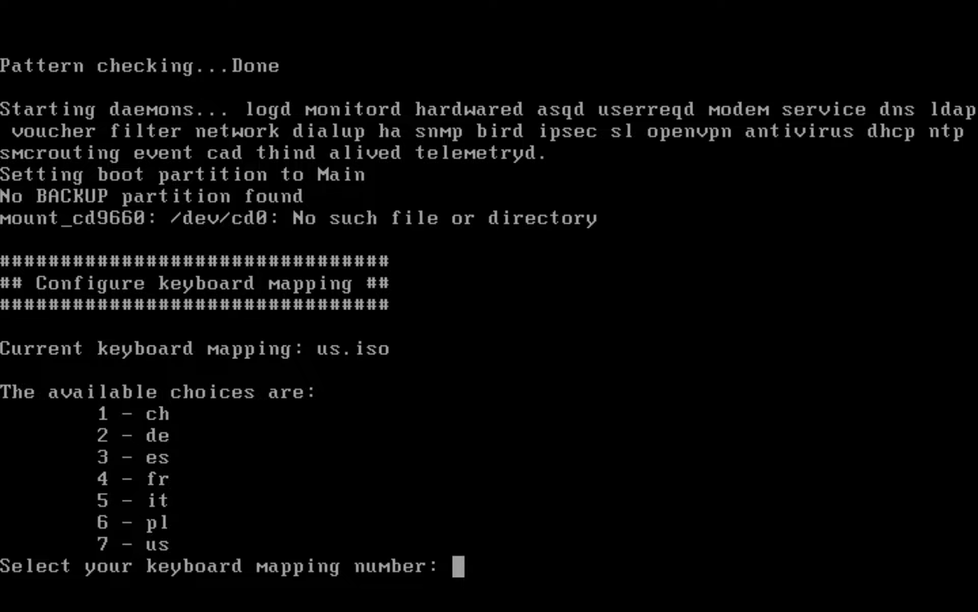
Pick the us keyboard mapping (7) and enter the new admin SRP/SSH password twice
type("7")
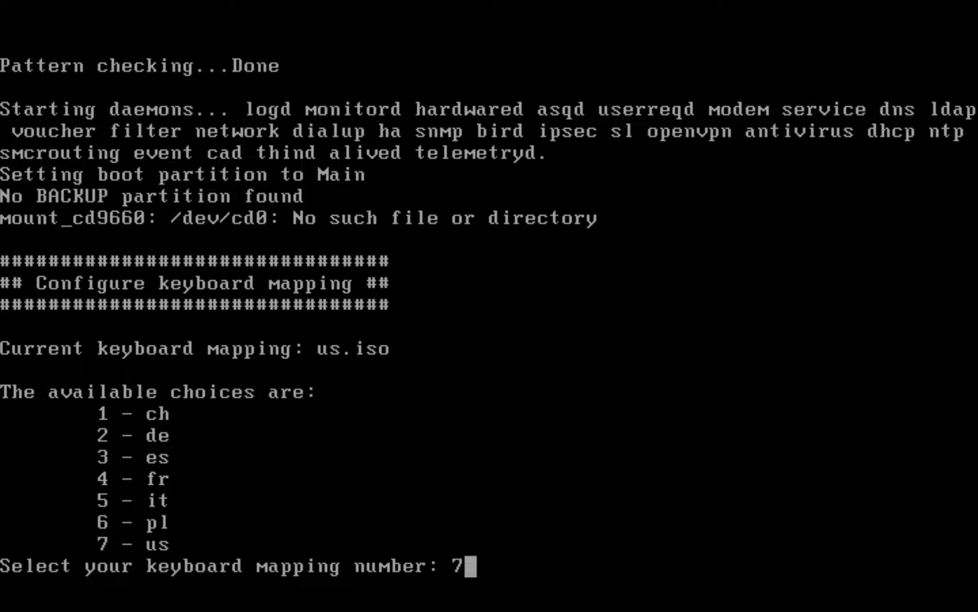
key("Return")
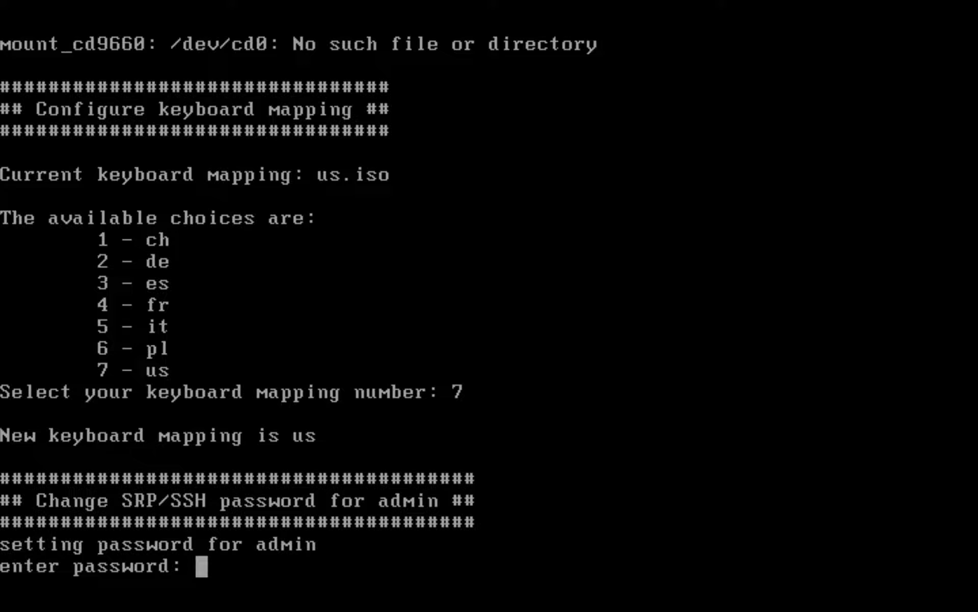
key("Return")
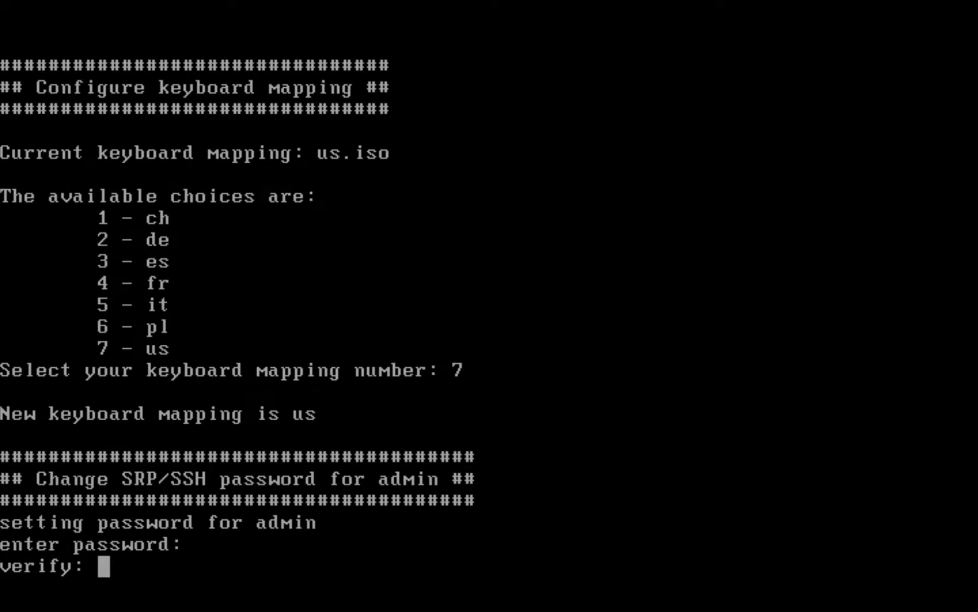
key("Return")
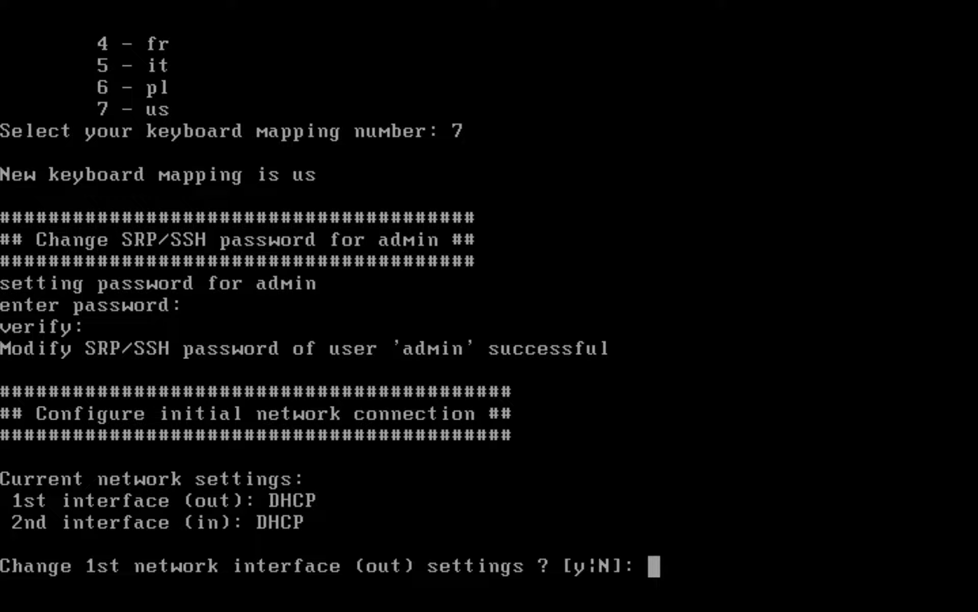
Leave the out interface on DHCP and address the in interface as 192.168.1.254 / 255.255.255.0
key("Return")
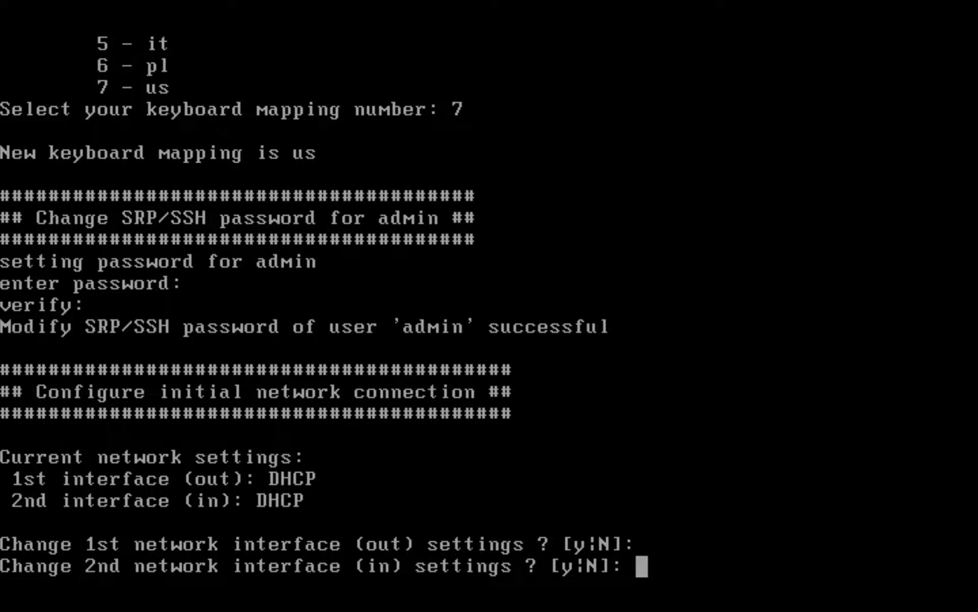
type("y")
key("Return")
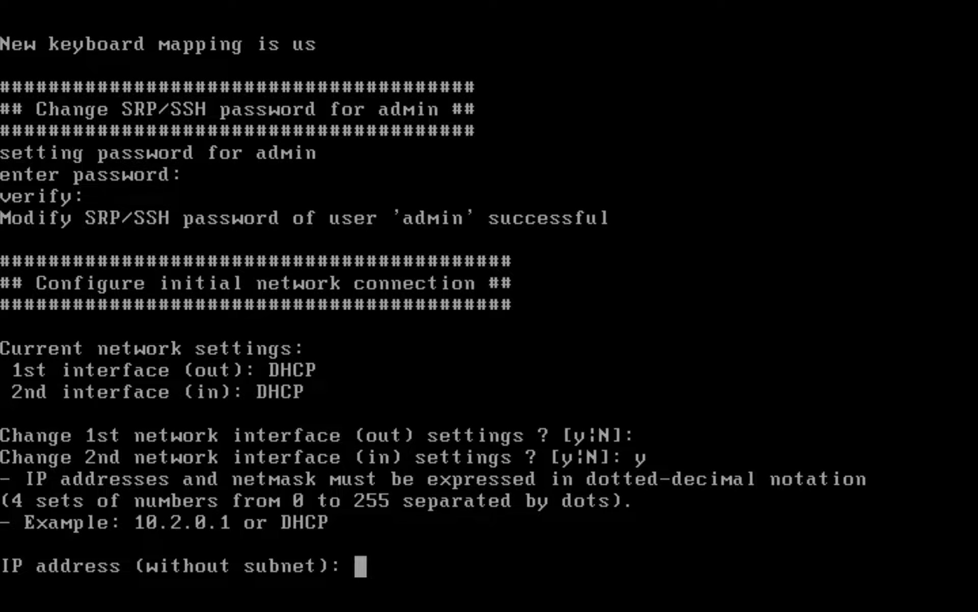
type("19")
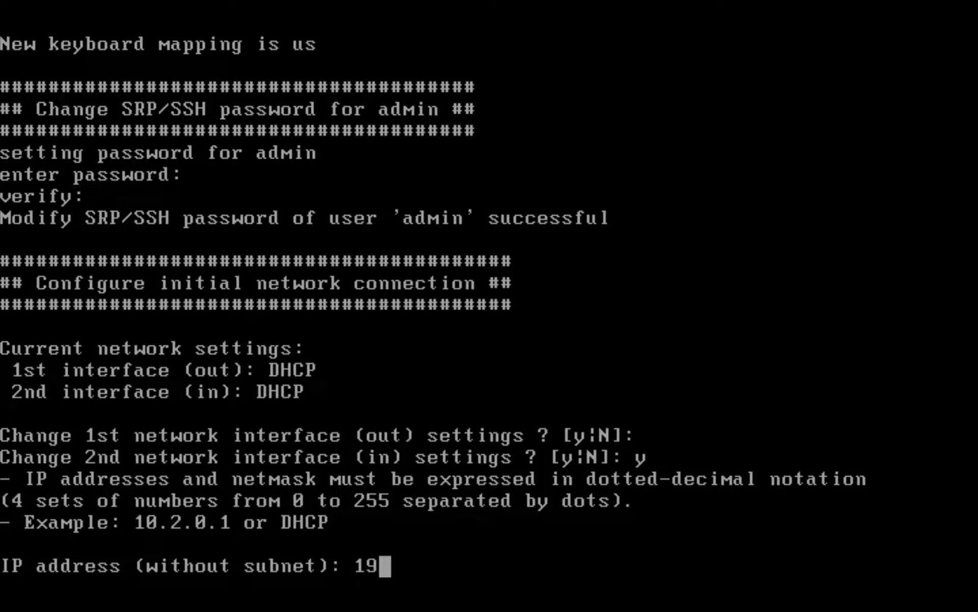
type("2.168.")
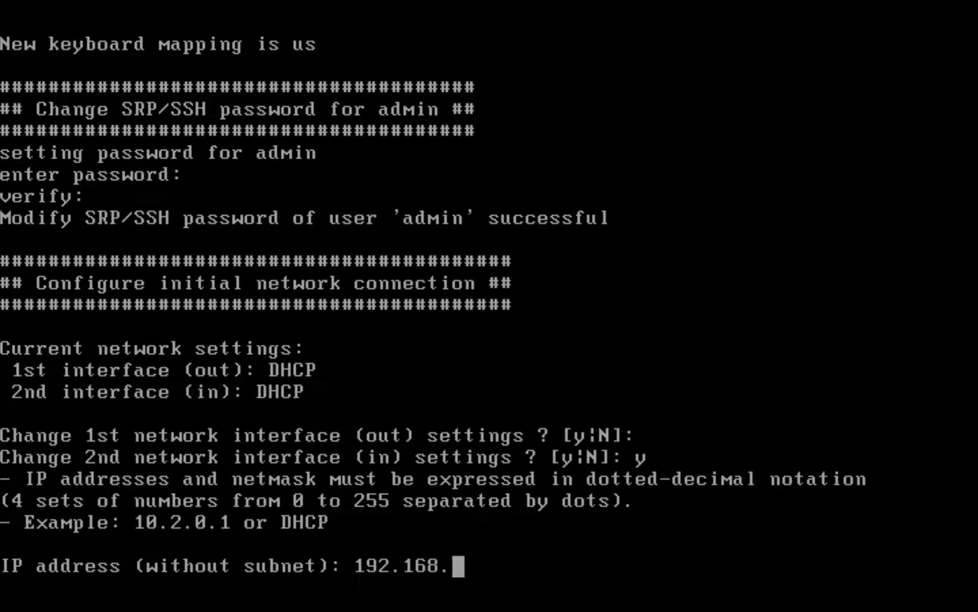
type("1.")
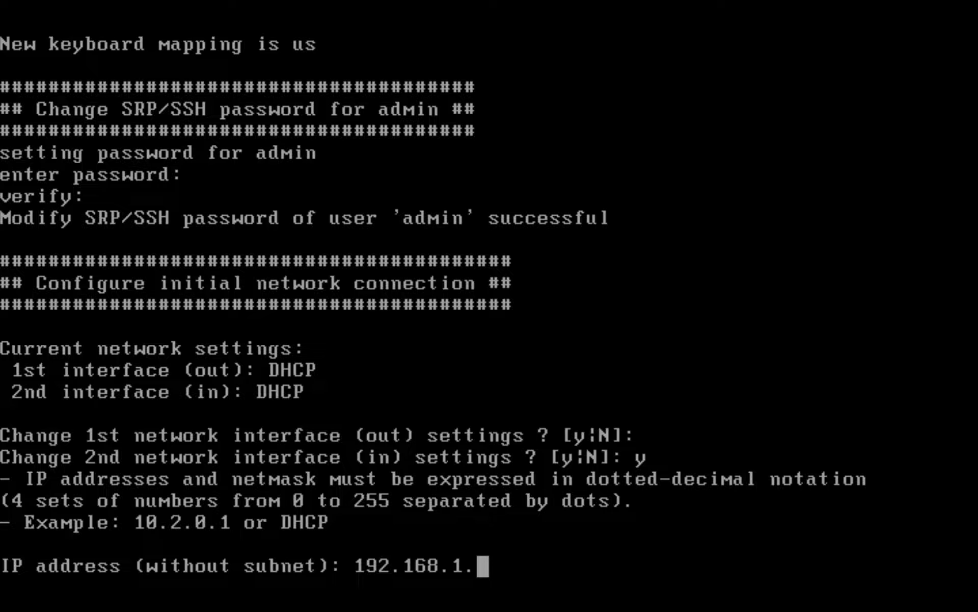
type("254")
key("Return")
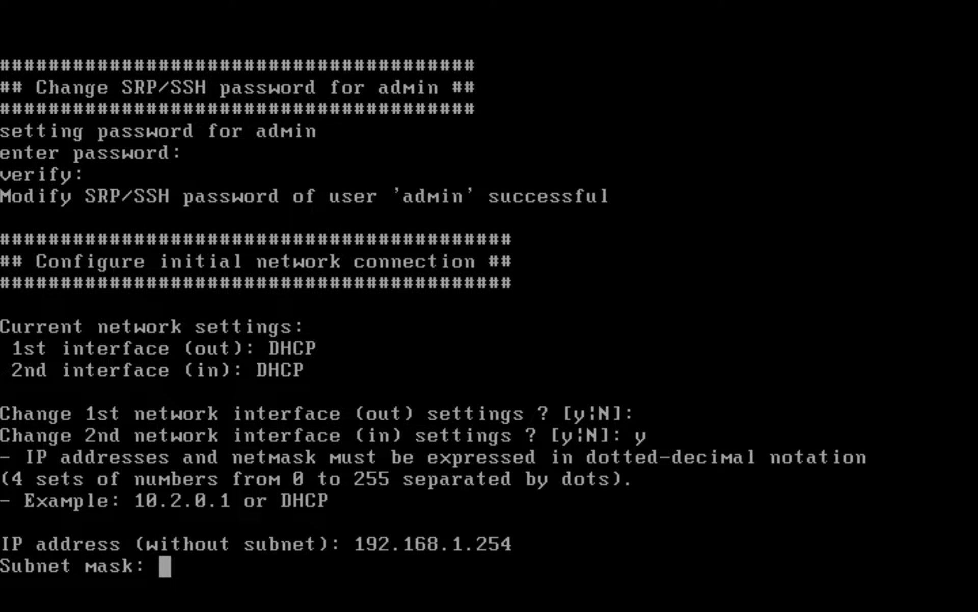
type("255.255")
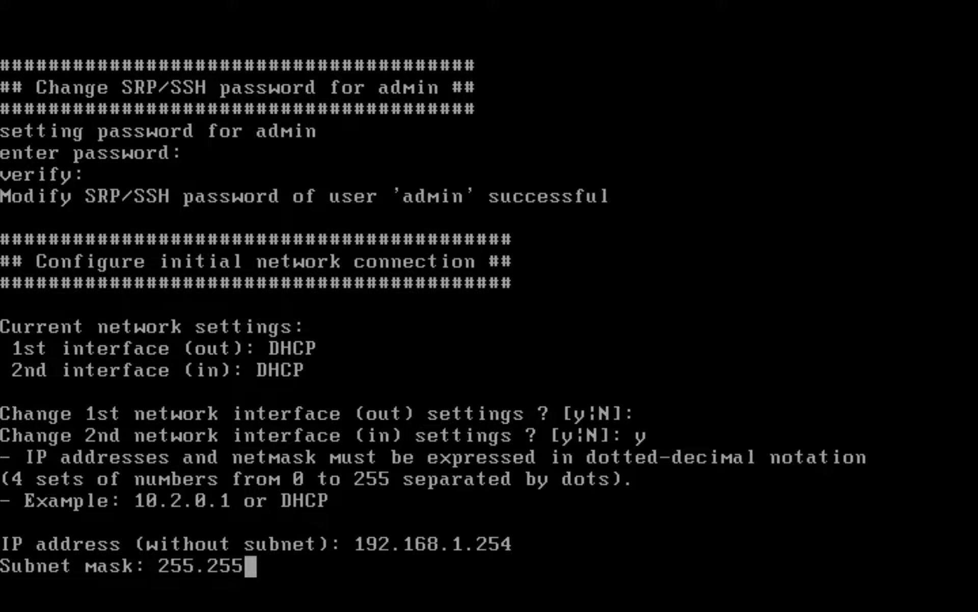
type(".255.0")
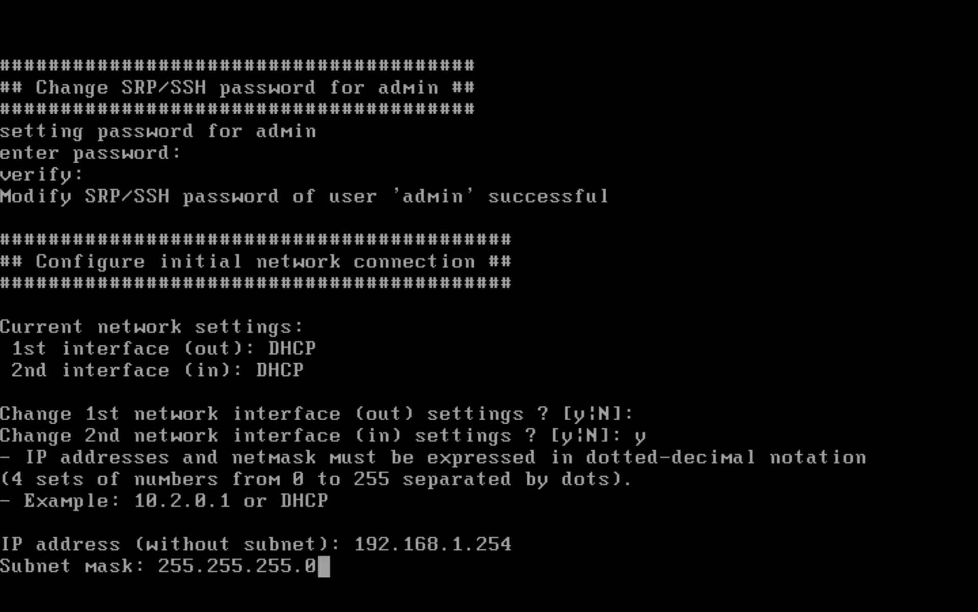
key("Return")
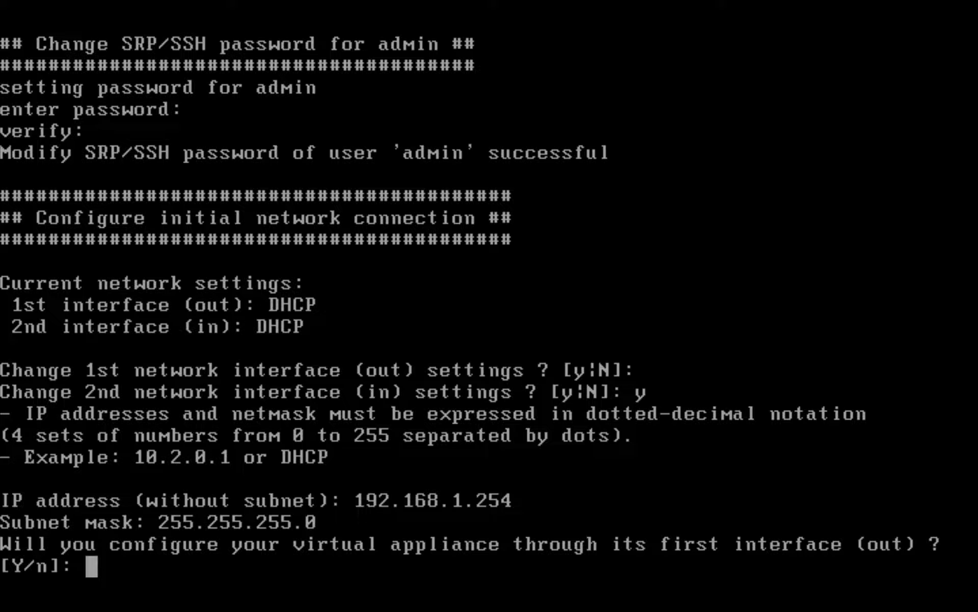
Accept the [Y/n] default to complete initial setup and return to the Firefox window
key("Return")
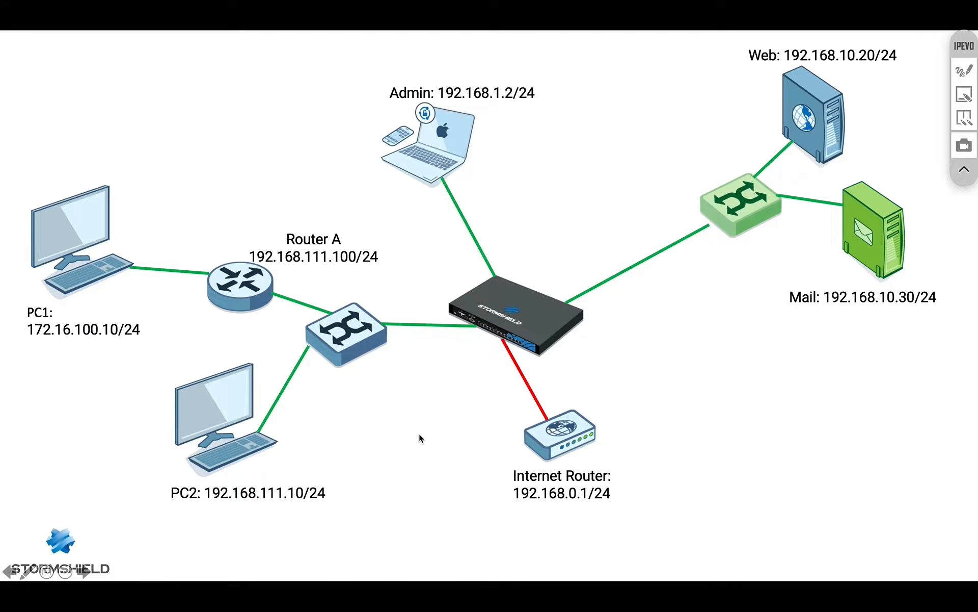
key("super+Tab")
key("super+Tab")
key("super+Tab")
key("super+Tab")
key("super+Tab")
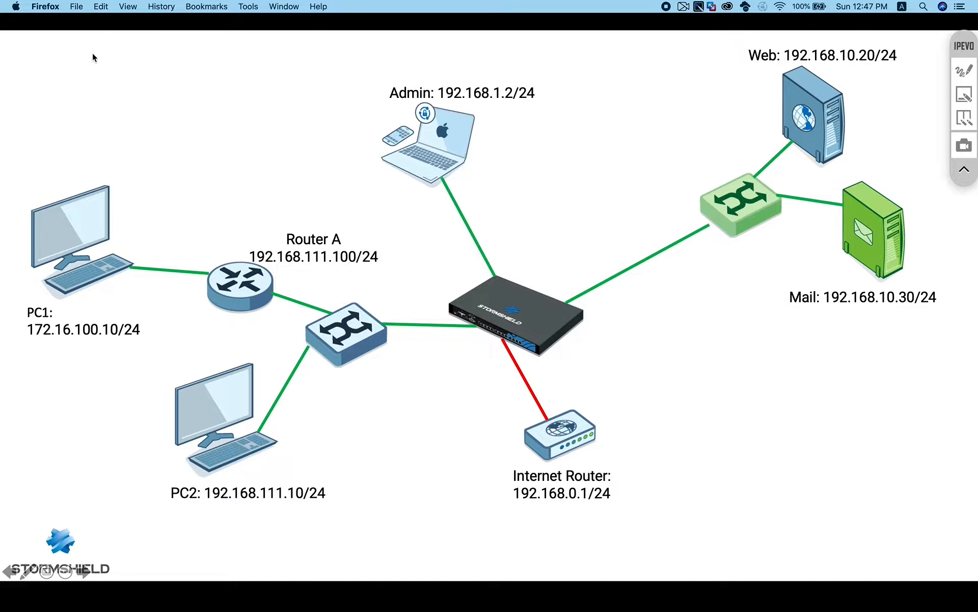
left_click(77, 6)
left_click(91, 20)
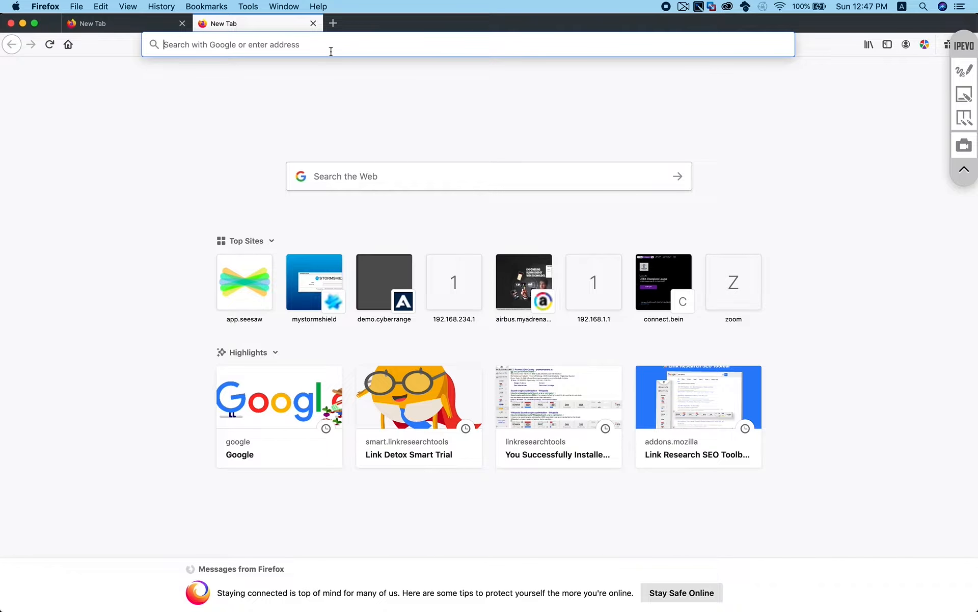
type("192.")
key("Right")
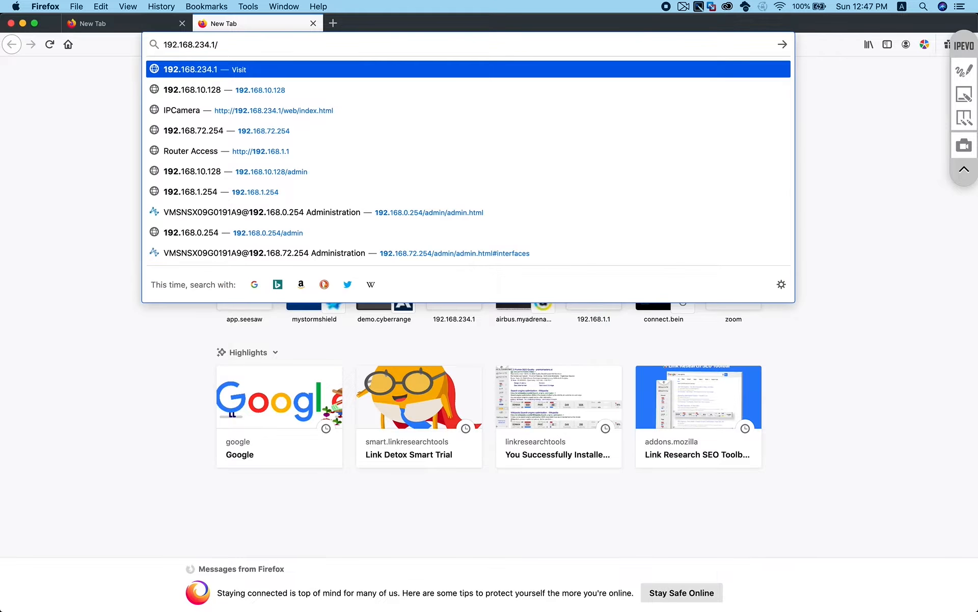
key("Home")
type("https://")
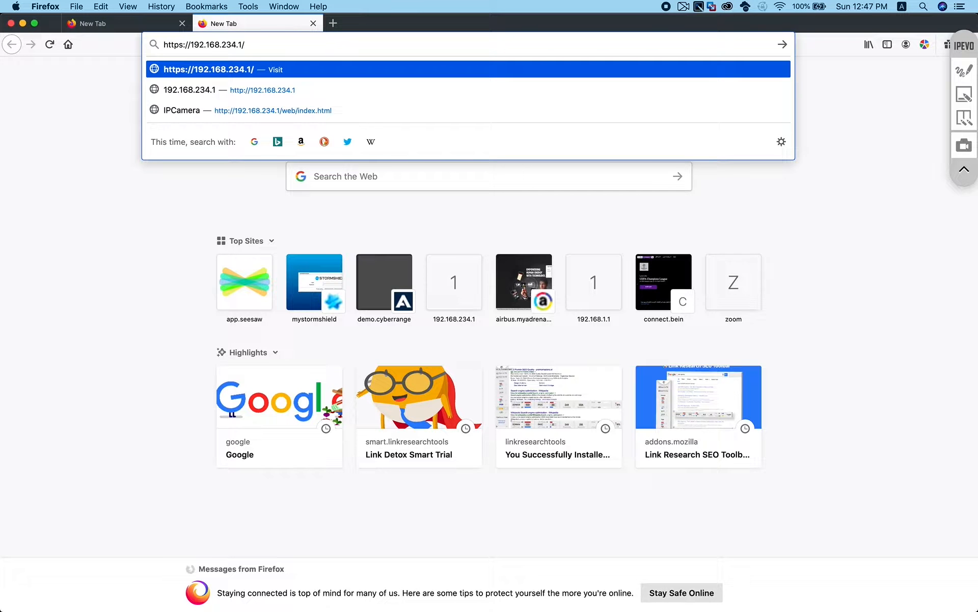
key("BackSpace")
key("BackSpace")
key("BackSpace")
key("BackSpace")
key("BackSpace")
key("BackSpace")
type("1.")
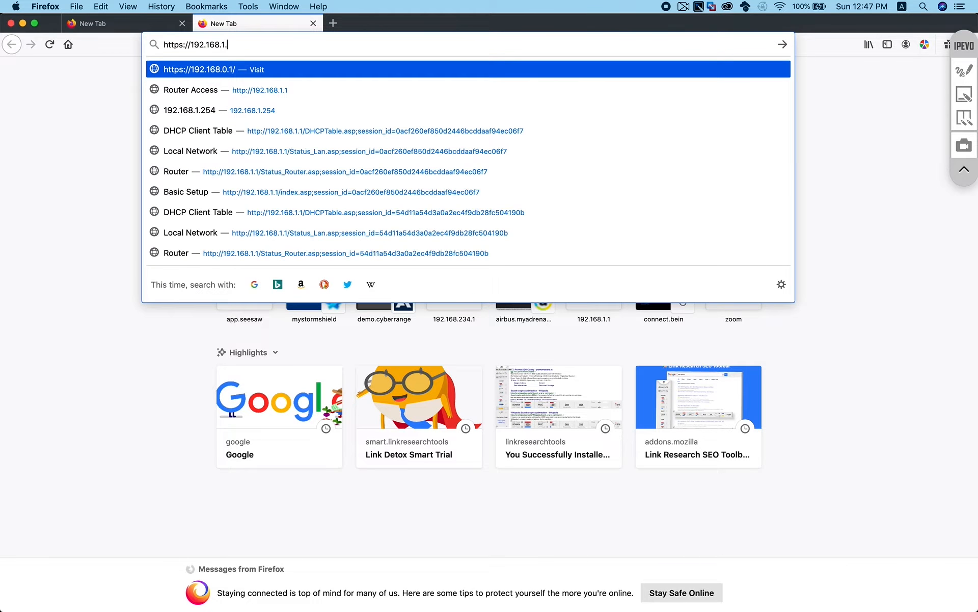
type("254/admin/")
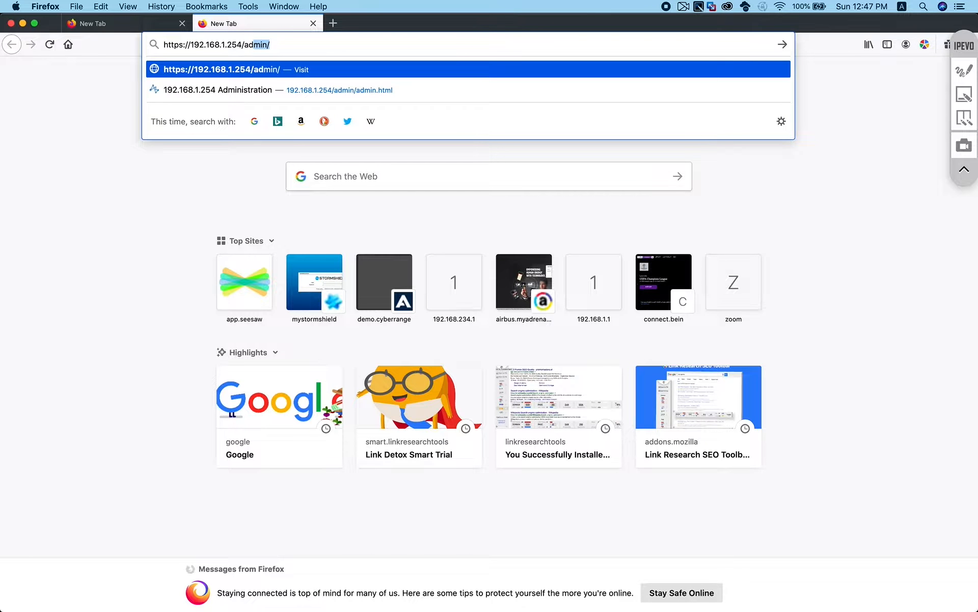
key("Return")
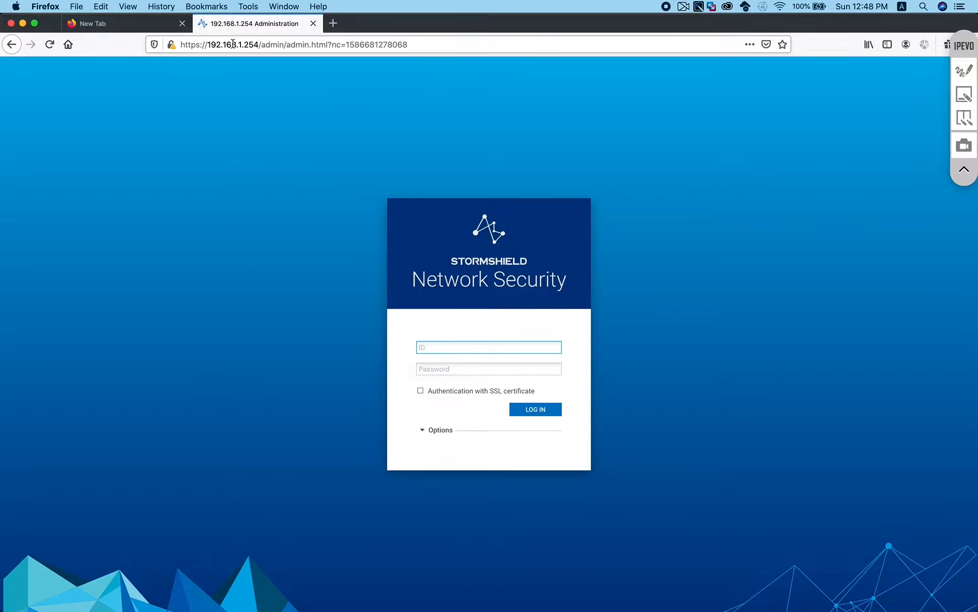
Log in as admin with the password, view the Dashboard, then reach the CONFIGURATION Filter - NAT policy
type("admin")
key("Tab")
type("**********")
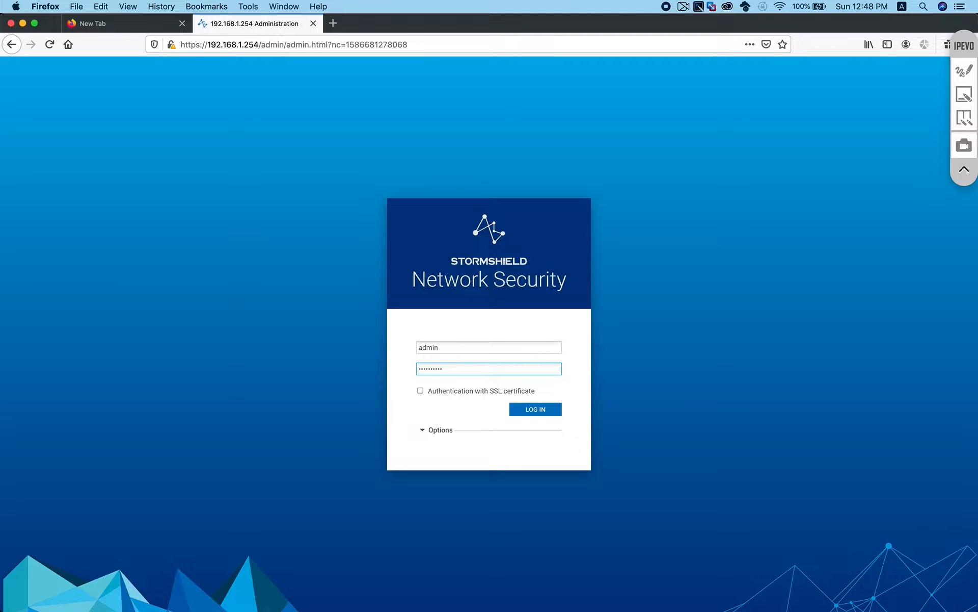
key("Return")
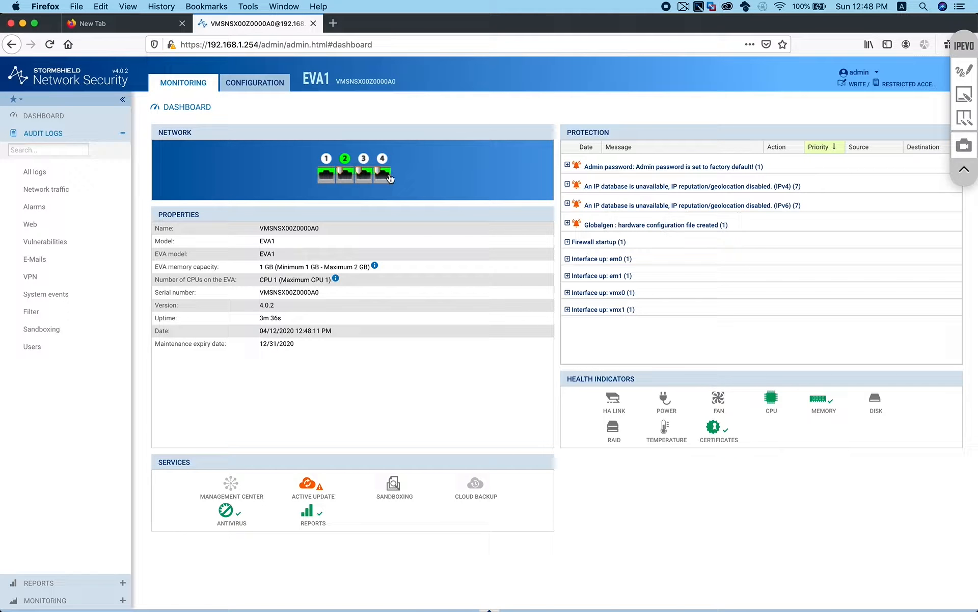
left_click(93, 114)
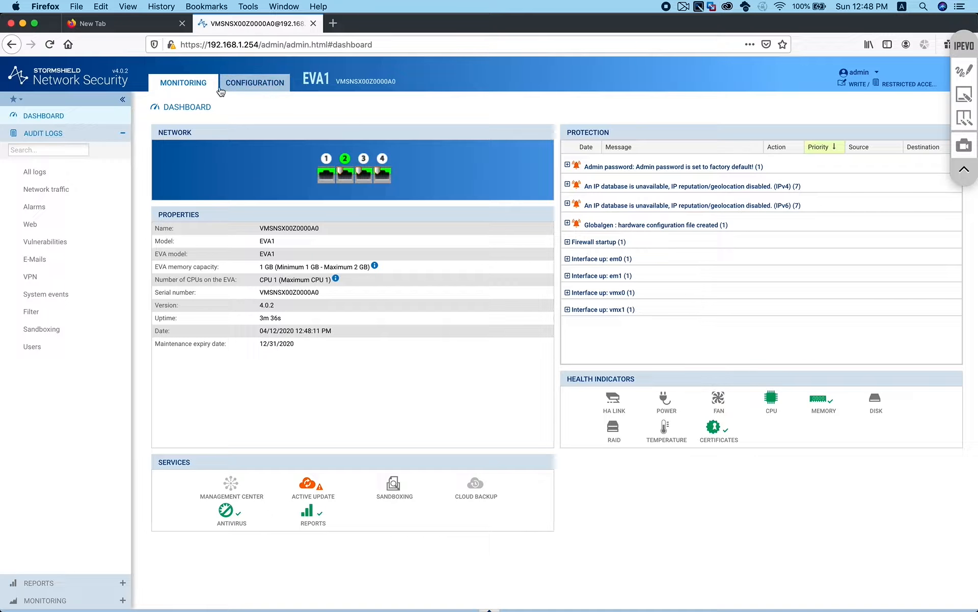
left_click(252, 83)
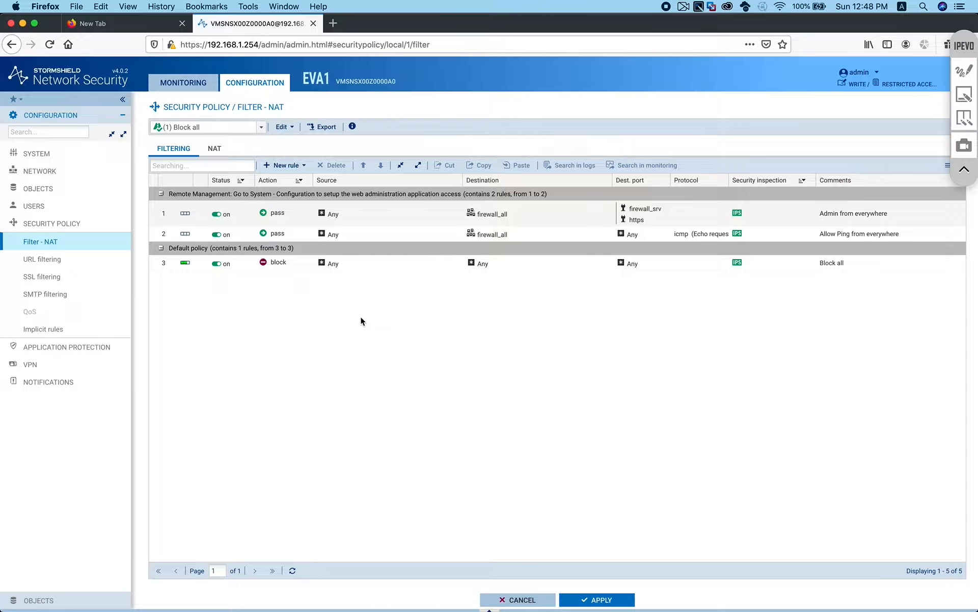
Open System > Configuration and review the time zone list, keeping GMT
left_click(43, 154)
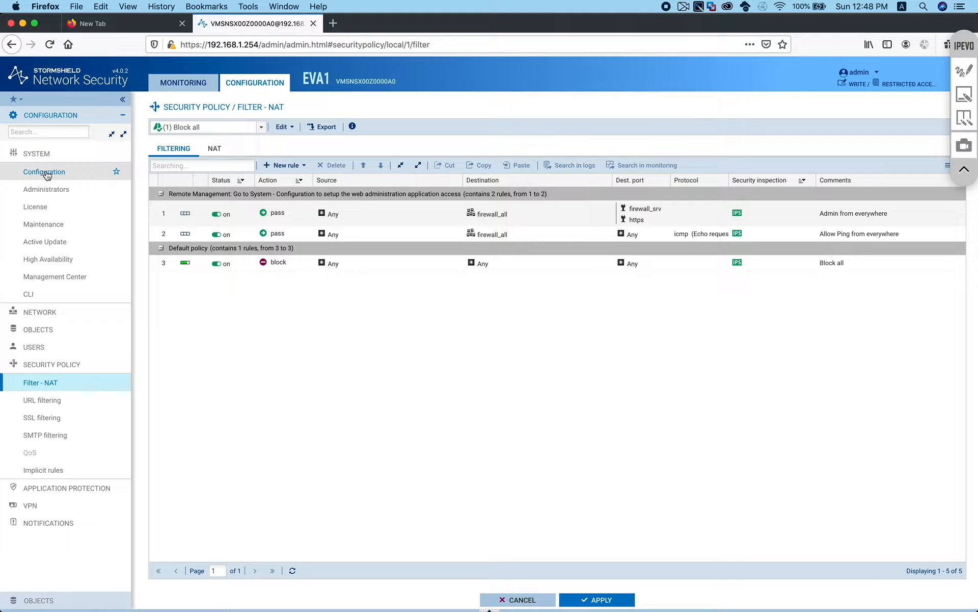
left_click(45, 172)
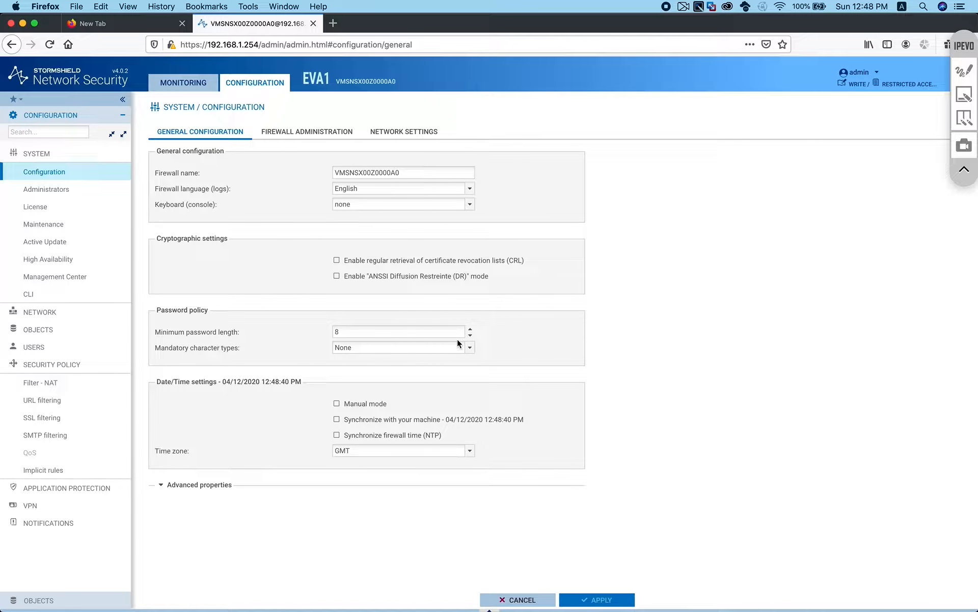
left_click(470, 450)
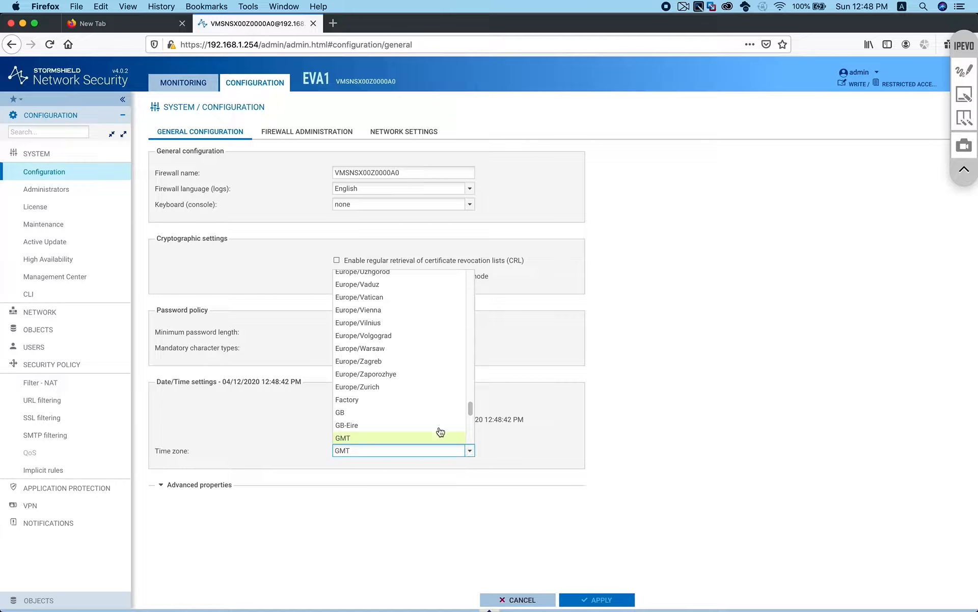
scroll(404, 360, "up", 1)
scroll(404, 360, "up", 15)
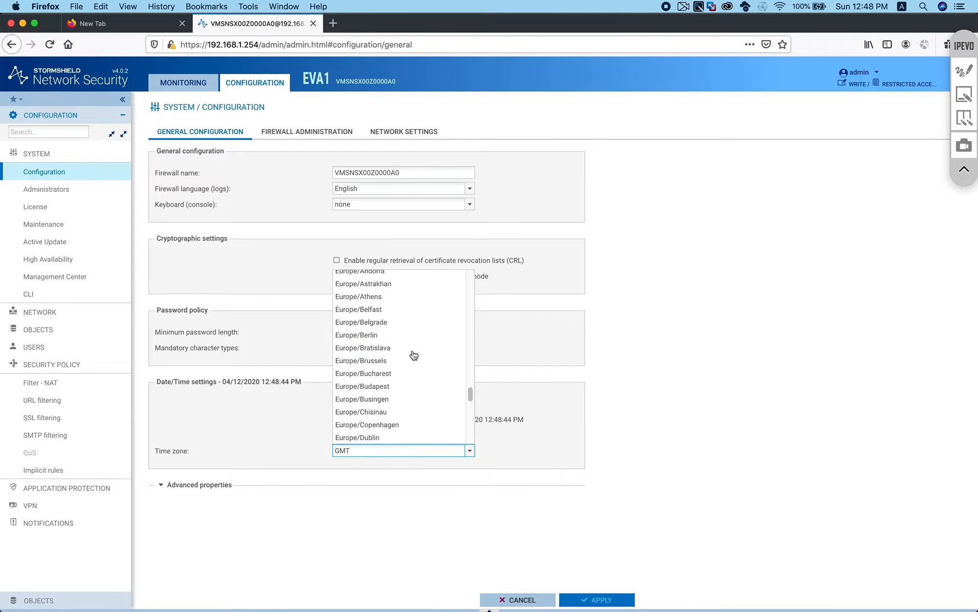
left_click(691, 368)
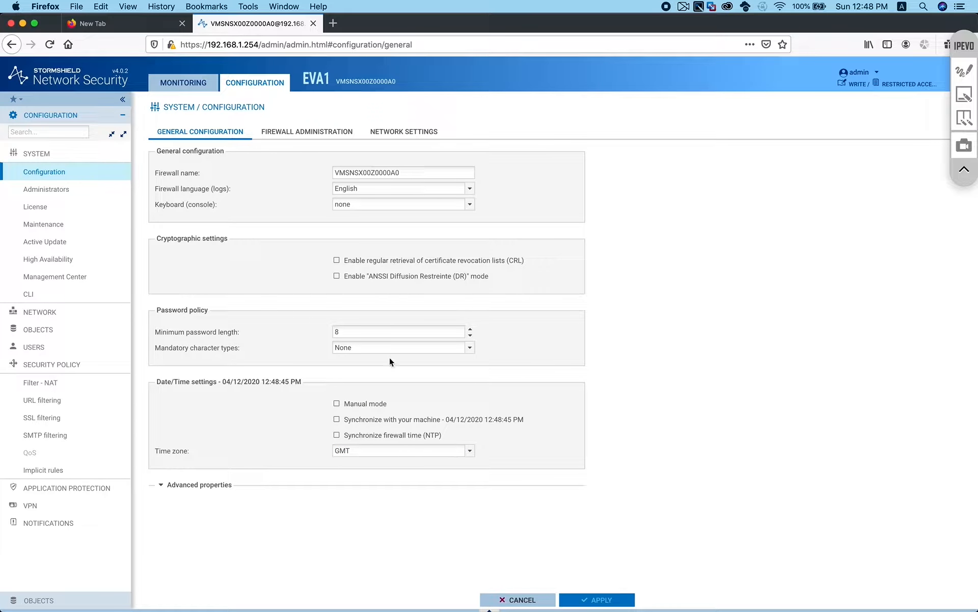
On Firewall Administration, enable SSH access with password access, then apply and save
left_click(279, 133)
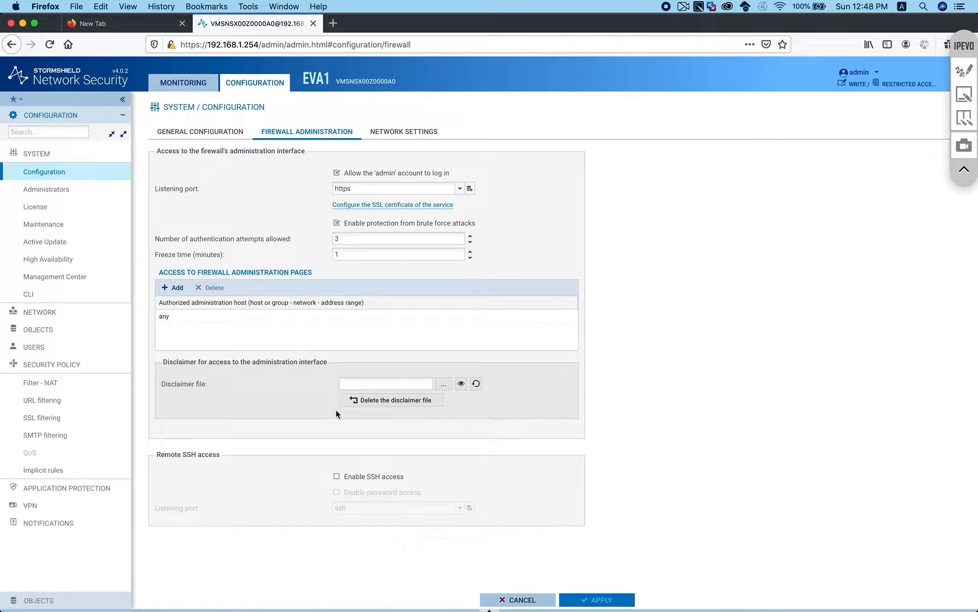
left_click(337, 476)
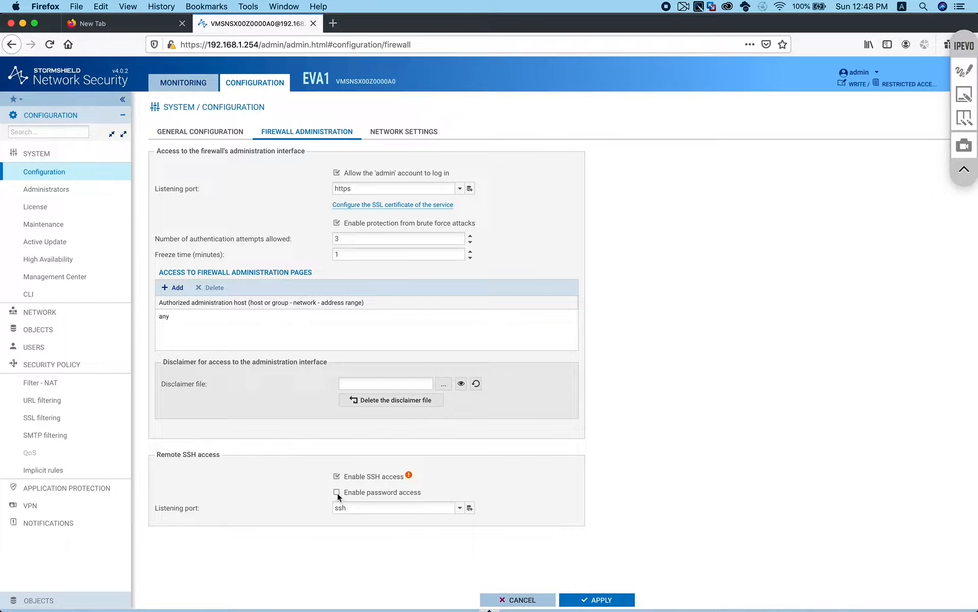
left_click(337, 493)
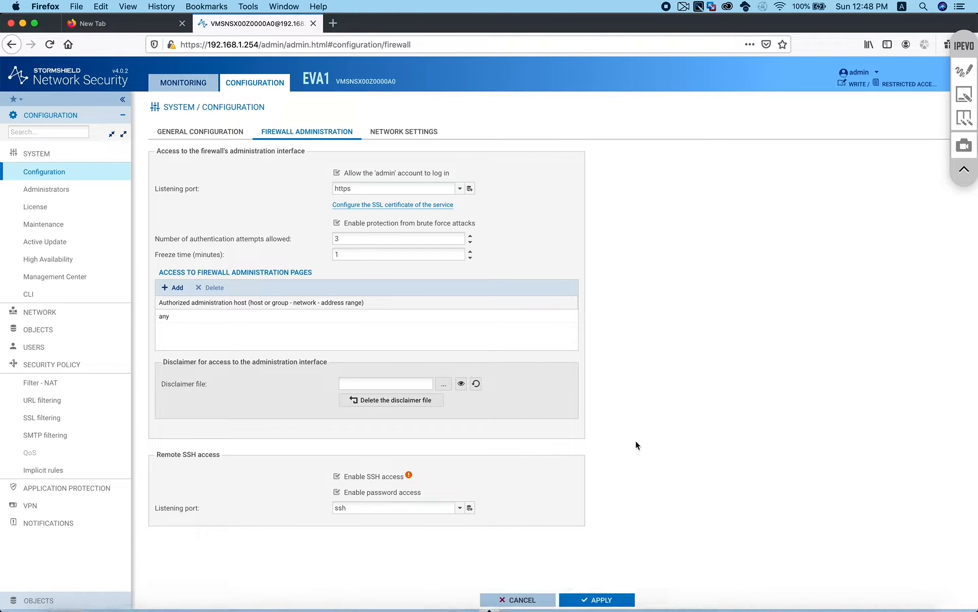
left_click(614, 600)
left_click(528, 359)
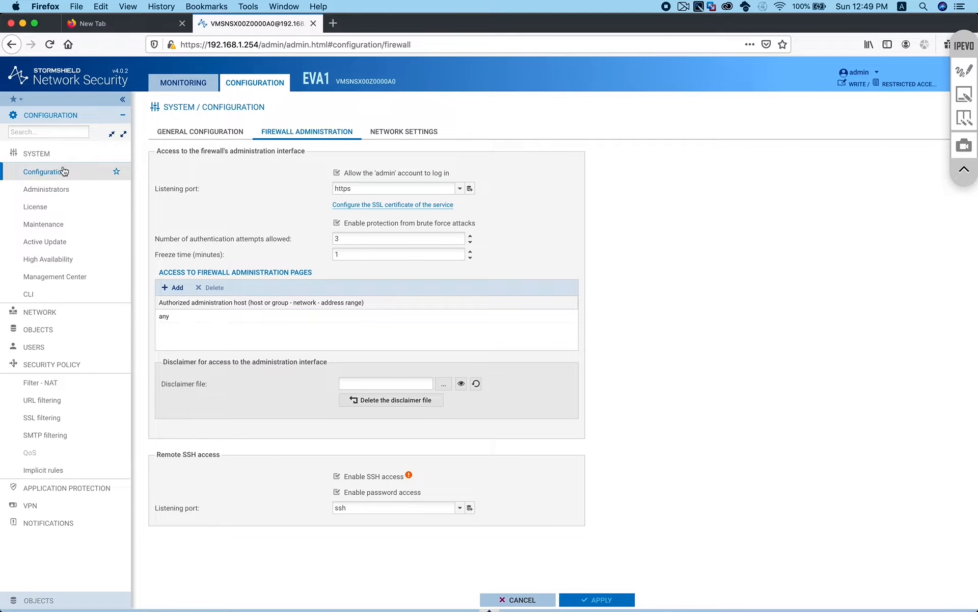
Go to Network > Interfaces and open the out interface's configuration
left_click(37, 157)
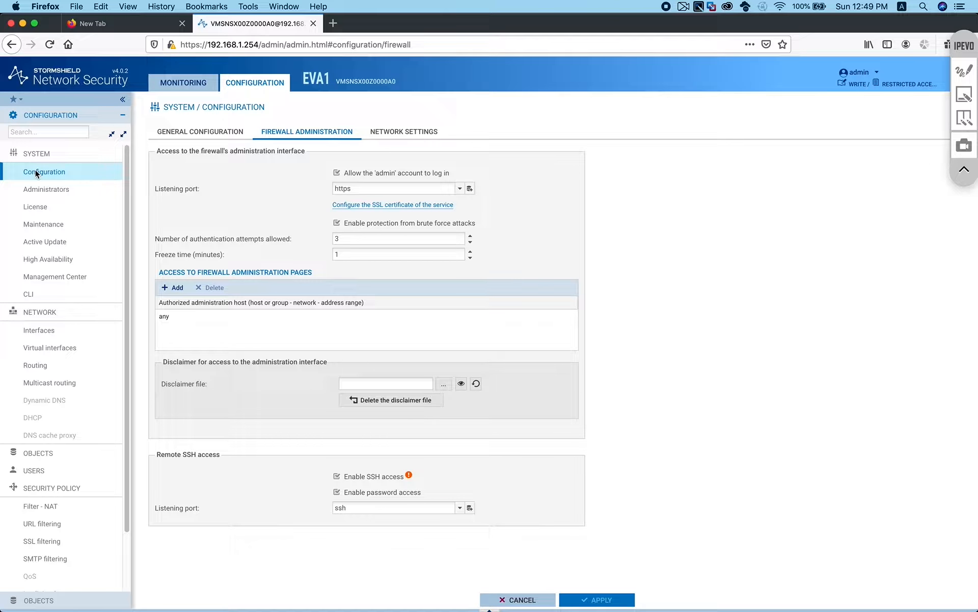
left_click(51, 153)
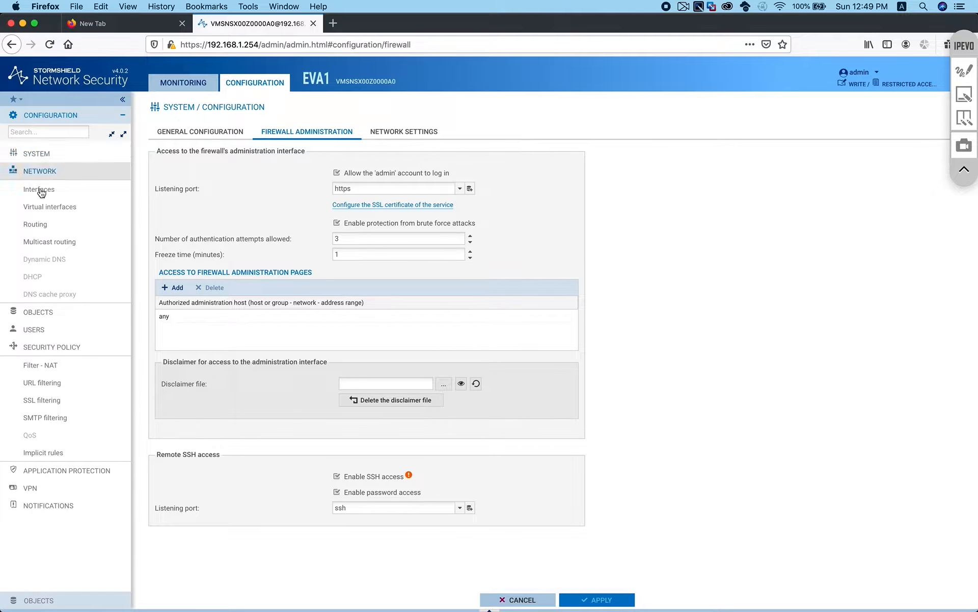
left_click(37, 192)
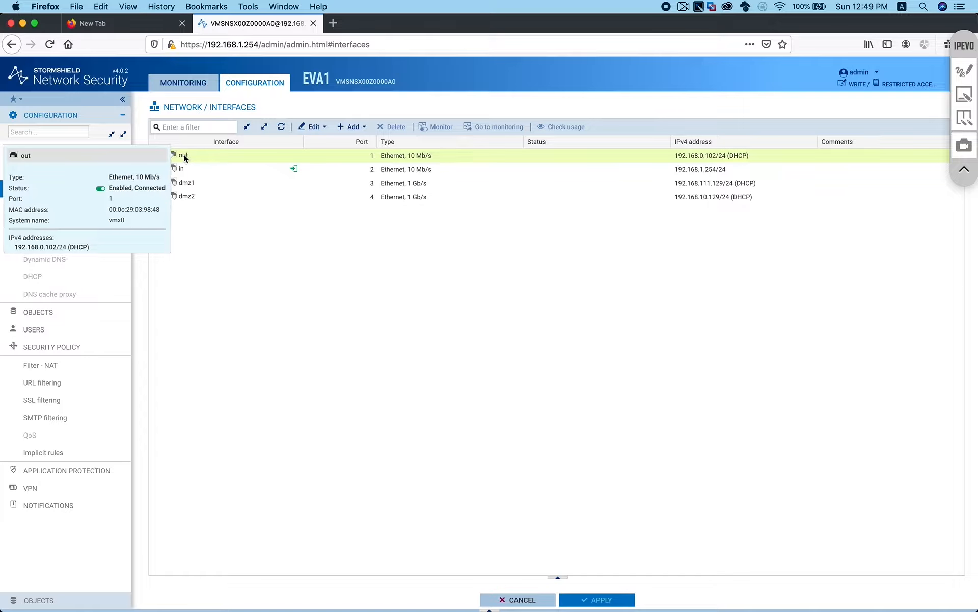
left_click(203, 157)
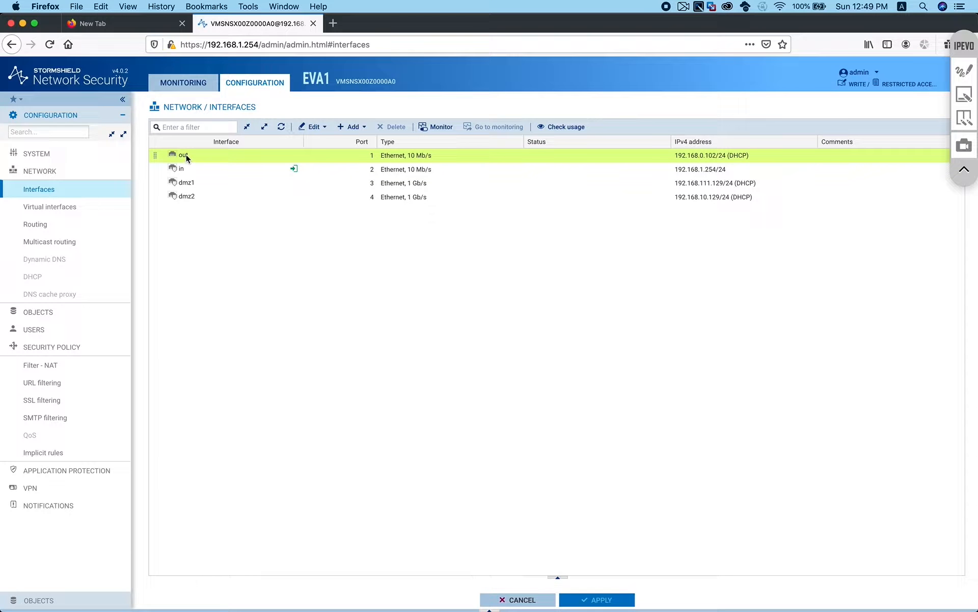
double_click(218, 154)
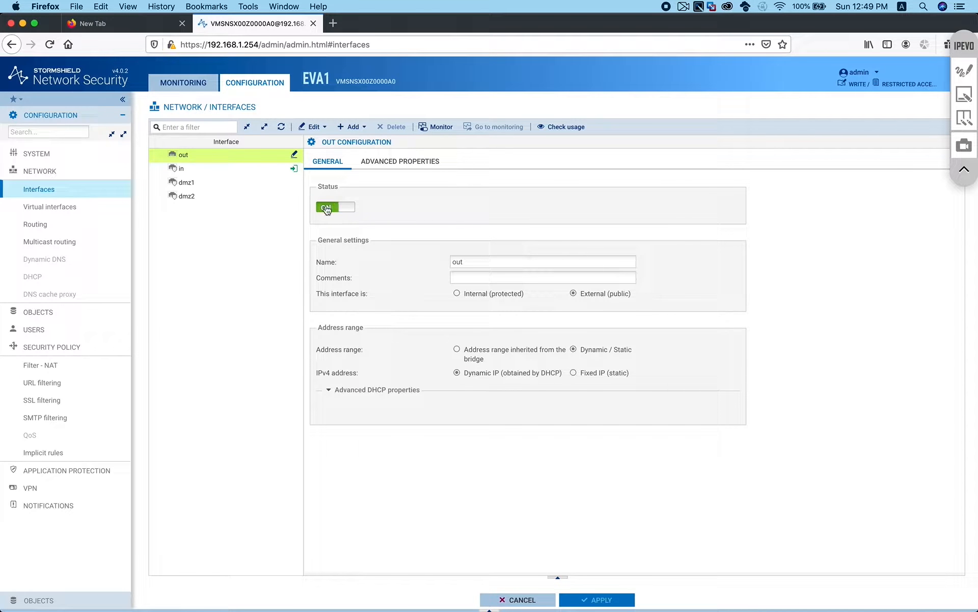
Rename the out interface to WAN, keeping its IPv4 address on Dynamic IP (DHCP)
double_click(475, 260)
type("WAN")
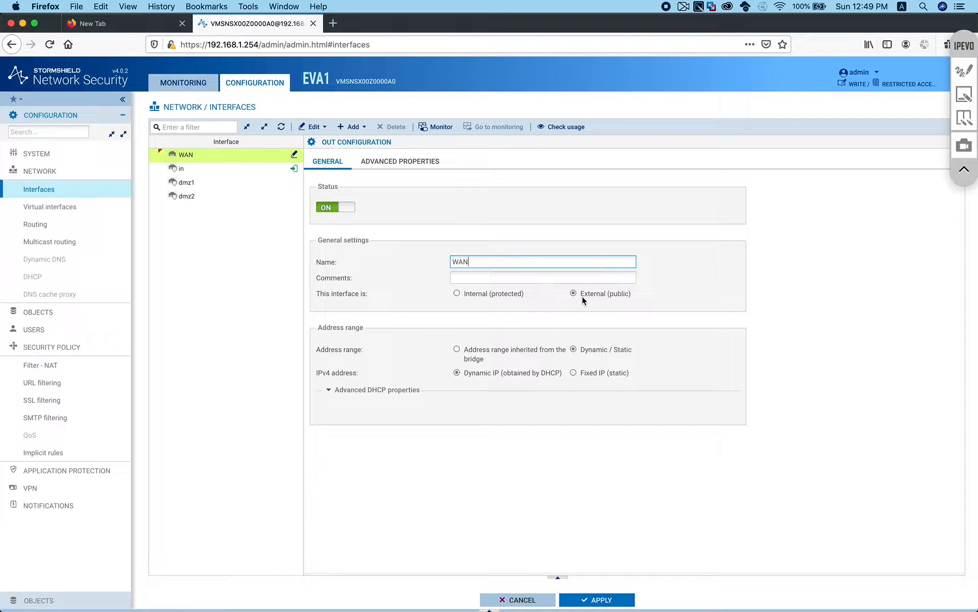
key("ctrl+Left")
key("ctrl+Right")
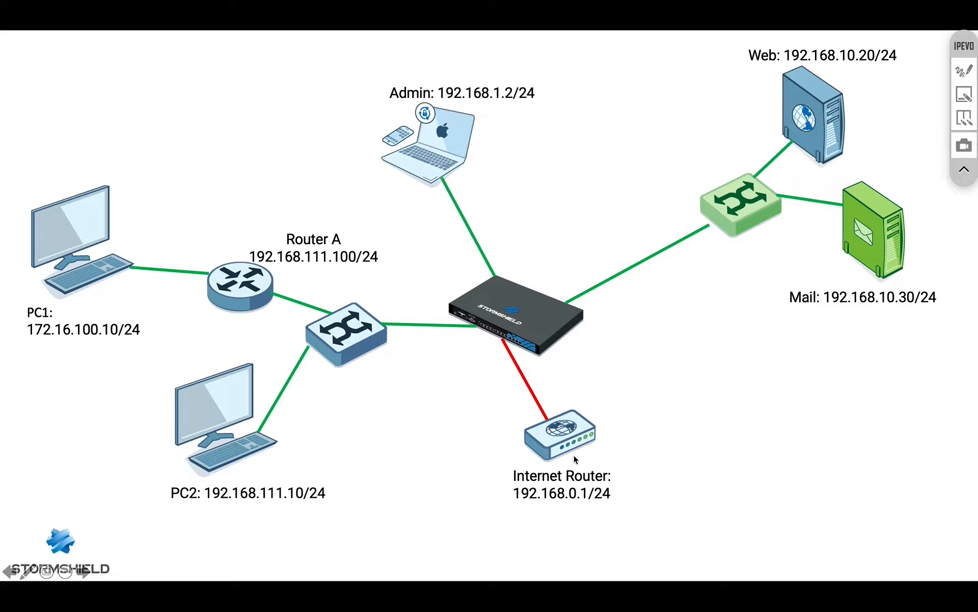
key("super+Tab")
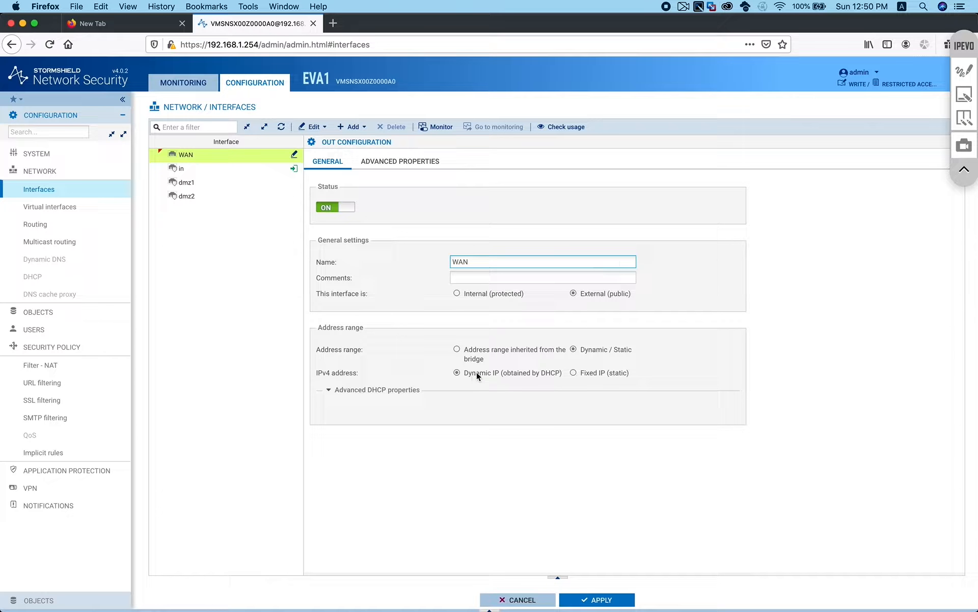
left_click(578, 372)
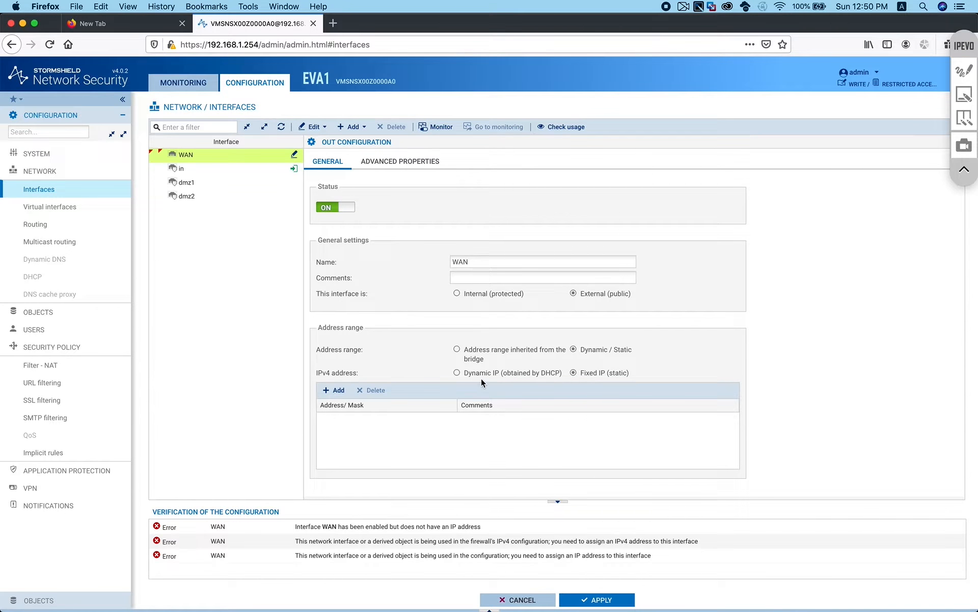
left_click(457, 372)
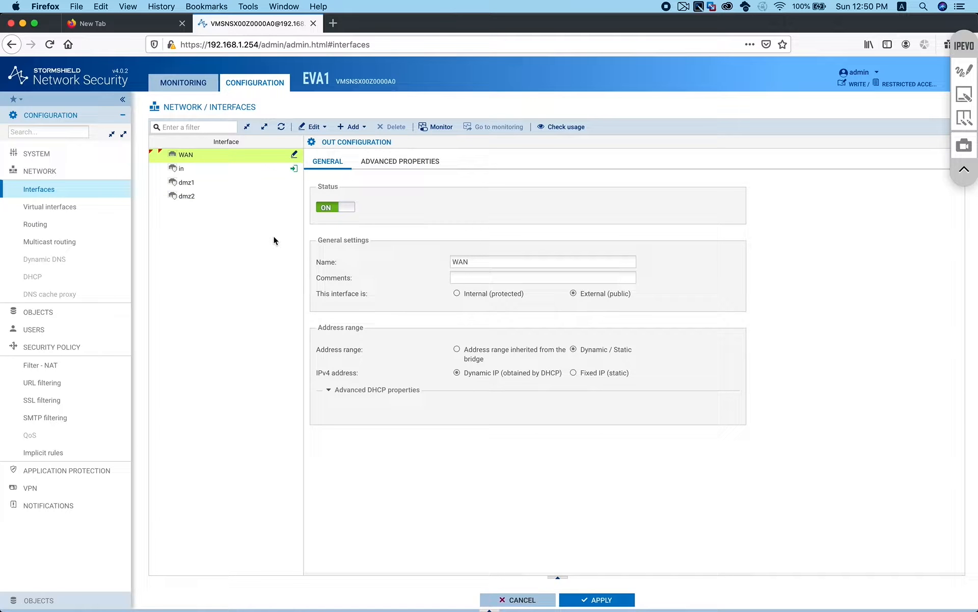
left_click(194, 169)
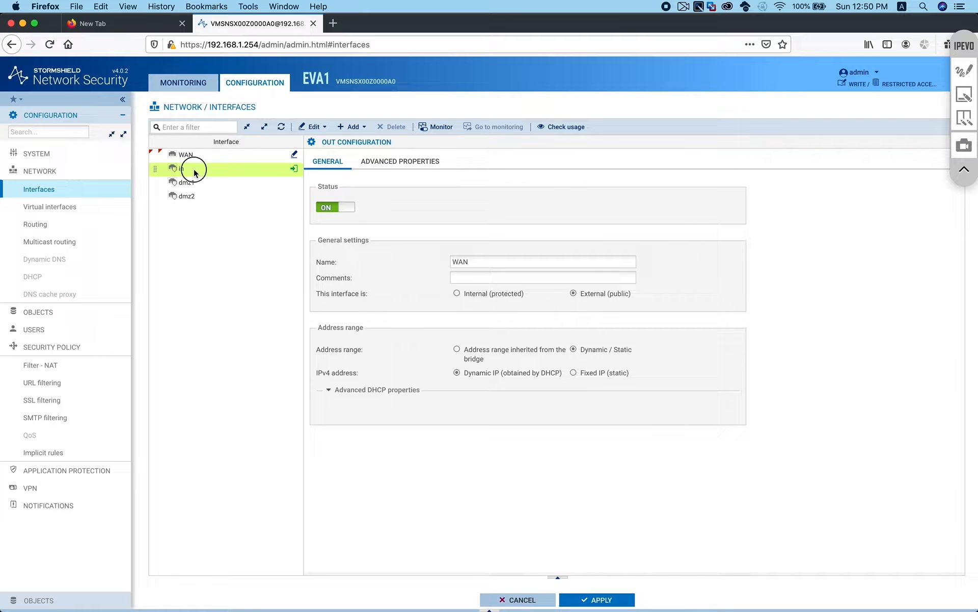
Rename the in interface to Management
left_click(466, 261)
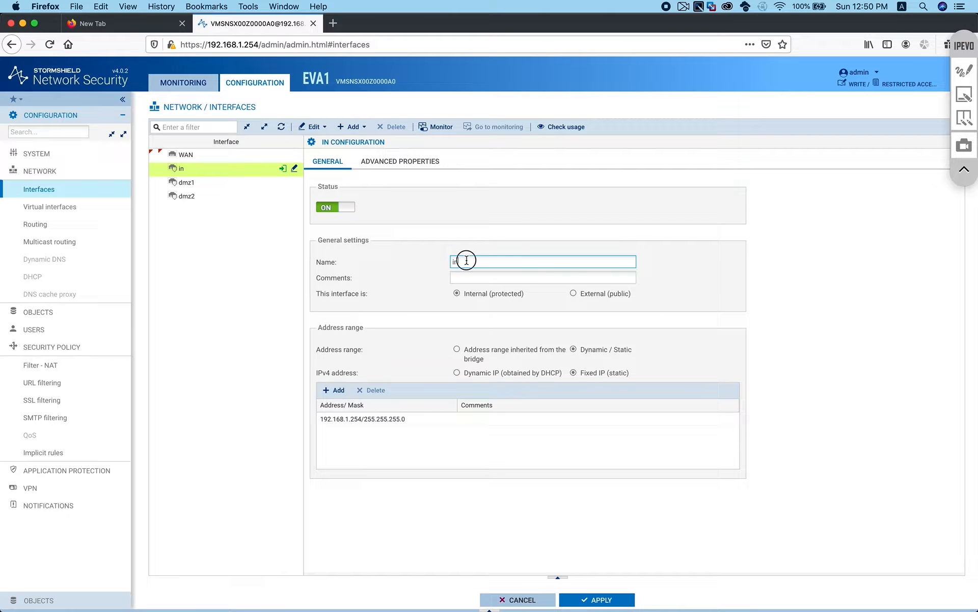
key("BackSpace")
key("BackSpace")
type("Management")
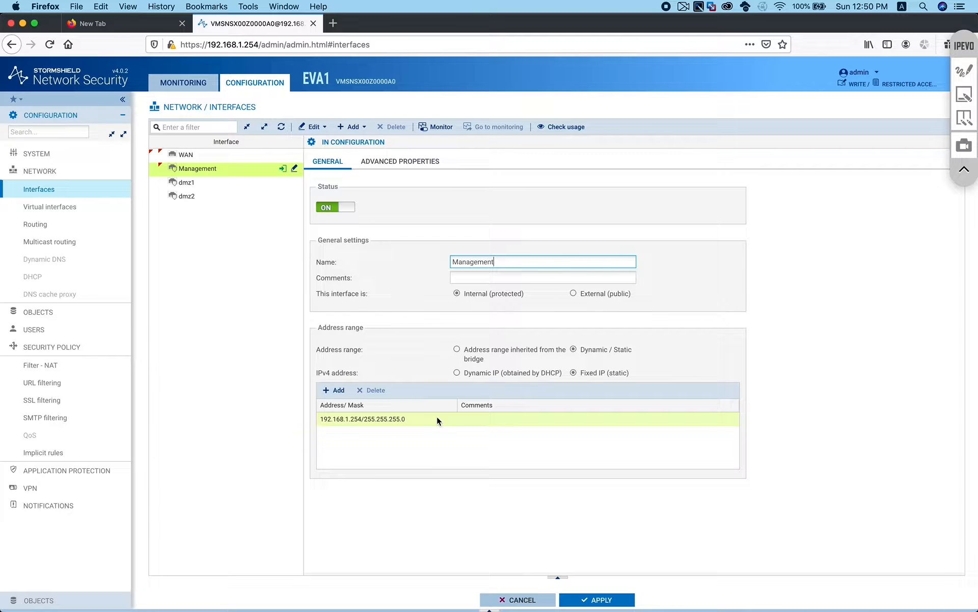
Give dmz1 the fixed static address 192.168.111.254/24
left_click(206, 187)
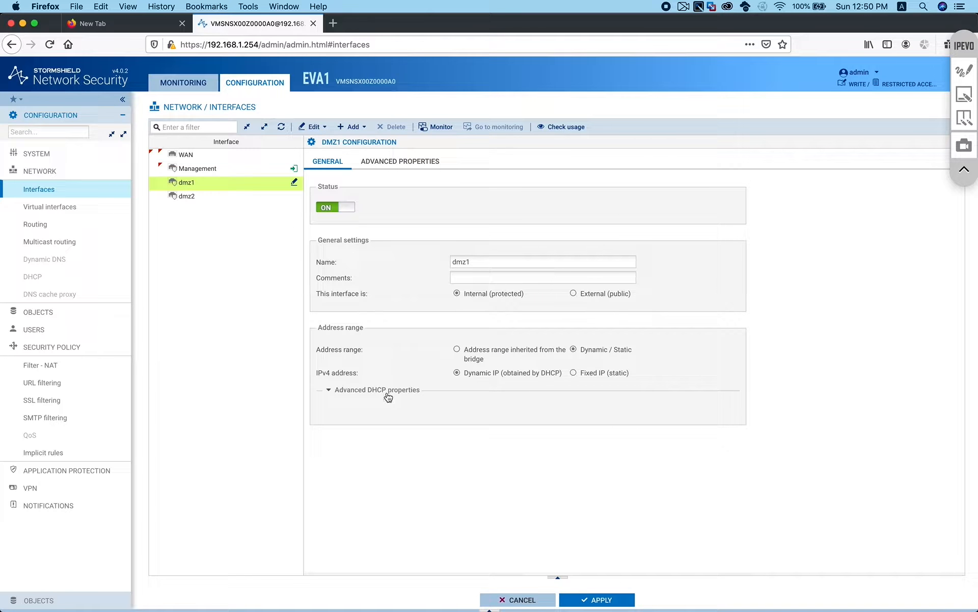
mouse_move(217, 187)
key("ctrl+Right")
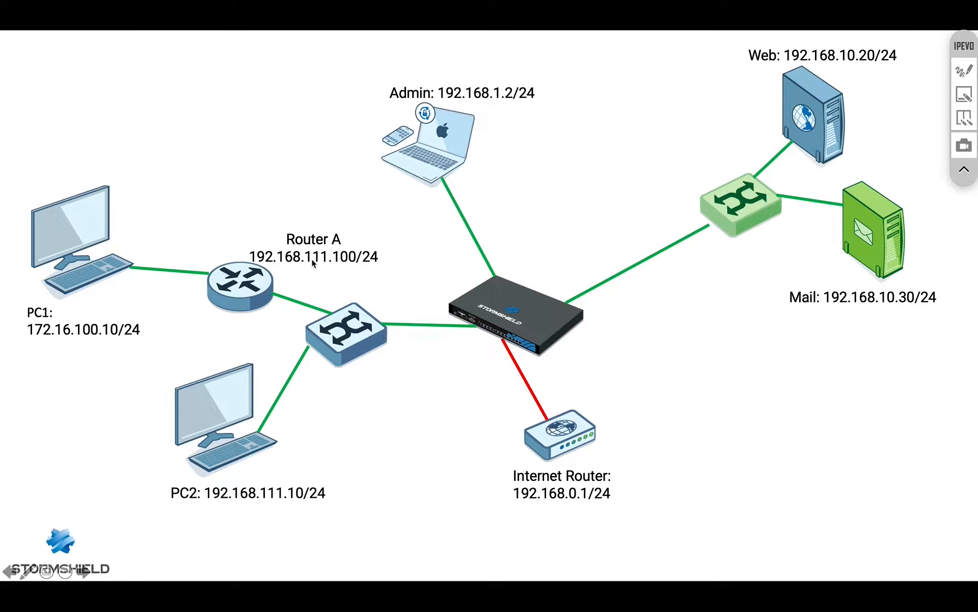
key("super+Tab")
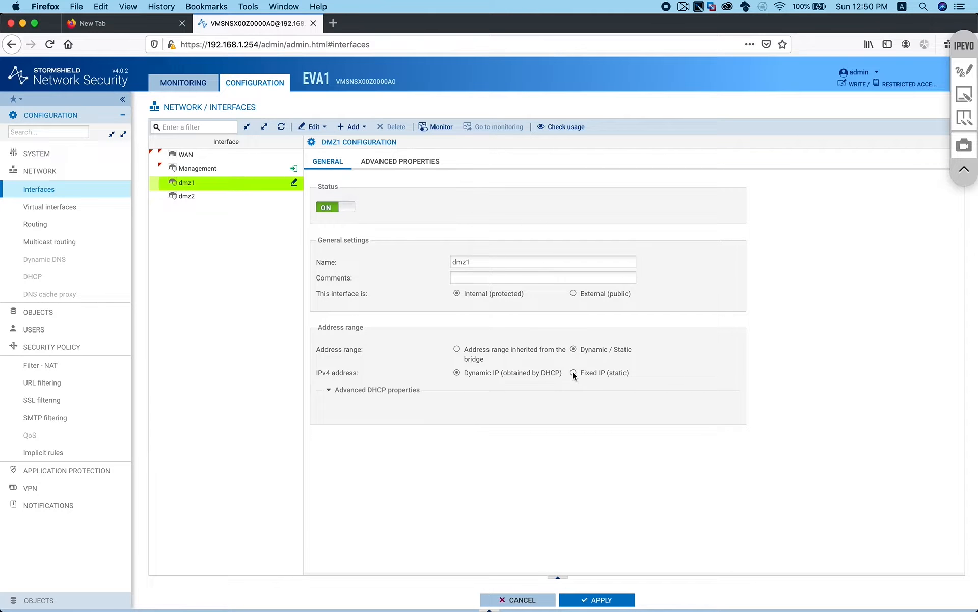
left_click(573, 373)
left_click(336, 390)
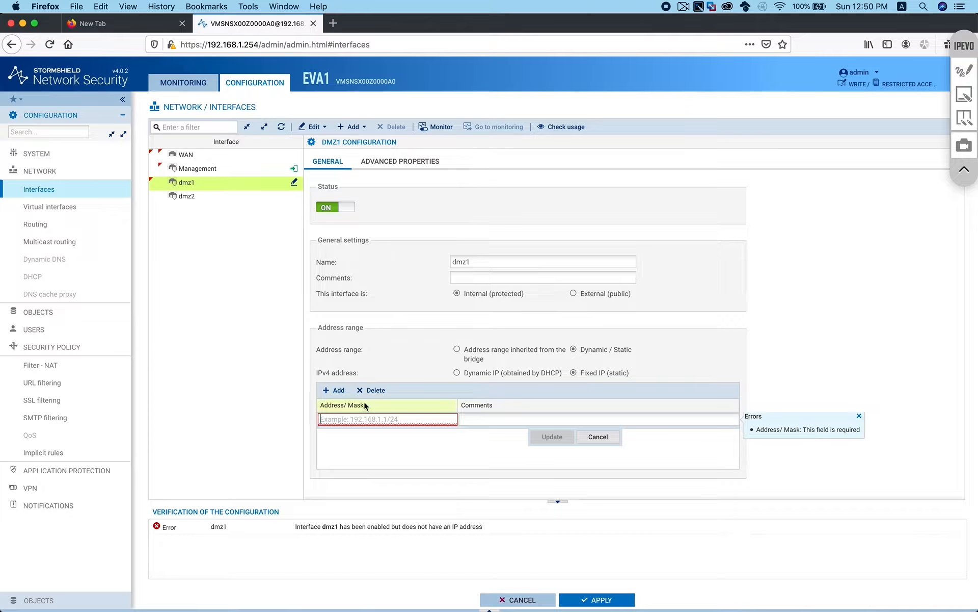
left_click(388, 420)
type("192.168.111.254")
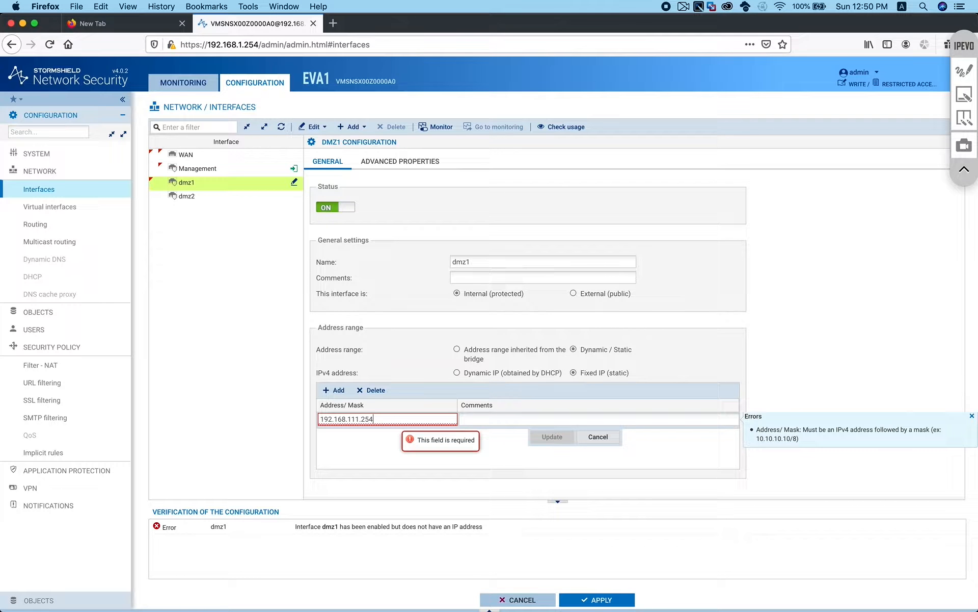
type("/24")
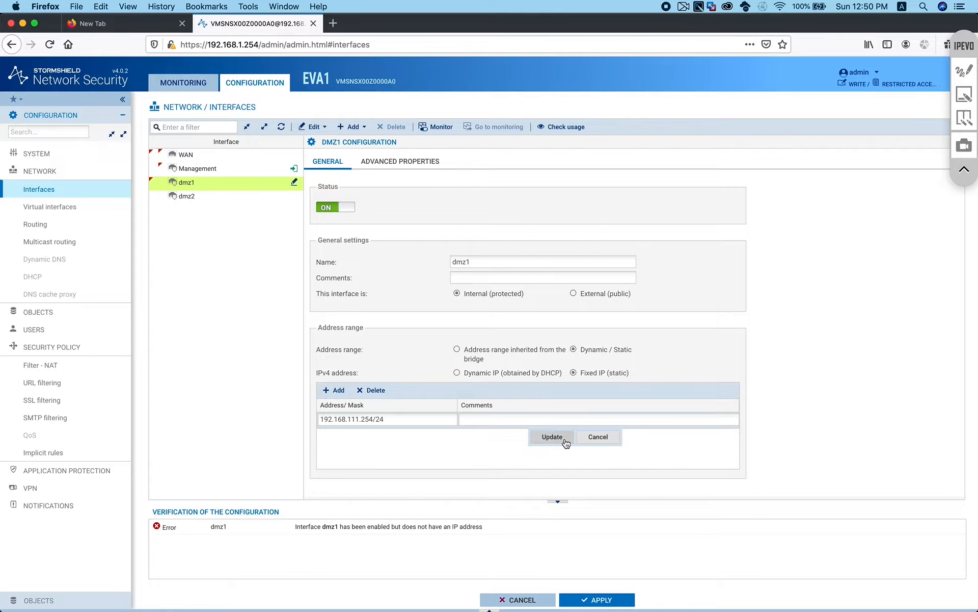
left_click(552, 436)
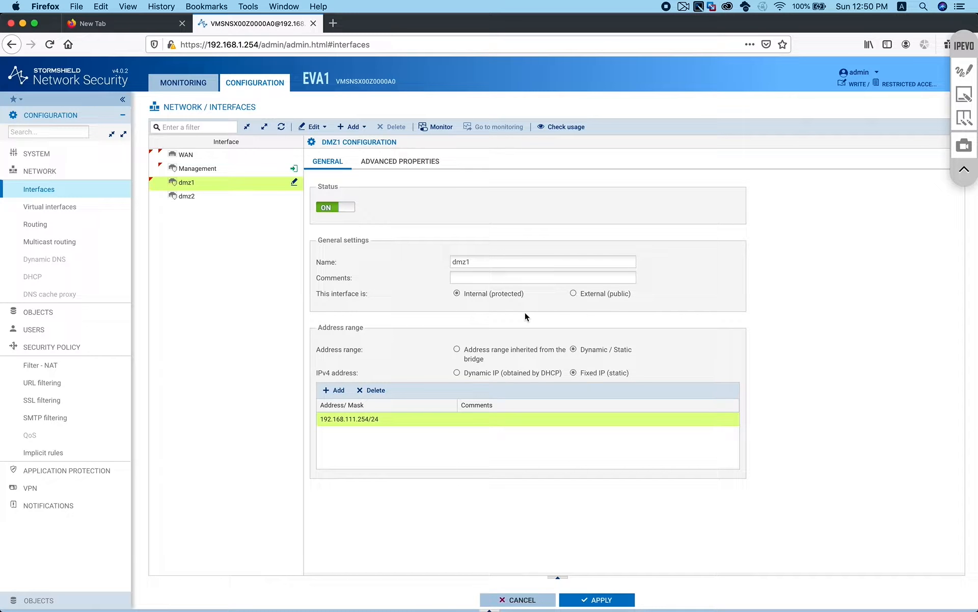
Rename dmz1 to LAN, then bring up the dmz2 interface's settings
left_click_drag(480, 262, 401, 264)
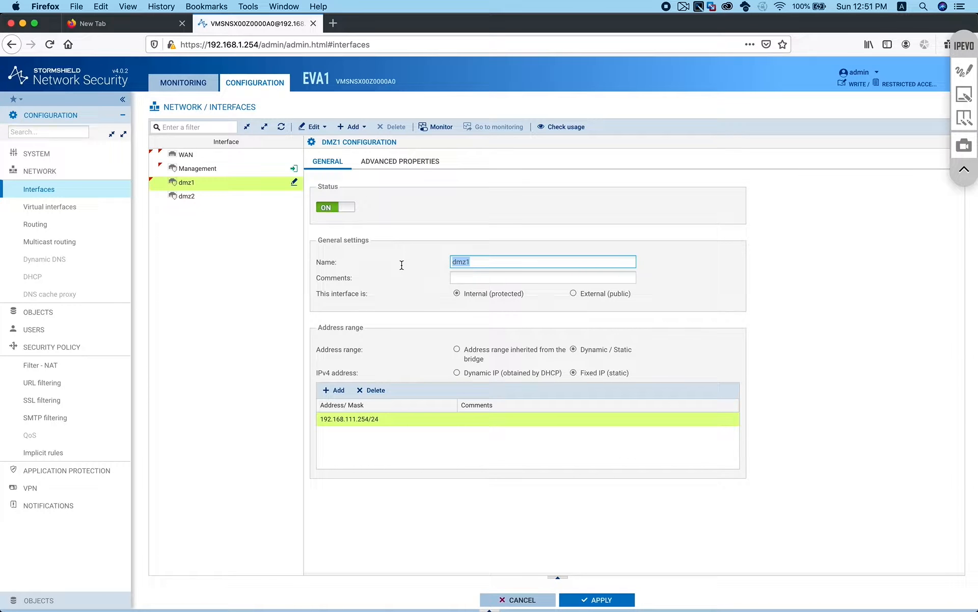
type("LAN")
left_click(478, 472)
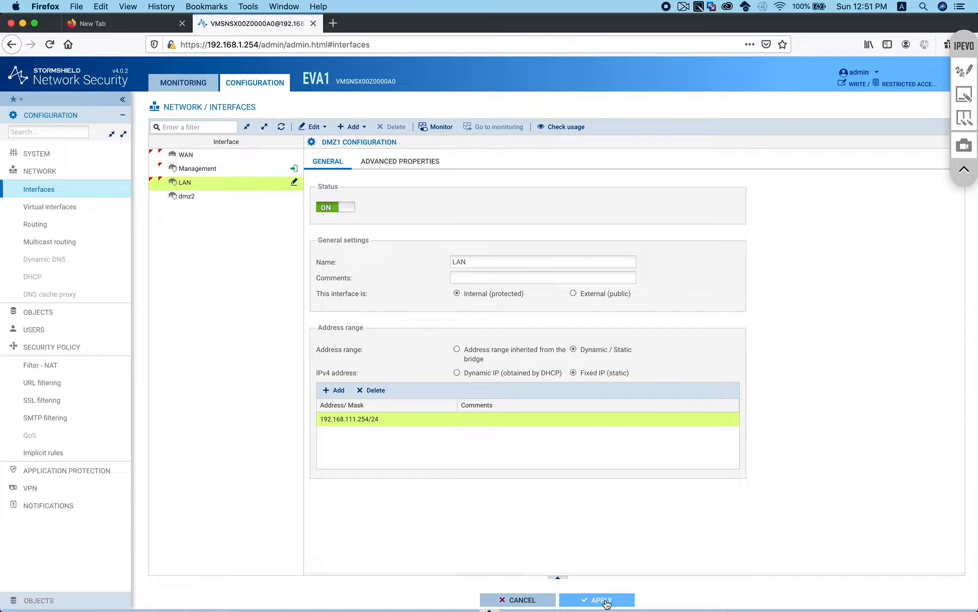
left_click(194, 198)
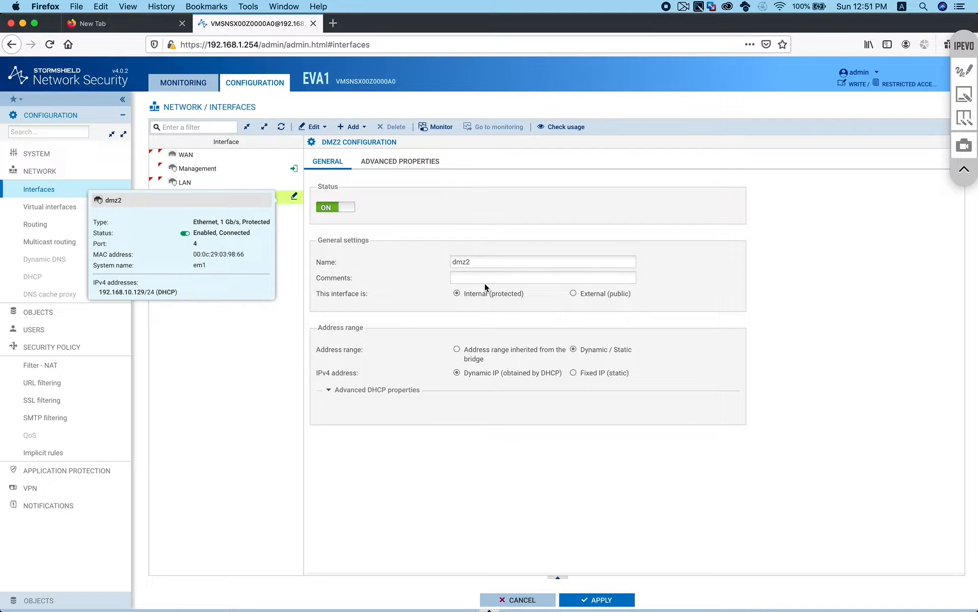
Rename dmz2 to Datacenter with the fixed address 192.168.10.254/24
double_click(498, 261)
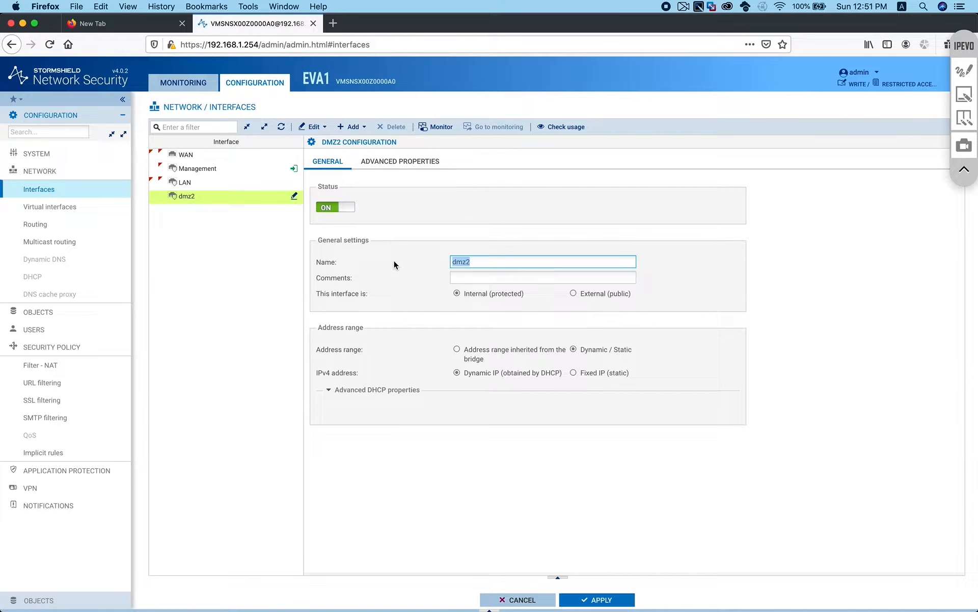
type("Datacenter")
left_click(573, 373)
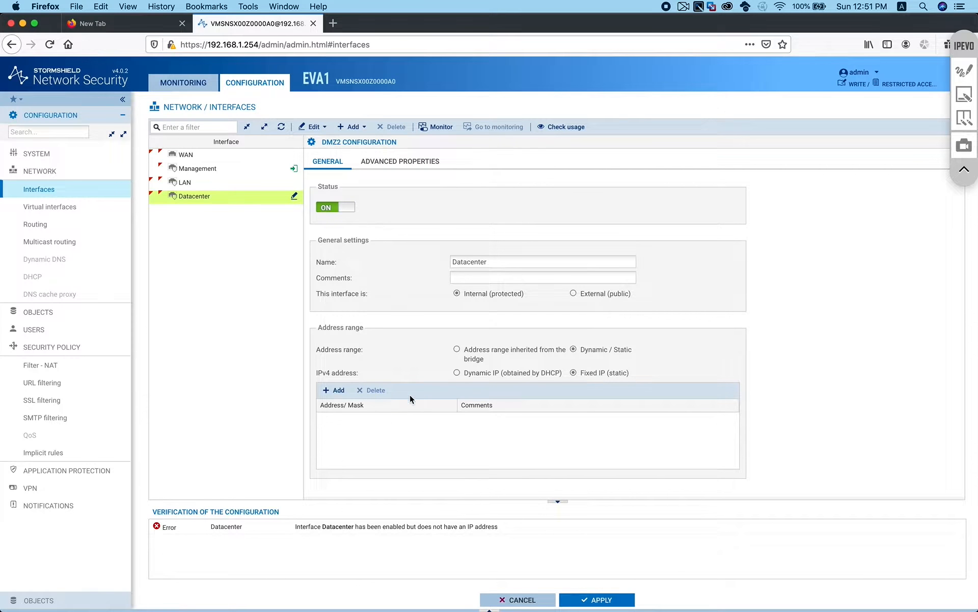
left_click(336, 390)
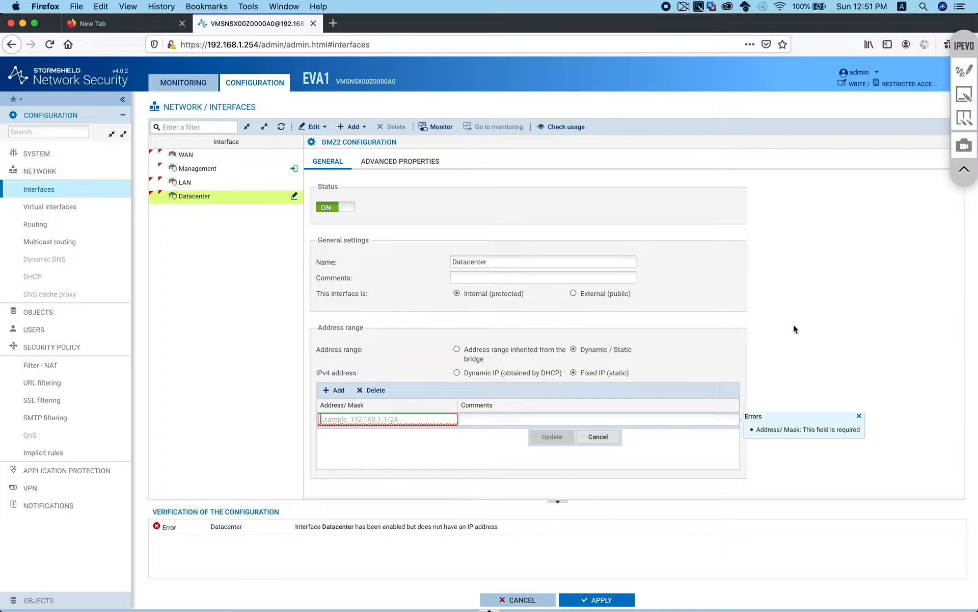
type("192.168.")
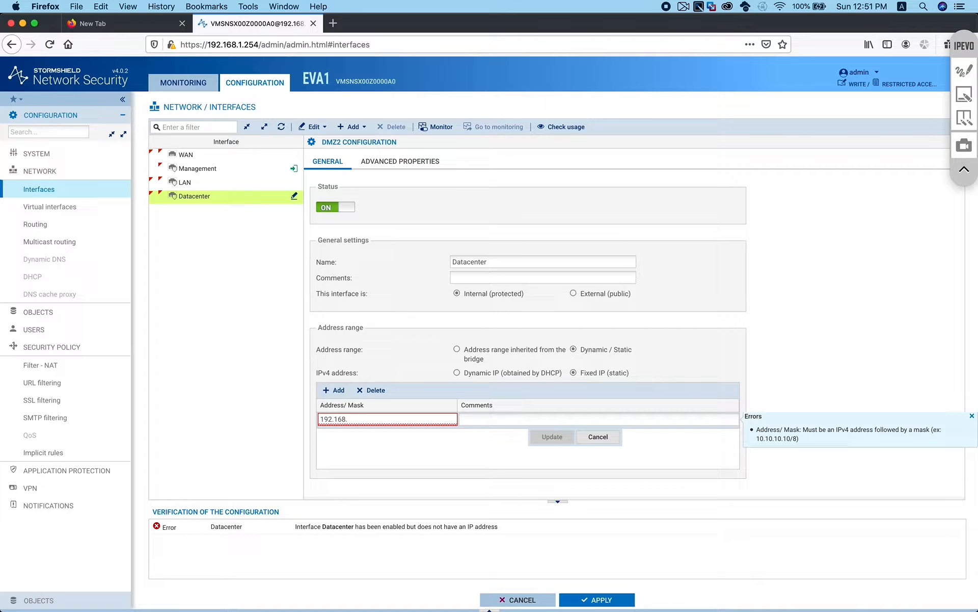
type("10.254/24")
left_click(555, 436)
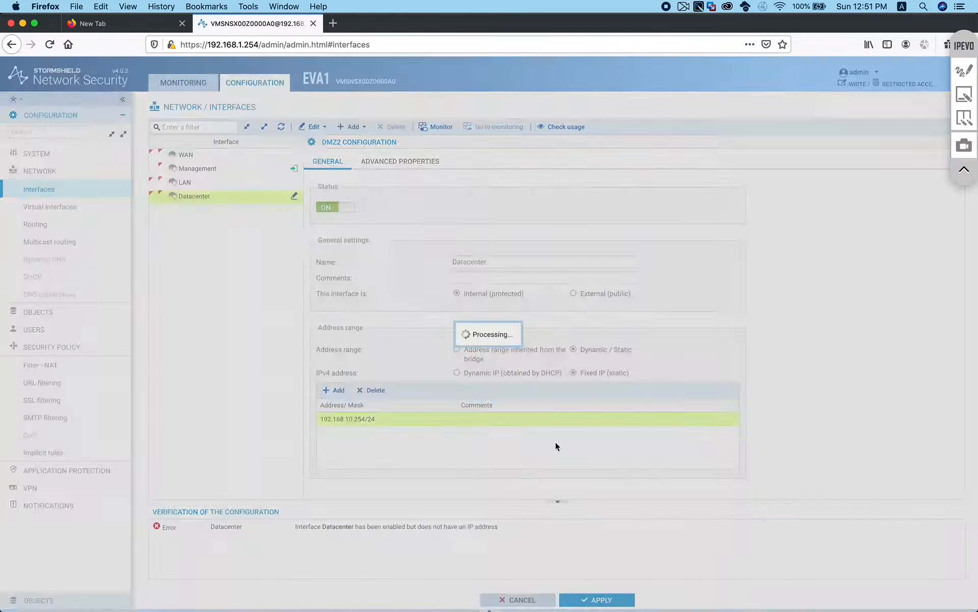
Apply and save the interface changes, then return to the firewall's VM console
left_click(596, 600)
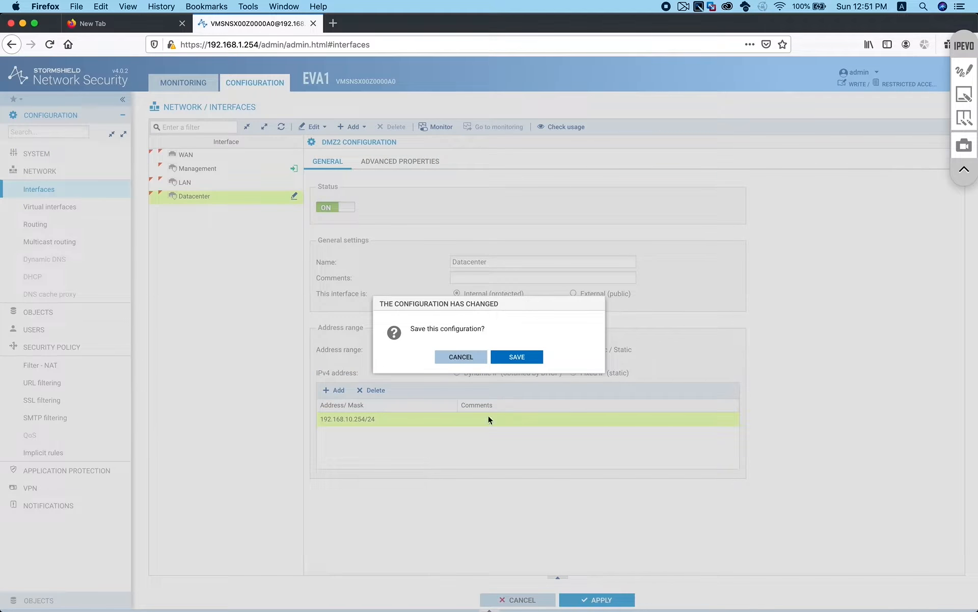
left_click(519, 357)
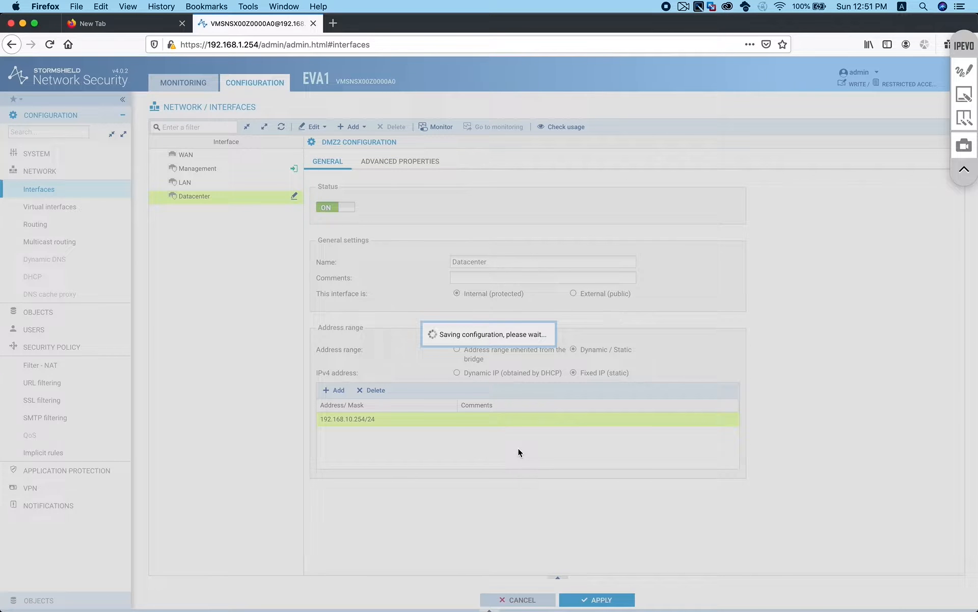
key("ctrl+Right")
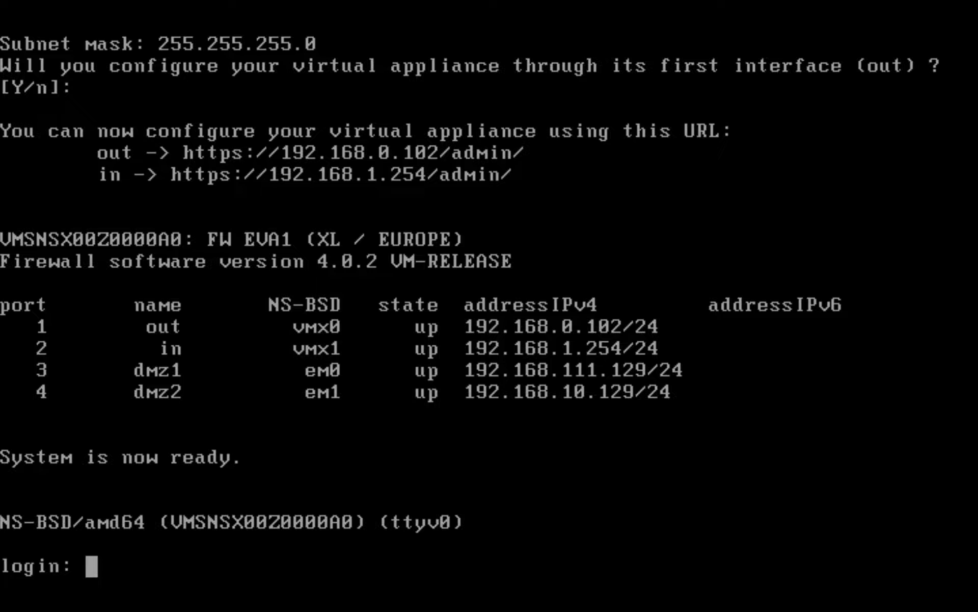
Log in to the console as admin and run portinfo to check the LAN and Datacenter ports
type("admin")
key("Return")
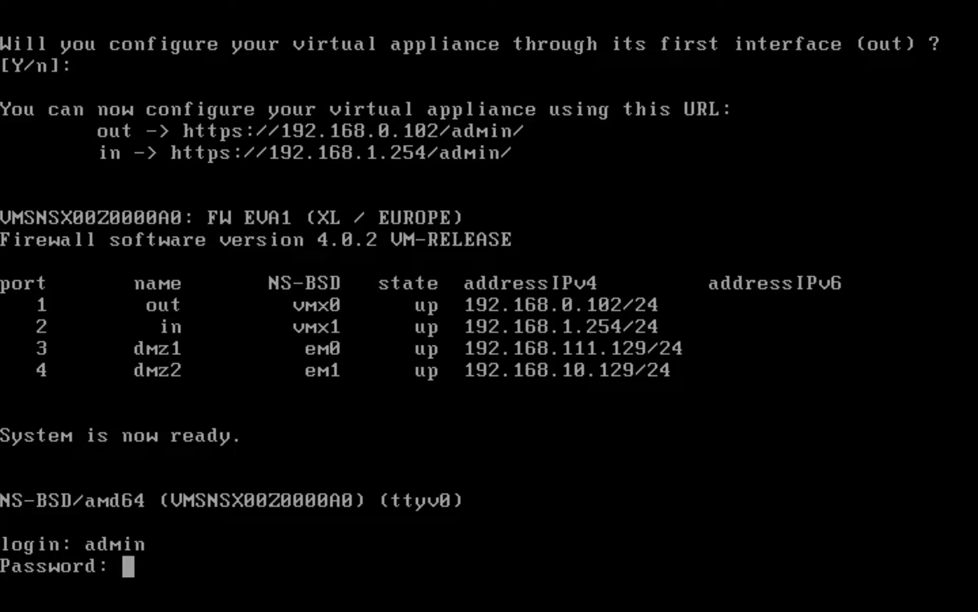
key("Return")
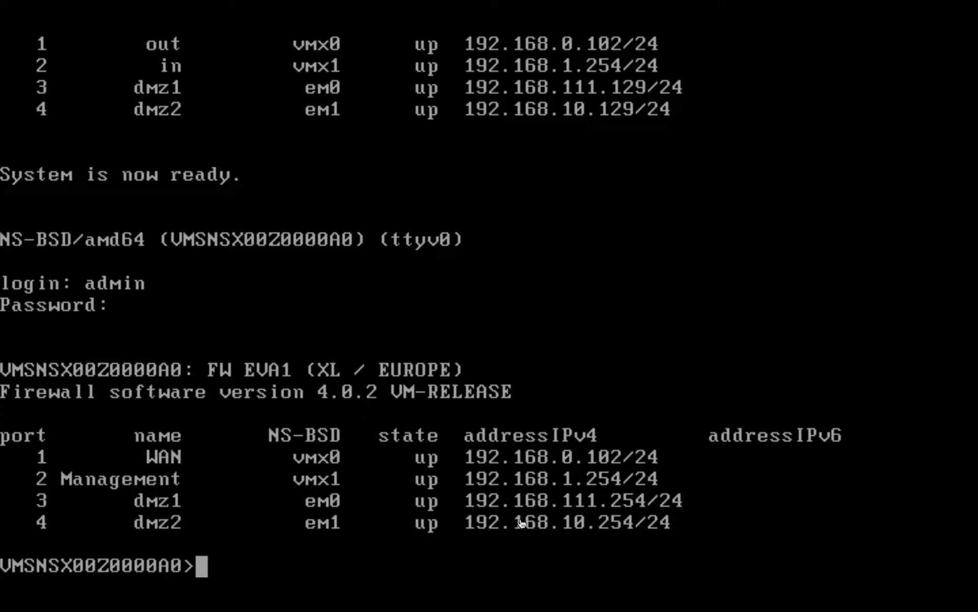
type("p")
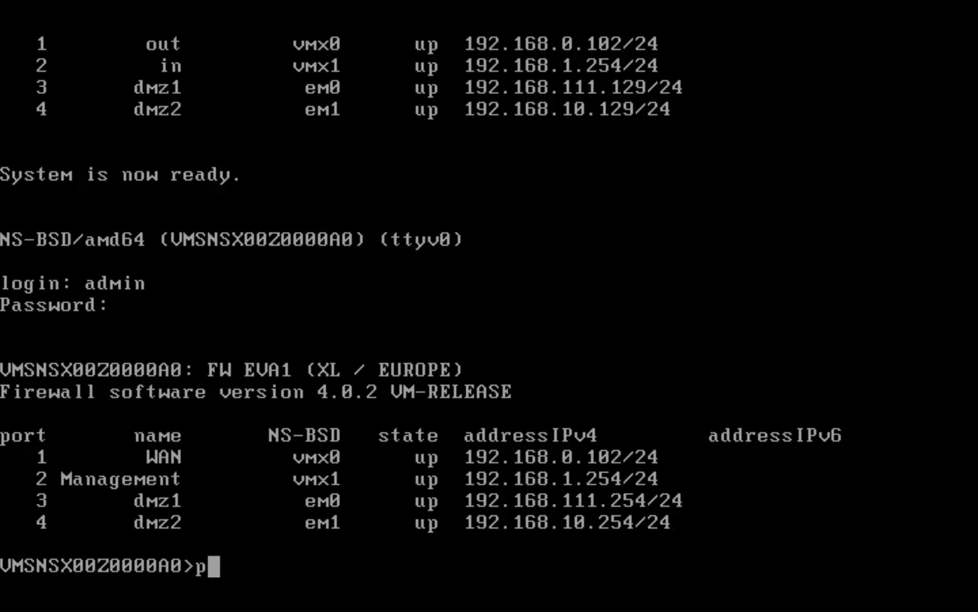
type("ortinfo")
key("Return")
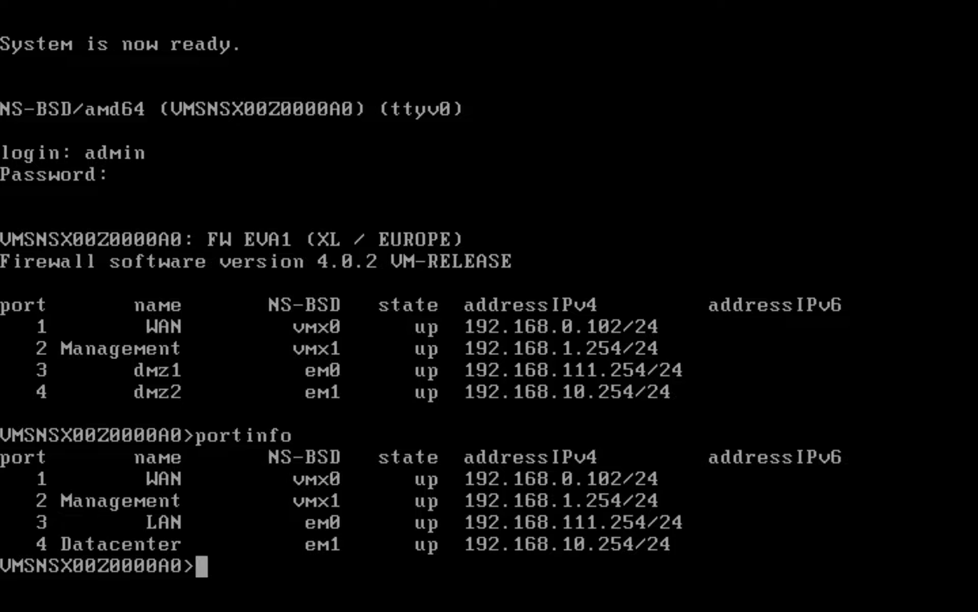
key("ctrl+Left")
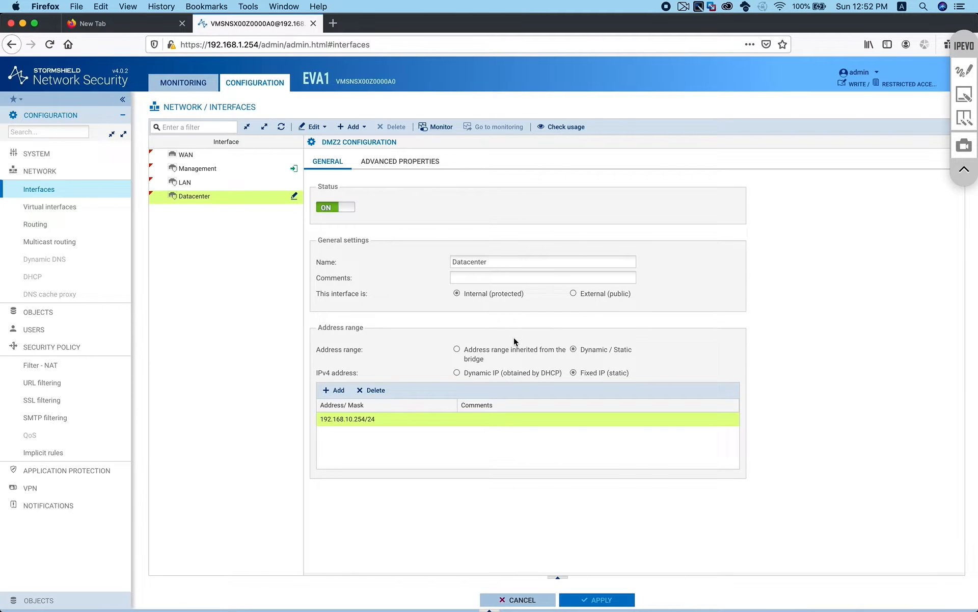
key("ctrl+Right")
Ping 192.168.10.11 and then 192.168.111.100, stopping each with Ctrl+C
type("ping ")
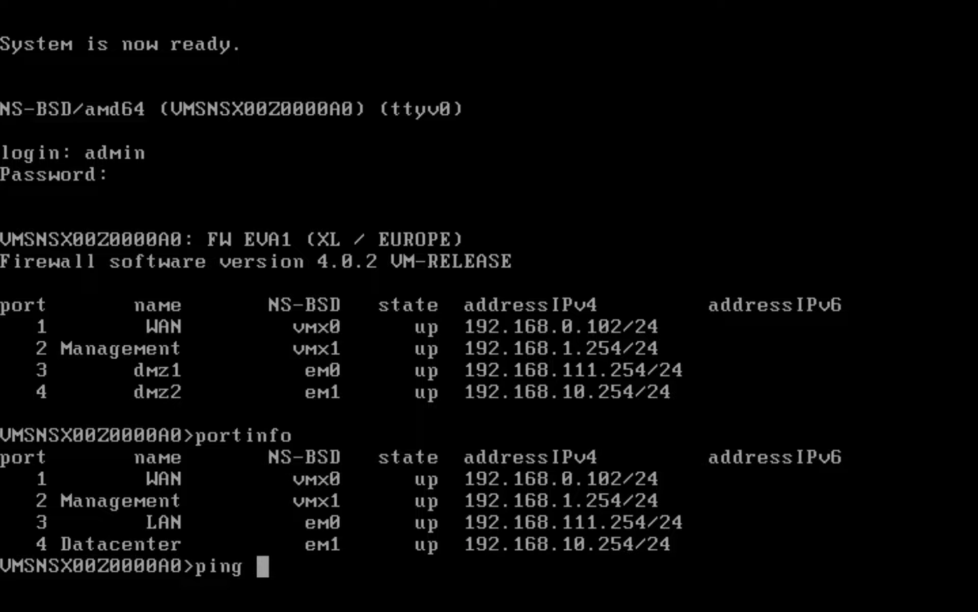
type("192.168.10.11")
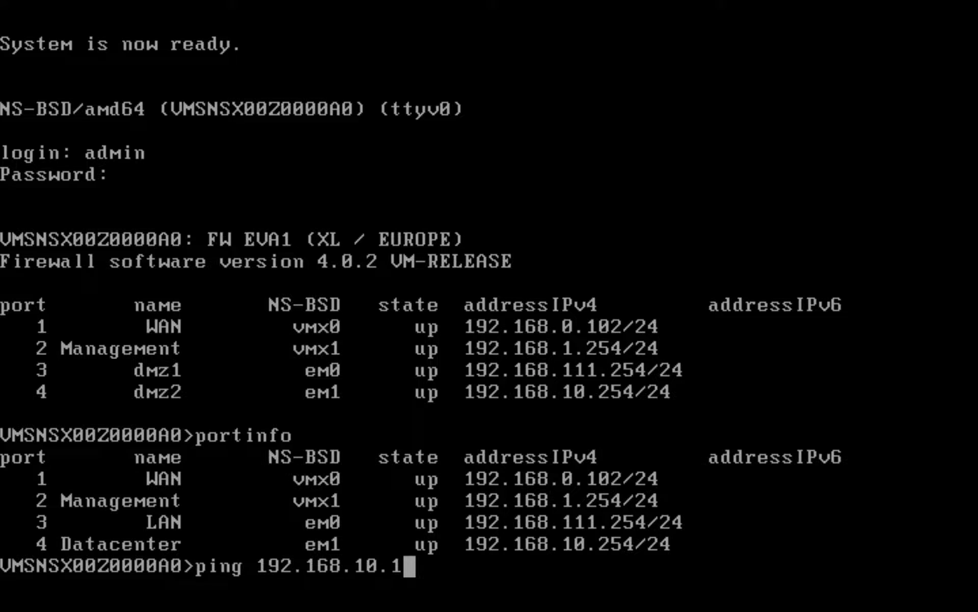
key("Return")
key("ctrl+c")
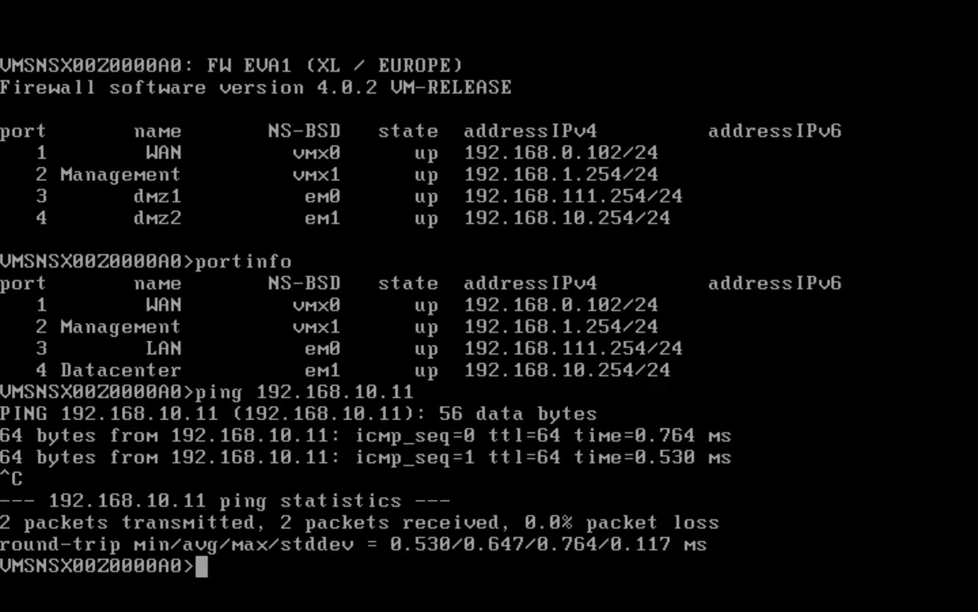
key("Up")
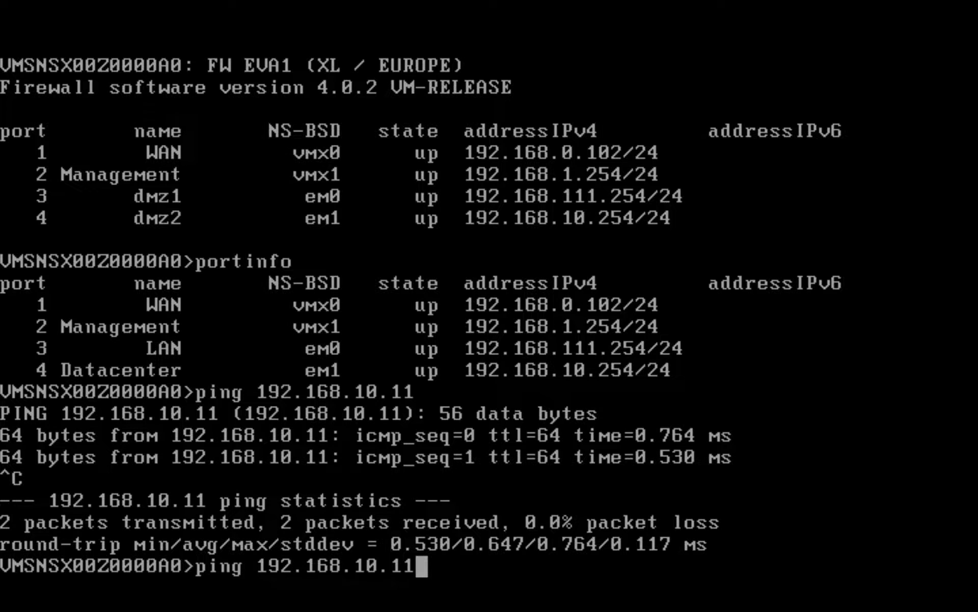
key("BackSpace")
key("BackSpace")
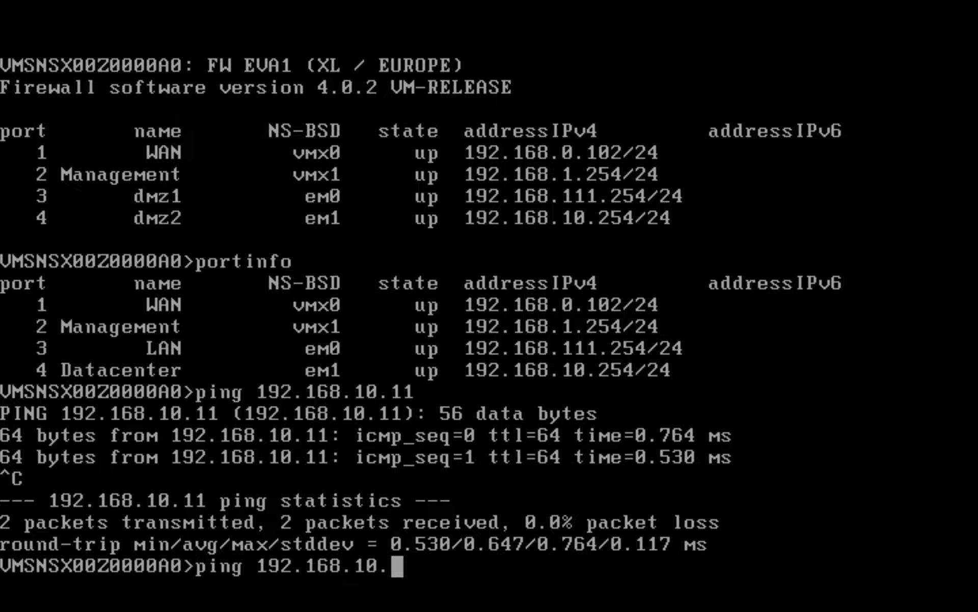
key("BackSpace")
key("BackSpace")
type("00")
key("BackSpace")
key("BackSpace")
type("11.")
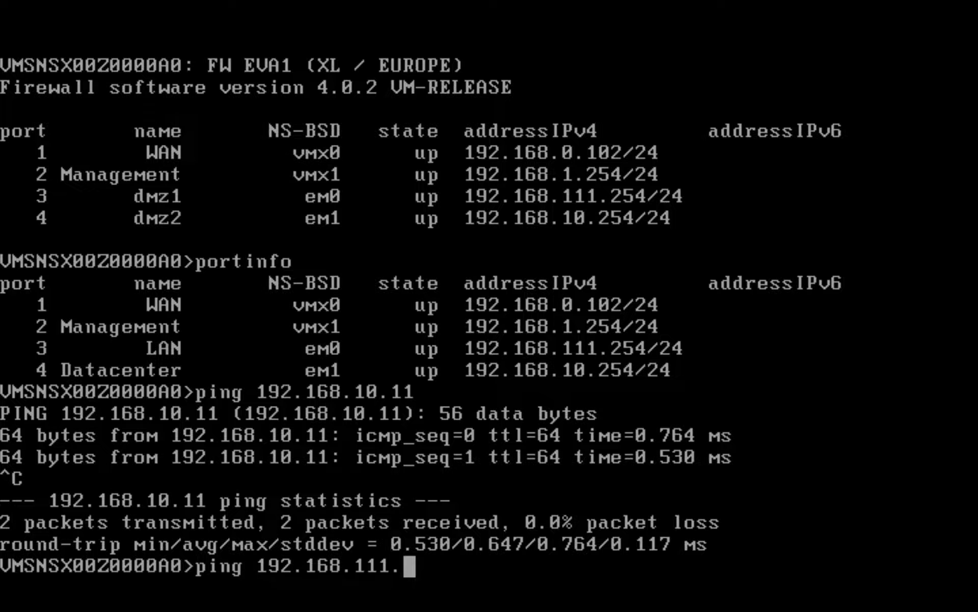
type("100")
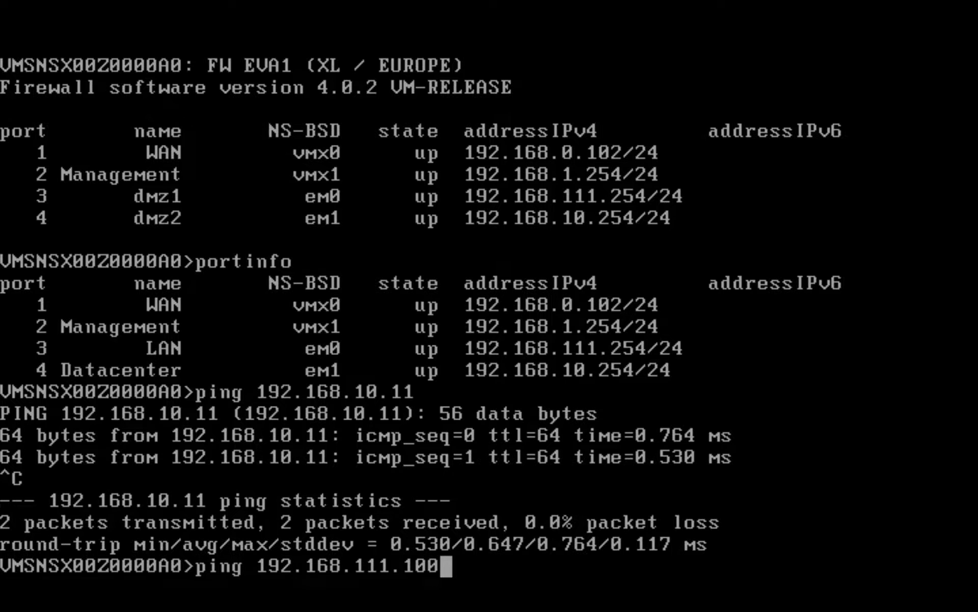
key("Return")
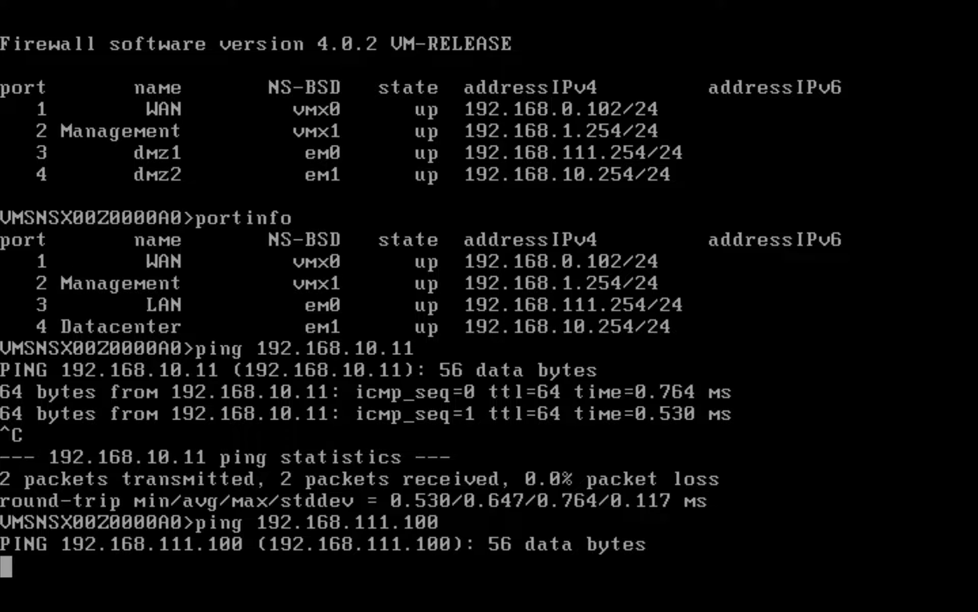
key("ctrl+c")
key("ctrl+Left")
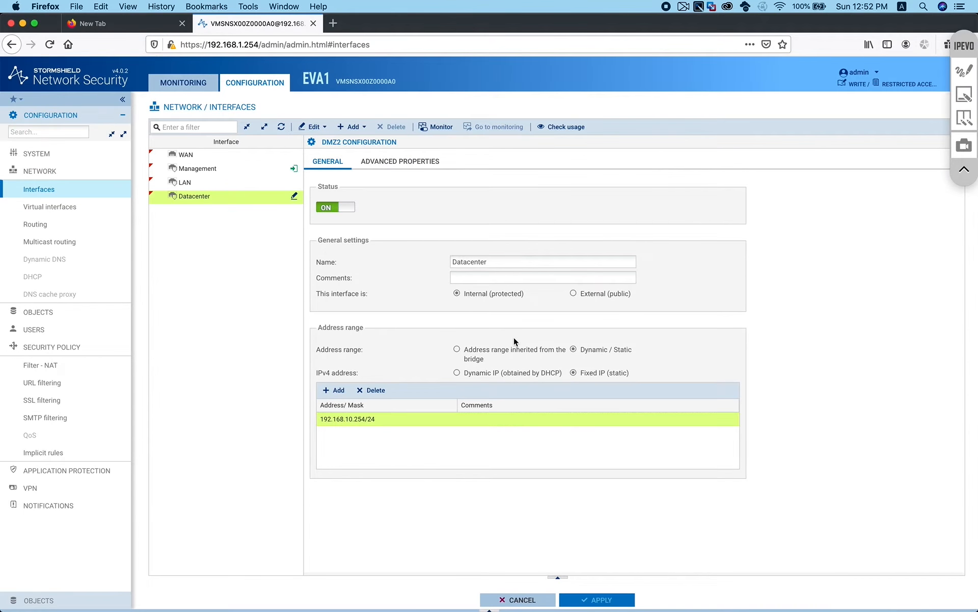
Return to Firefox's Stormshield Interfaces page with Datacenter selected and collapse the network entries
key("ctrl+Right")
key("ctrl+Left")
key("super+Tab")
key("super+Tab")
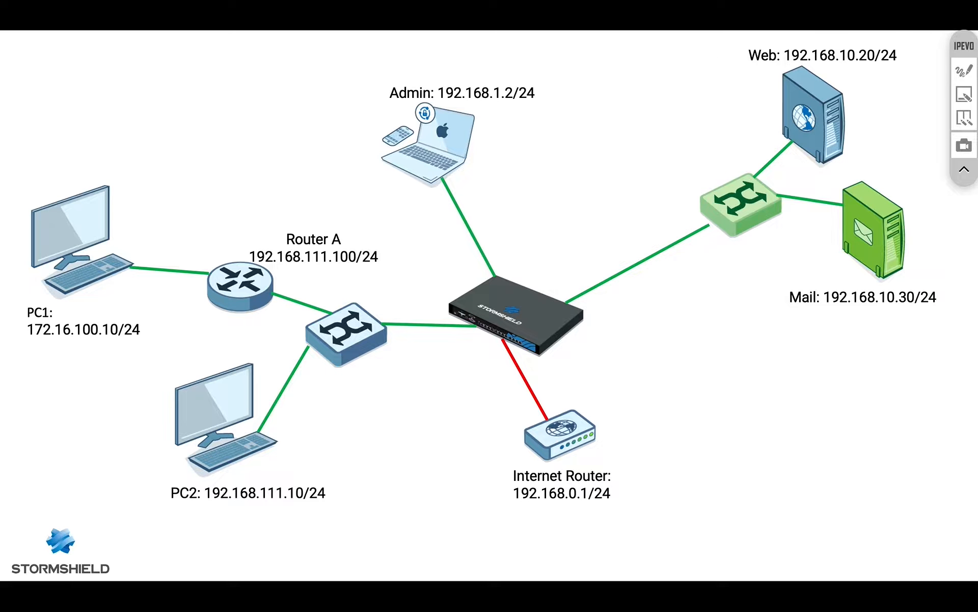
key("super+Tab")
key("super+Tab")
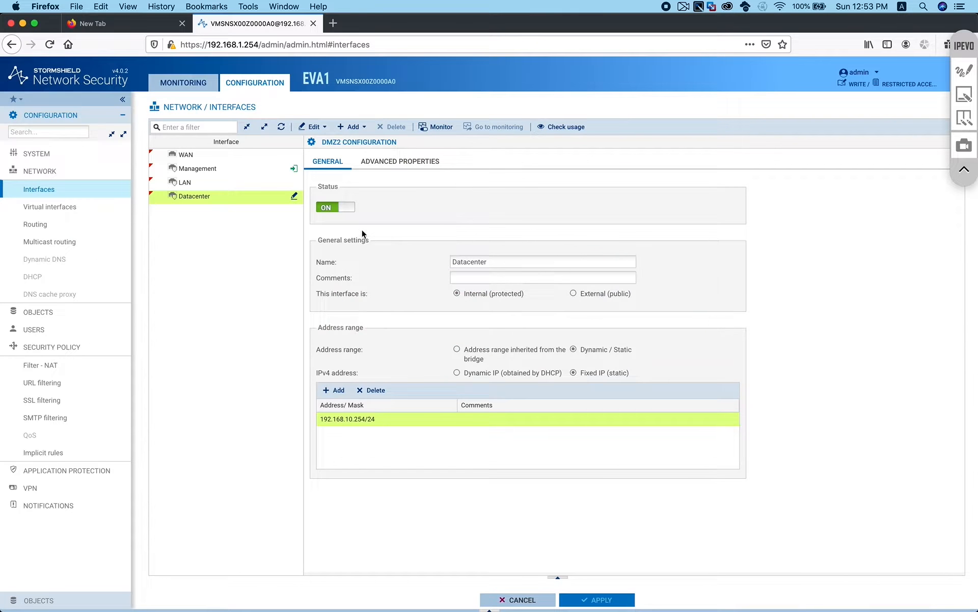
left_click(49, 171)
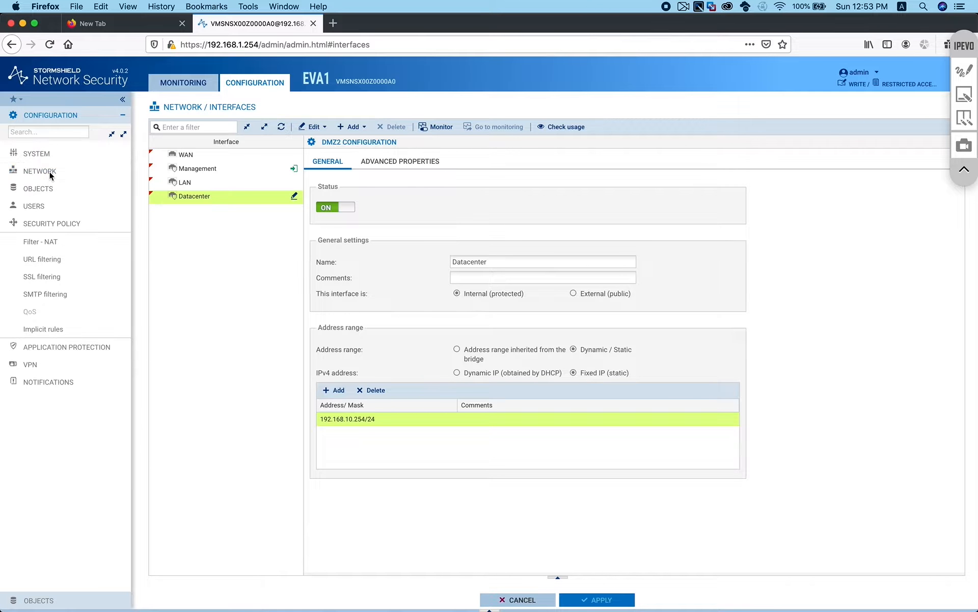
In Filter - NAT, switch to the empty (5) Filter 05 policy and add a simple rule
left_click(29, 245)
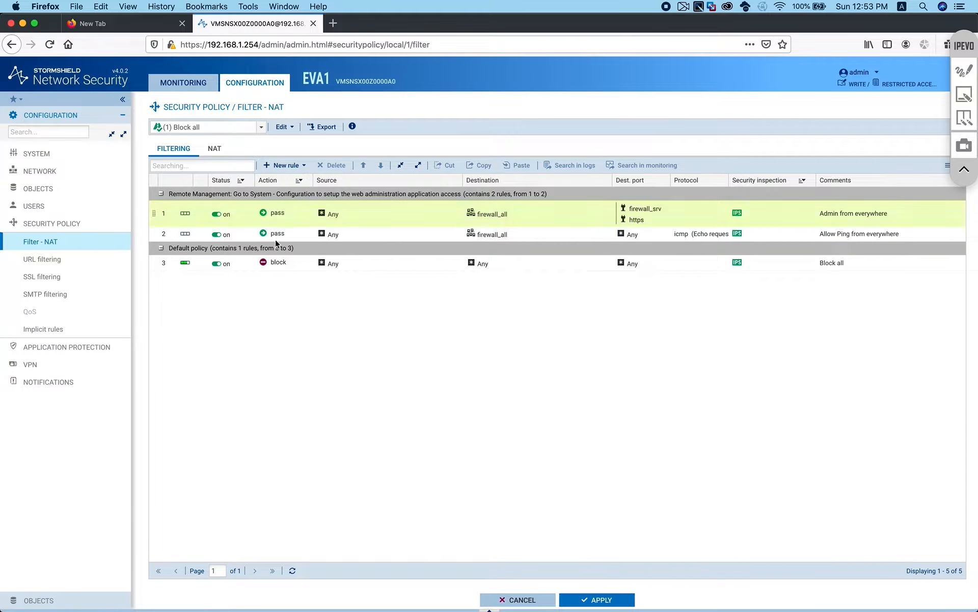
left_click(260, 128)
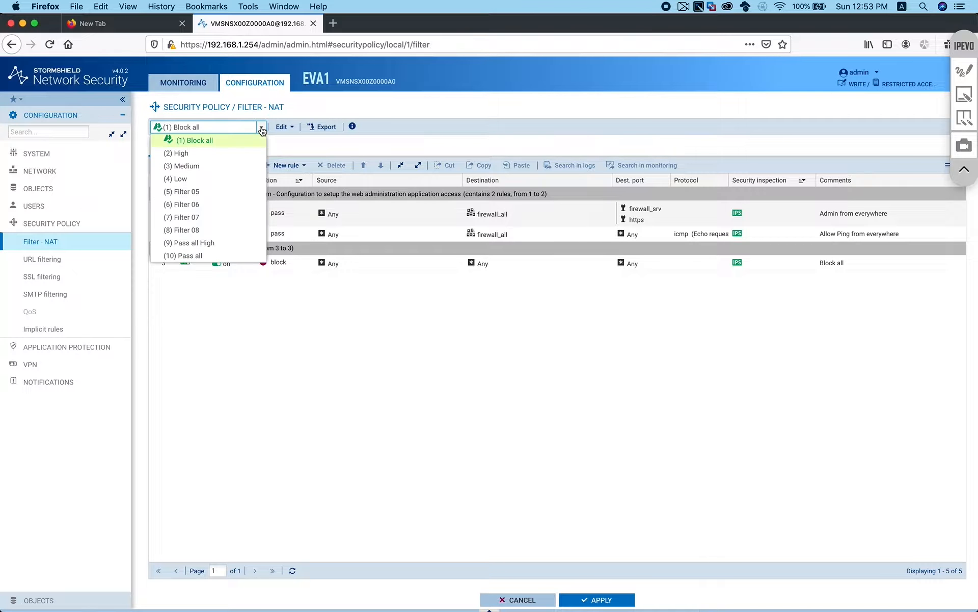
left_click(208, 192)
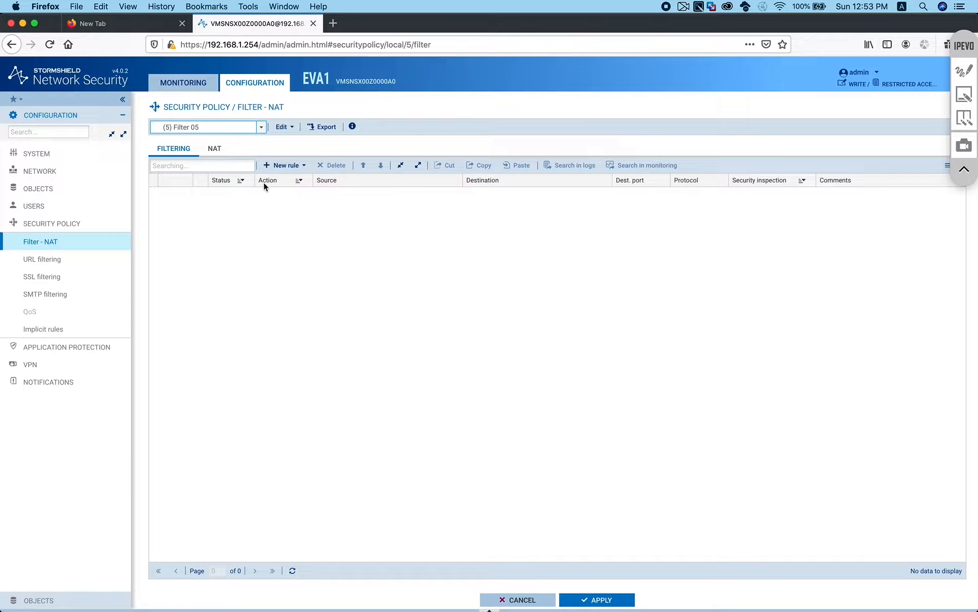
left_click(283, 166)
left_click(292, 181)
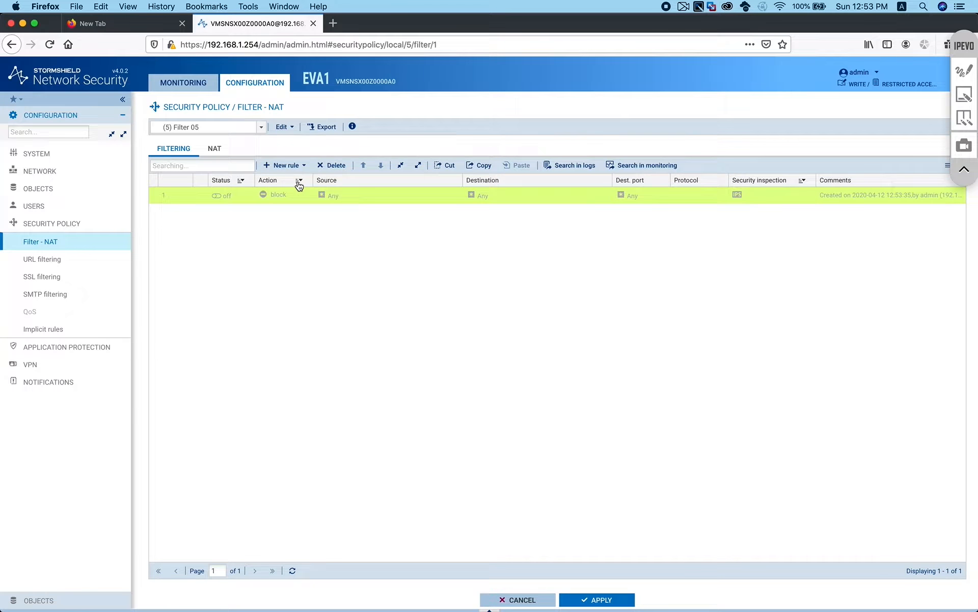
Change rule 1's action from block to pass and switch the rule on
double_click(285, 196)
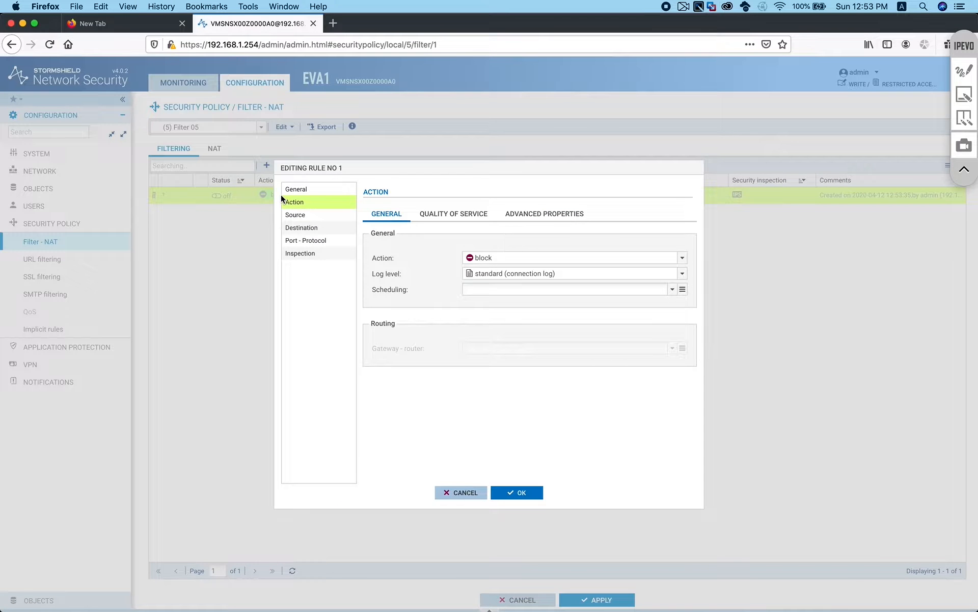
left_click(683, 259)
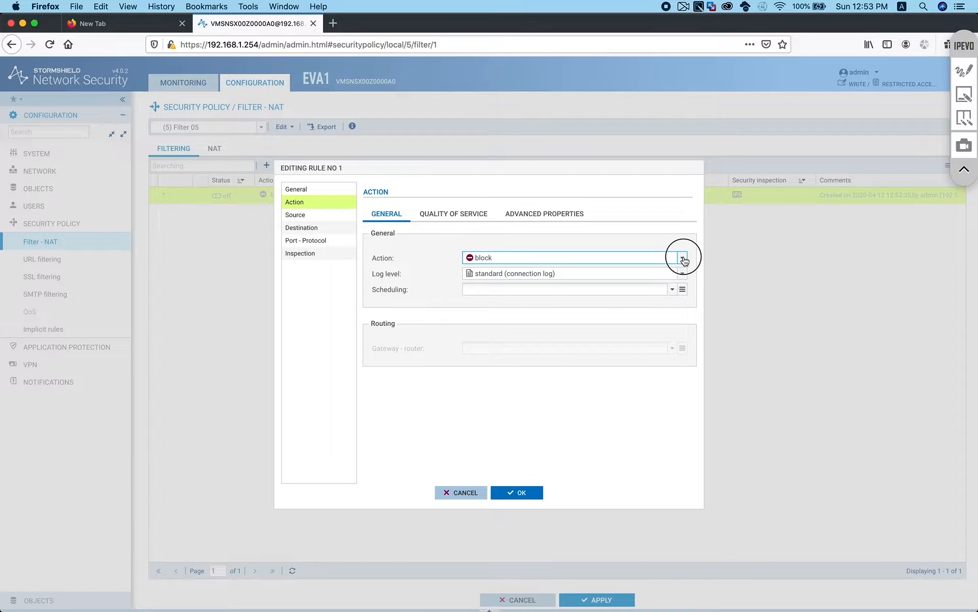
left_click(684, 258)
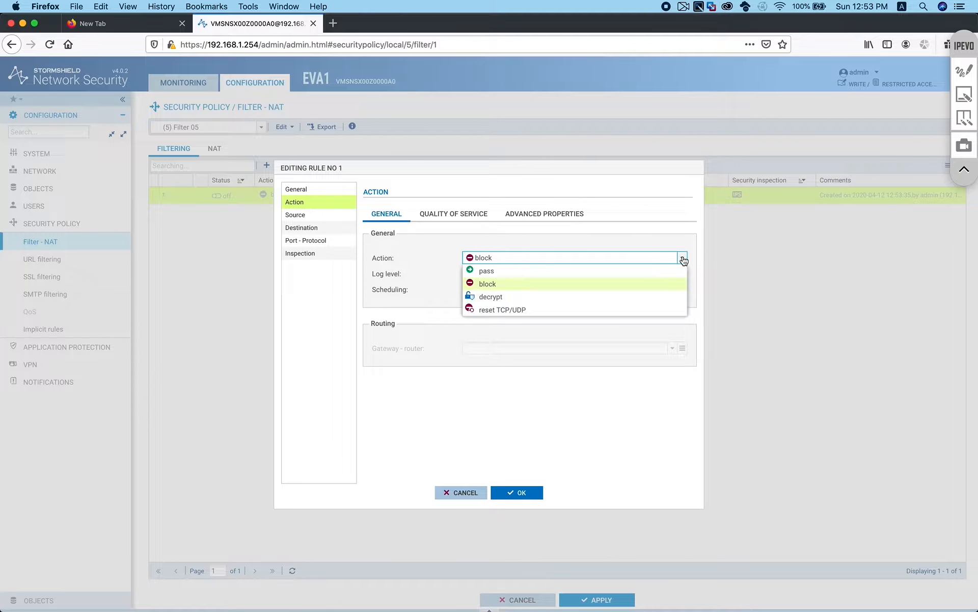
left_click(587, 269)
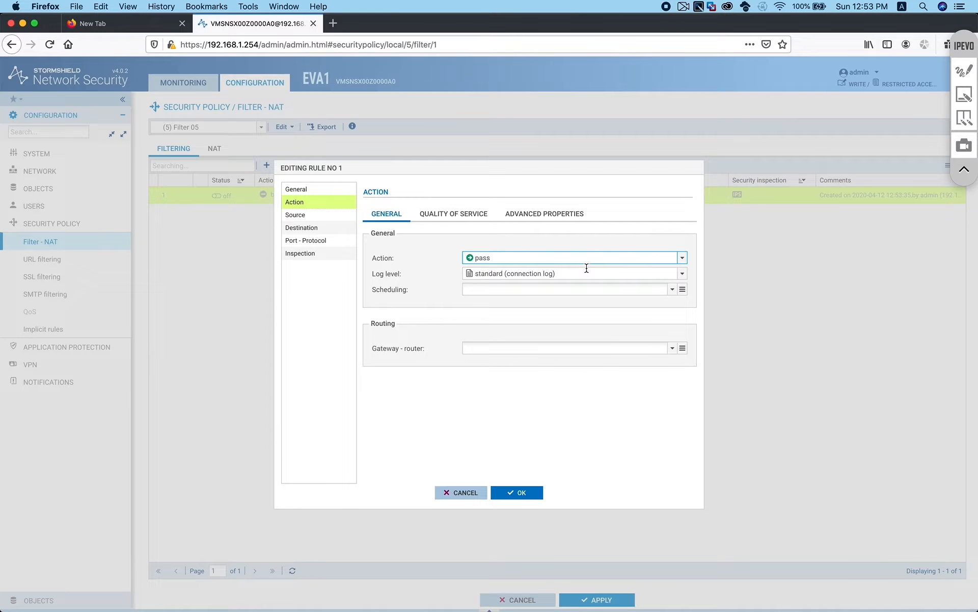
left_click(519, 491)
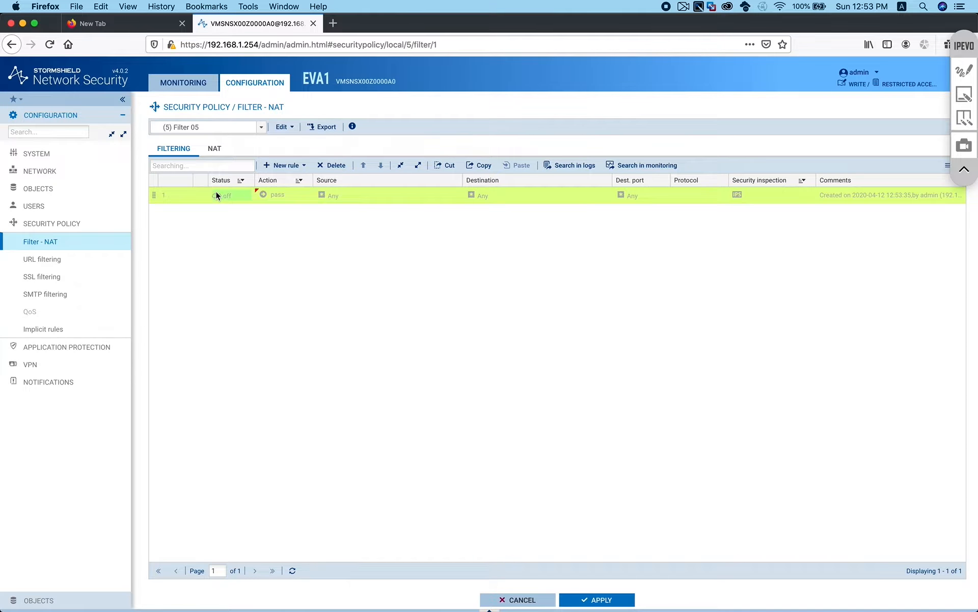
double_click(216, 195)
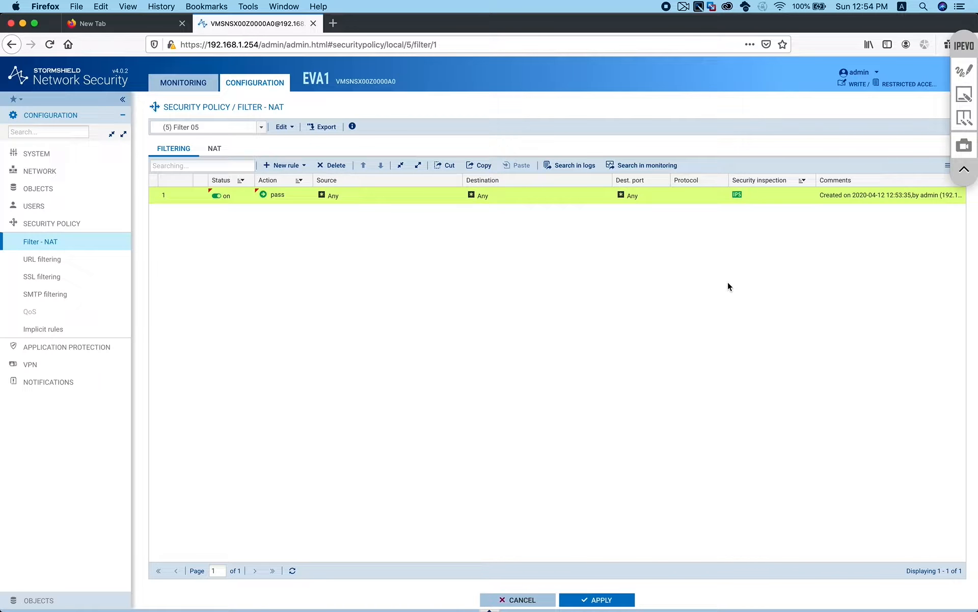
Apply and activate Filter 05, then check the policy list shows it as active
left_click(602, 600)
left_click(530, 355)
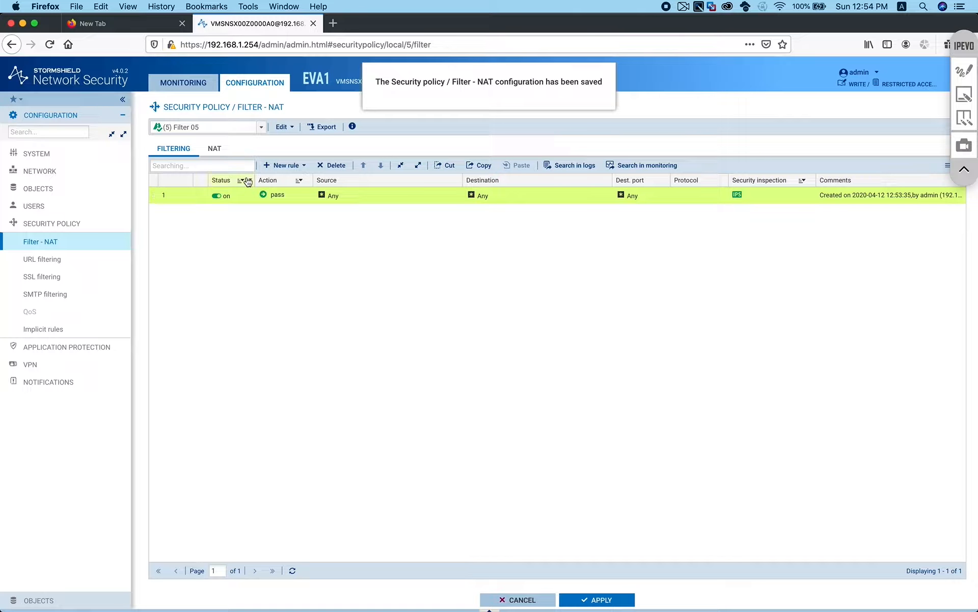
left_click(235, 127)
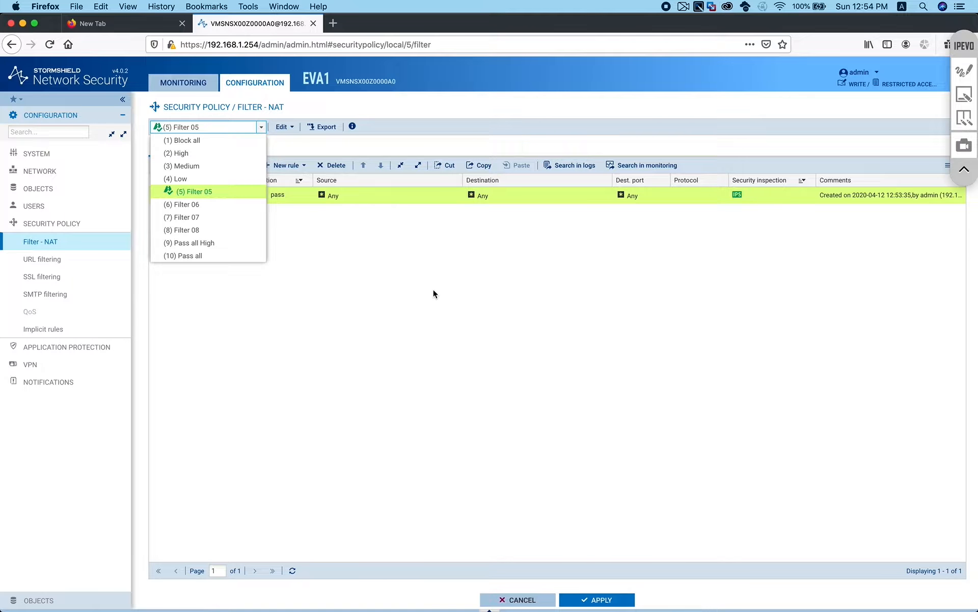
left_click(434, 316)
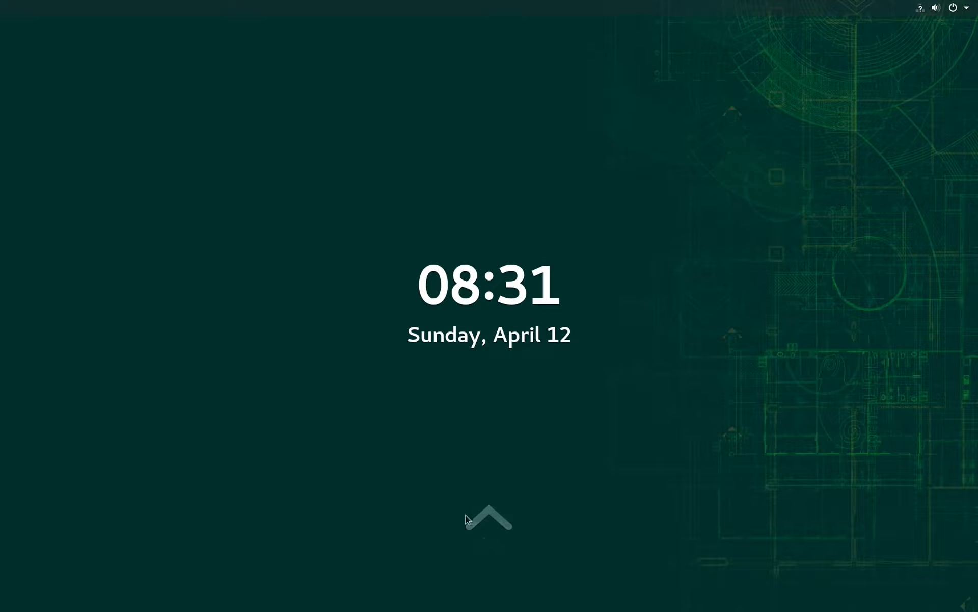
Unlock the Linux VM screen and close the Wired connection details and network Settings
left_click_drag(486, 557, 530, 178)
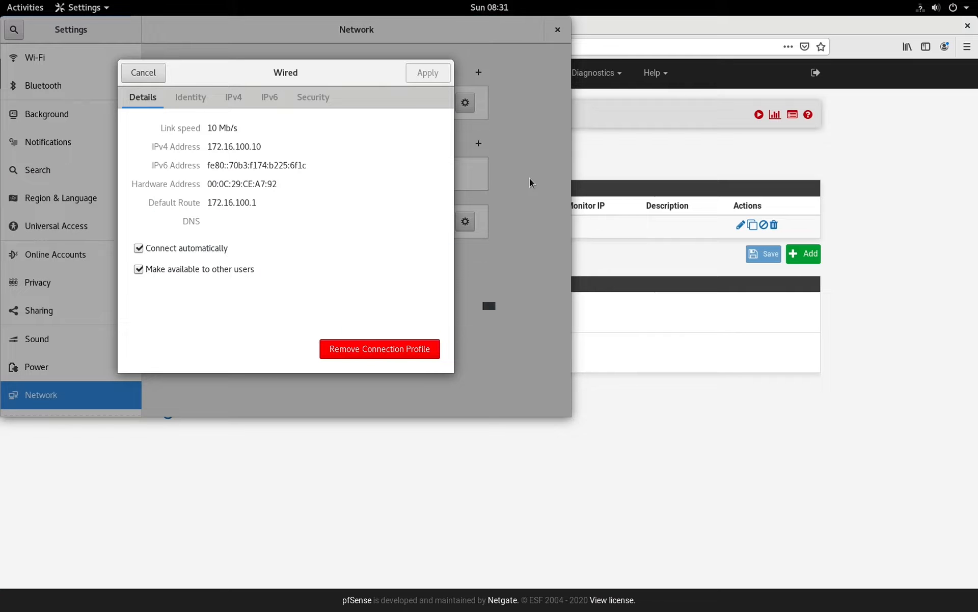
left_click(150, 72)
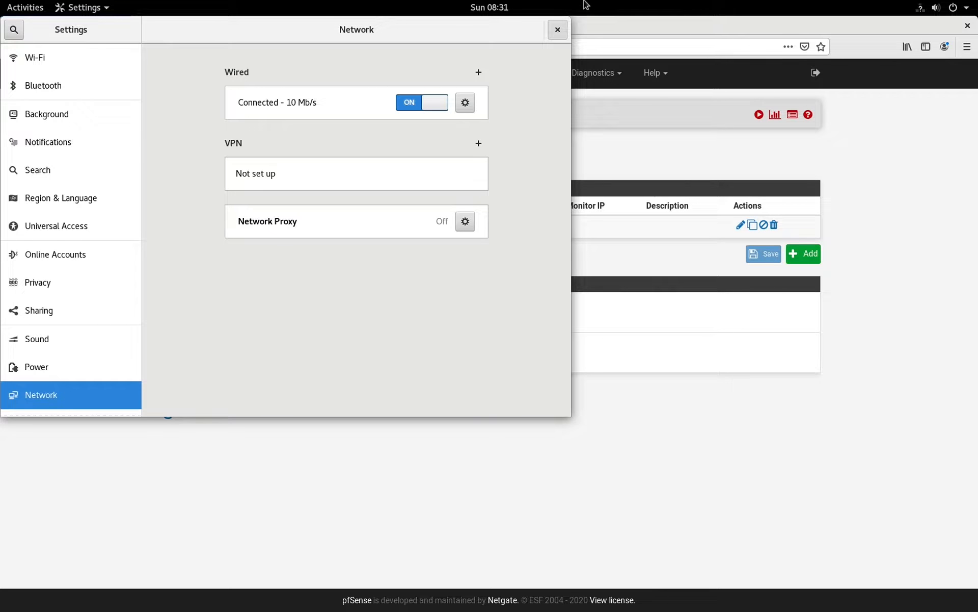
left_click(561, 29)
Open a blank Firefox tab and raise the terminal with the ping output
key("super+Tab")
key("super+Tab")
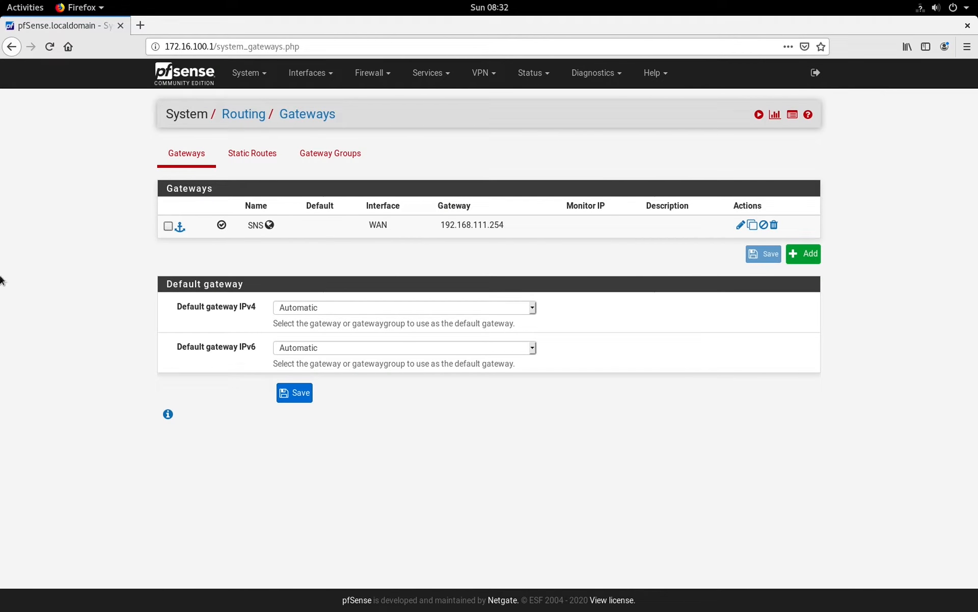
left_click(16, 10)
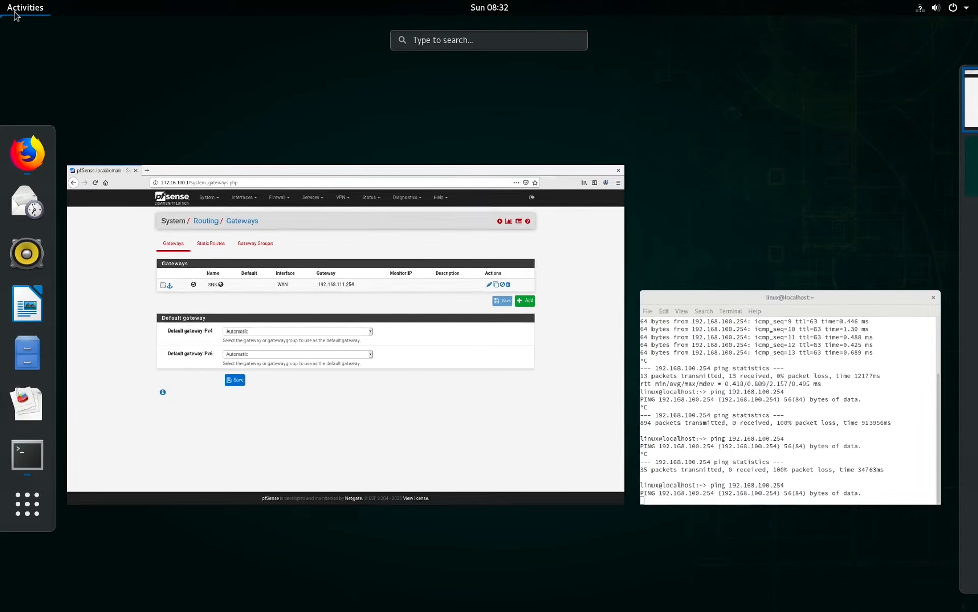
left_click(787, 389)
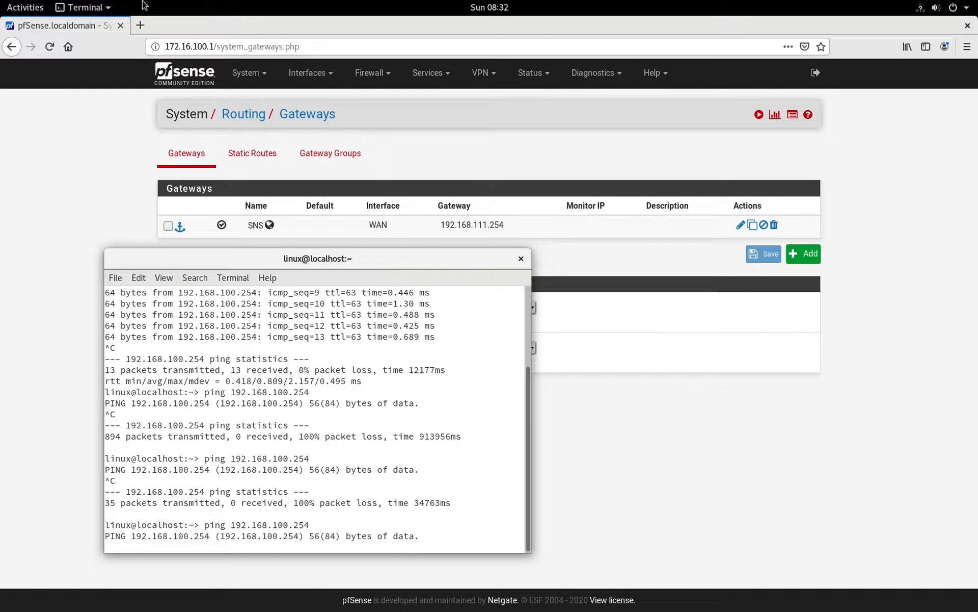
left_click(139, 24)
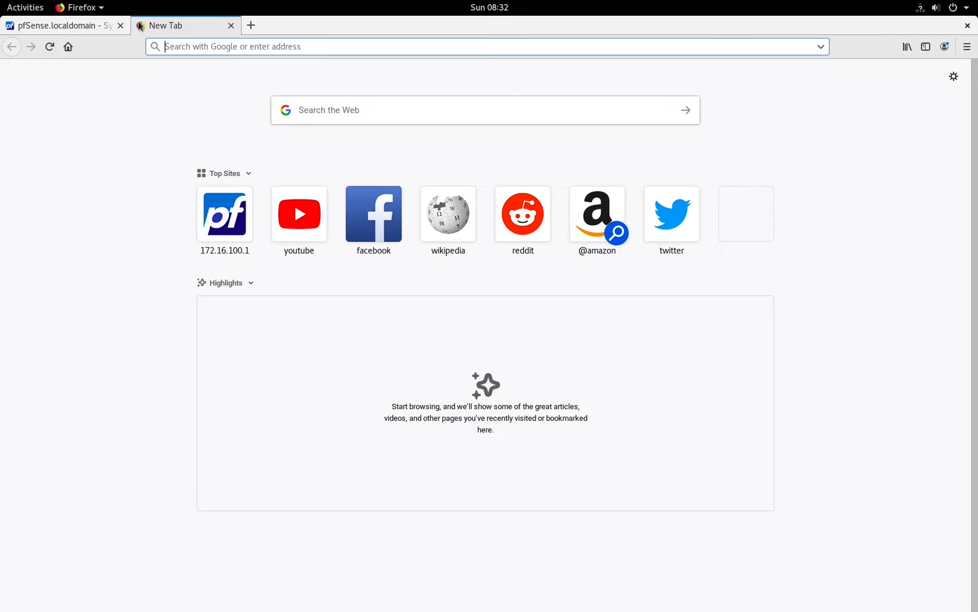
left_click(23, 8)
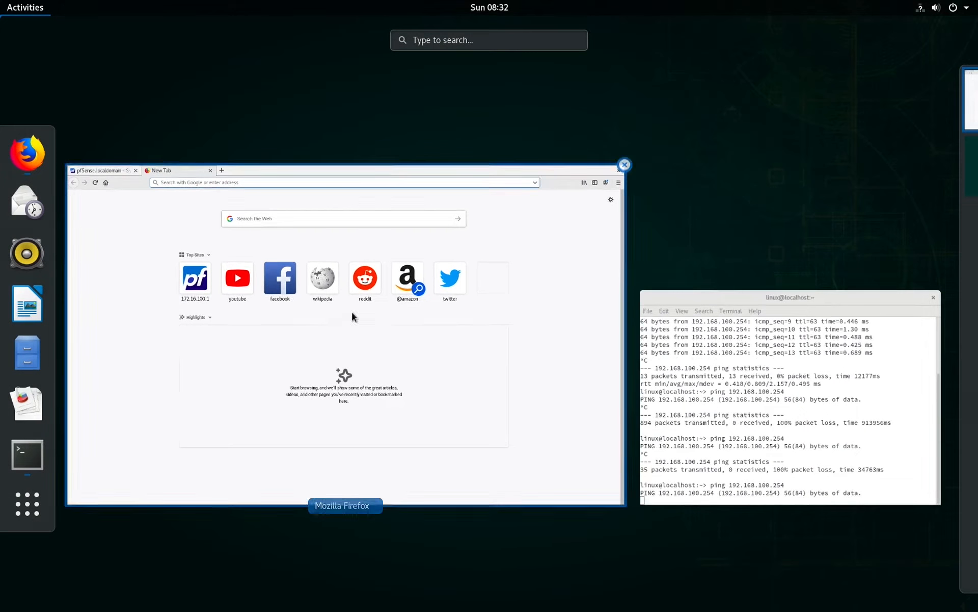
left_click(750, 398)
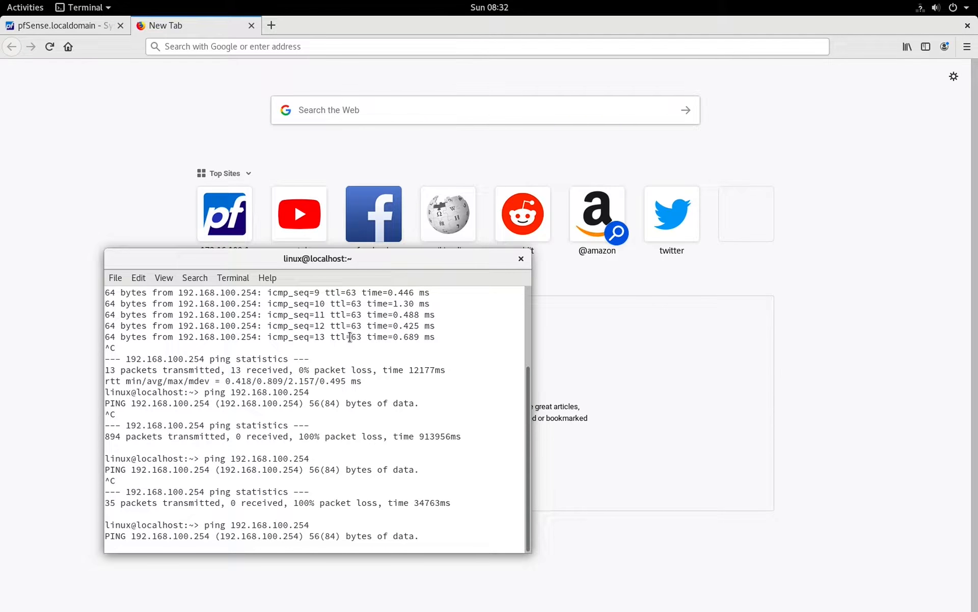
Stop the old ping, clear the terminal, and ping 192.168.111.254 without replies
key("ctrl+c")
type("clear")
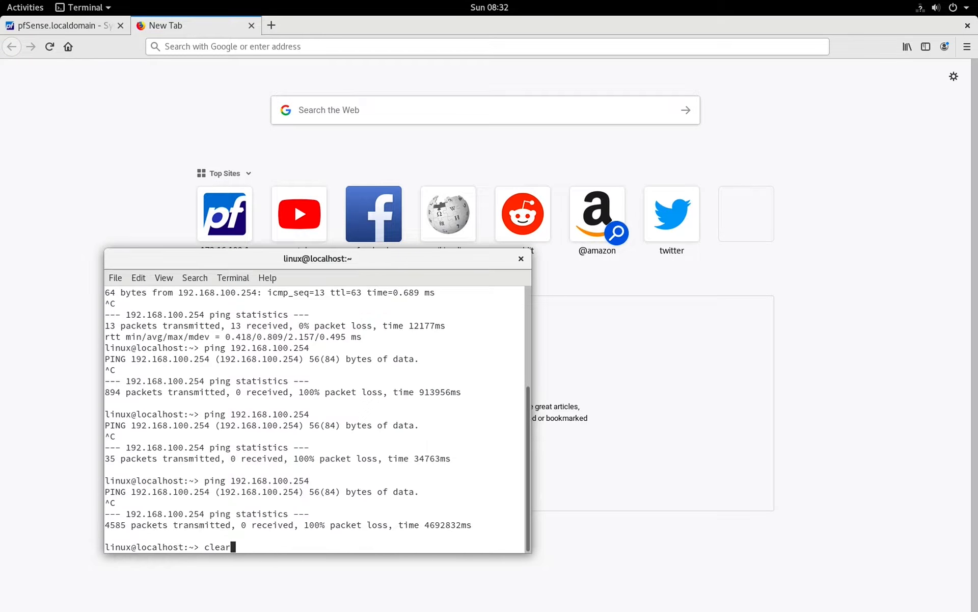
key("Return")
type("ping 192.1")
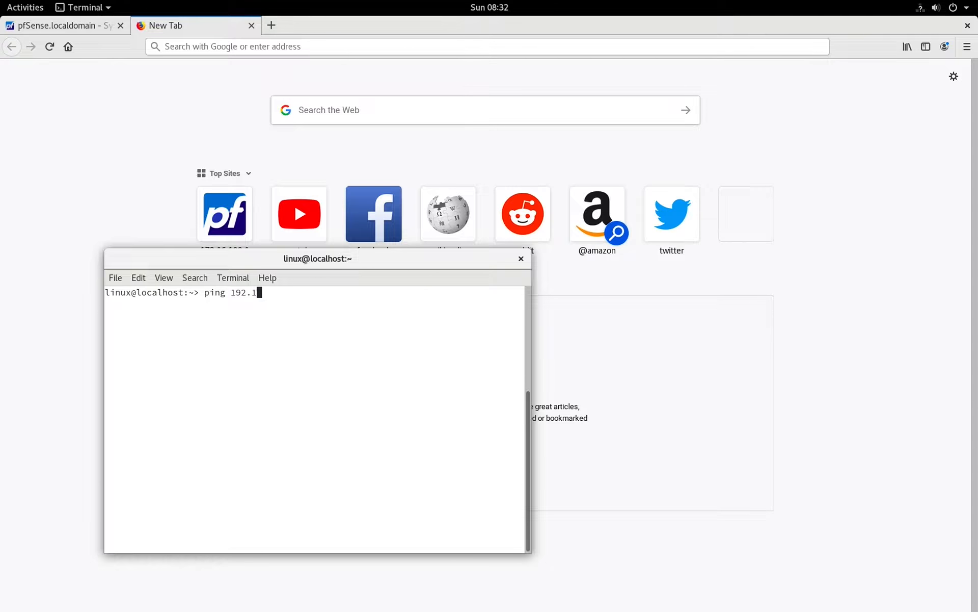
type("68.111.254")
key("Return")
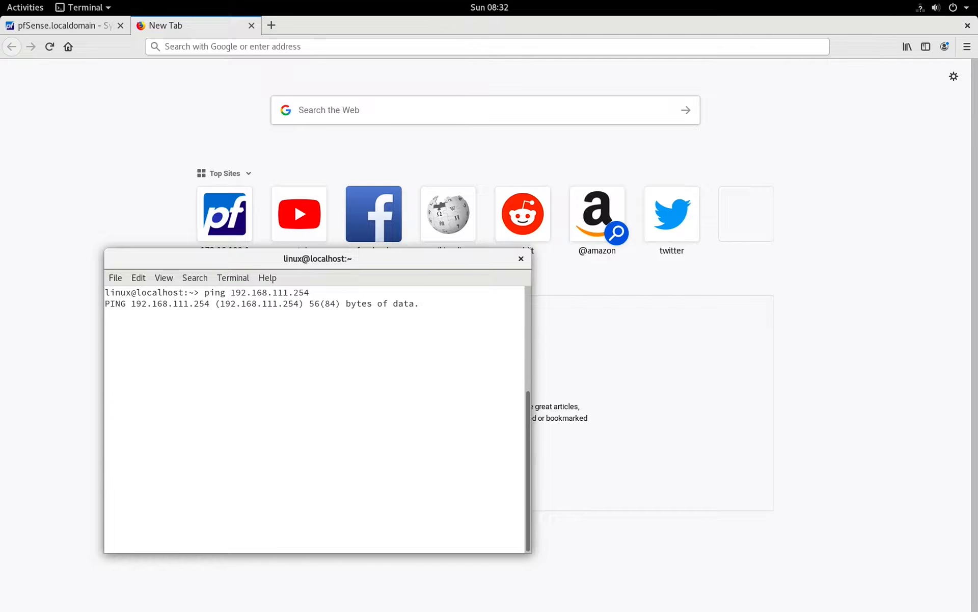
key("ctrl+c")
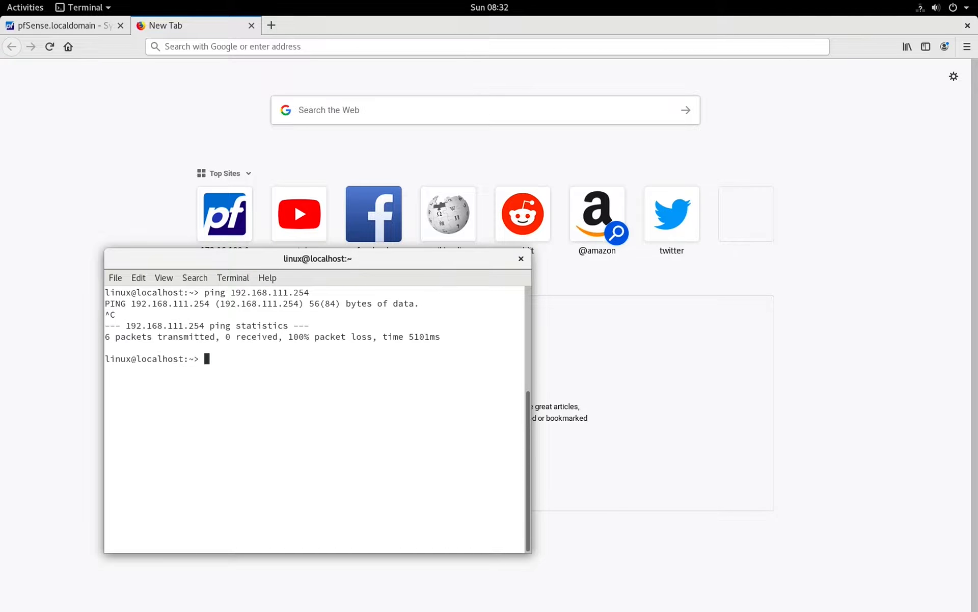
Edit the recalled command to ping 192.168.111.1, which gets no replies
key("Up")
key("BackSpace")
key("BackSpace")
key("BackSpace")
type("1")
key("Return")
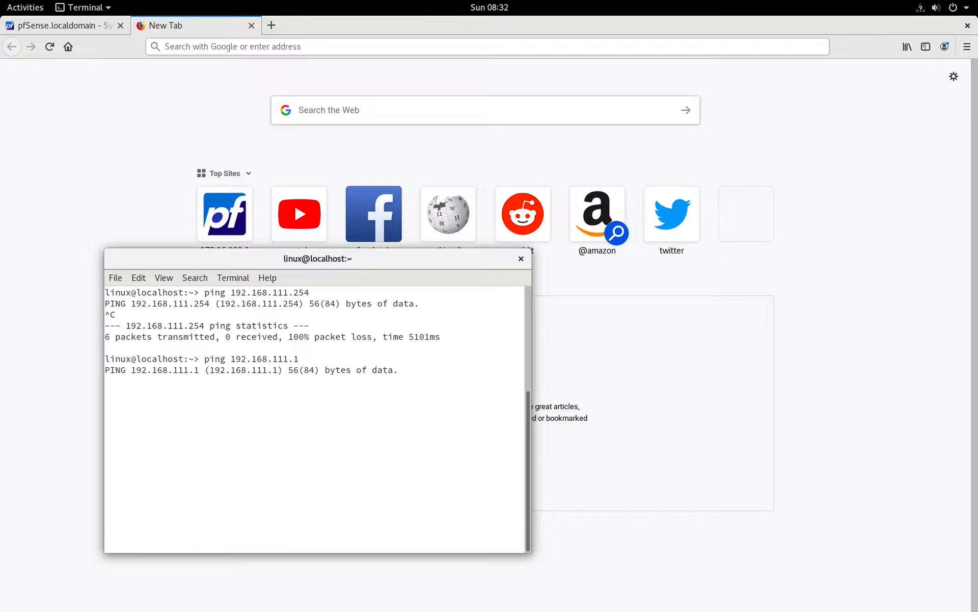
key("ctrl+c")
Ping 192.168.111.100, which answers 5/5, then stop it
key("Up")
type("00")
key("Return")
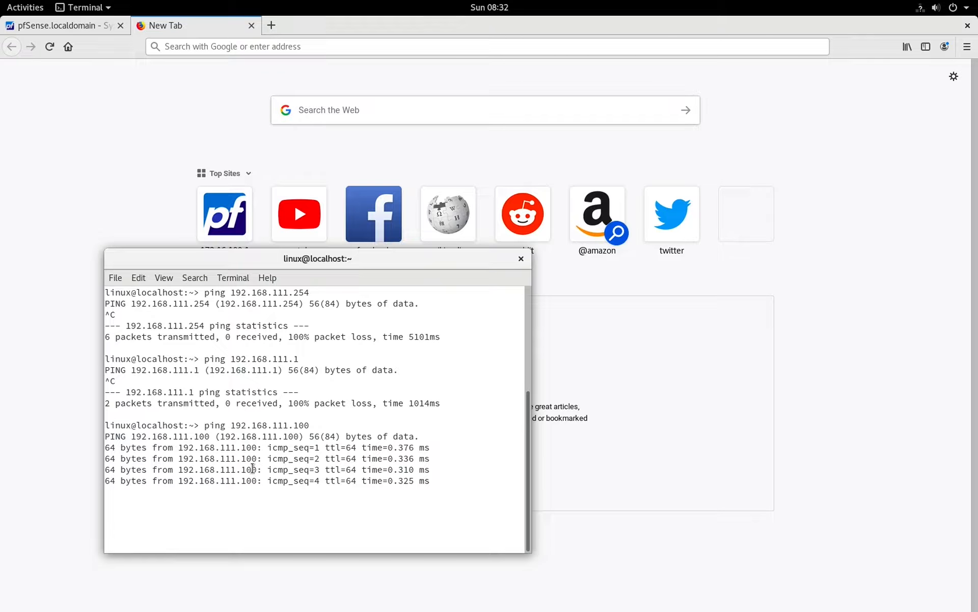
key("ctrl+c")
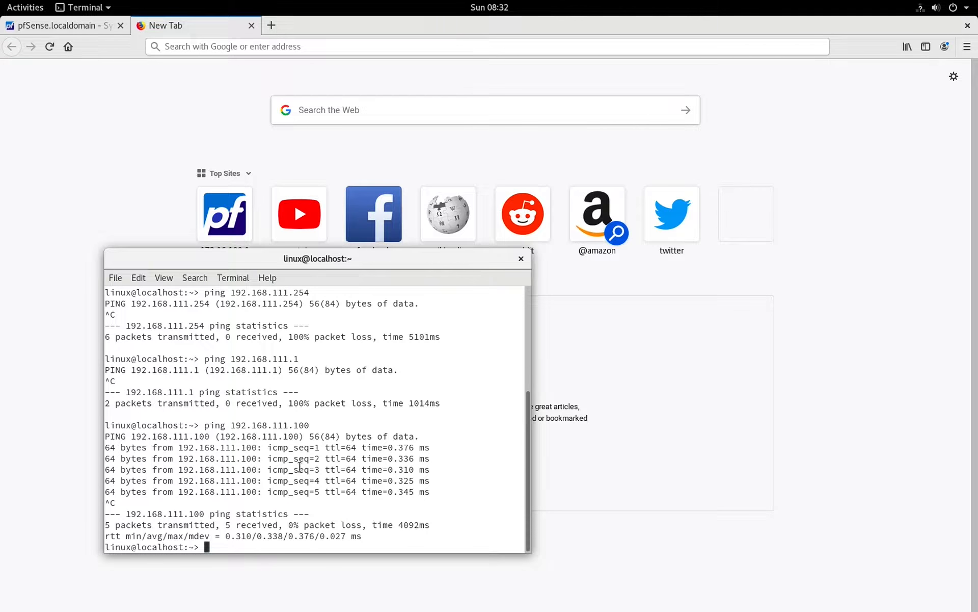
key("super+Tab")
key("super+Tab")
key("super+Tab")
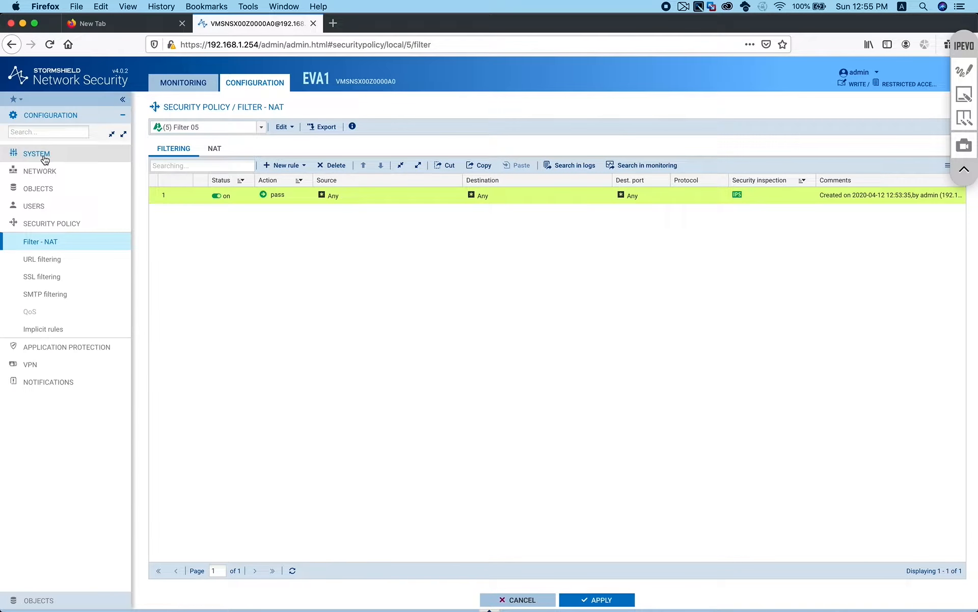
Open the Monitoring Alarms log and widen the Message column to read the spoofing alarms
left_click(201, 83)
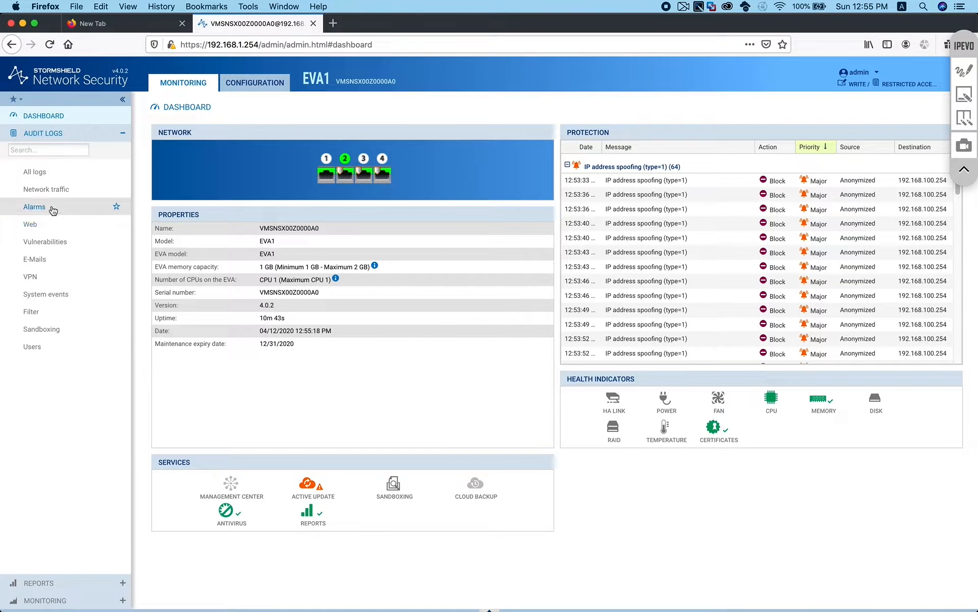
left_click(34, 207)
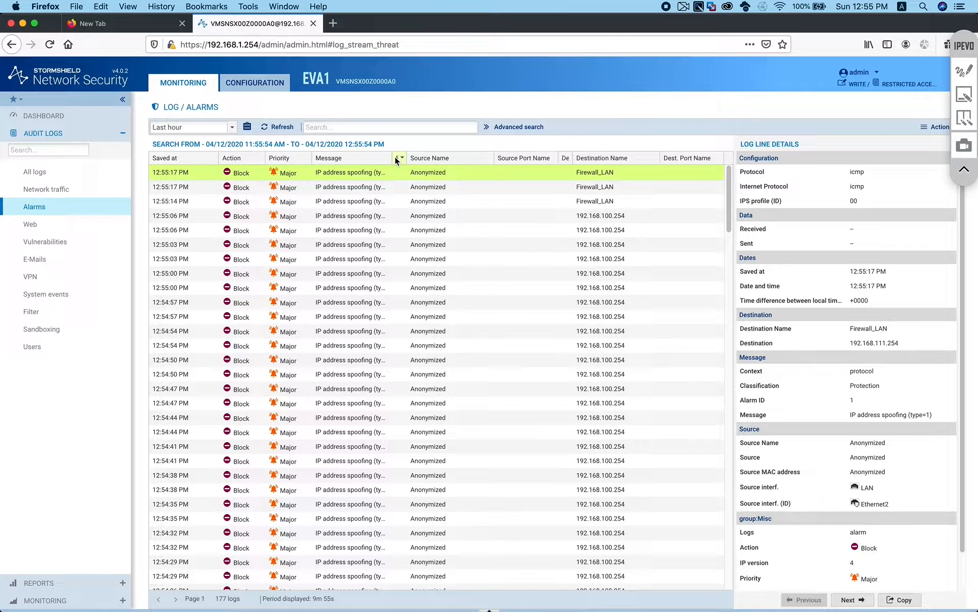
left_click_drag(394, 157, 440, 160)
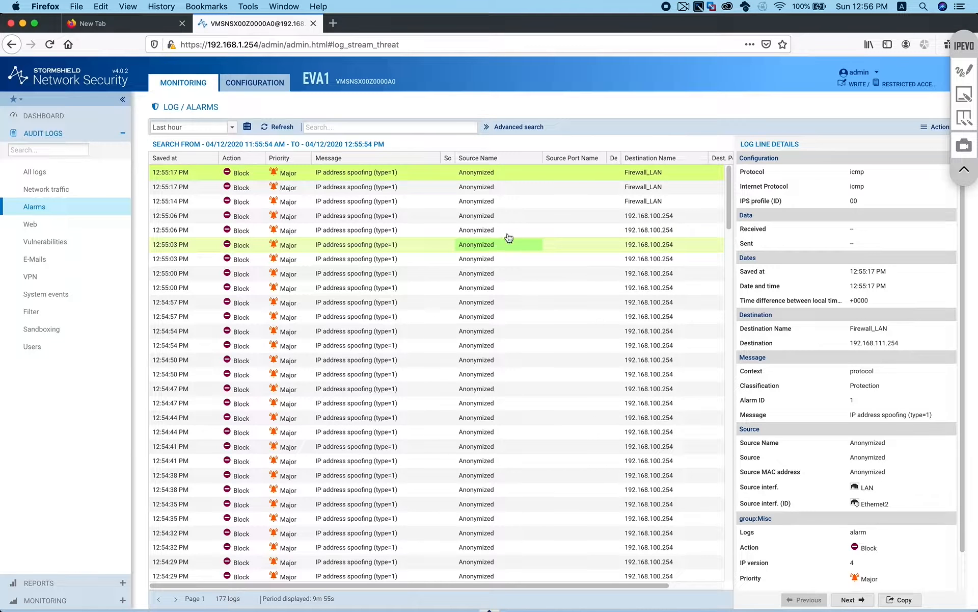
left_click(878, 76)
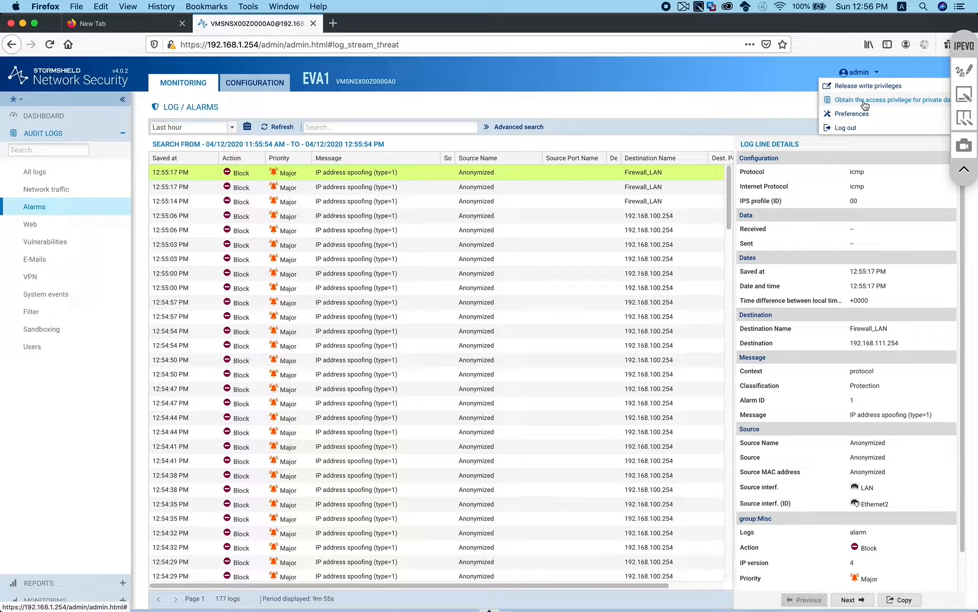
Obtain private-data access, then open help for the 12:55:17 IP address spoofing alarm
left_click(865, 102)
left_click(520, 354)
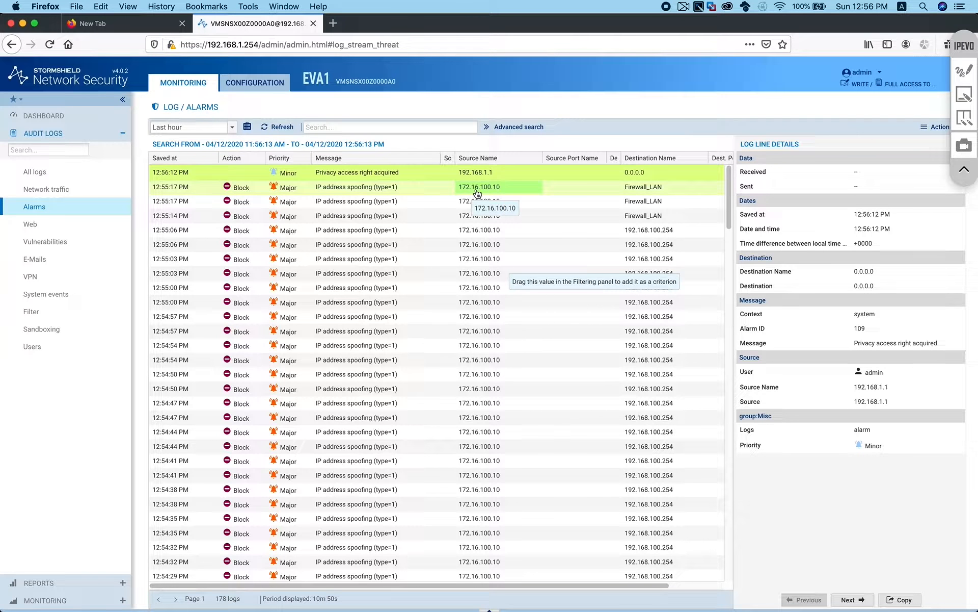
left_click(360, 189)
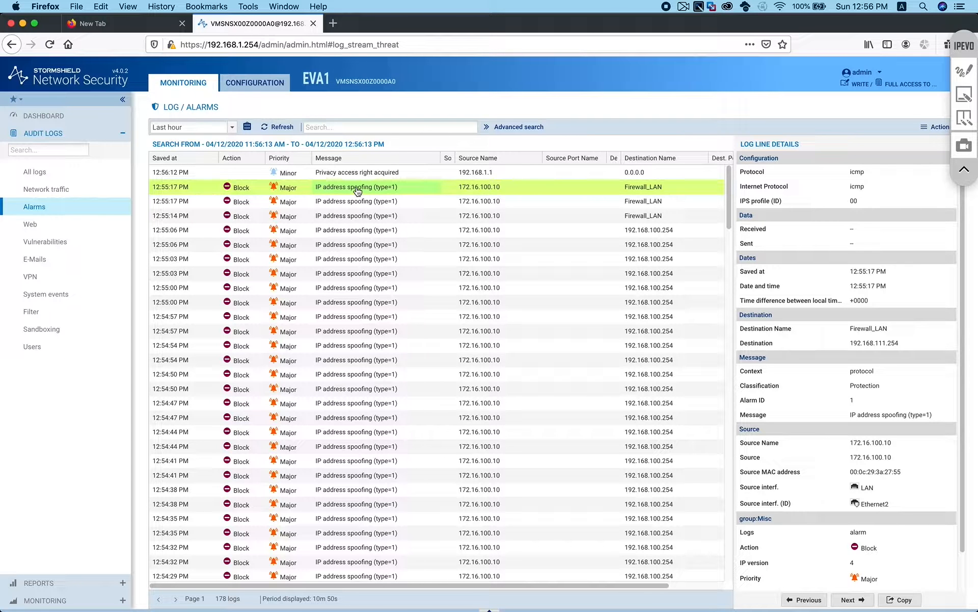
right_click(359, 191)
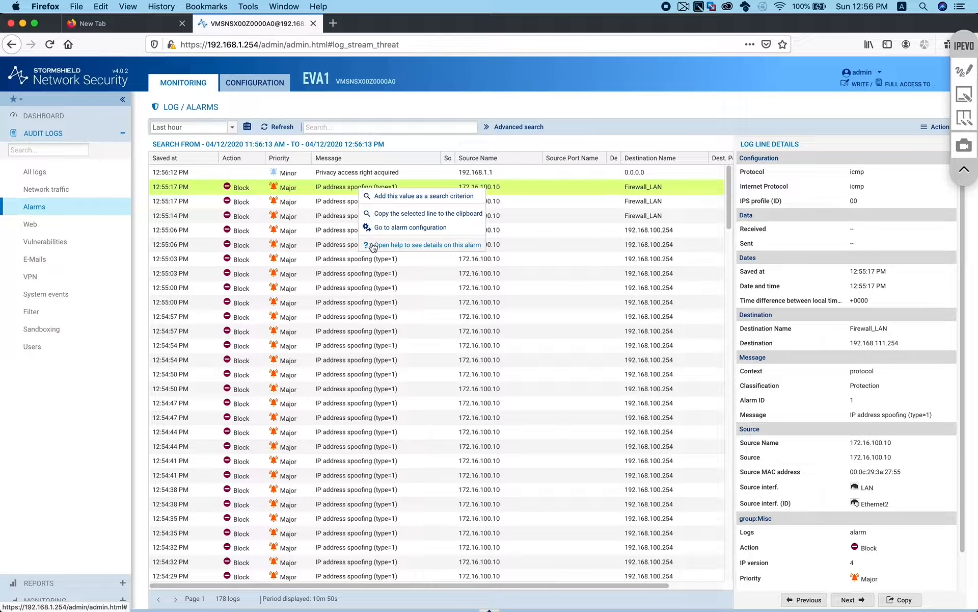
left_click(391, 245)
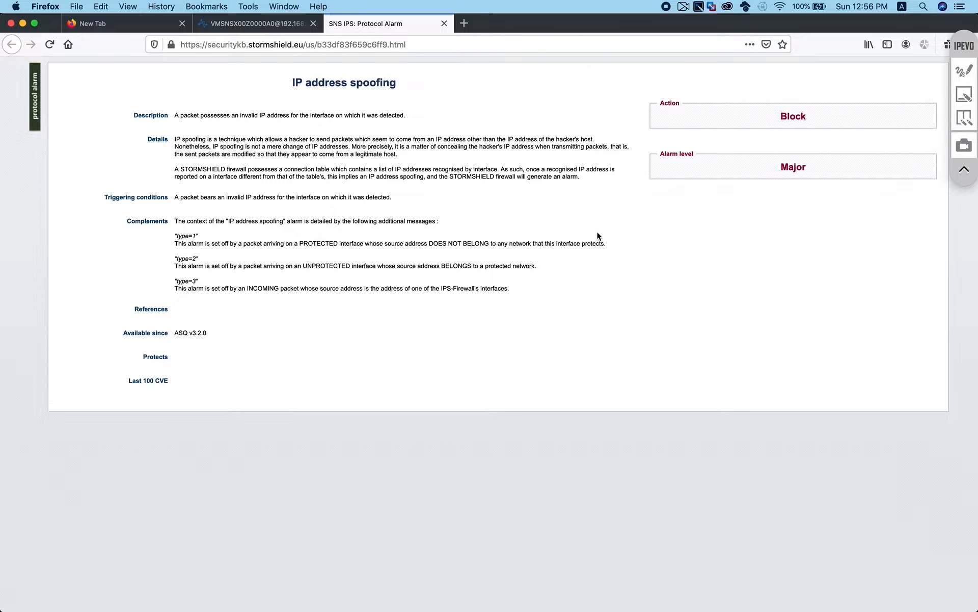
Zoom the article in twice, highlight the type=1 protected-interface explanation, then close the tab
key("super+plus")
key("super+plus")
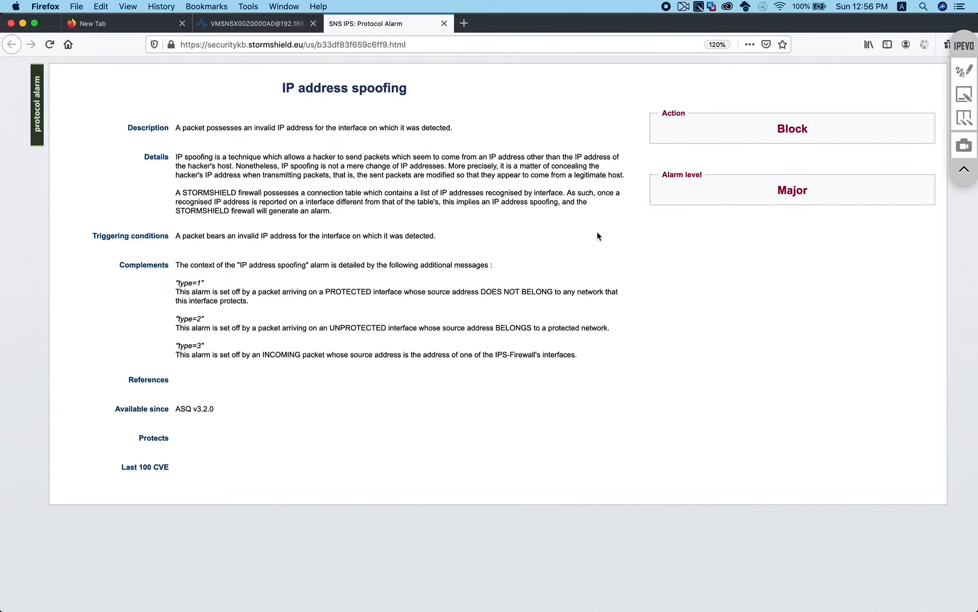
key("super+plus")
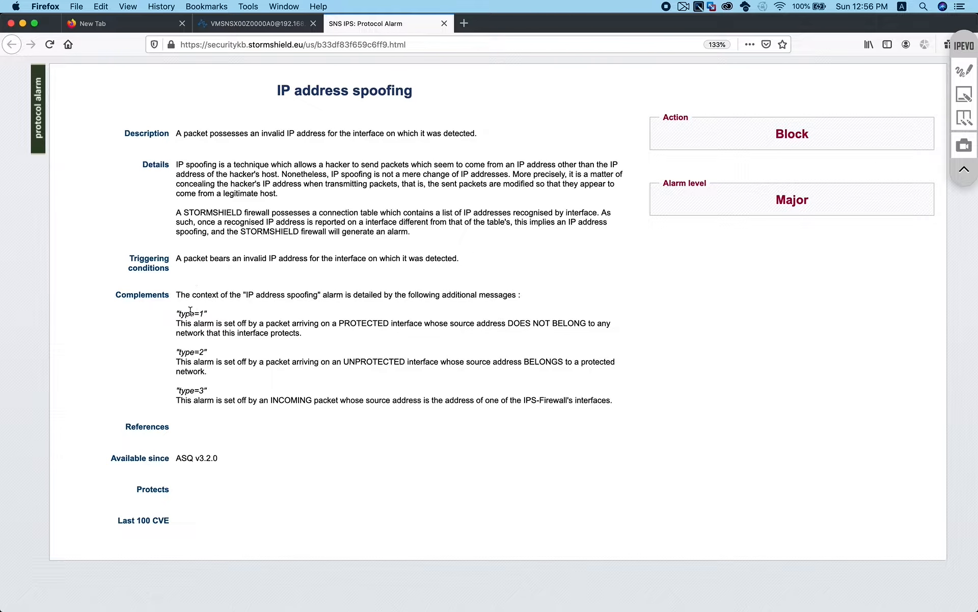
left_click_drag(179, 313, 207, 313)
left_click(226, 327)
left_click_drag(422, 323, 344, 323)
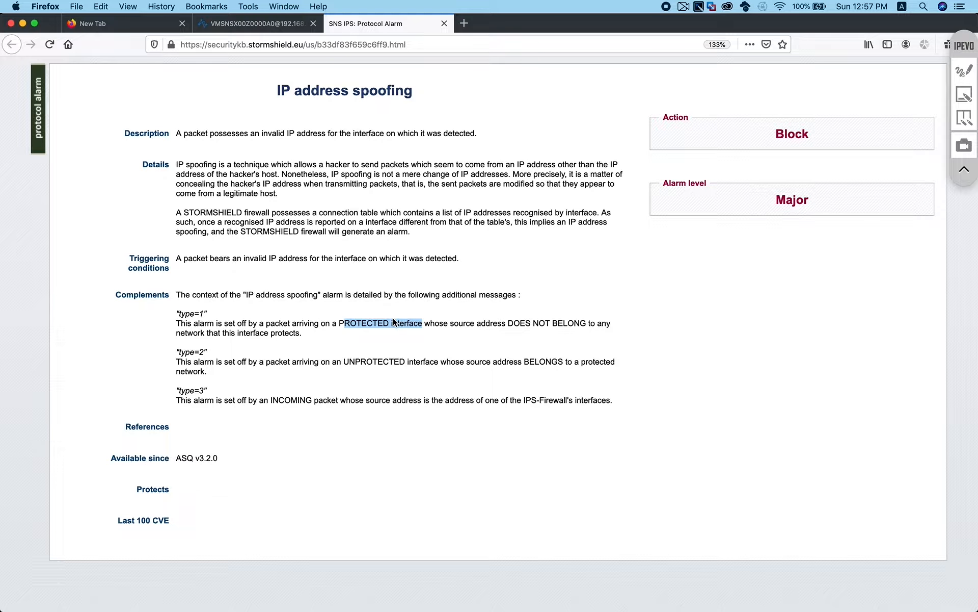
left_click(445, 24)
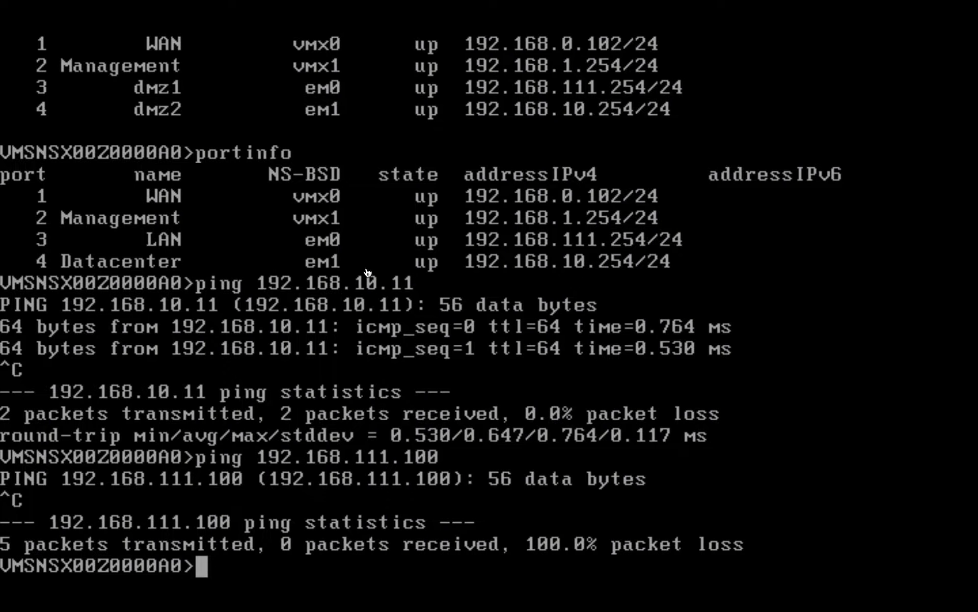
Run portinfo, then start tcpdump -ni em0 host 172.16.100.10 on the console
type("portinfo")
key("Return")
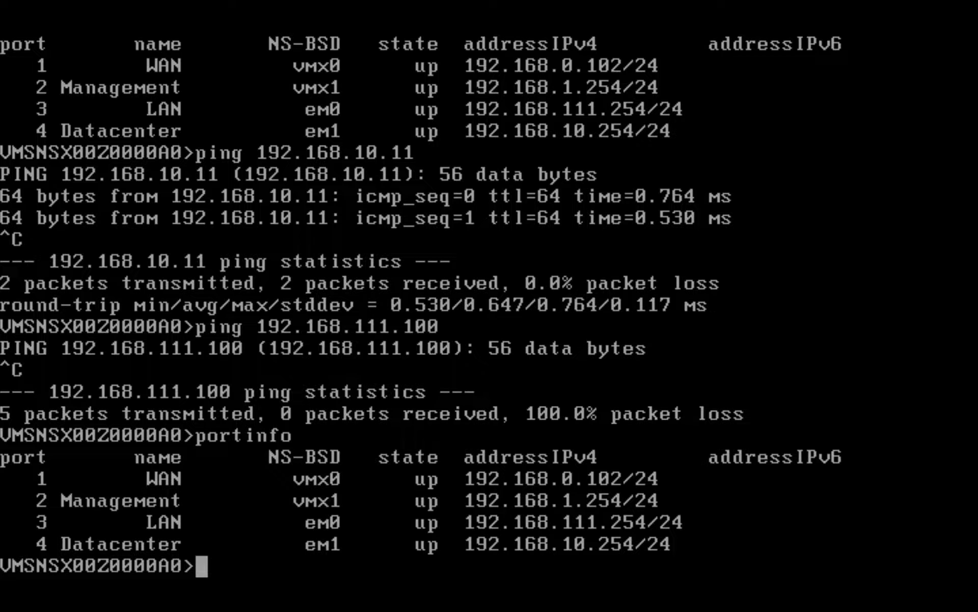
type("tcpdump -ni ")
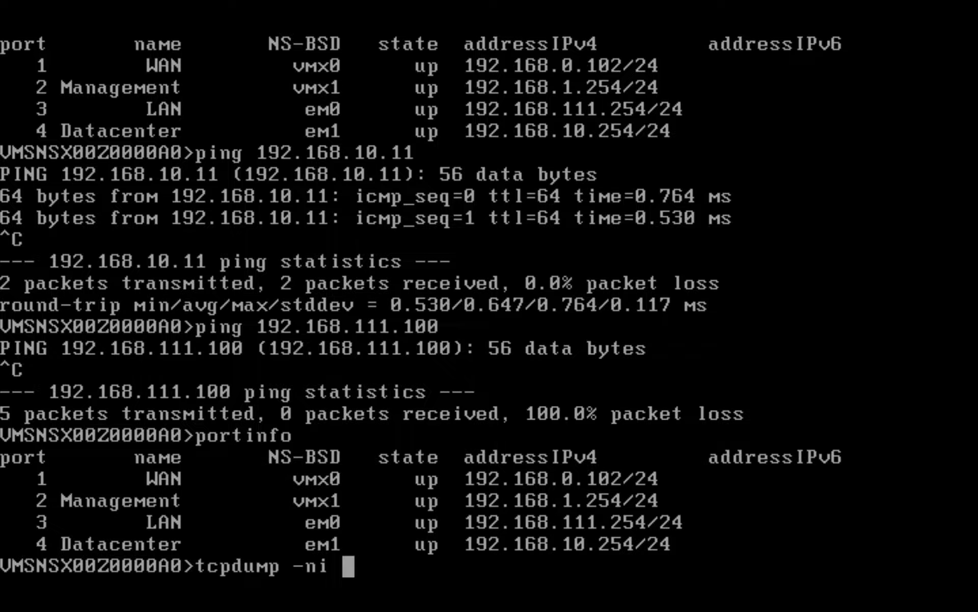
type("em0 ")
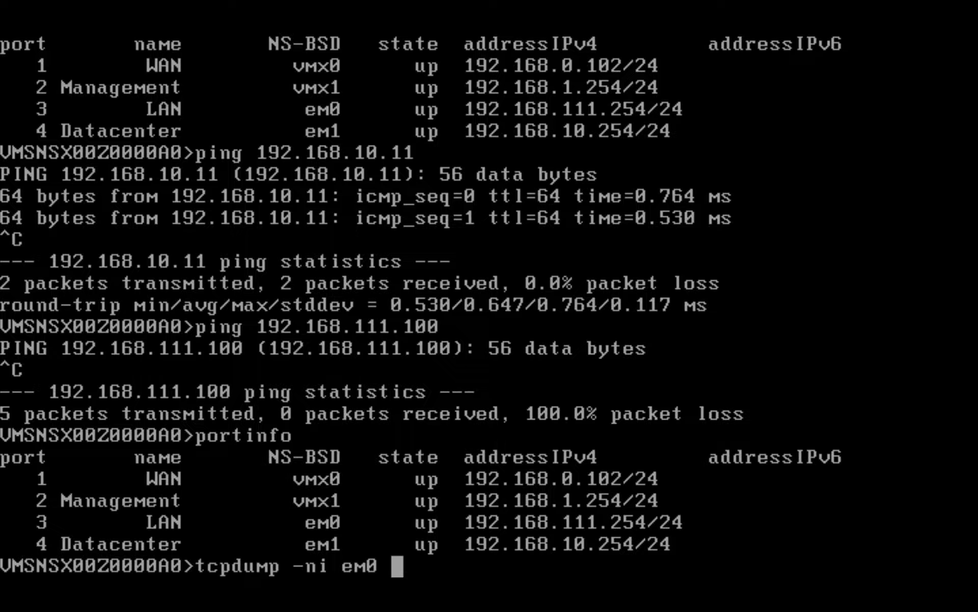
type("host ")
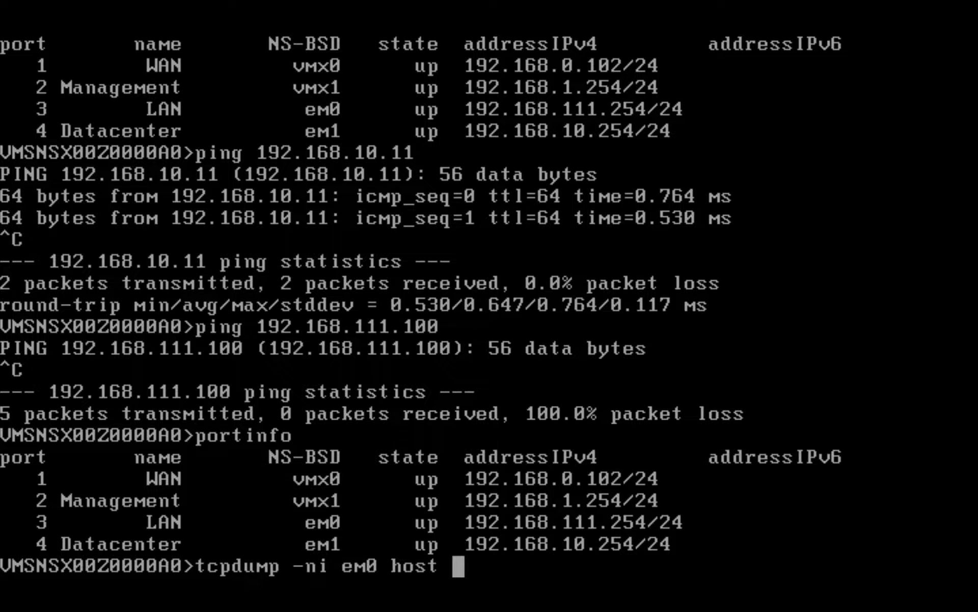
type("172.16")
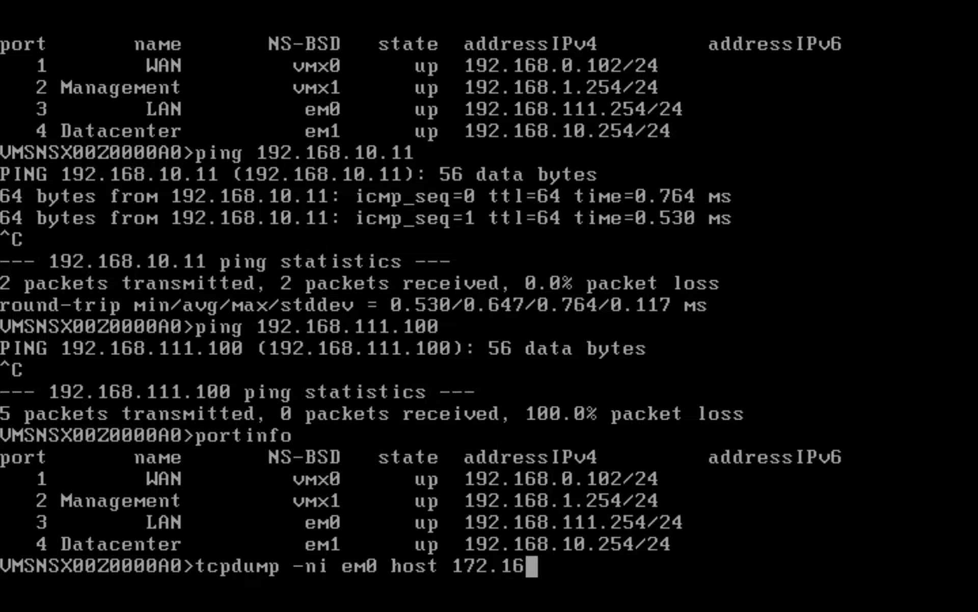
type(".")
type("100.10")
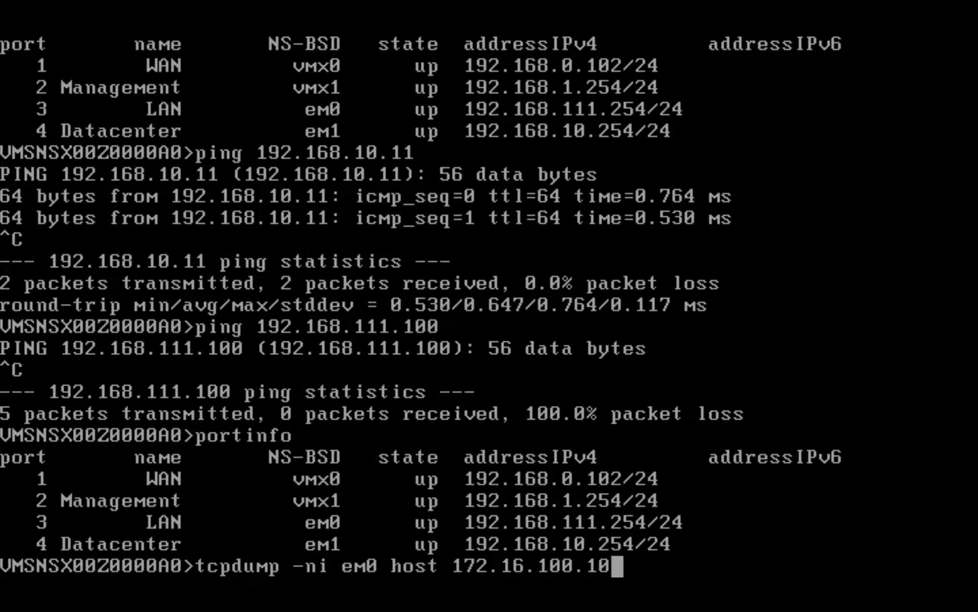
key("Return")
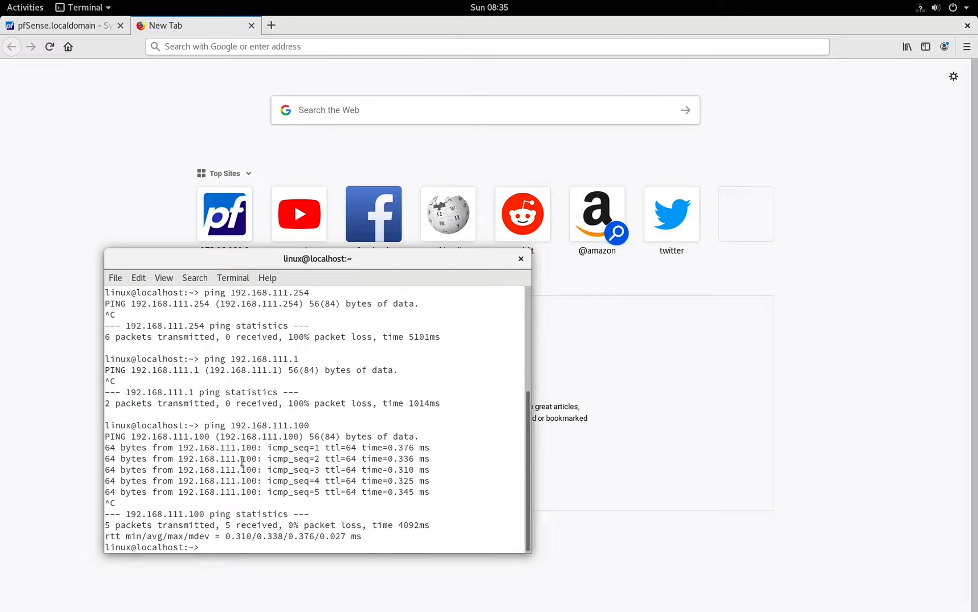
Rerun the ping to 192.168.111.100 from history and stop it
key("Up")
key("Return")
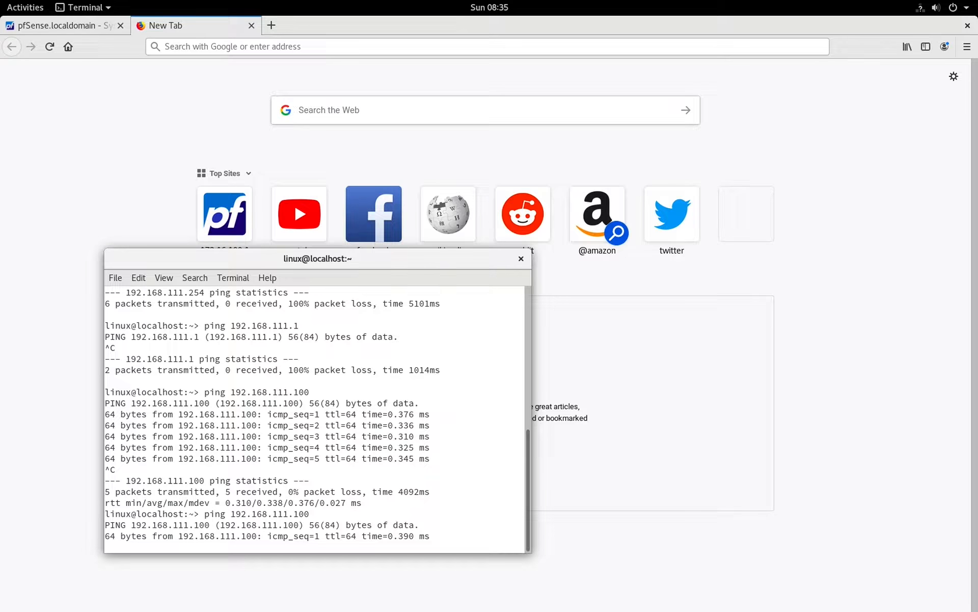
key("ctrl+c")
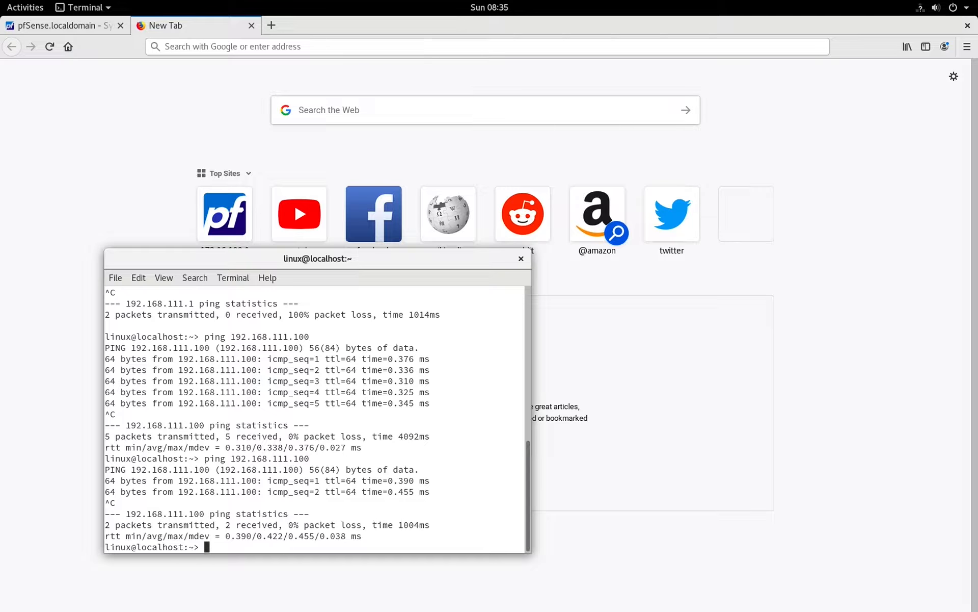
Ping 192.168.111.254, stop it after no replies, and return to the firewall console
key("Up")
key("Up")
key("Up")
key("Down")
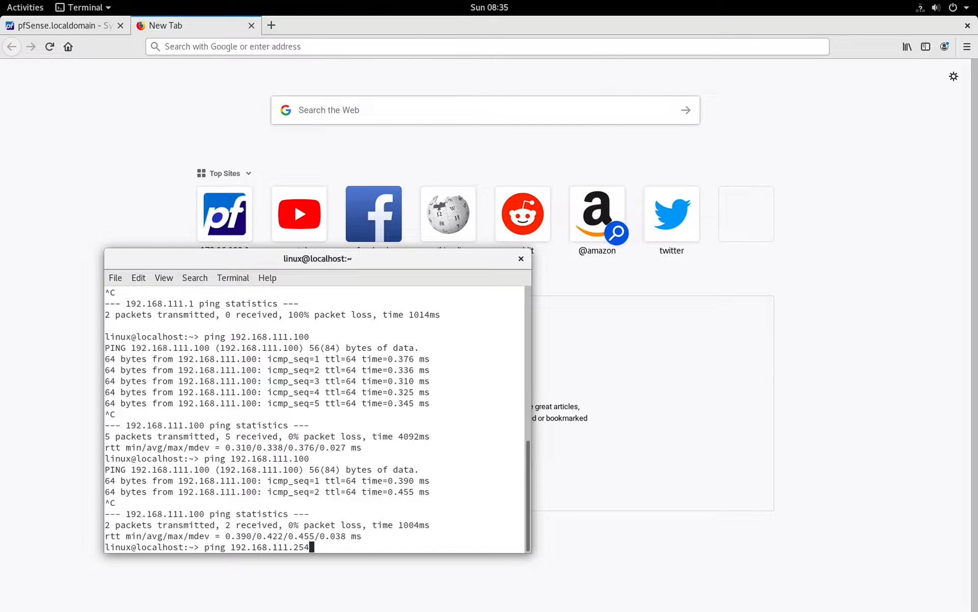
key("Return")
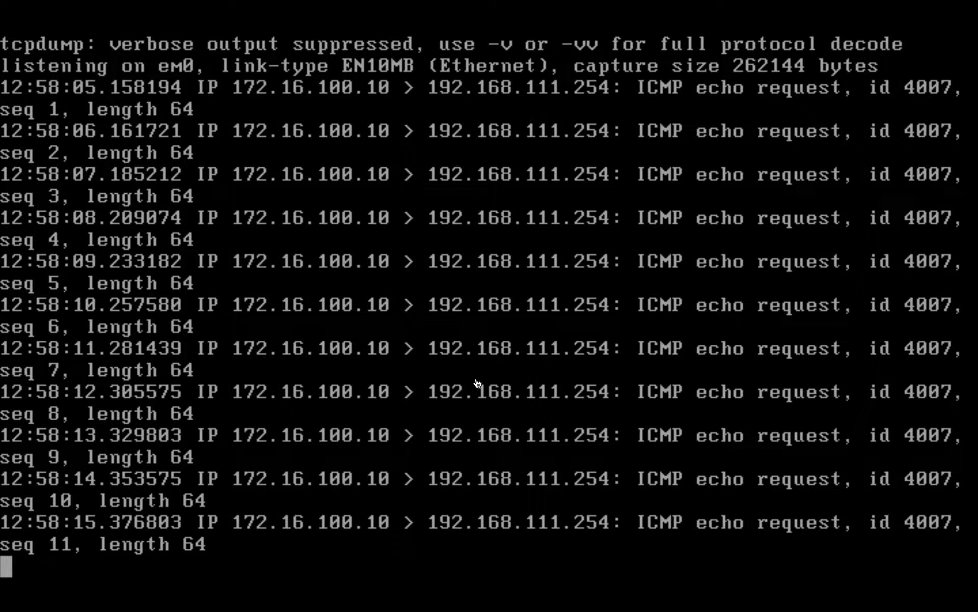
key("ctrl+Left")
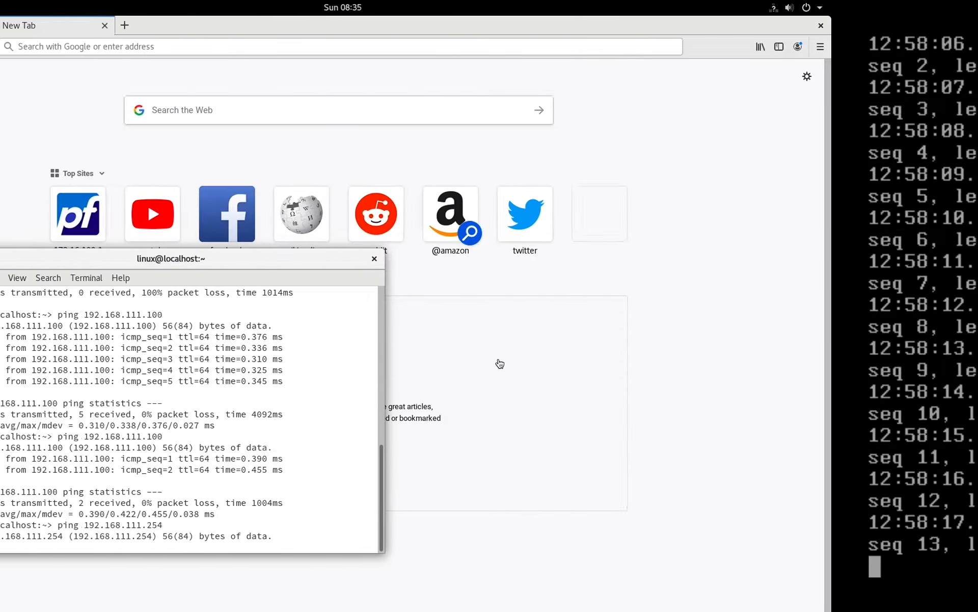
key("ctrl+c")
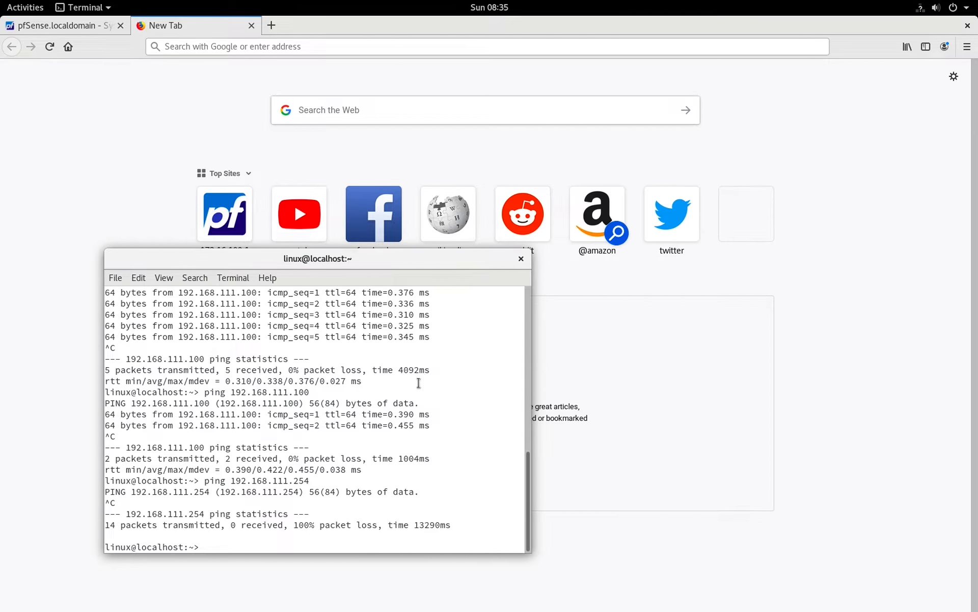
key("ctrl+Left")
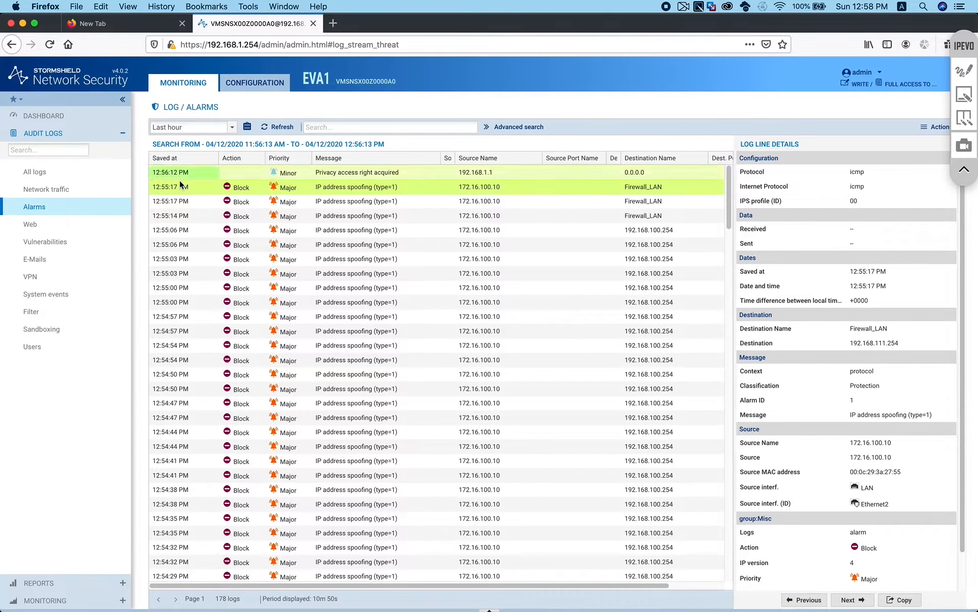
Add a new enabled static route under Configuration > Network > Routing
left_click(267, 82)
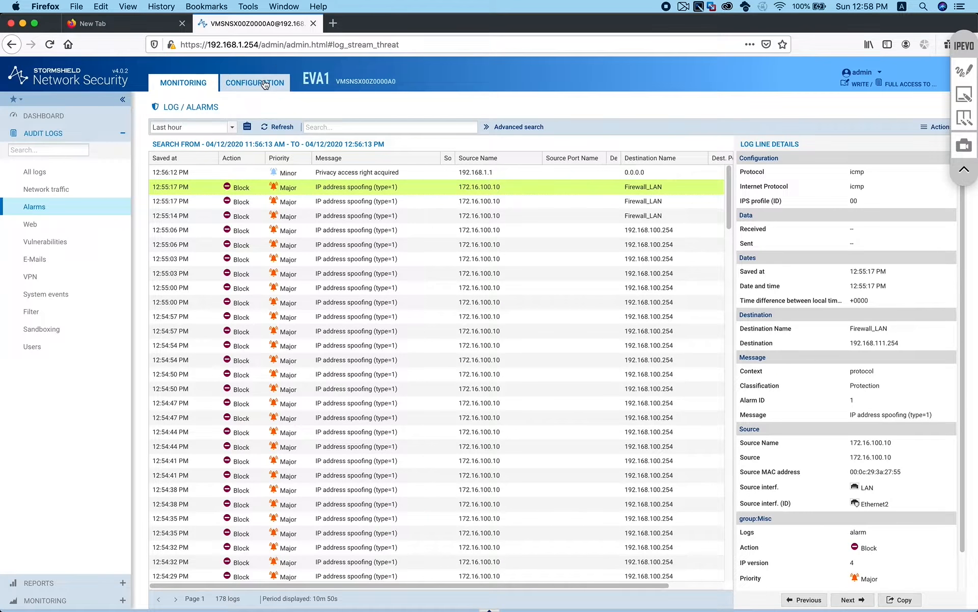
left_click(44, 171)
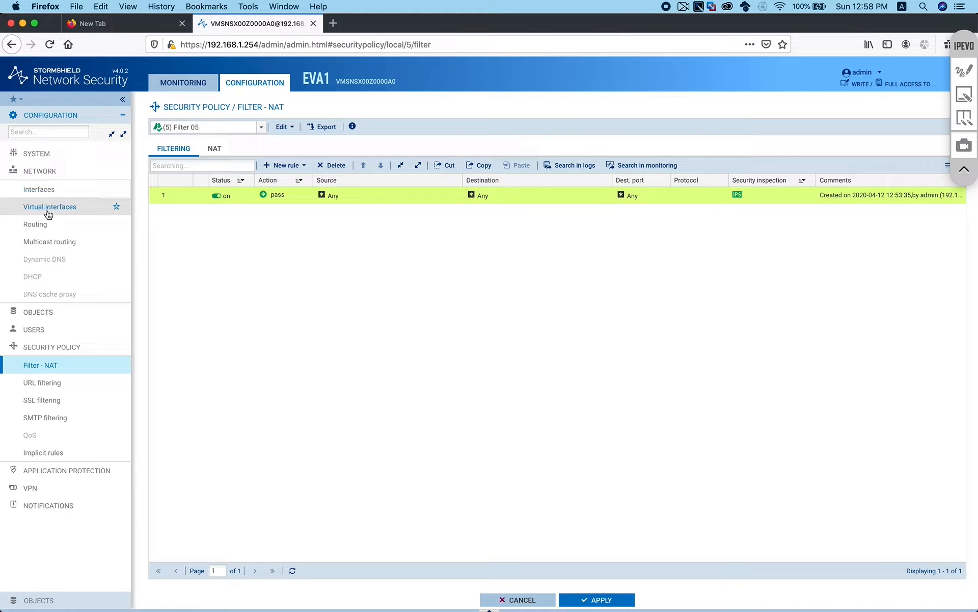
left_click(47, 228)
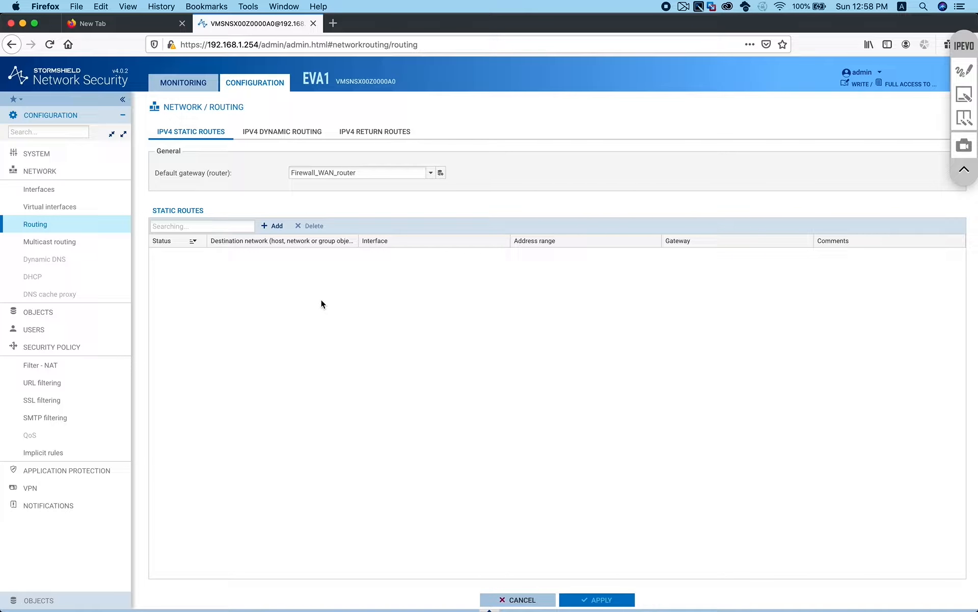
left_click(275, 225)
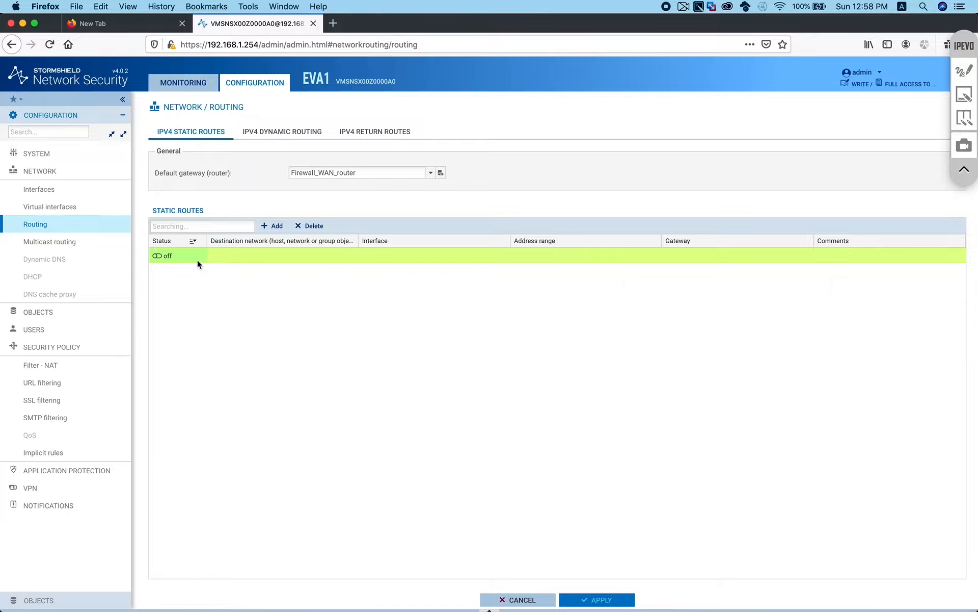
left_click(166, 256)
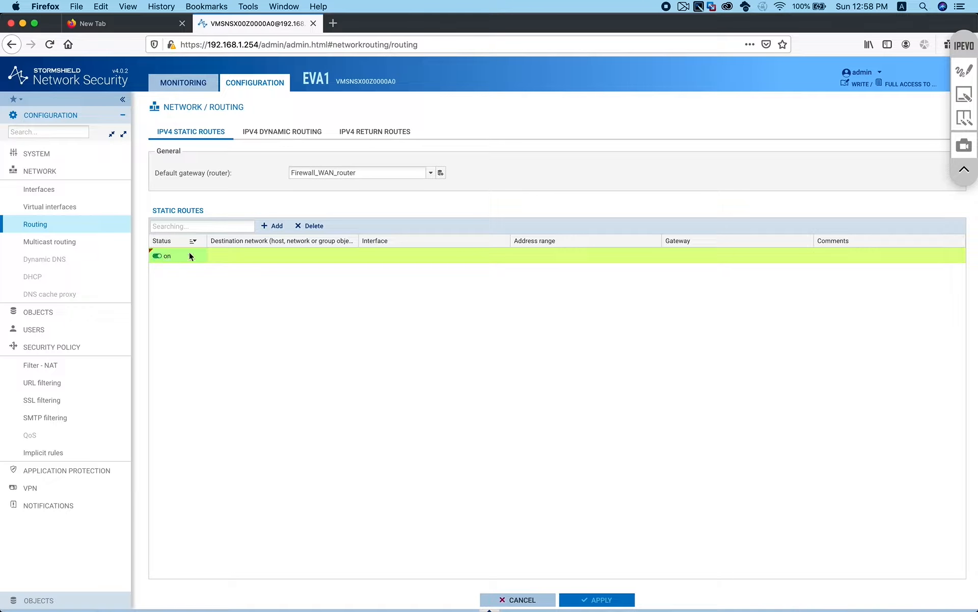
Create network object LAN-Internal (172.16.100.0/24) as the route's destination
left_click(335, 253)
left_click(353, 257)
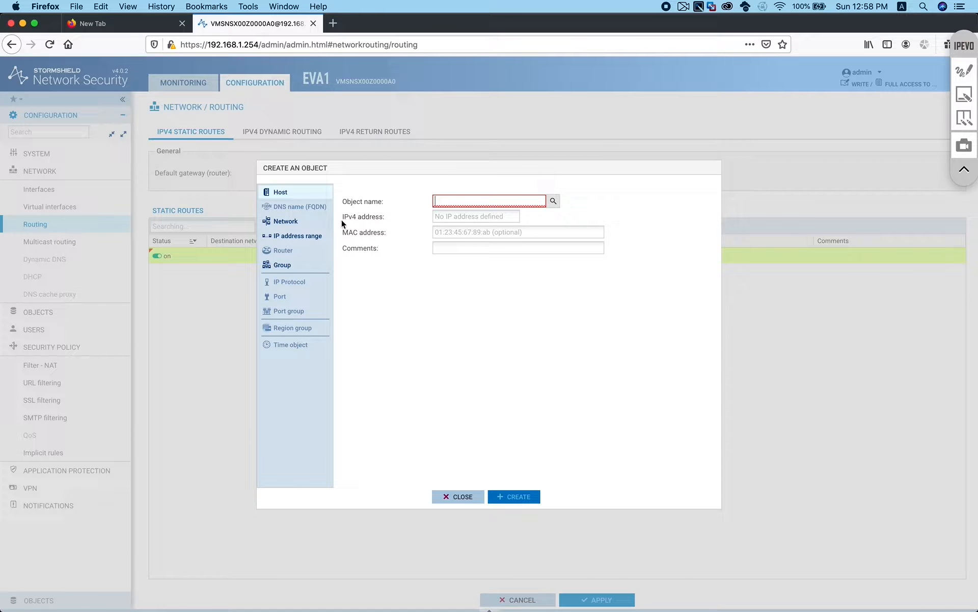
left_click(284, 223)
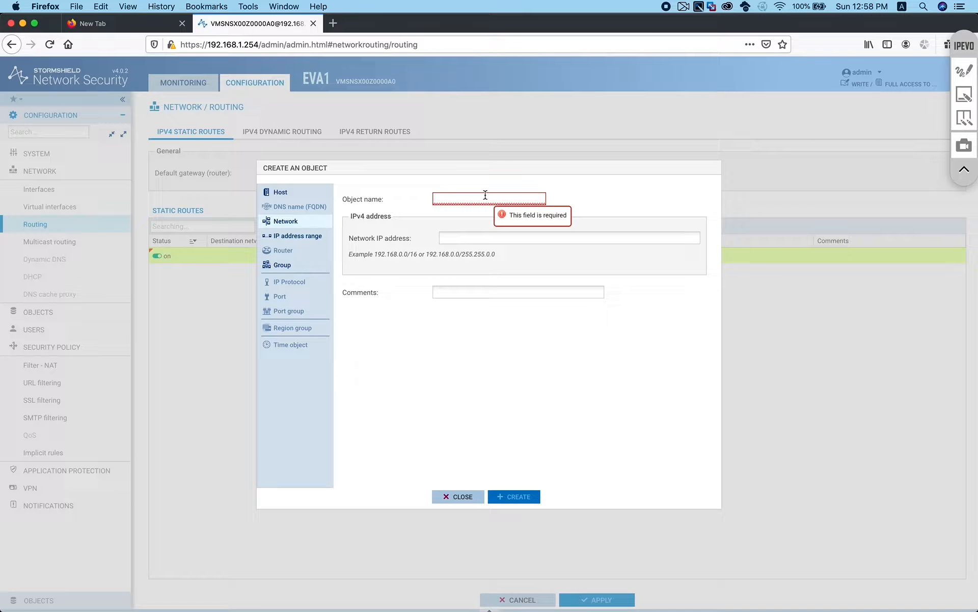
left_click(437, 199)
type("LAN")
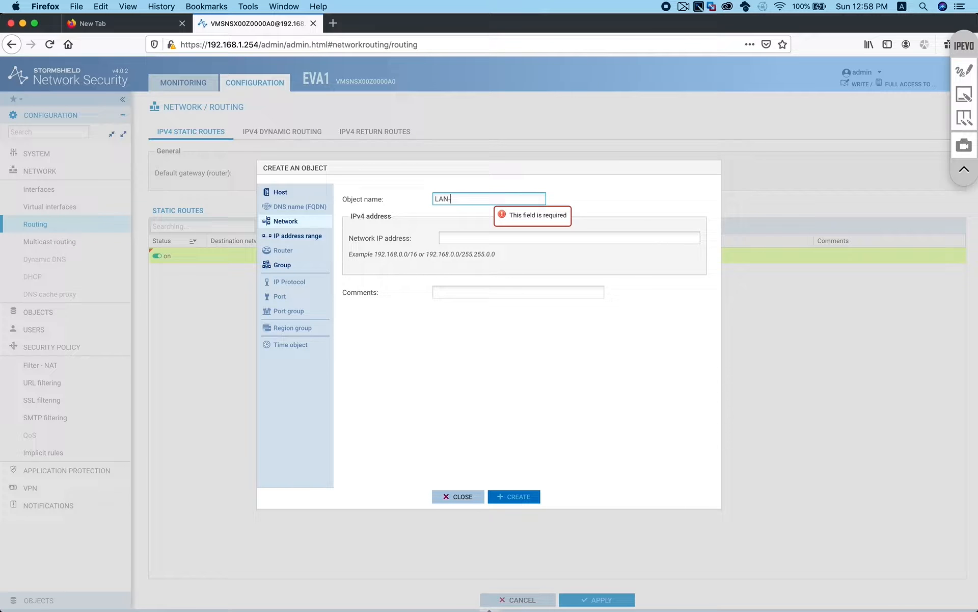
type("-Internal")
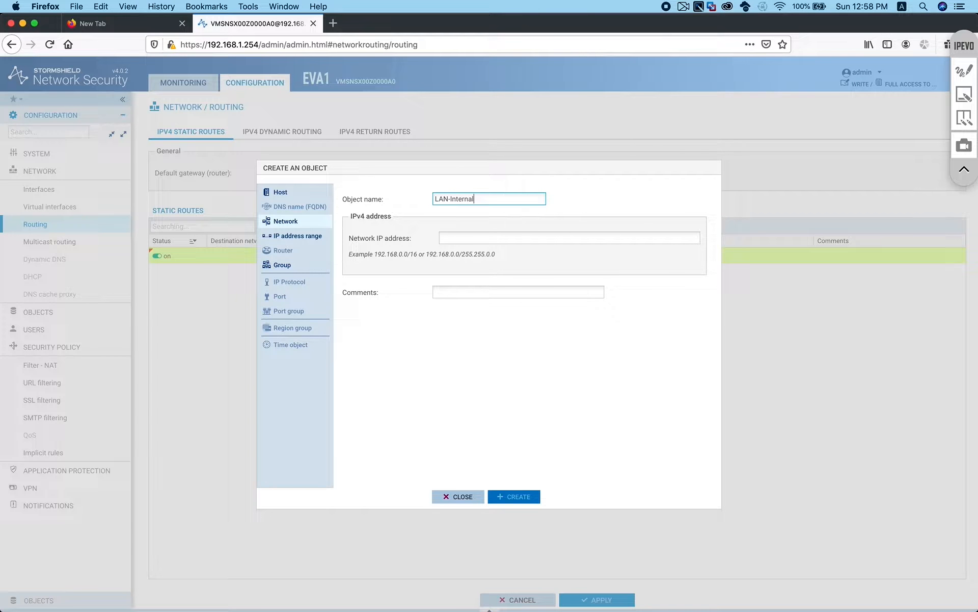
left_click(488, 236)
type("172.16")
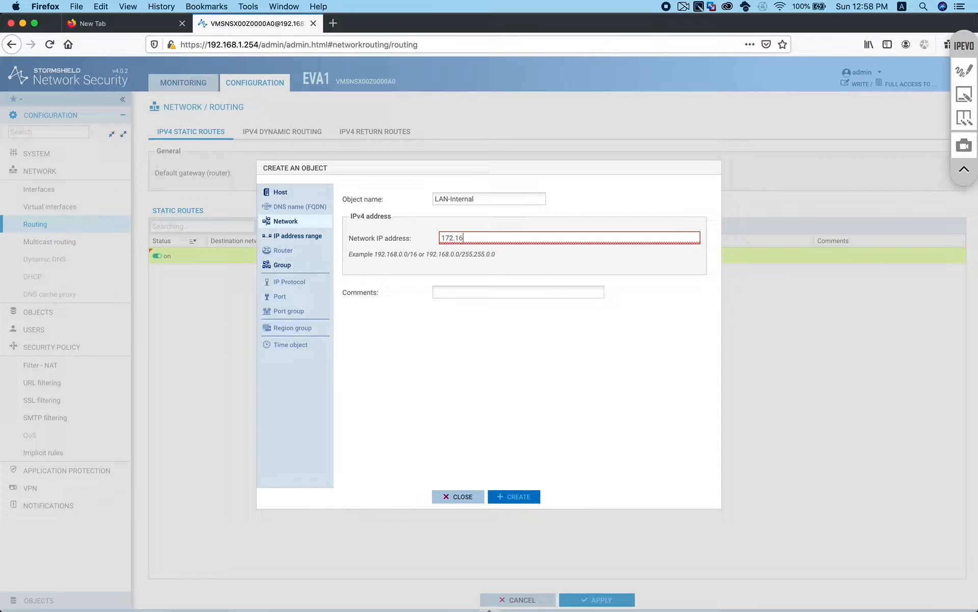
type(".100.0/24")
left_click(512, 495)
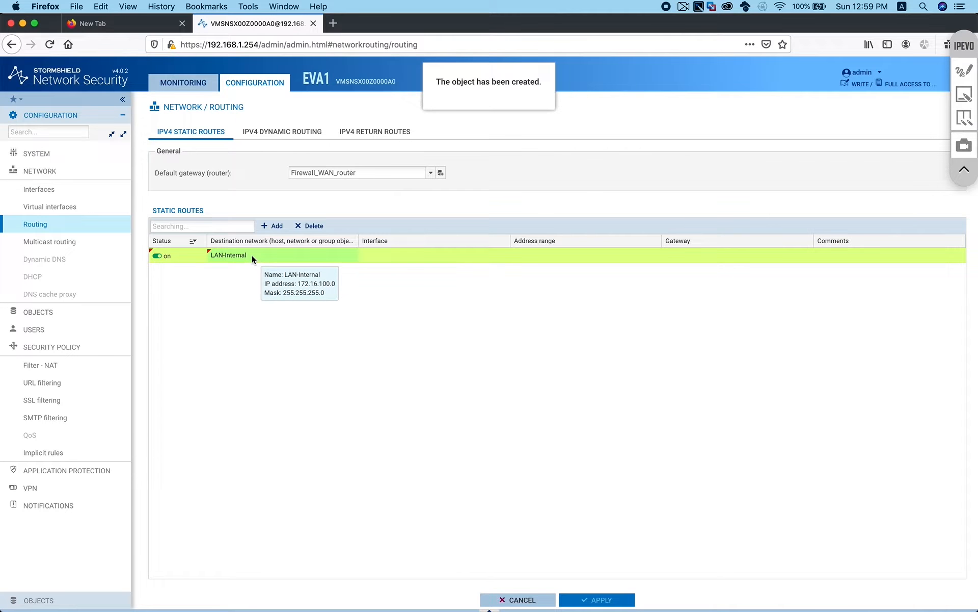
Set the static route's interface to LAN
left_click(468, 257)
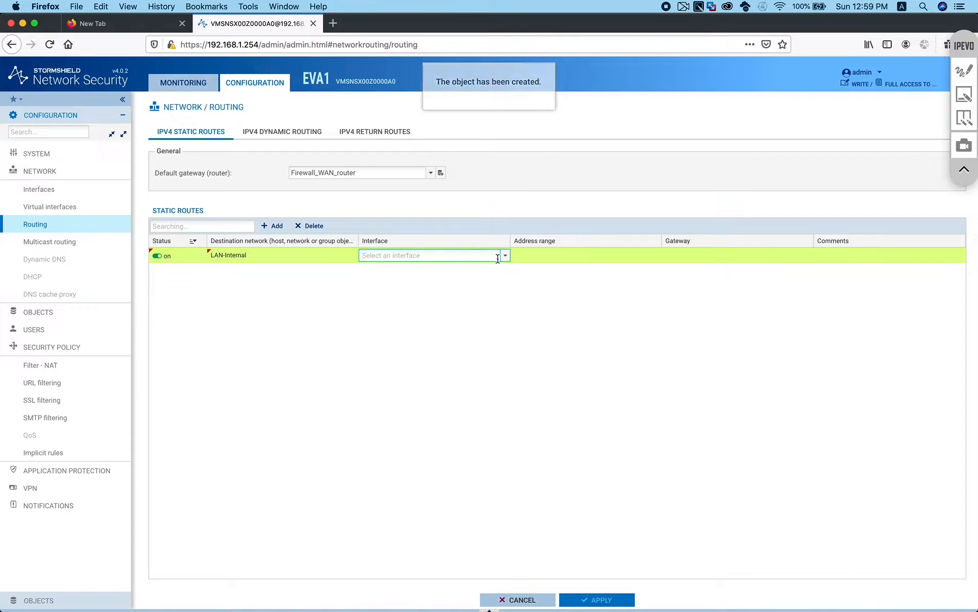
left_click(505, 256)
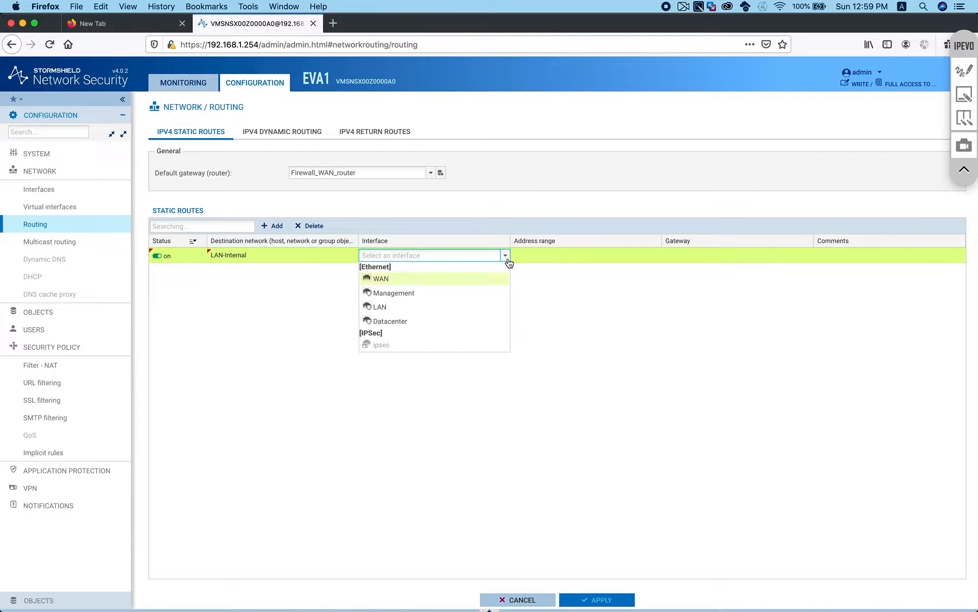
left_click(390, 308)
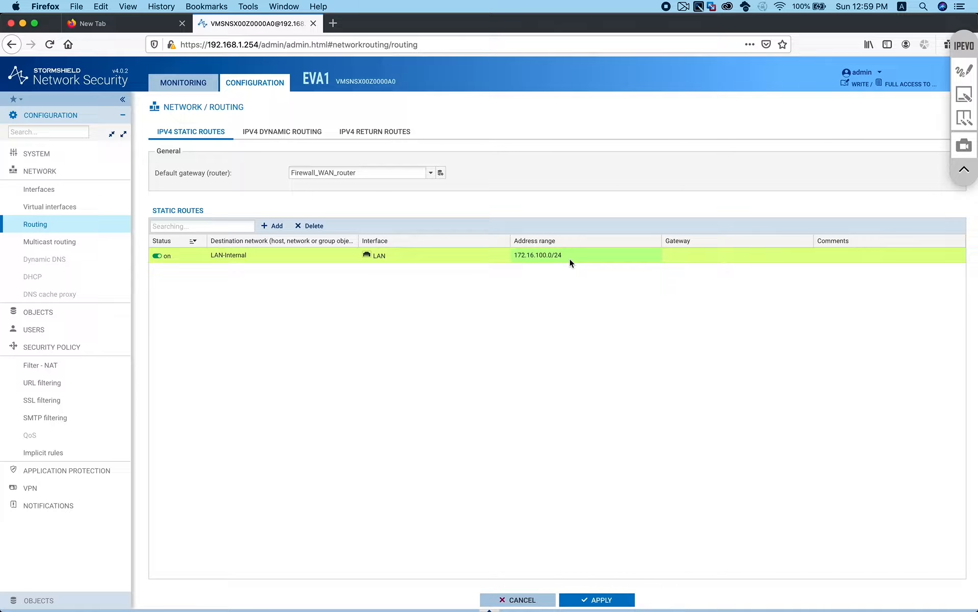
Create gateway host Router1 at 192.168.111.100 for the route and apply the change
left_click(736, 255)
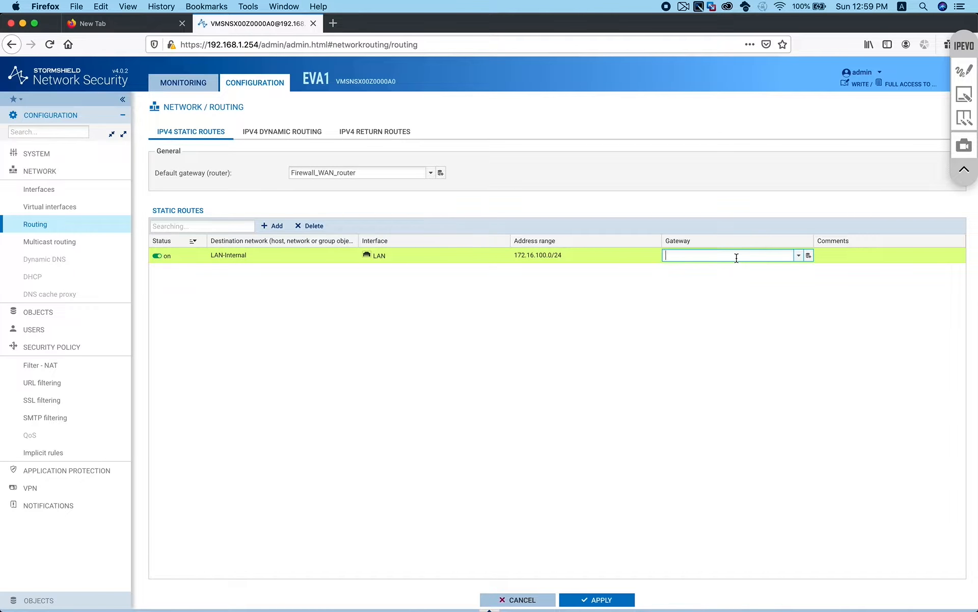
left_click(809, 256)
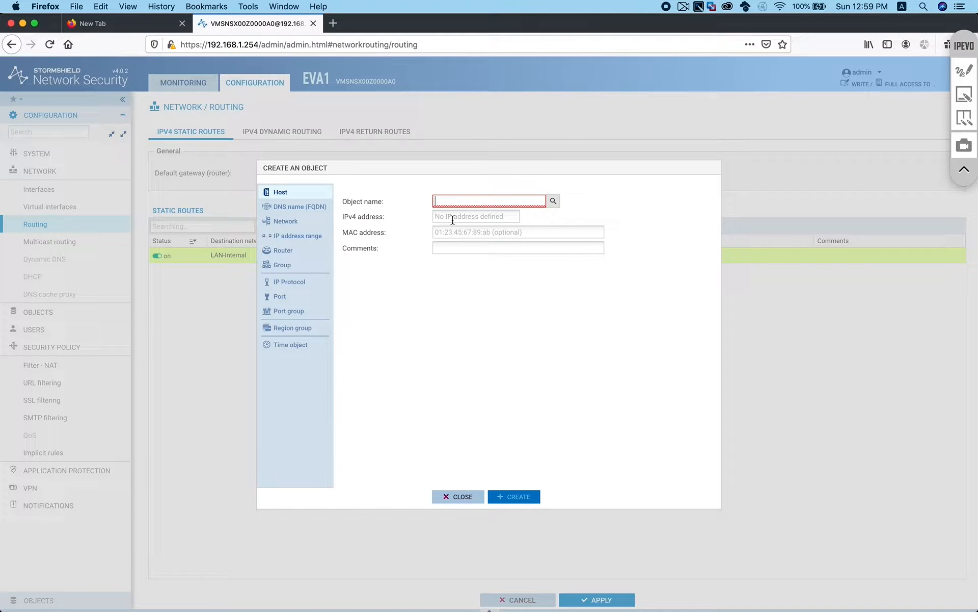
left_click(499, 203)
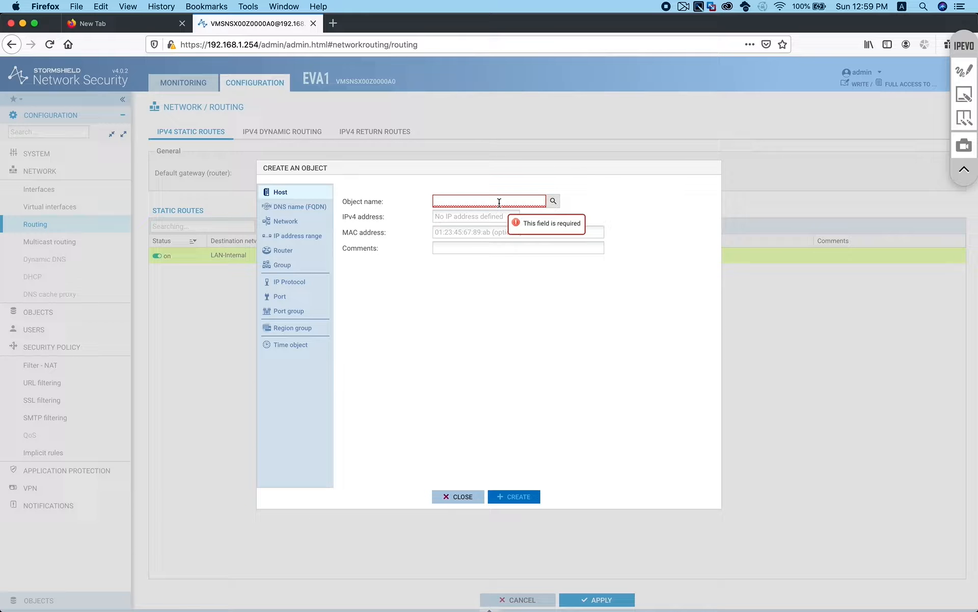
type("Router1")
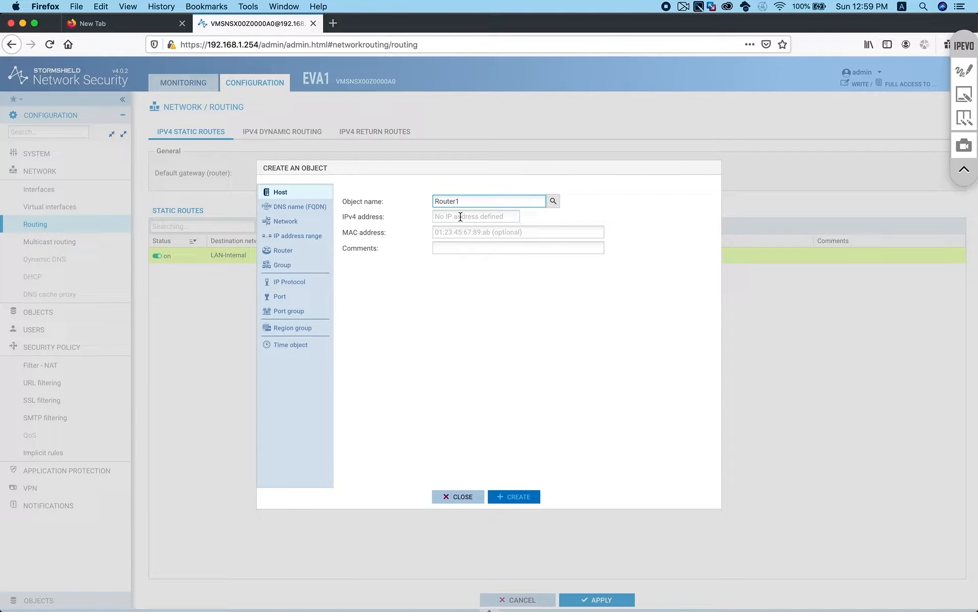
left_click(460, 217)
type("192.168.111.100")
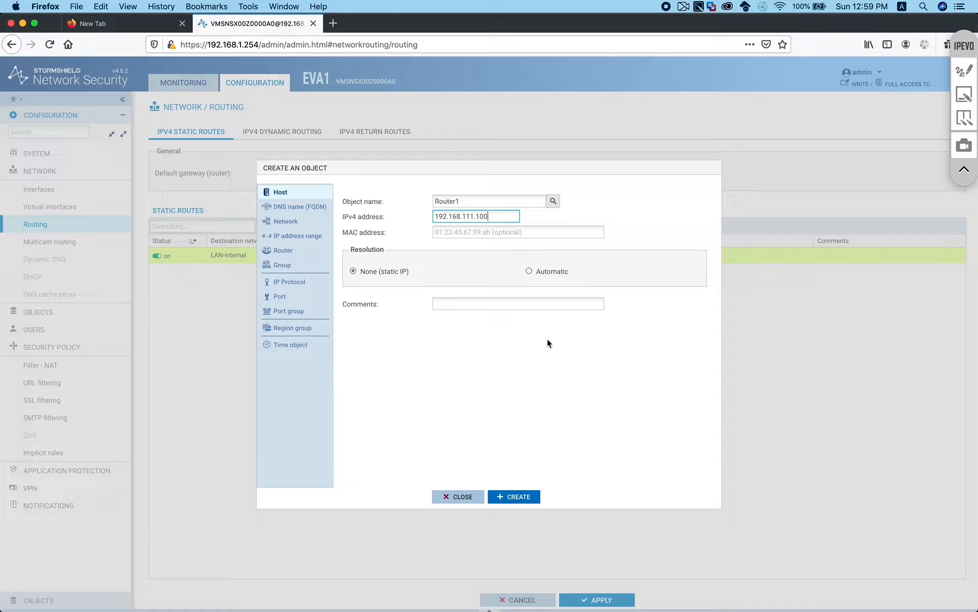
left_click(512, 496)
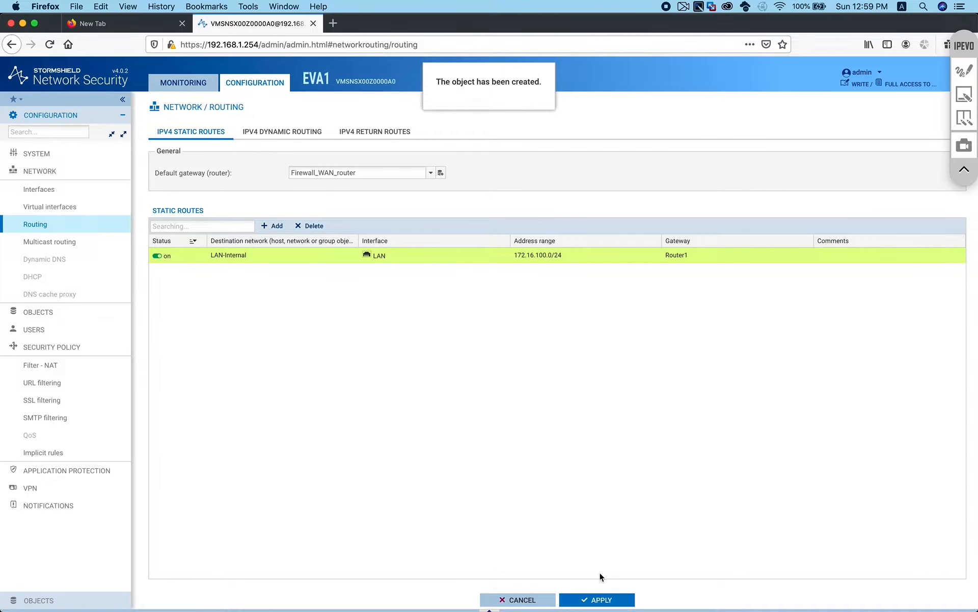
left_click(600, 599)
Confirm saving the configuration, then rerun the ping to 192.168.111.254
left_click(531, 357)
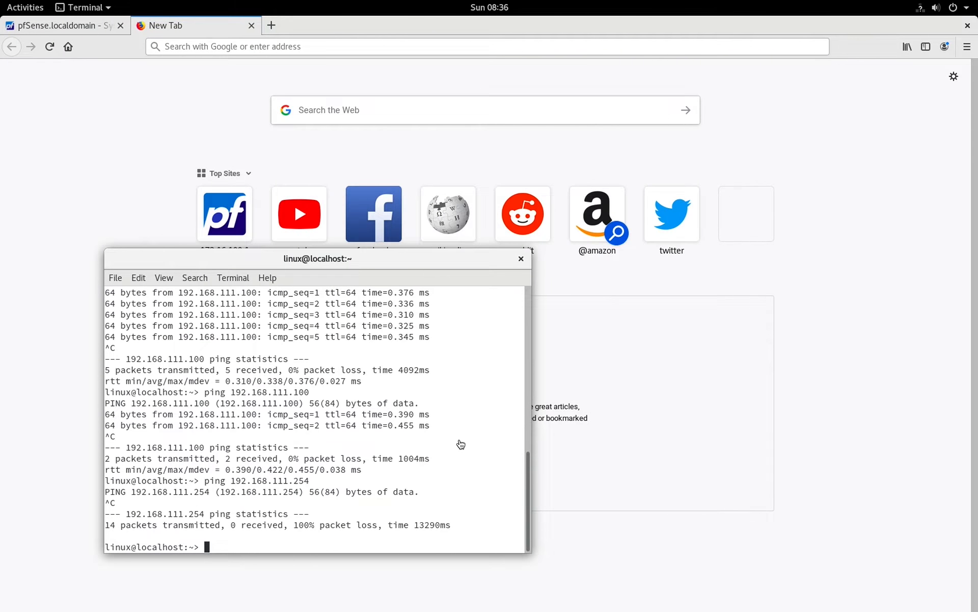
key("Up")
key("Return")
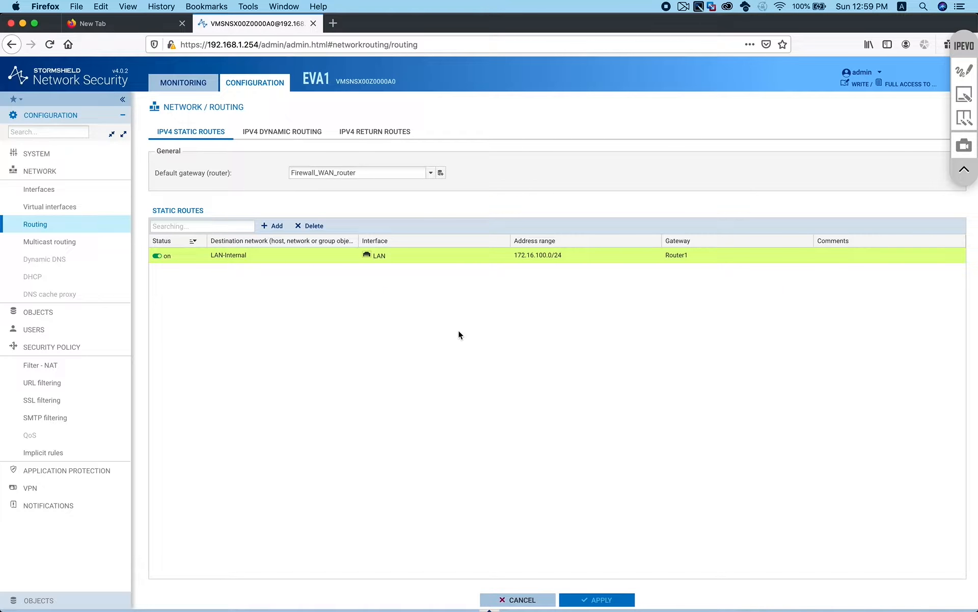
Open Security Policy > Filter - NAT in the sidebar
left_click(58, 364)
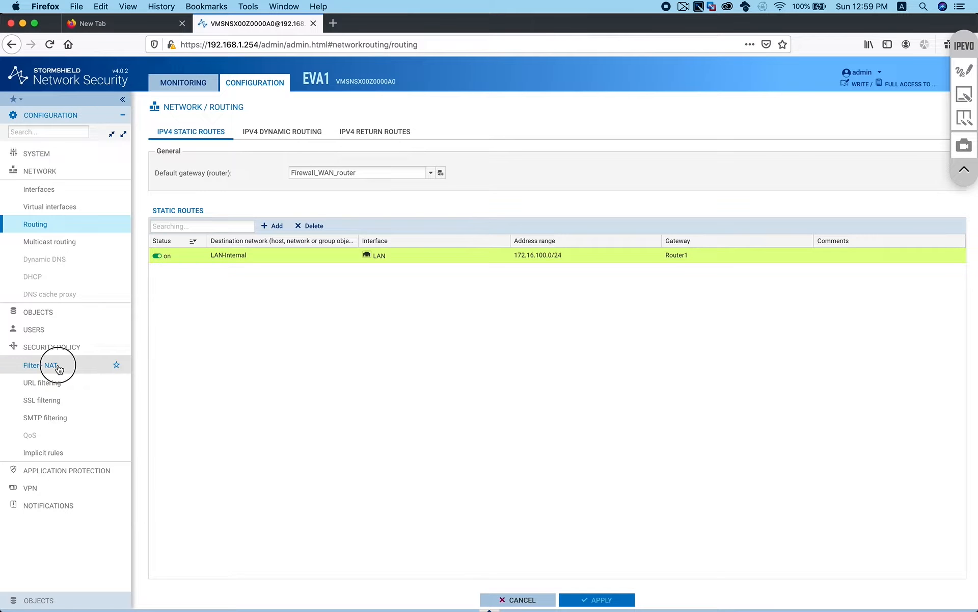
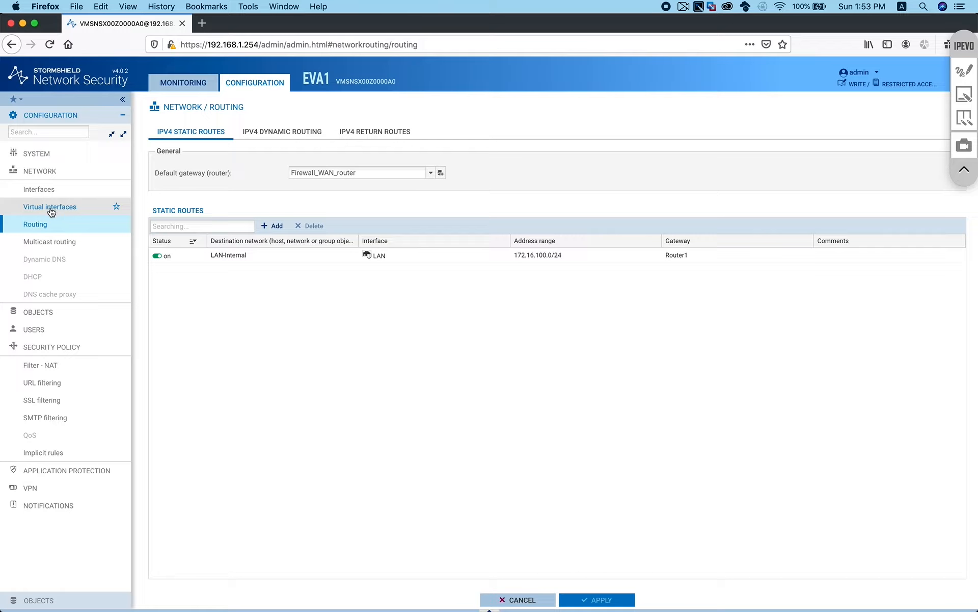
Go to the Network > Interfaces page
left_click(55, 192)
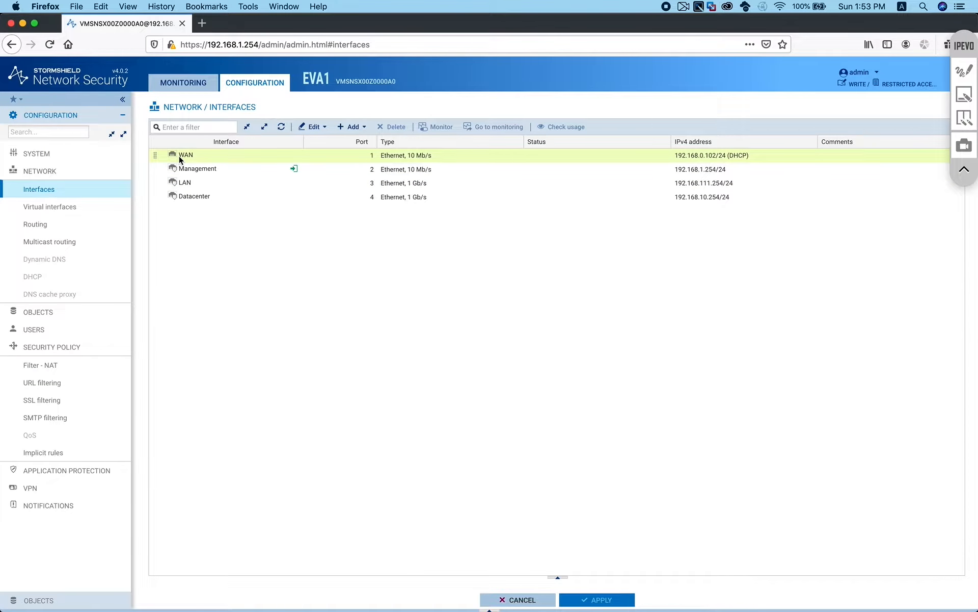
Review the interface details, including Datacenter at 192.168.10.254/24, then collapse the NETWORK section
mouse_move(189, 156)
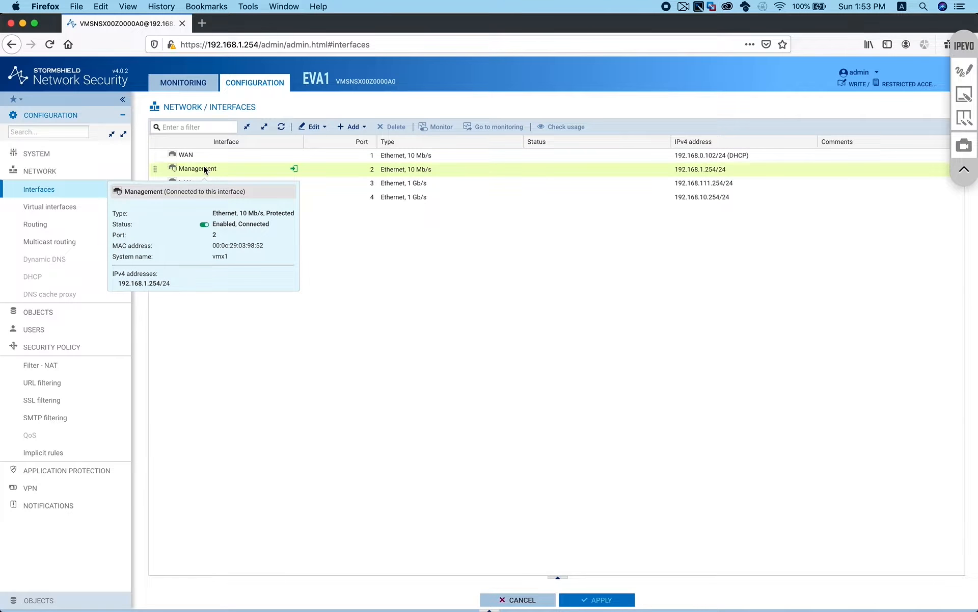
mouse_move(188, 201)
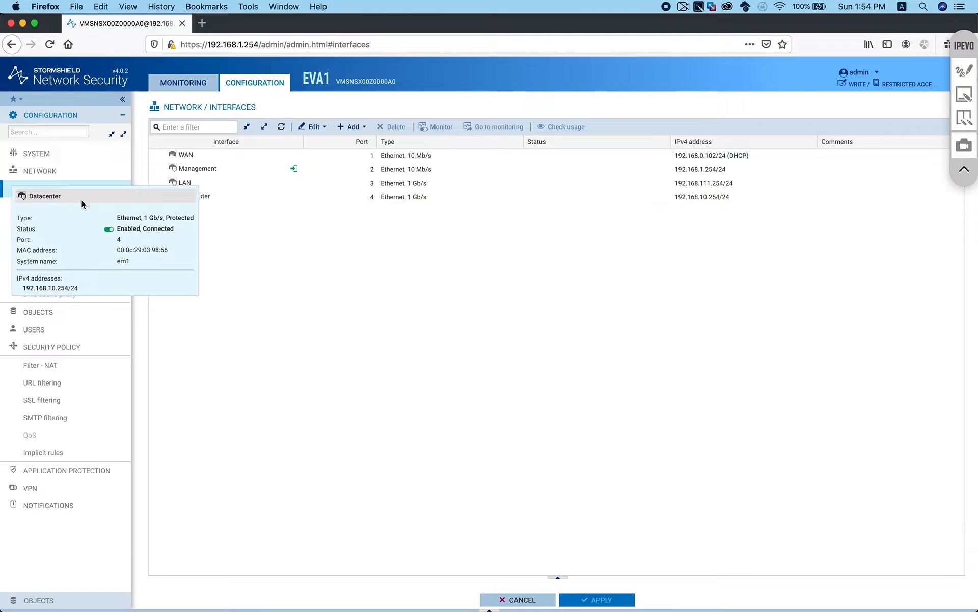
left_click(48, 171)
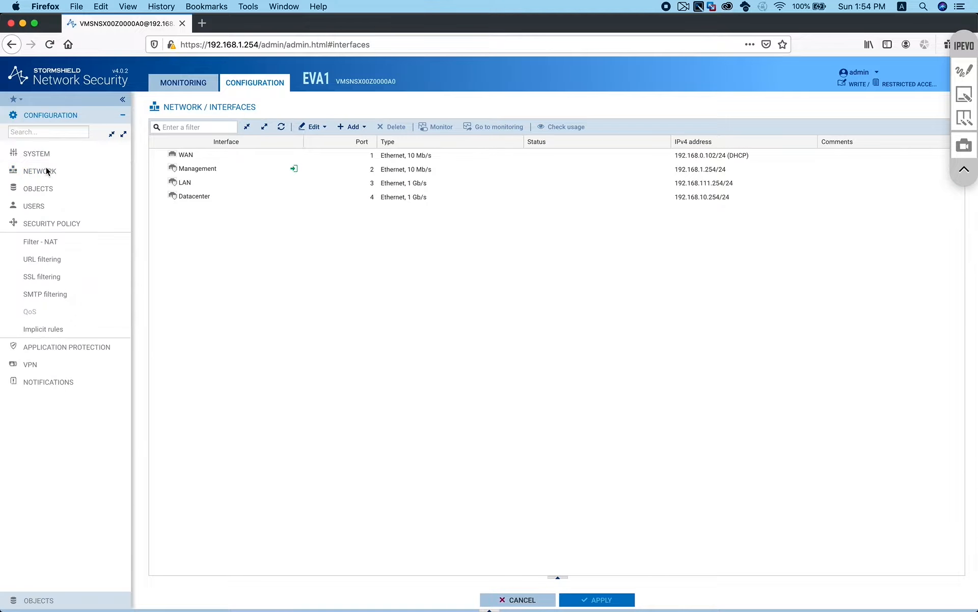
Open Filter - NAT, keep the (5) Filter 05 policy selected, and show the Objects list
left_click(60, 241)
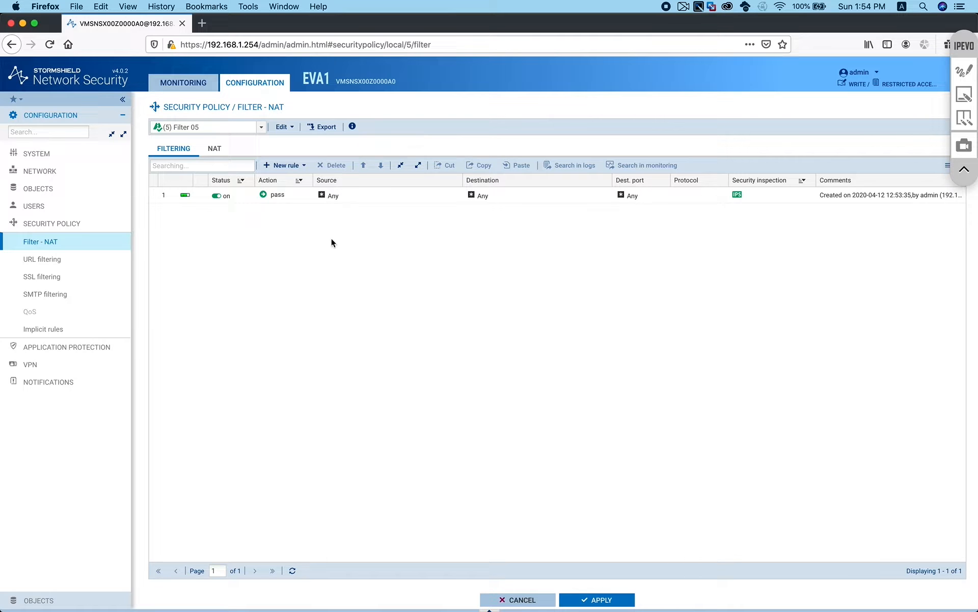
left_click(261, 127)
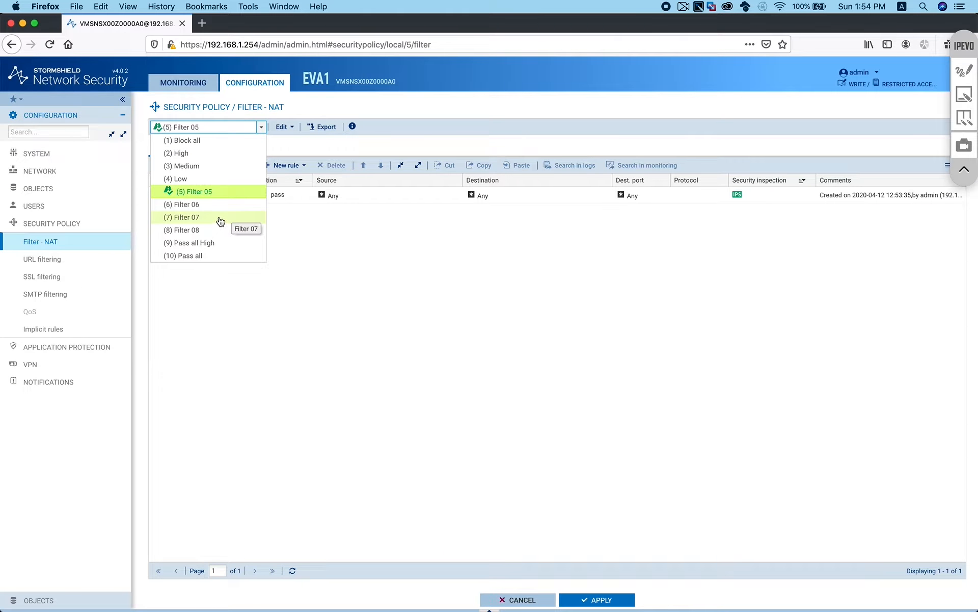
left_click(319, 230)
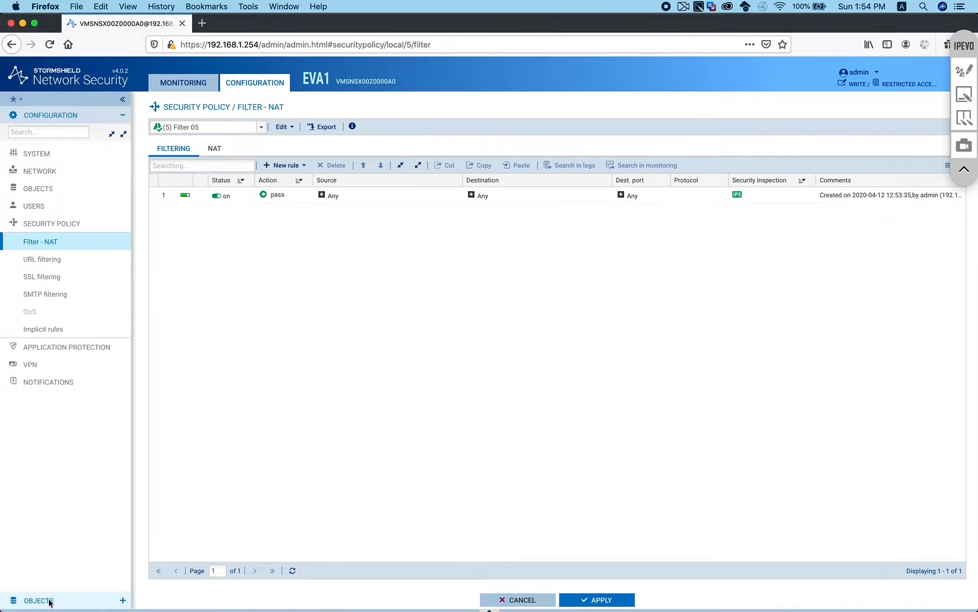
left_click(49, 601)
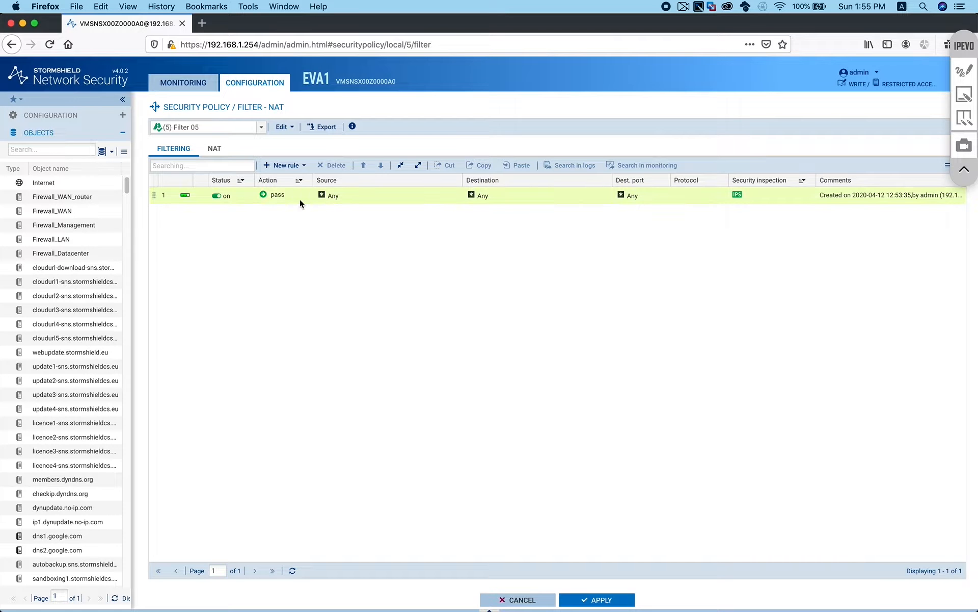
Inspect rule 1's source, destination and port settings, then cancel without changes
double_click(283, 196)
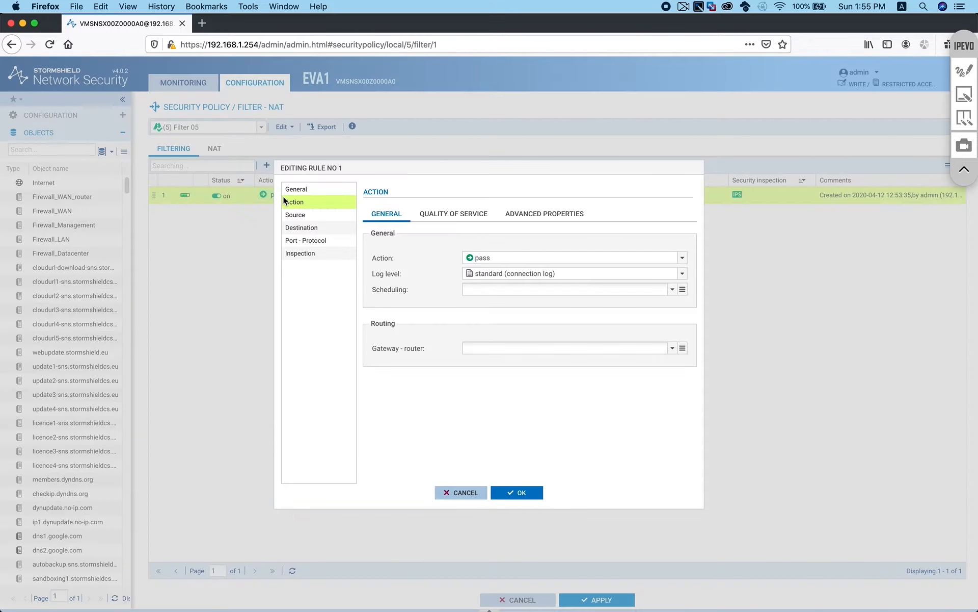
left_click(310, 214)
left_click(311, 228)
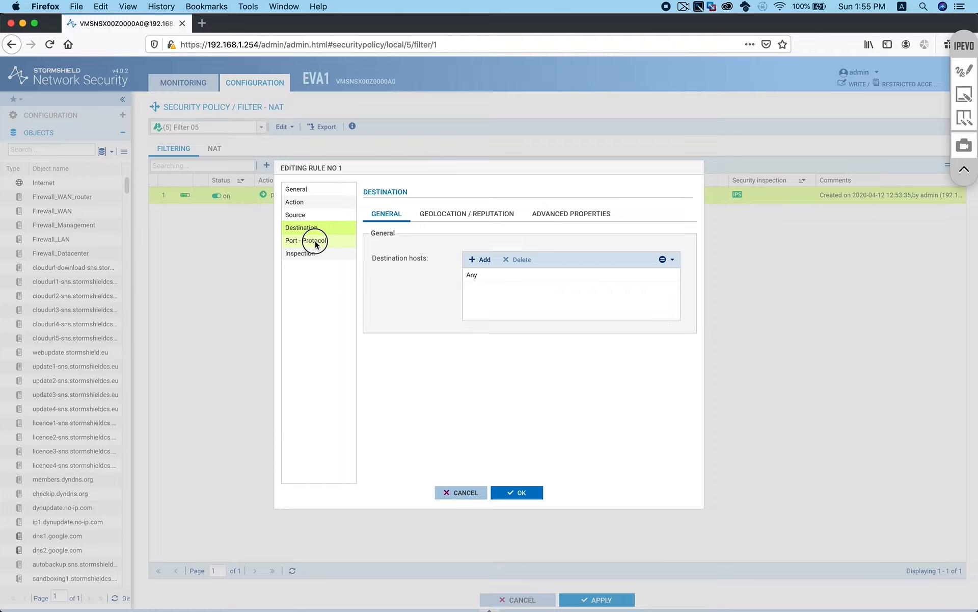
left_click(316, 242)
left_click(471, 491)
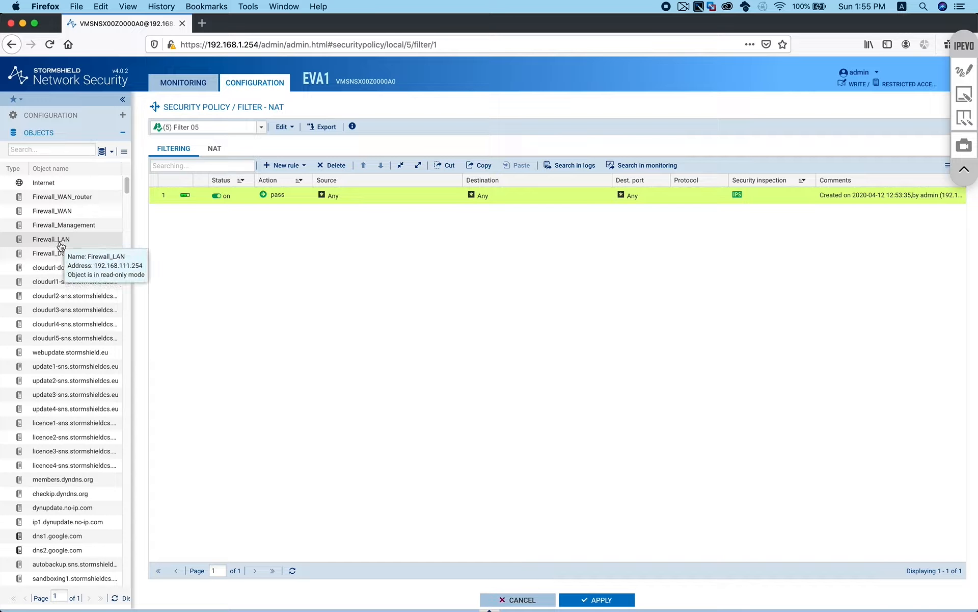
Add a new simple block rule and move it to the top of the policy
left_click(292, 166)
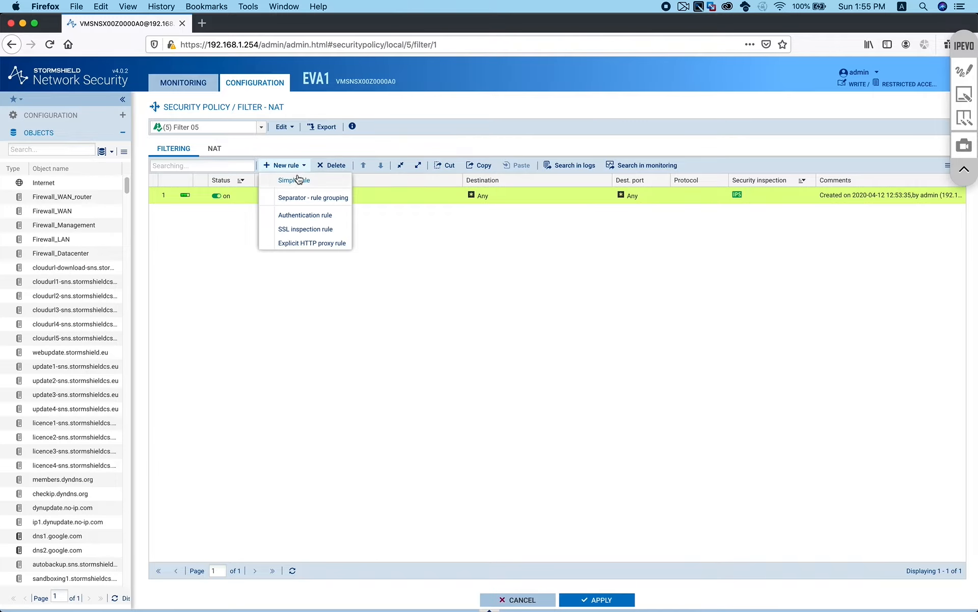
left_click(293, 179)
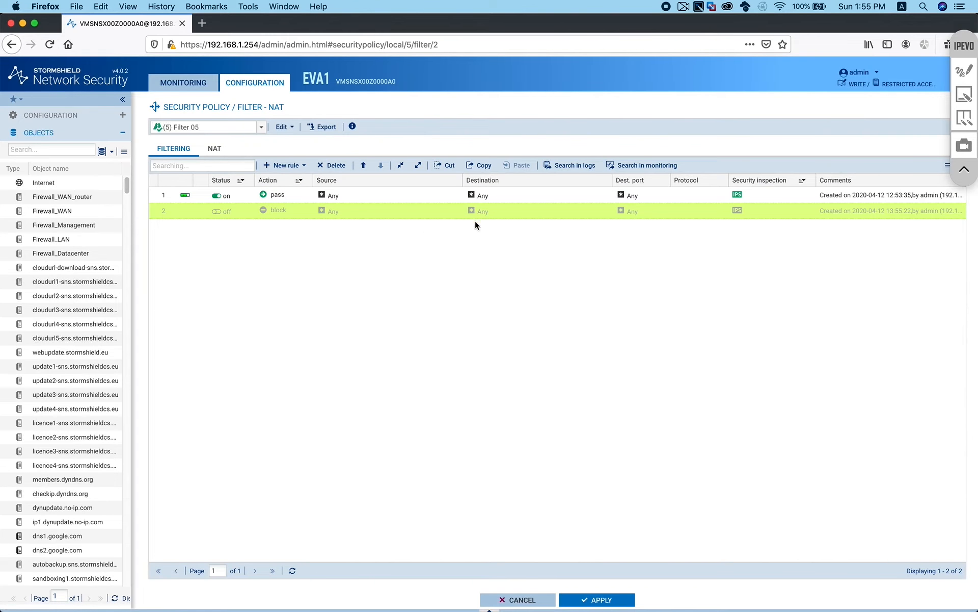
left_click(364, 165)
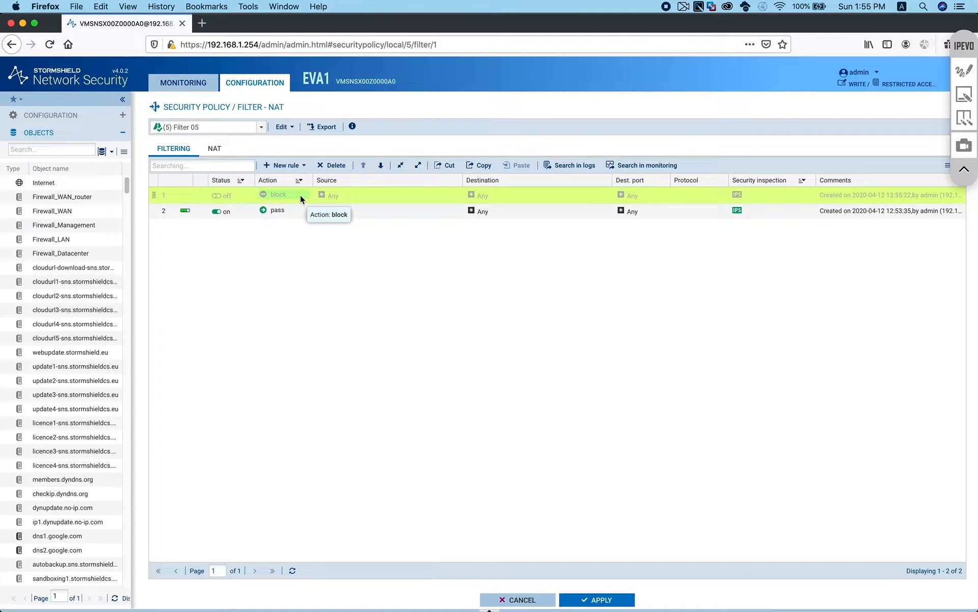
Add a dark-red separator named 'Firewall Management' above the rules
left_click(304, 165)
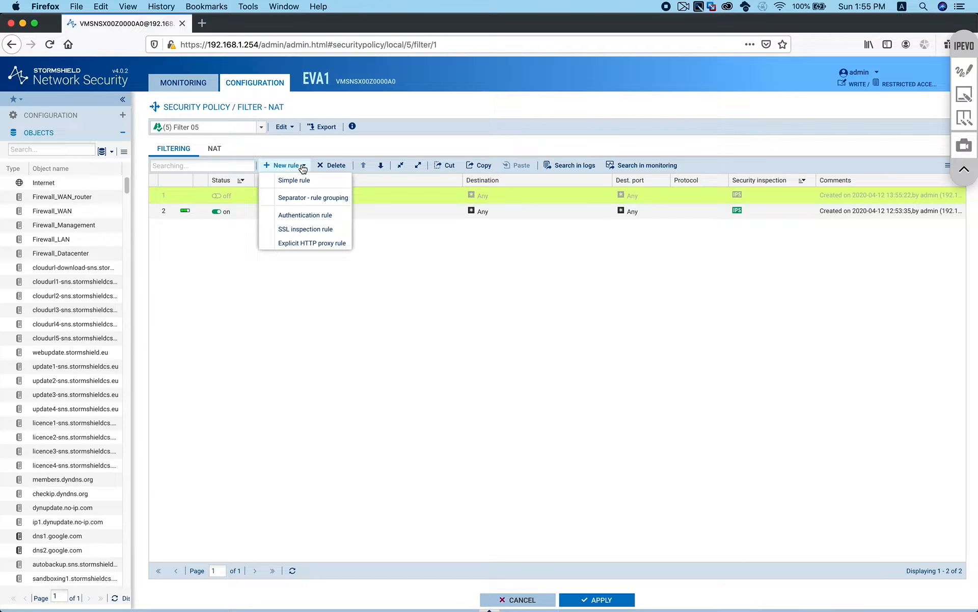
left_click(311, 202)
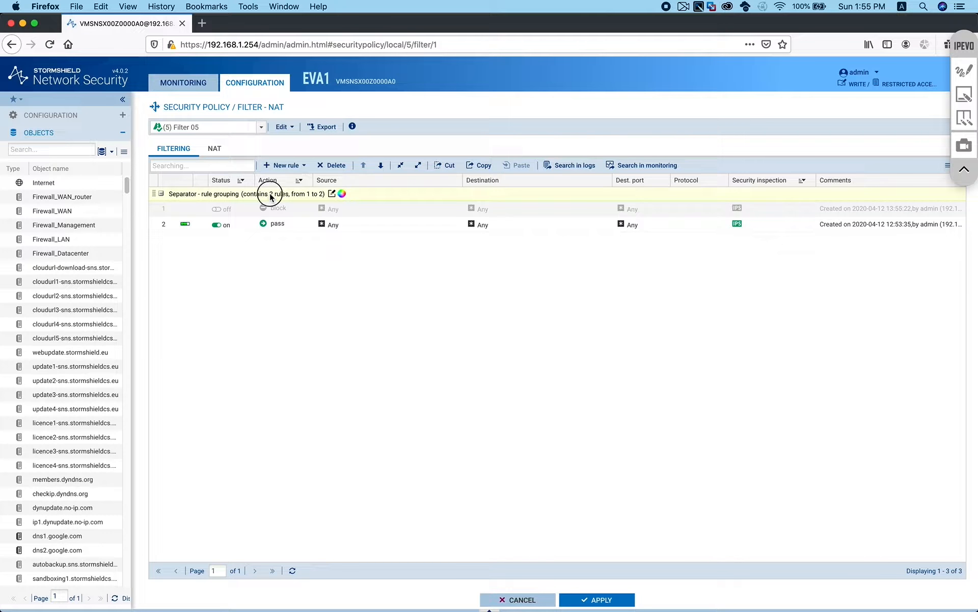
double_click(270, 194)
left_click_drag(268, 193, 148, 197)
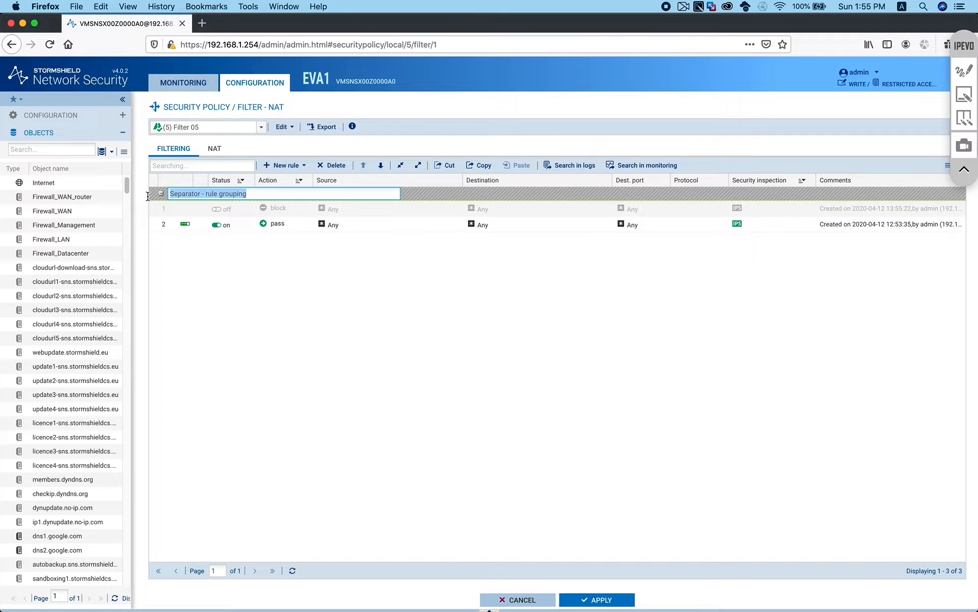
type("Firewall")
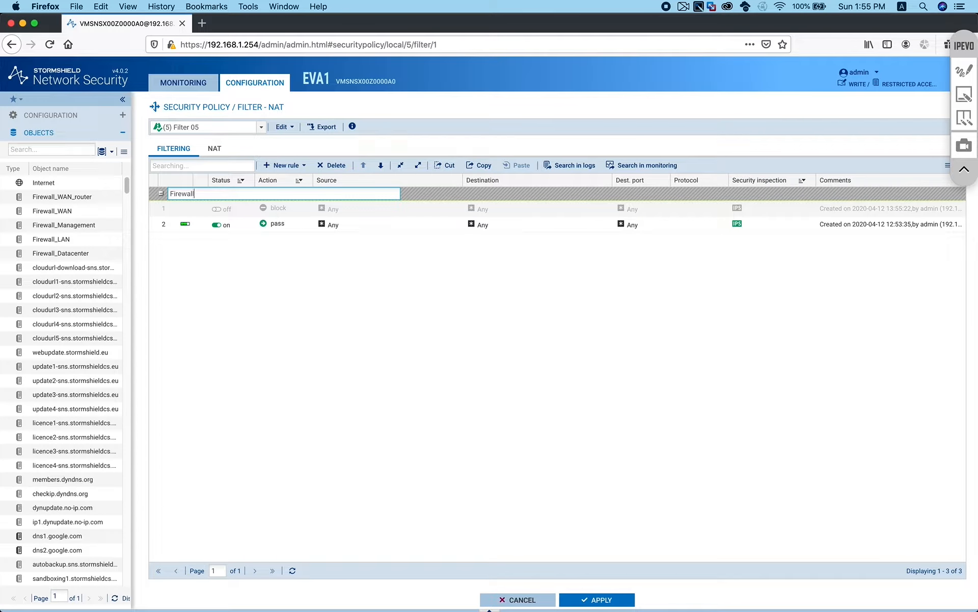
type(" Management")
left_click(243, 280)
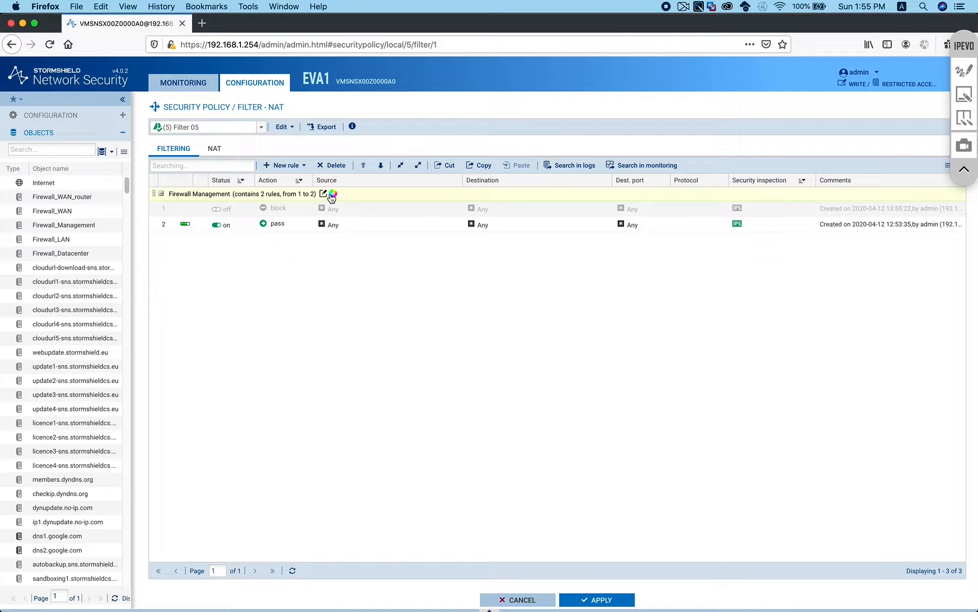
left_click(332, 193)
left_click(347, 195)
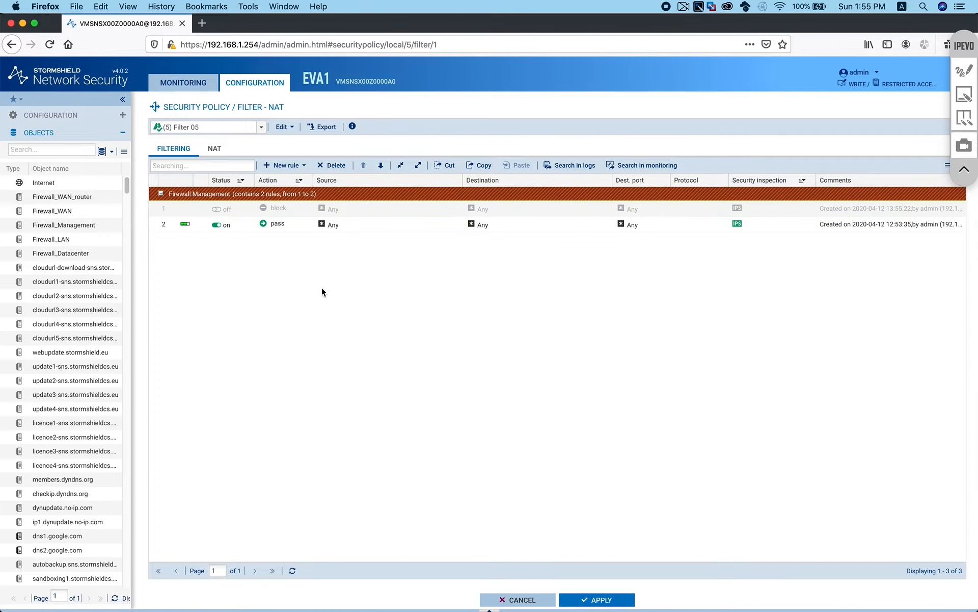
Enable the new block rule 1
left_click(187, 214)
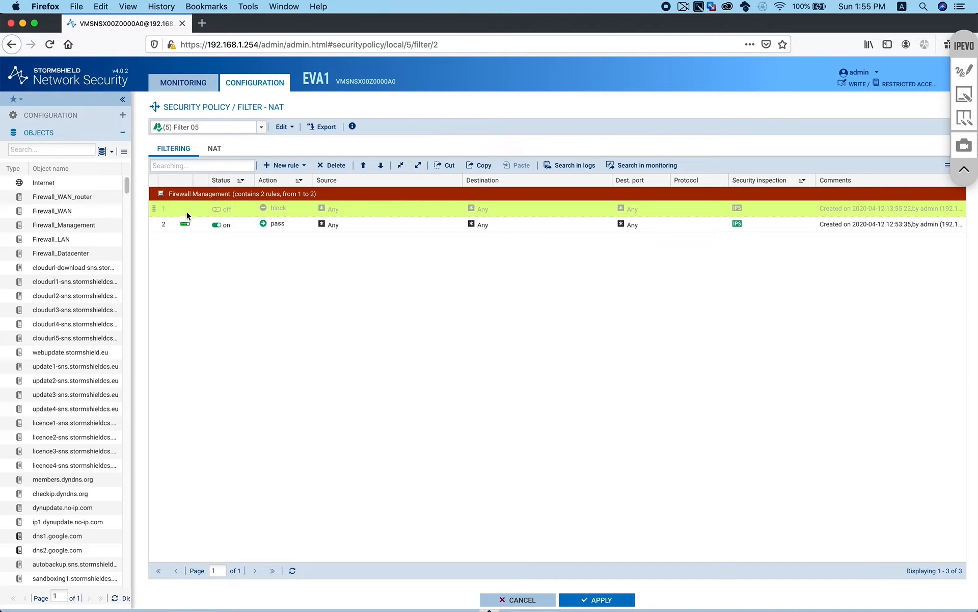
double_click(221, 212)
left_click(282, 225)
left_click(282, 210)
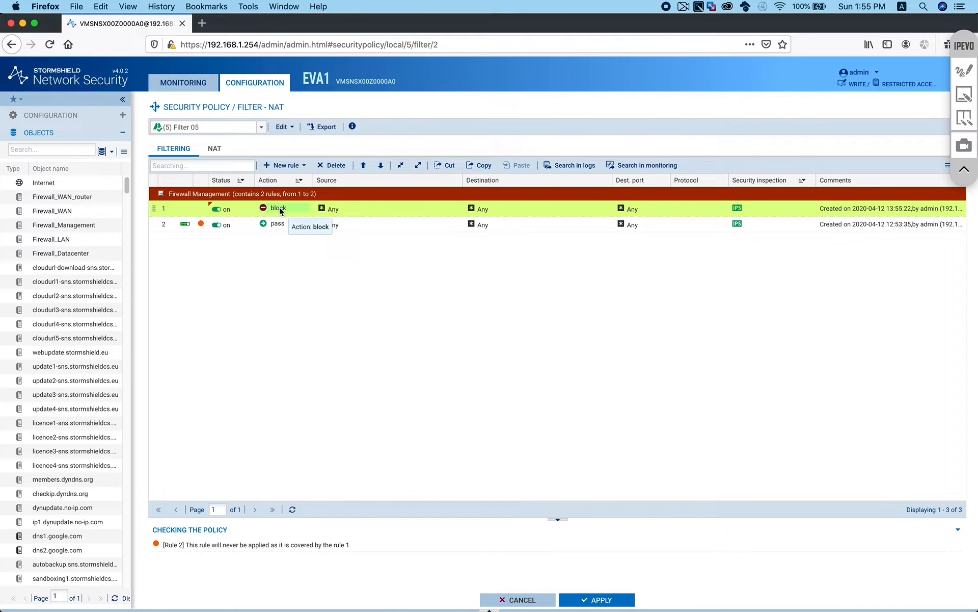
Change rule 1's action from block to pass
double_click(280, 210)
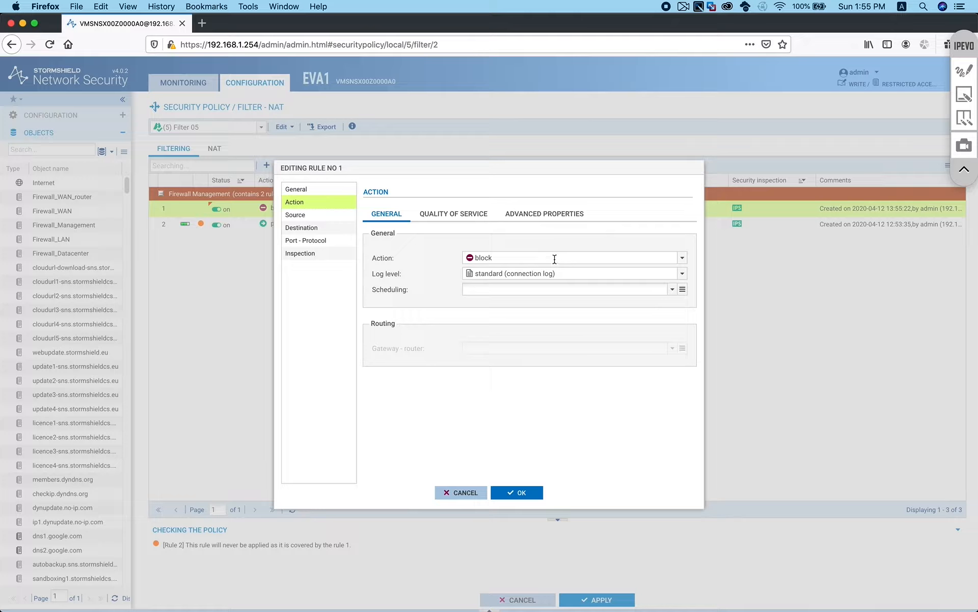
left_click(465, 492)
left_click(268, 210)
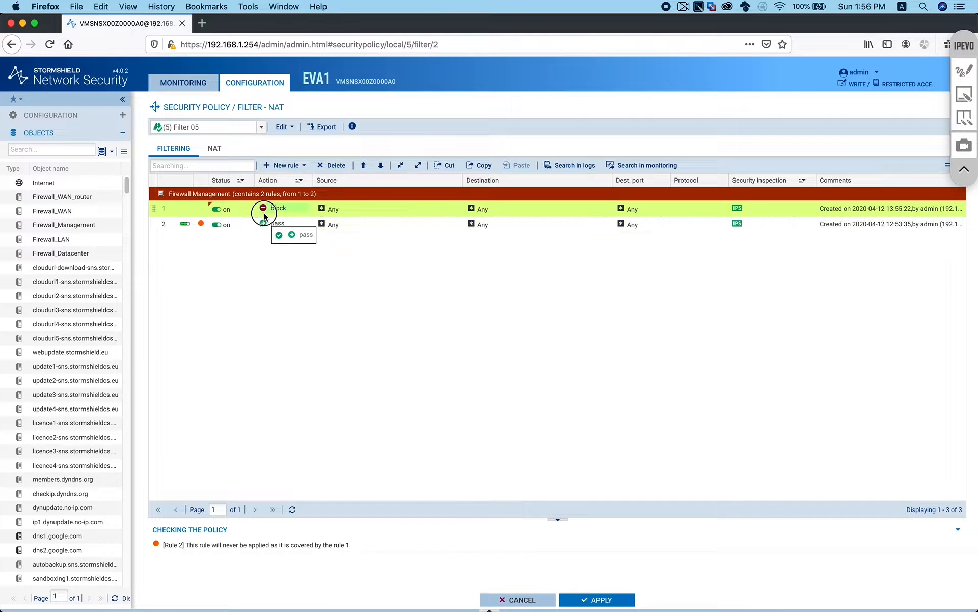
left_click(303, 230)
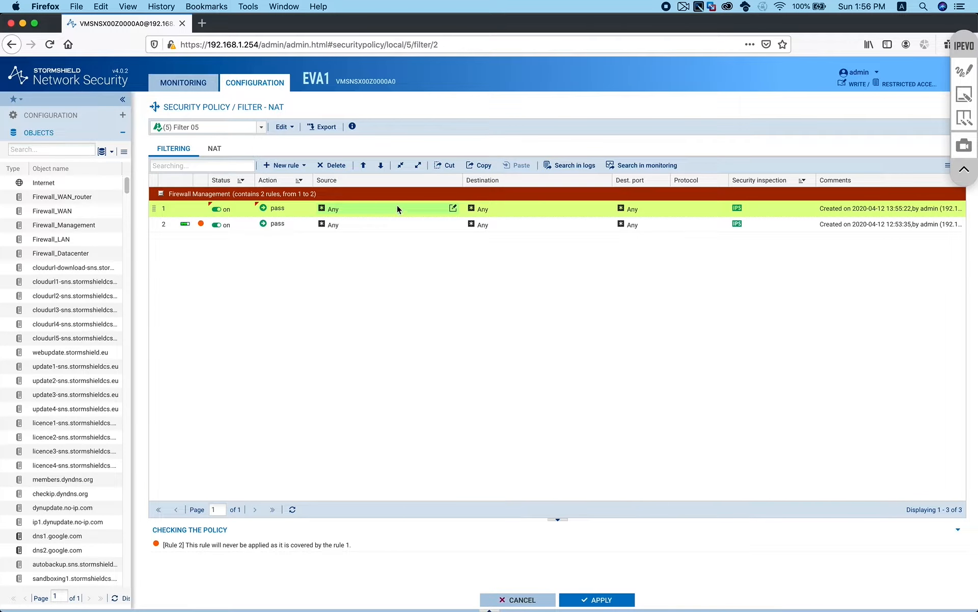
left_click(41, 150)
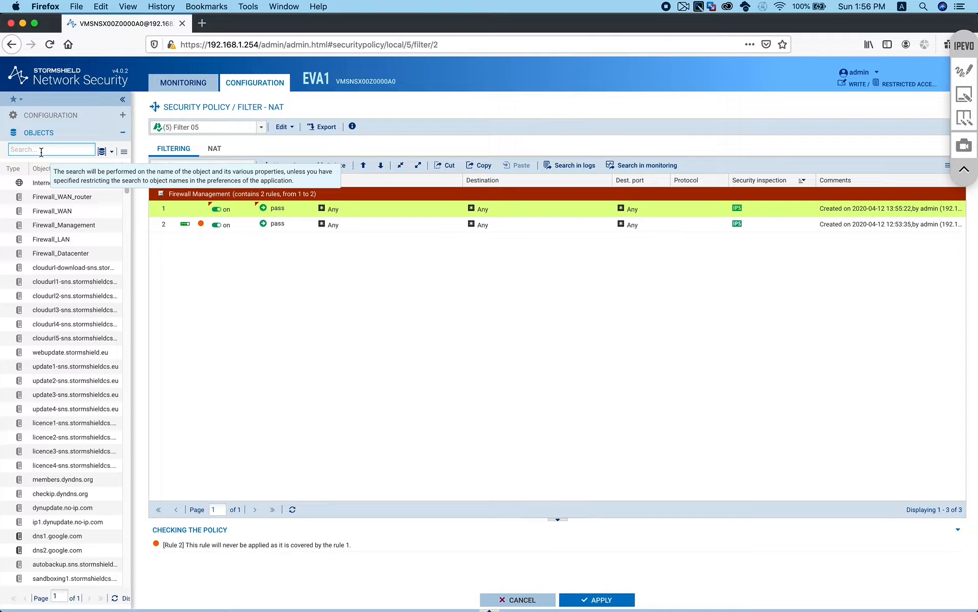
Set rule 1's source to Network_Management and its destination to Firewall_Management
type("manag")
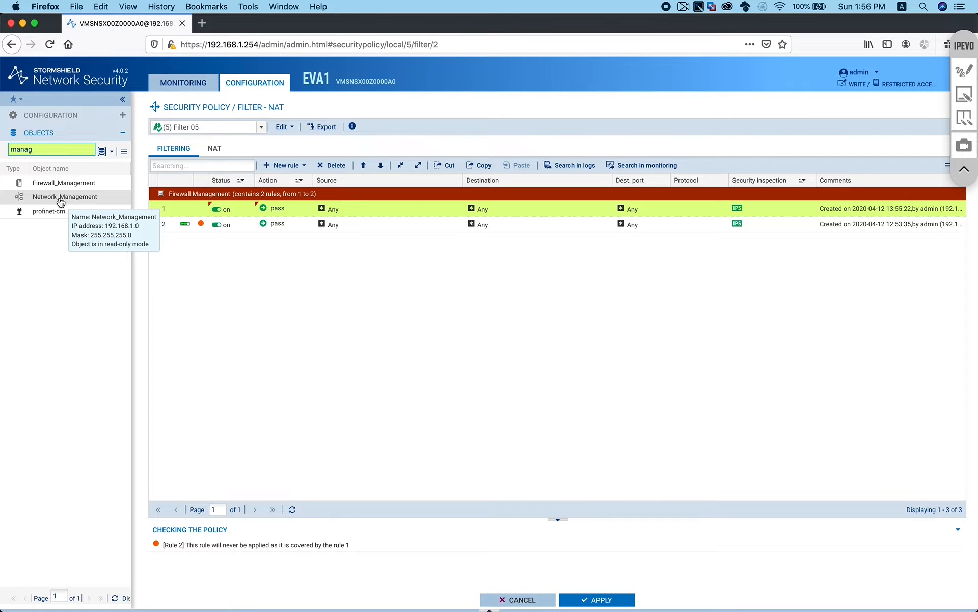
left_click_drag(61, 198, 342, 209)
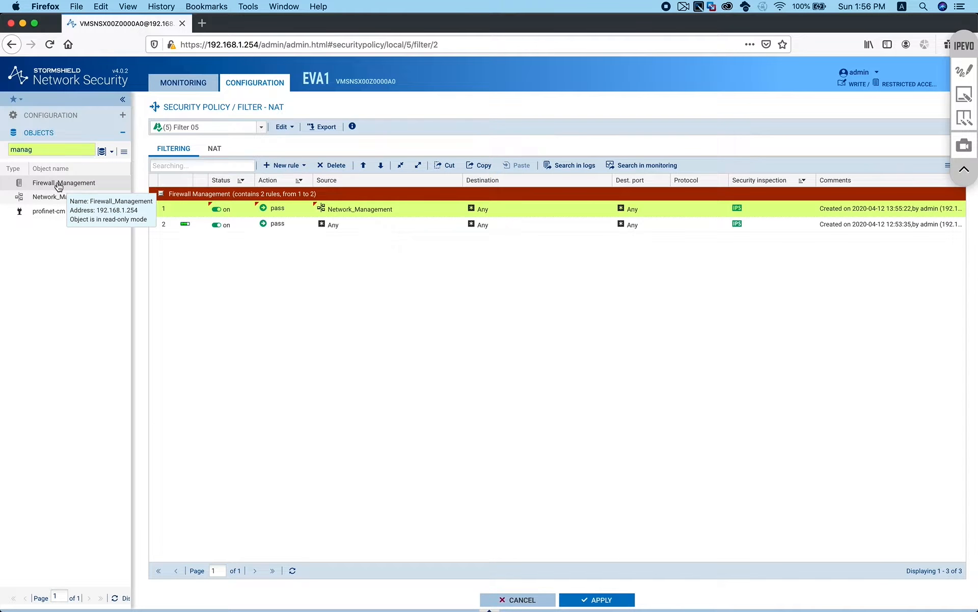
left_click_drag(59, 184, 492, 204)
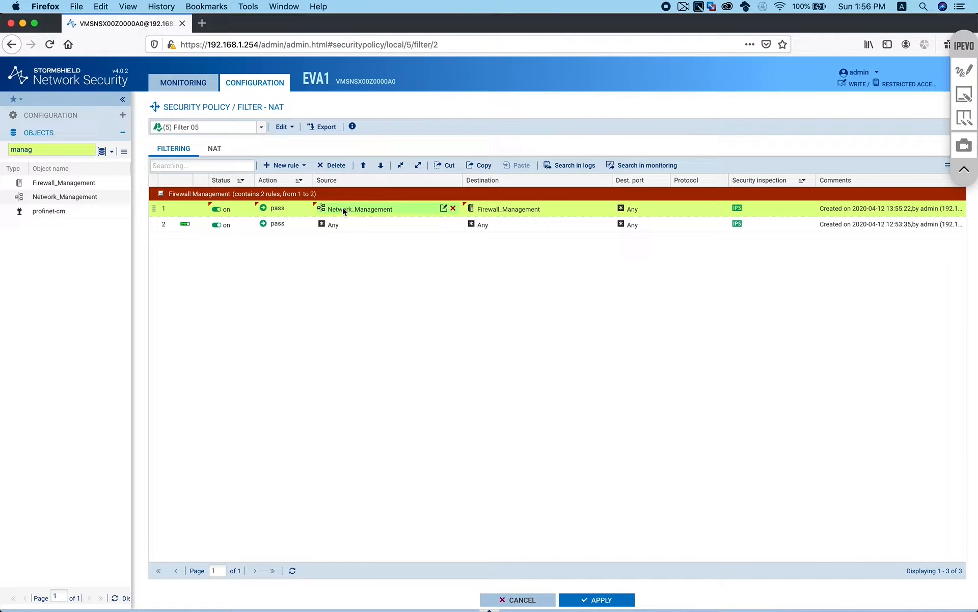
Add https and ssh as rule 1's destination ports
mouse_move(495, 212)
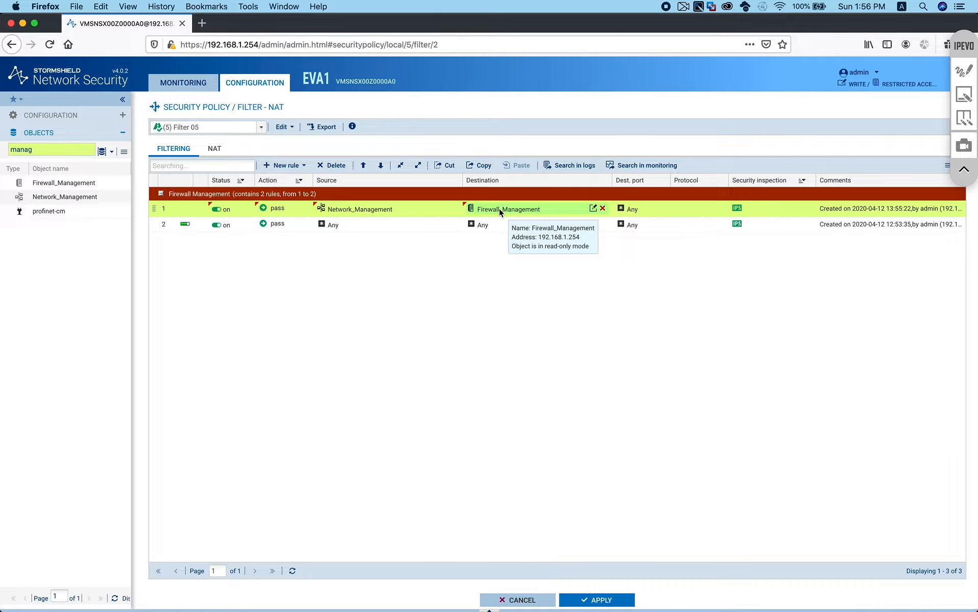
double_click(78, 149)
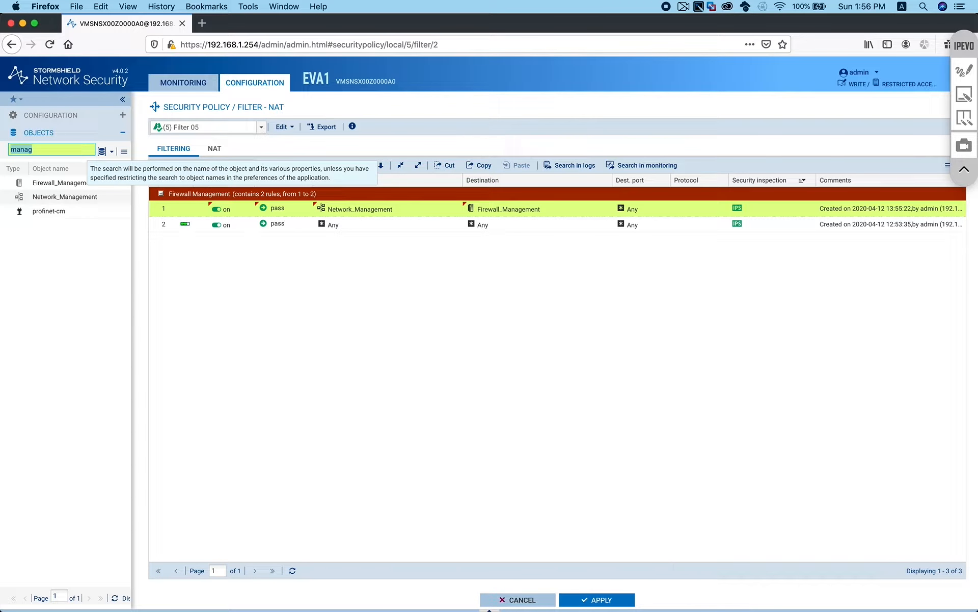
type("https")
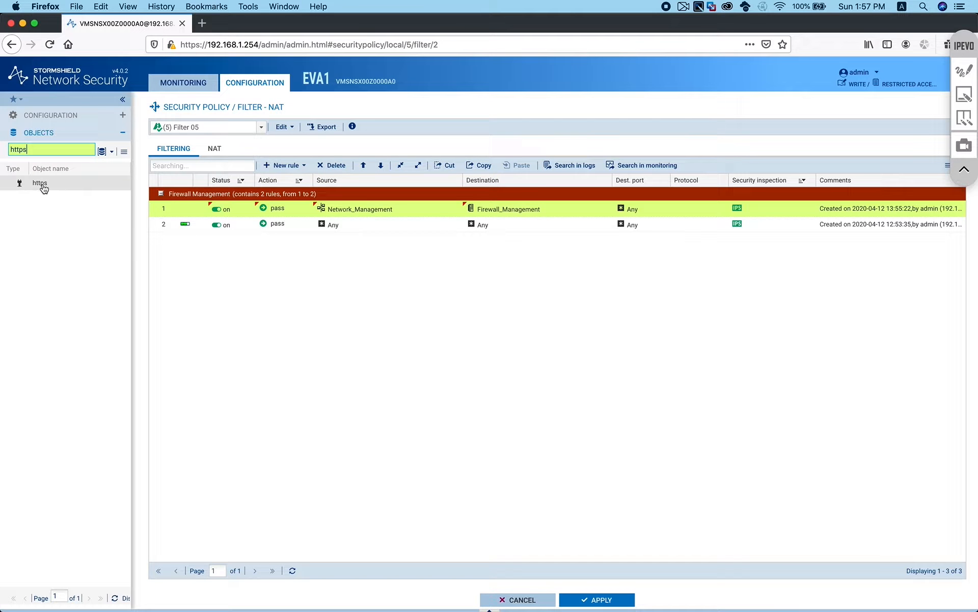
left_click_drag(41, 183, 640, 205)
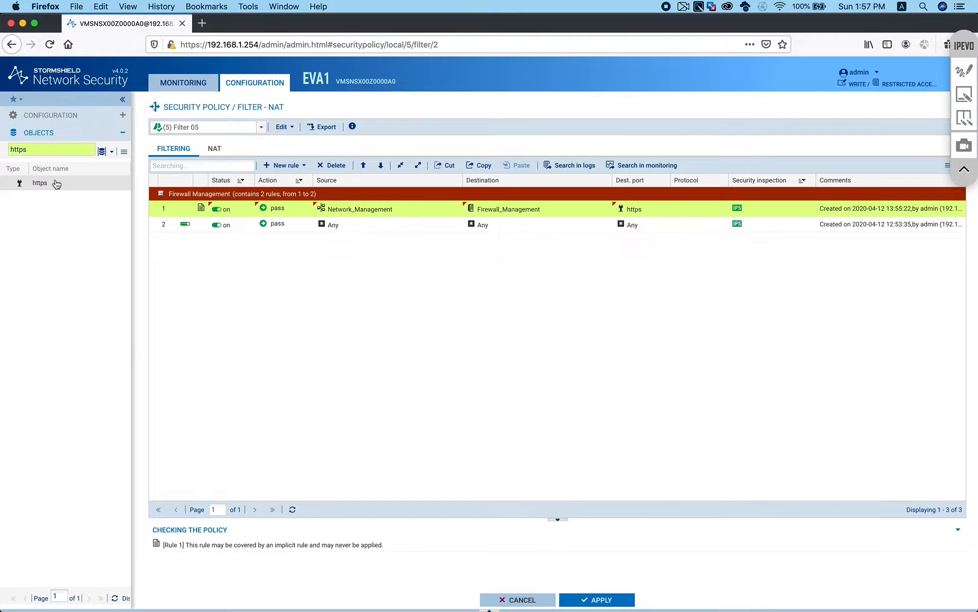
left_click_drag(77, 149, 1, 149)
type("ssh")
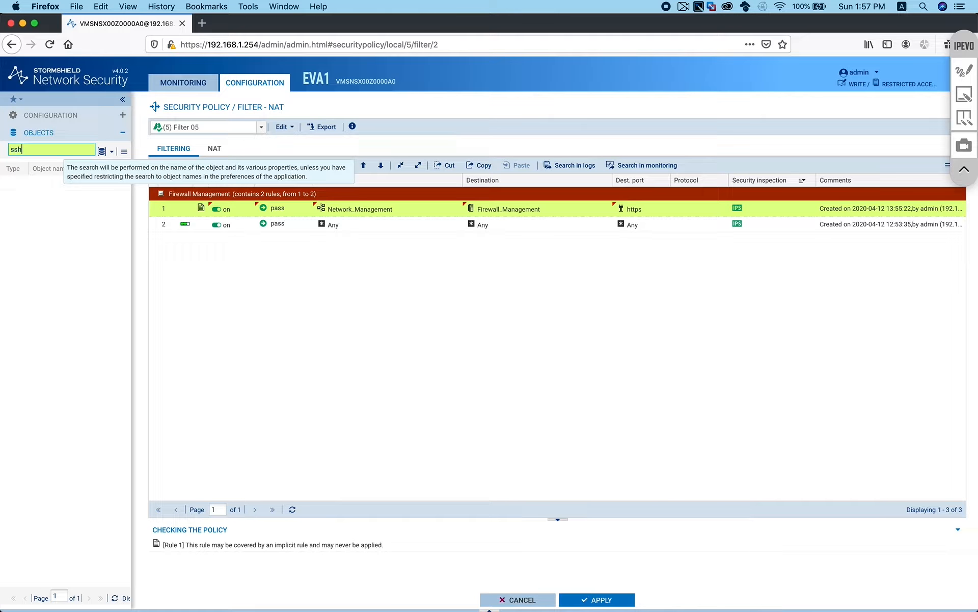
left_click_drag(38, 183, 635, 217)
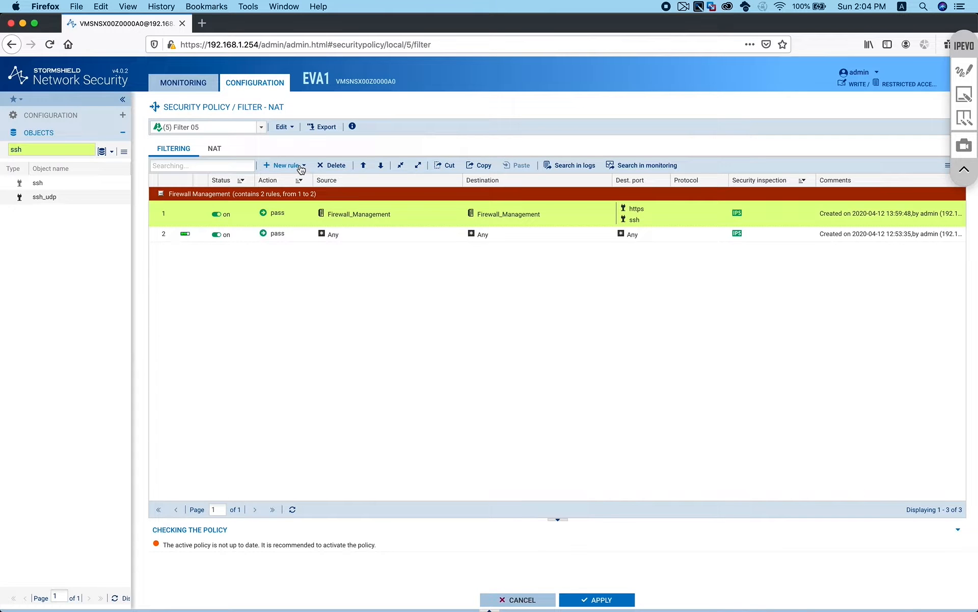
Add a new simple rule and a separator to the policy
left_click(301, 169)
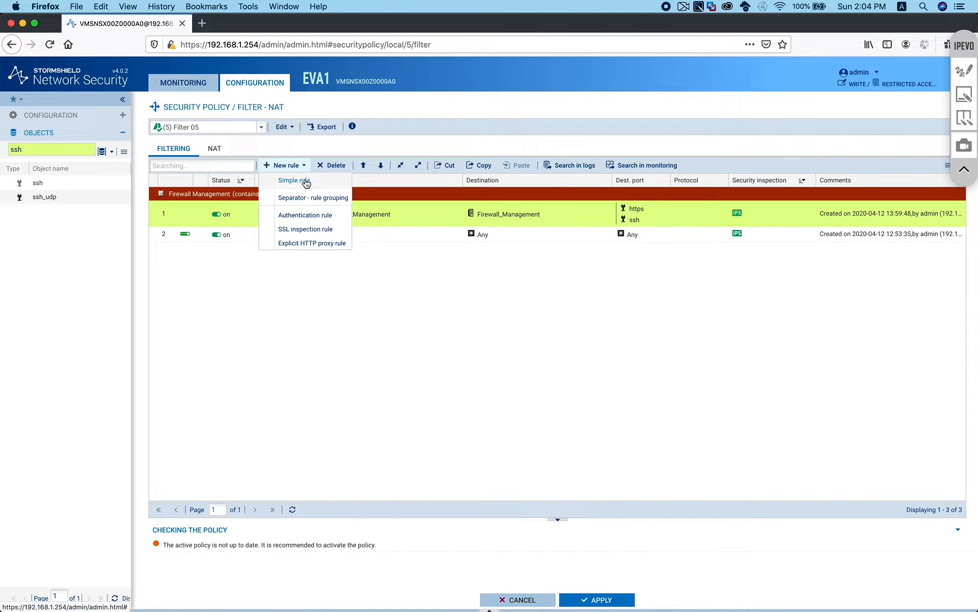
left_click(312, 180)
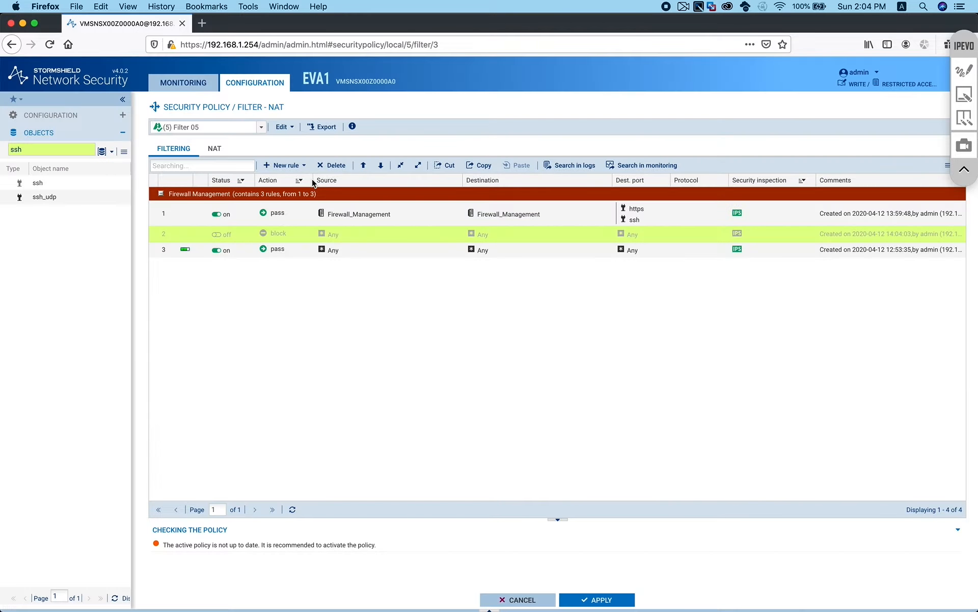
left_click(278, 166)
left_click(304, 198)
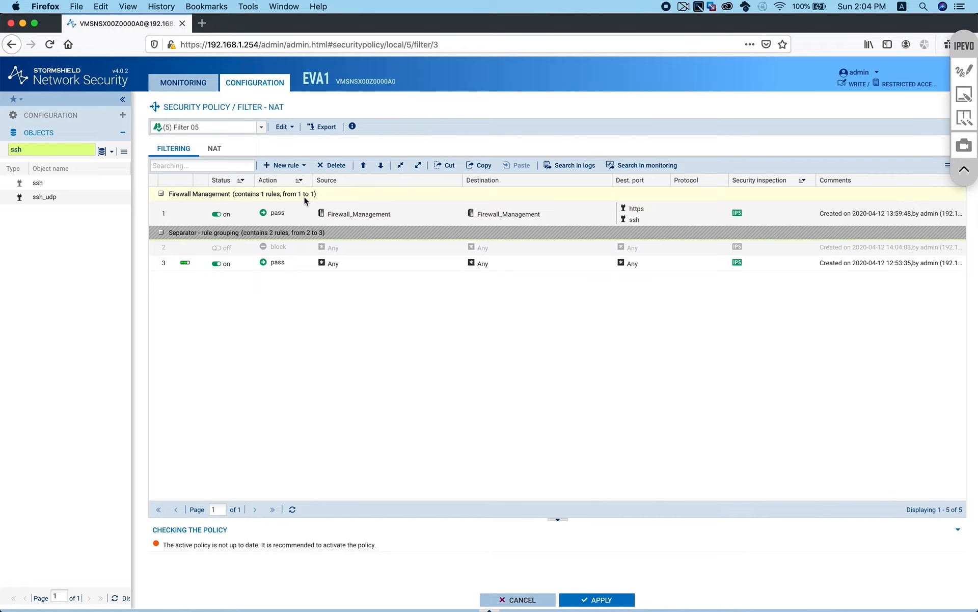
Rename the separator 'Allow Access for Internal LAN to Internet' and colour it orange
left_click(237, 233)
left_click_drag(257, 233, 139, 233)
type("Al")
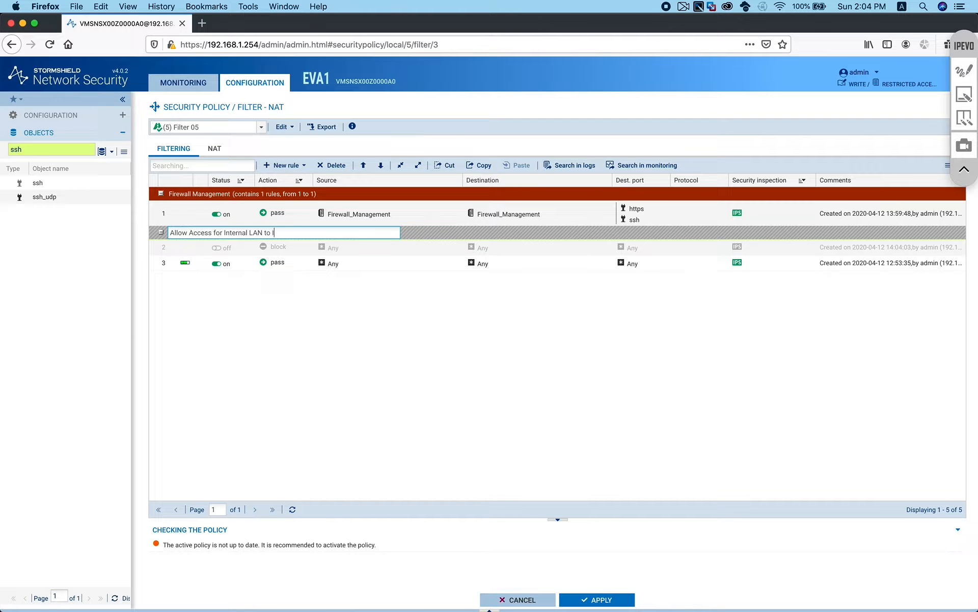
key("Return")
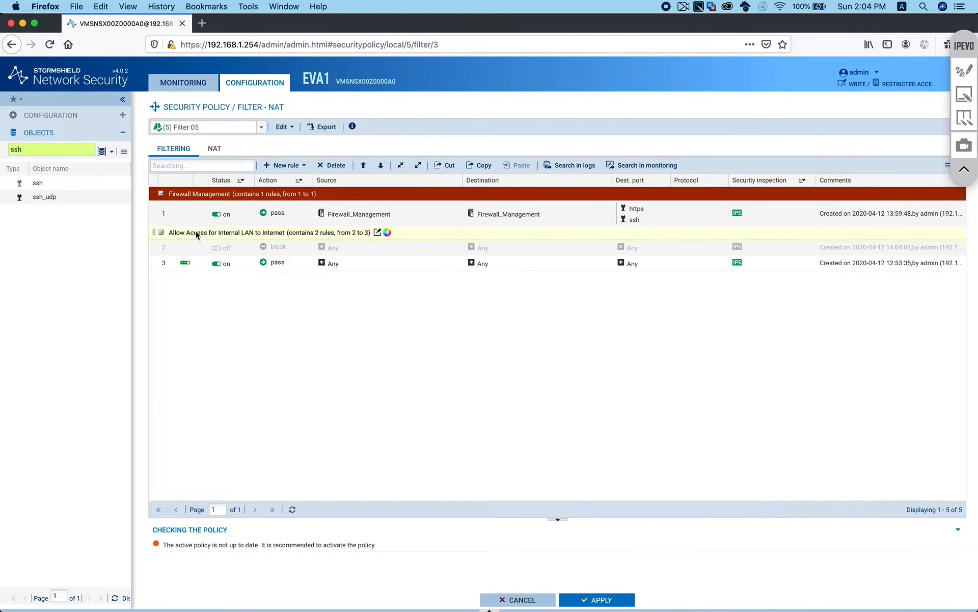
left_click(387, 232)
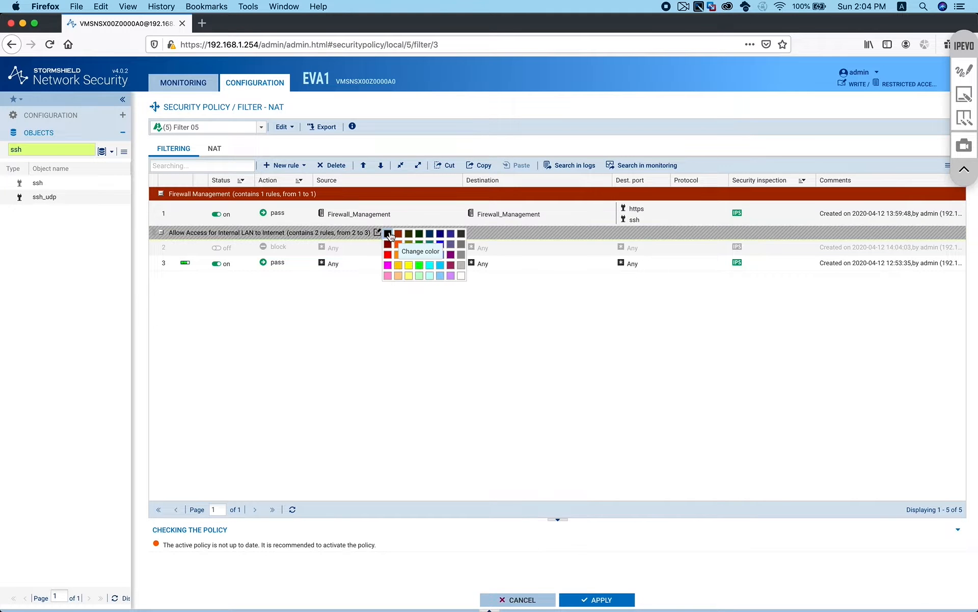
left_click(399, 244)
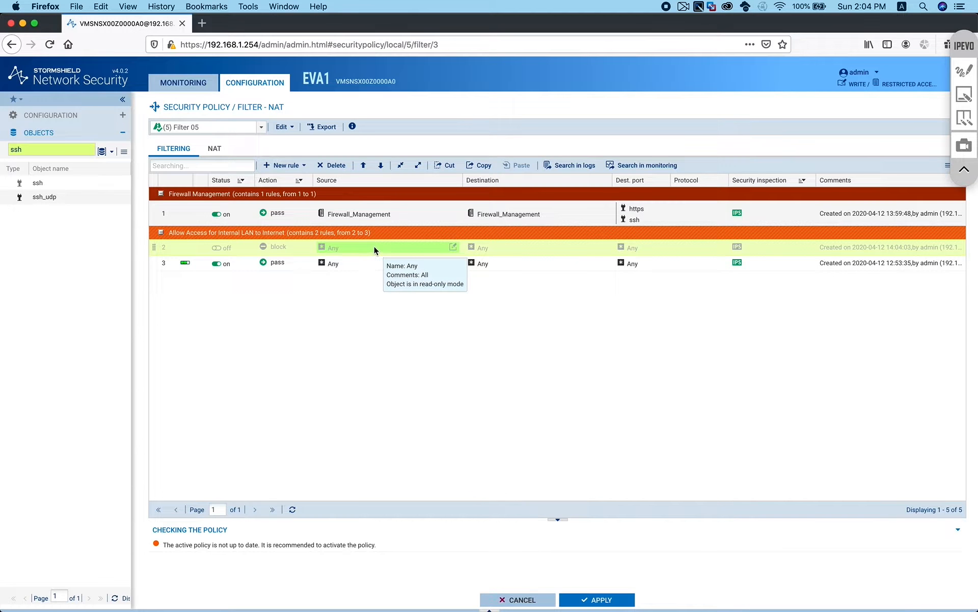
Set Network_LAN as rule 2's source
double_click(80, 149)
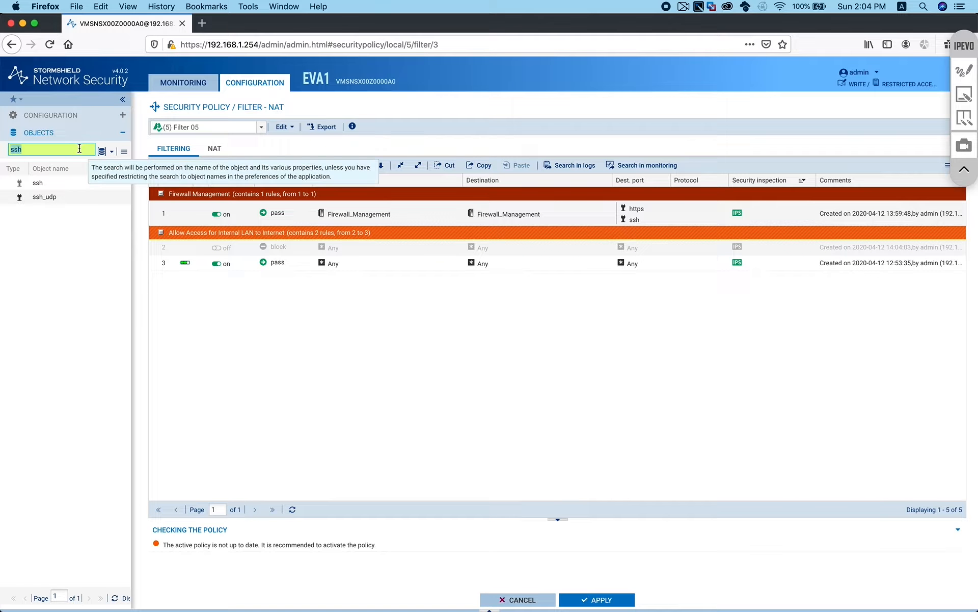
key("BackSpace")
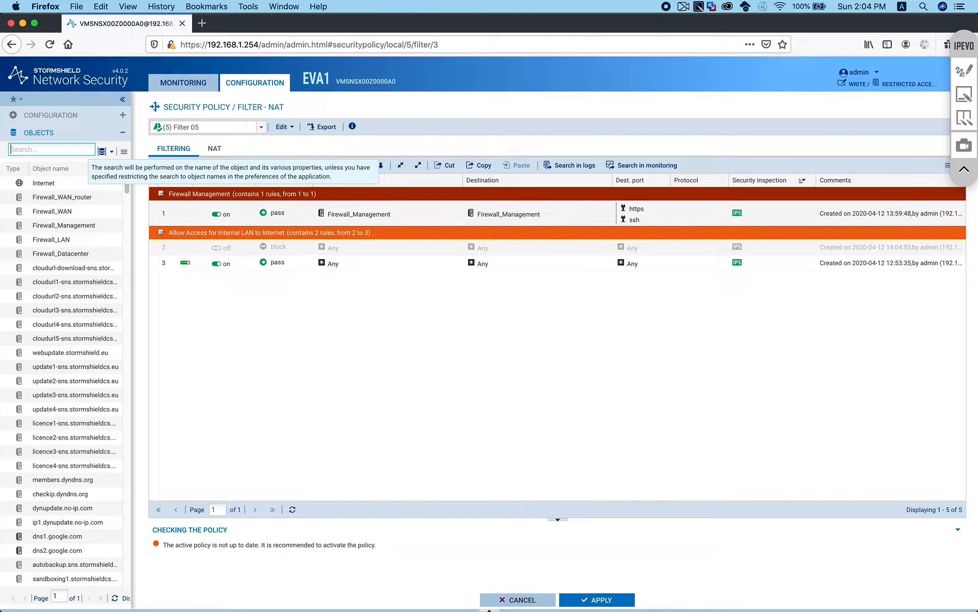
type("netwo")
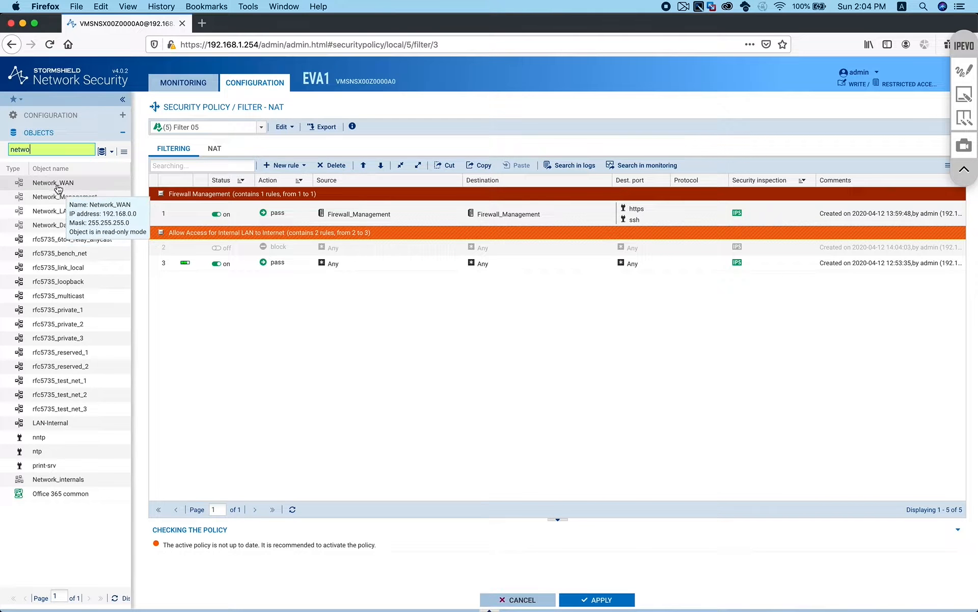
mouse_move(62, 217)
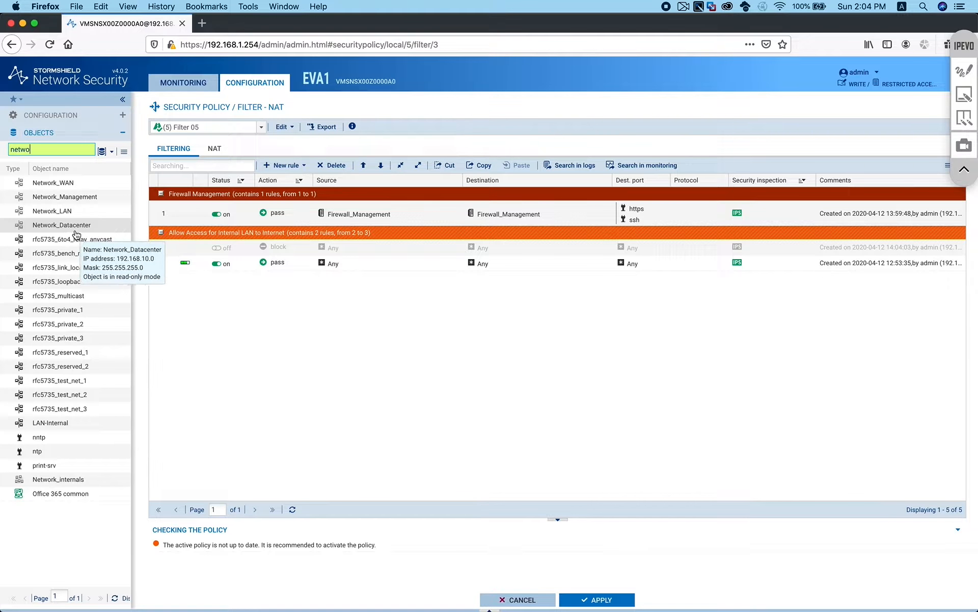
mouse_move(103, 241)
mouse_move(90, 313)
mouse_move(65, 480)
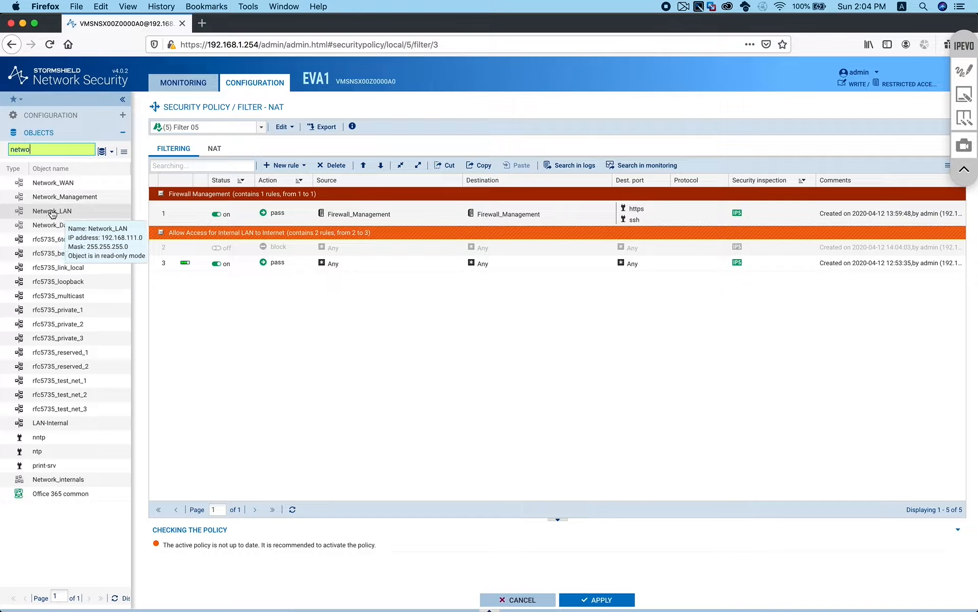
left_click_drag(49, 214, 341, 246)
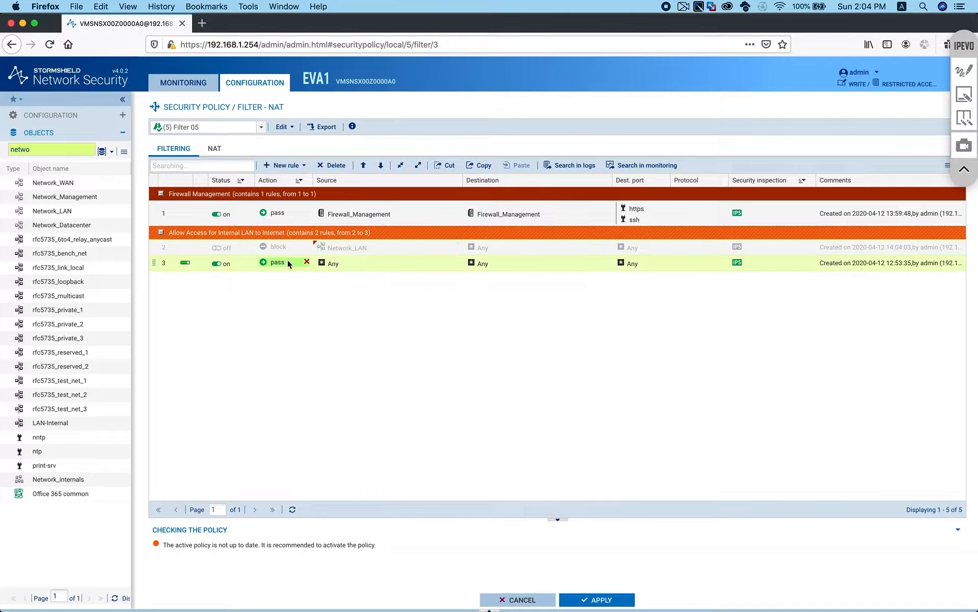
Change rule 2's action to pass and enable it
left_click_drag(279, 266, 279, 246)
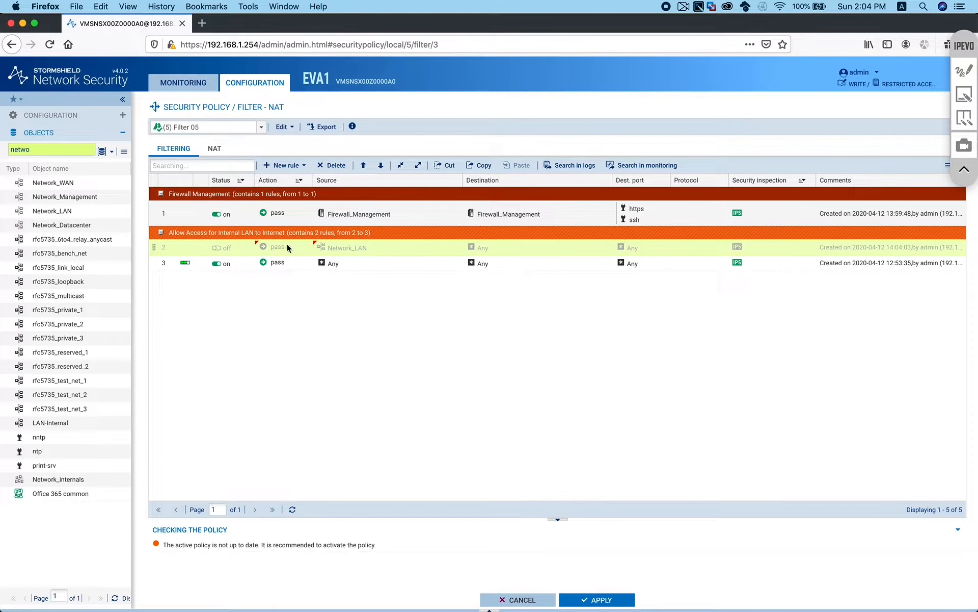
double_click(223, 247)
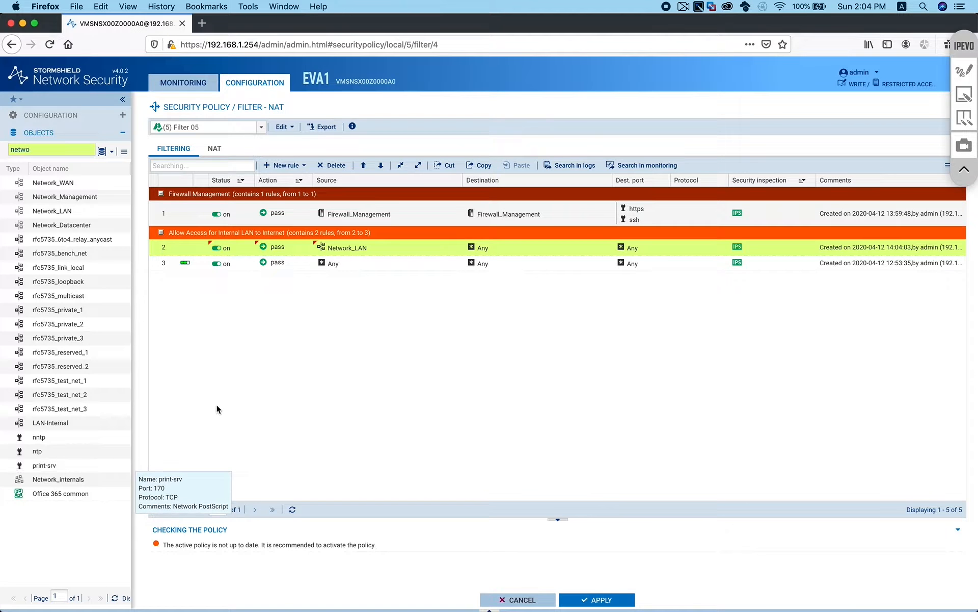
double_click(72, 150)
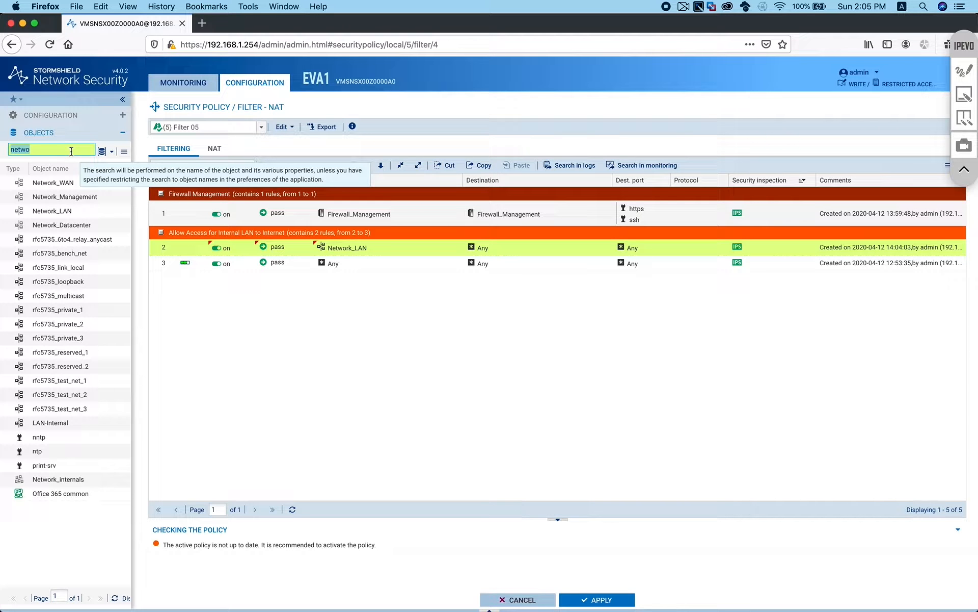
Set rule 2's destination to Internet and its destination port to web_srv
type("intern")
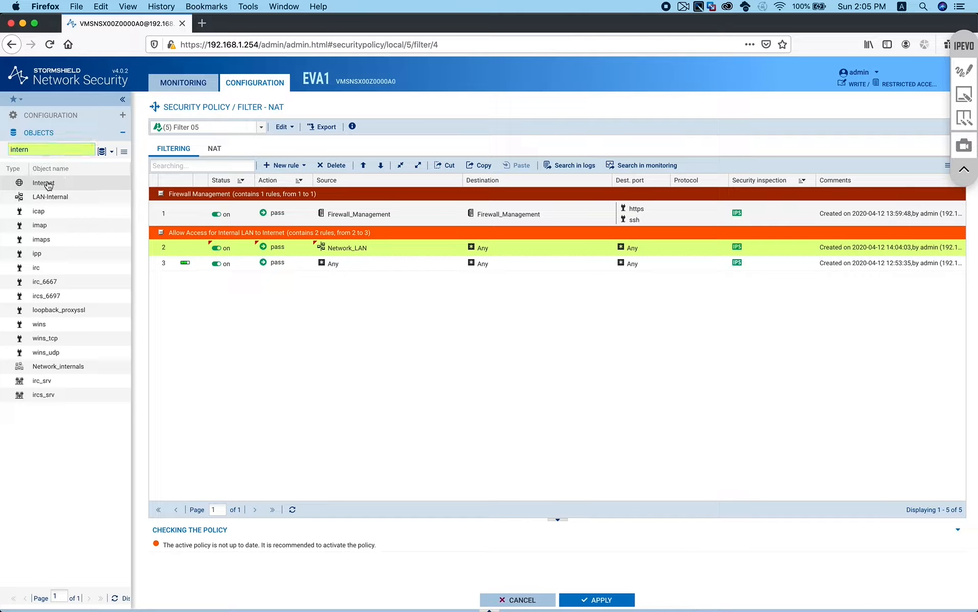
left_click_drag(48, 185, 501, 248)
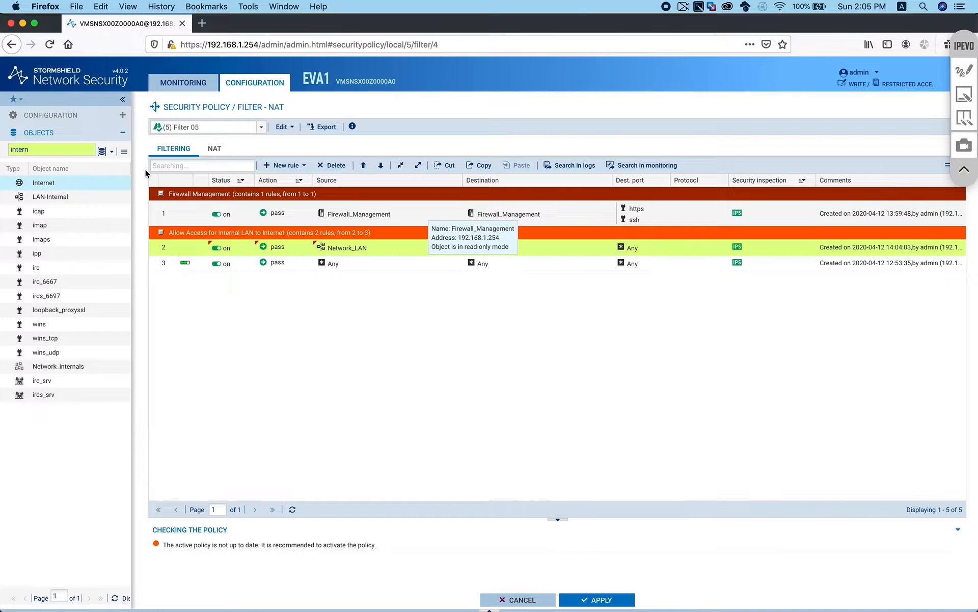
double_click(60, 150)
type("web")
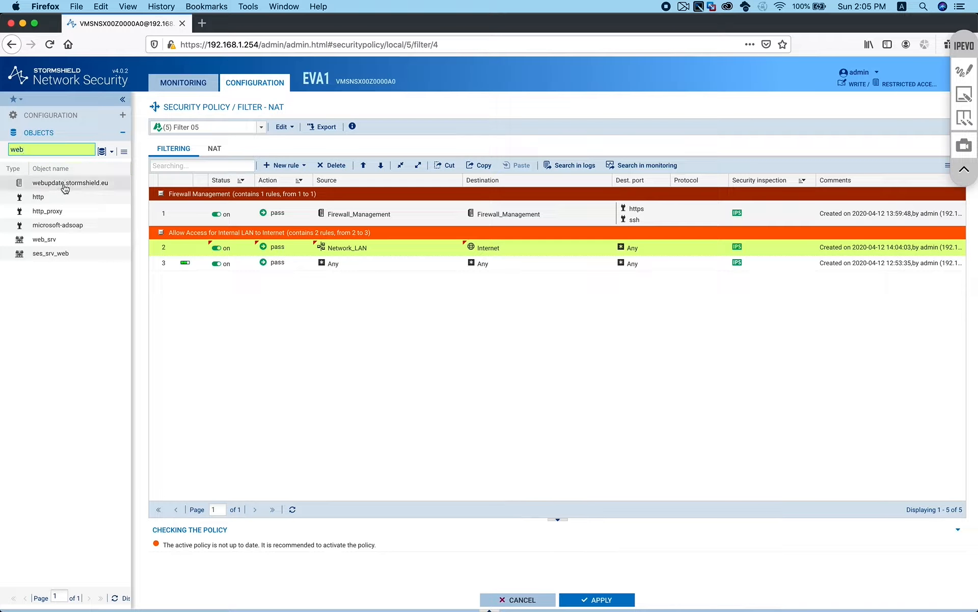
mouse_move(44, 241)
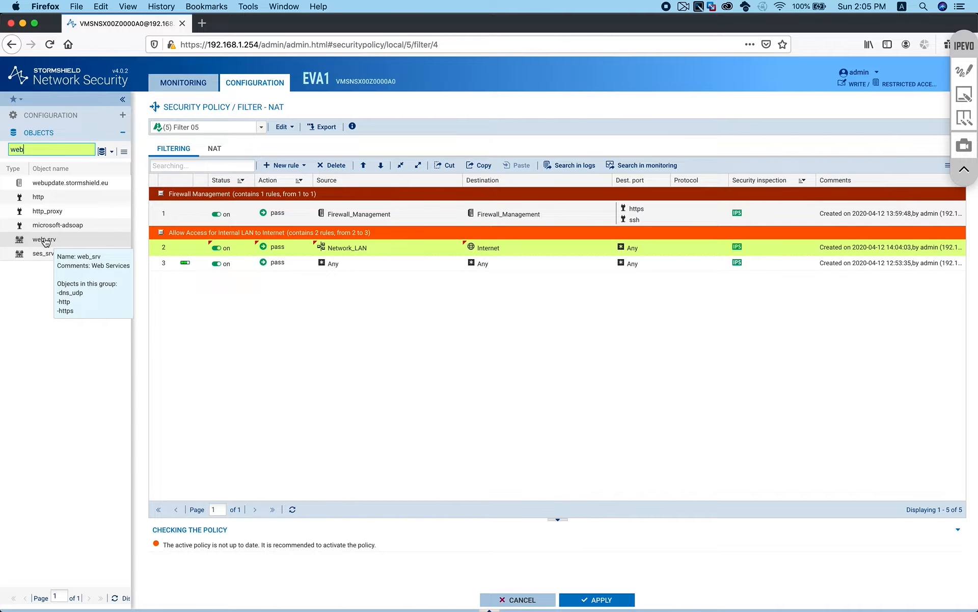
left_click_drag(45, 240, 636, 250)
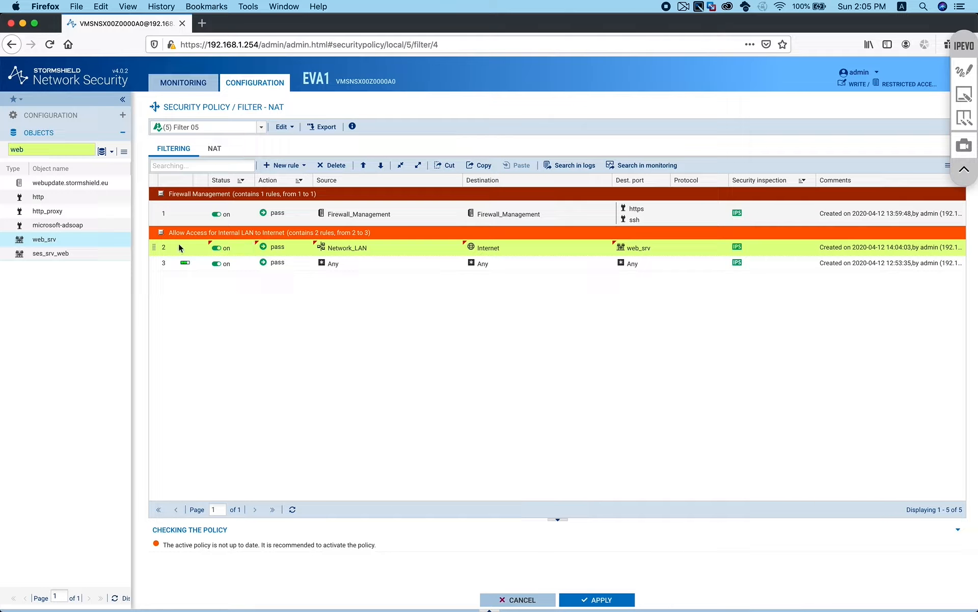
Replace web_srv with http as rule 2's destination port
mouse_move(388, 247)
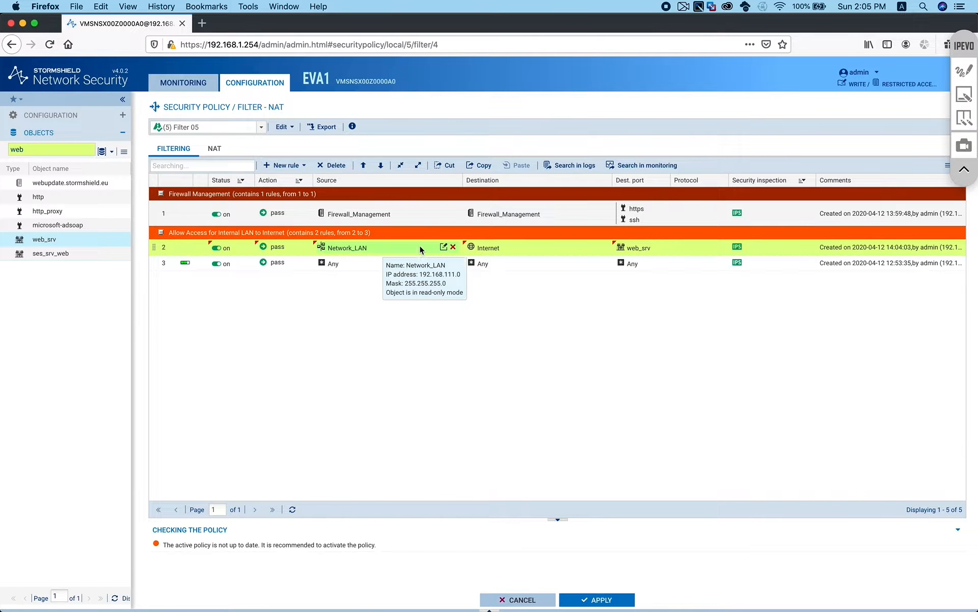
mouse_move(624, 249)
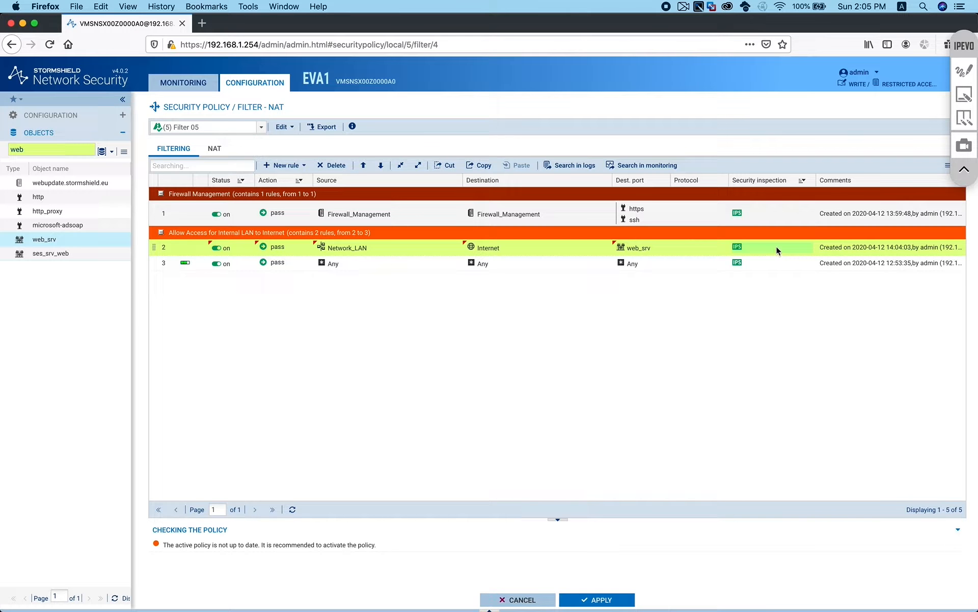
mouse_move(657, 248)
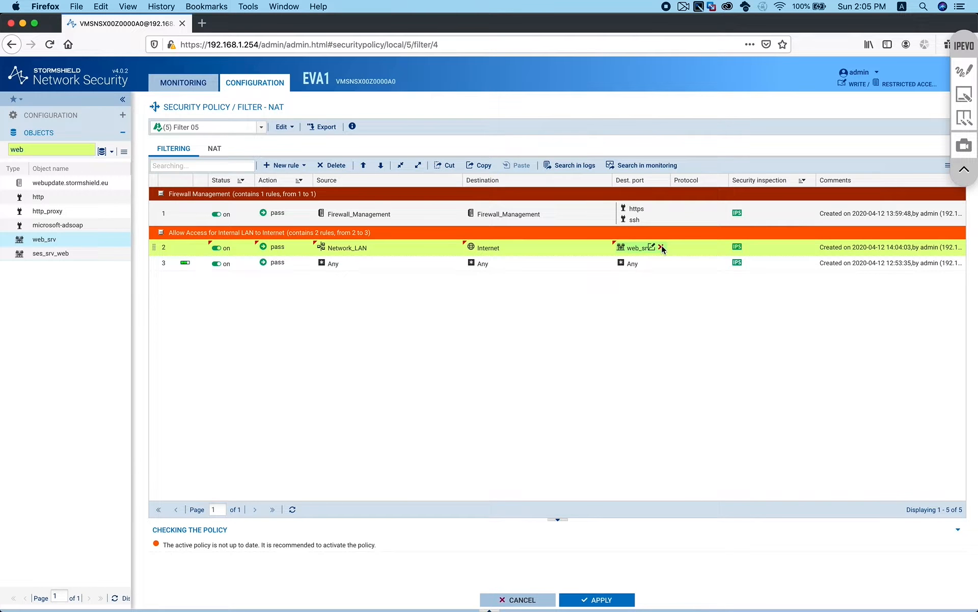
left_click(661, 247)
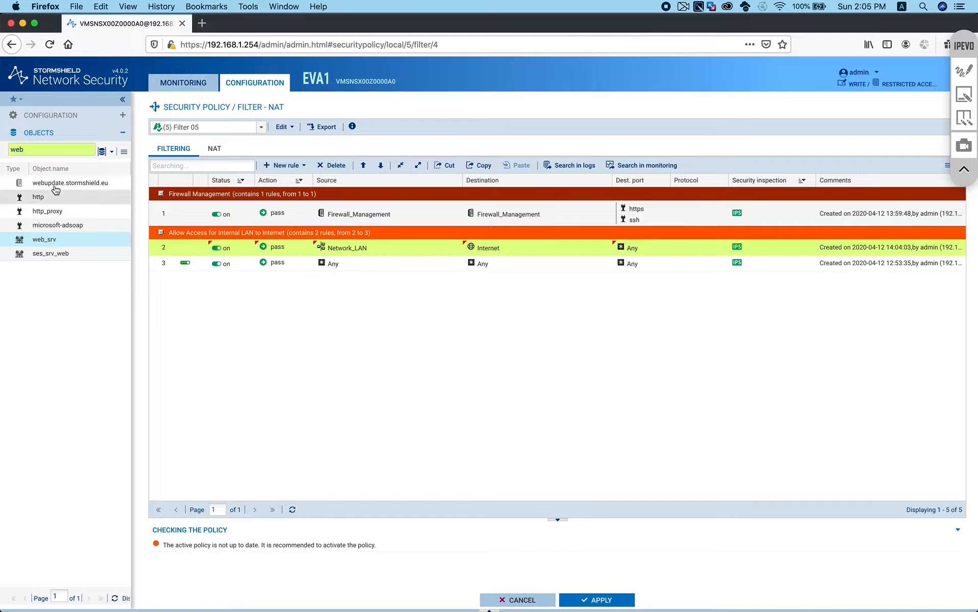
left_click_drag(49, 196, 638, 248)
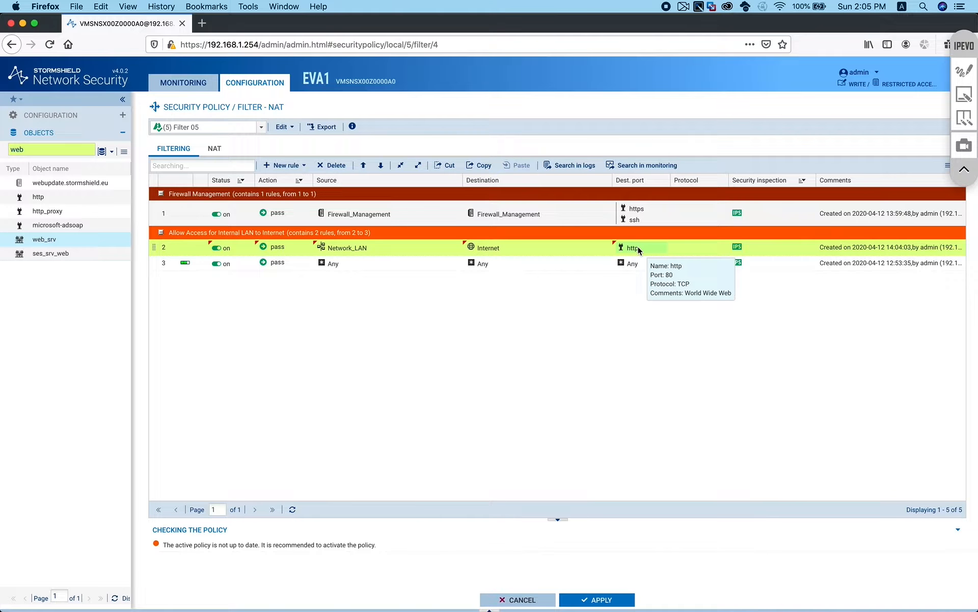
Review rule 2's inspection and URL filtering settings, then cancel without changes
double_click(764, 247)
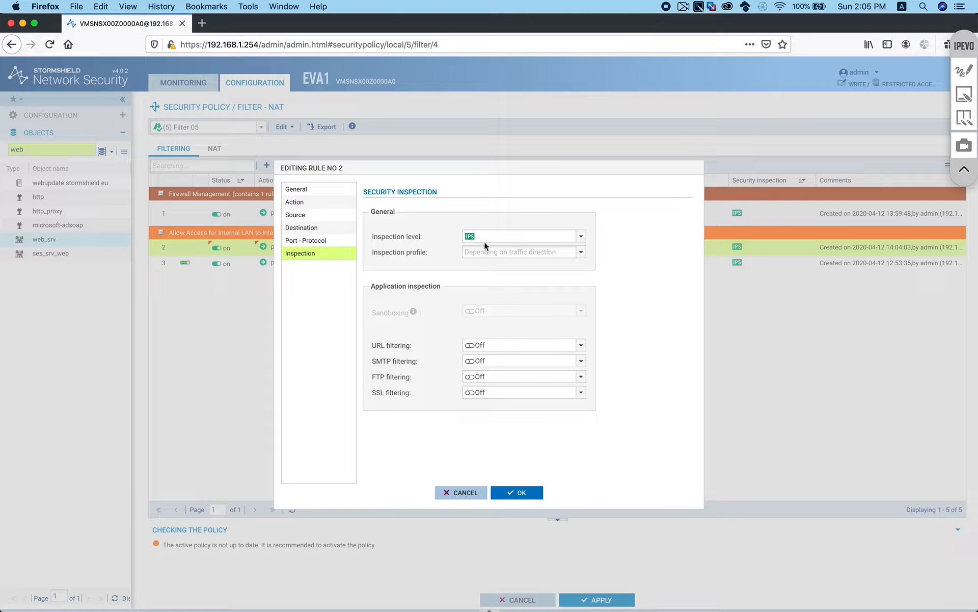
left_click(572, 343)
left_click(531, 348)
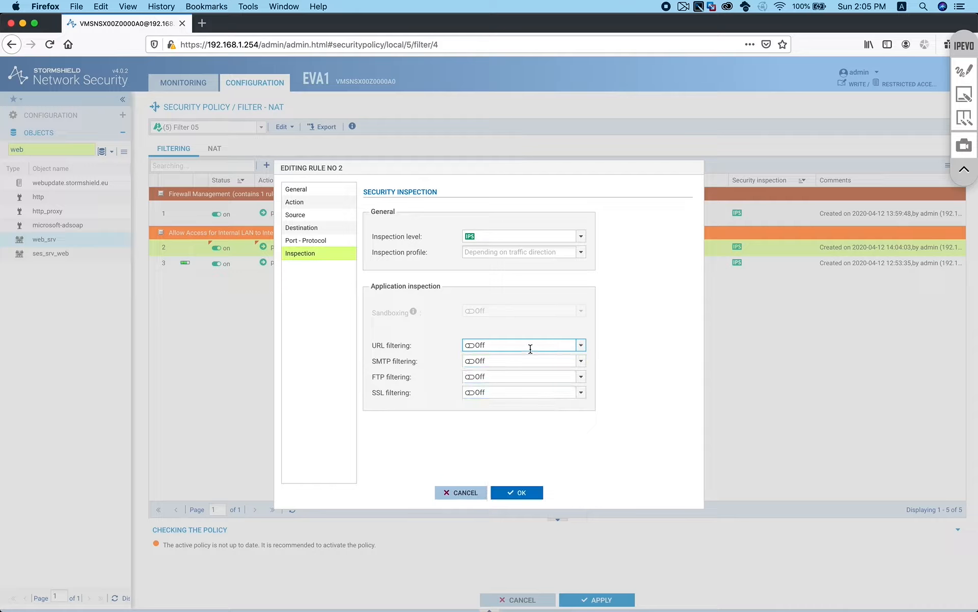
left_click(460, 491)
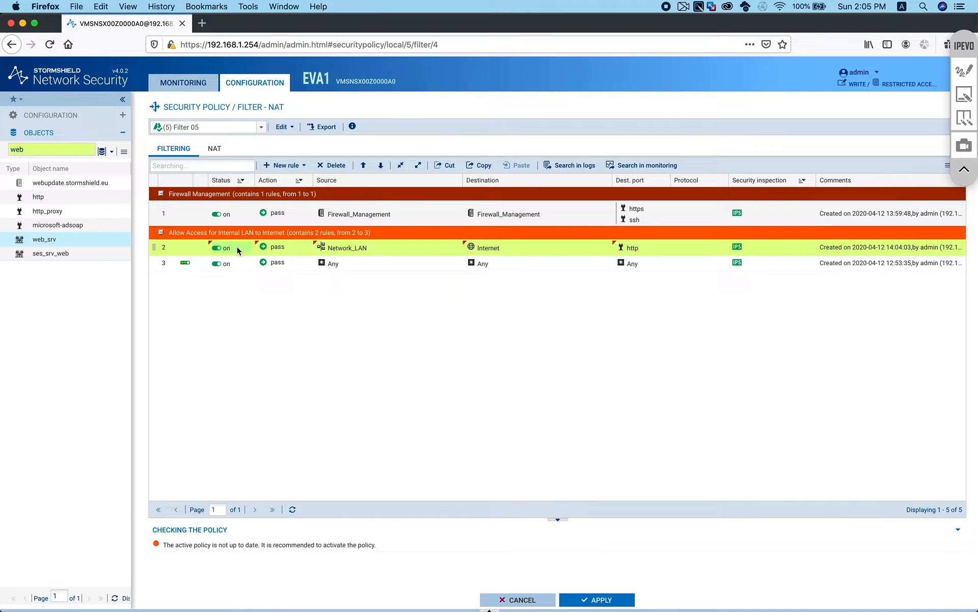
Copy rule 2 and paste it twice as rules 3 and 4
left_click(483, 166)
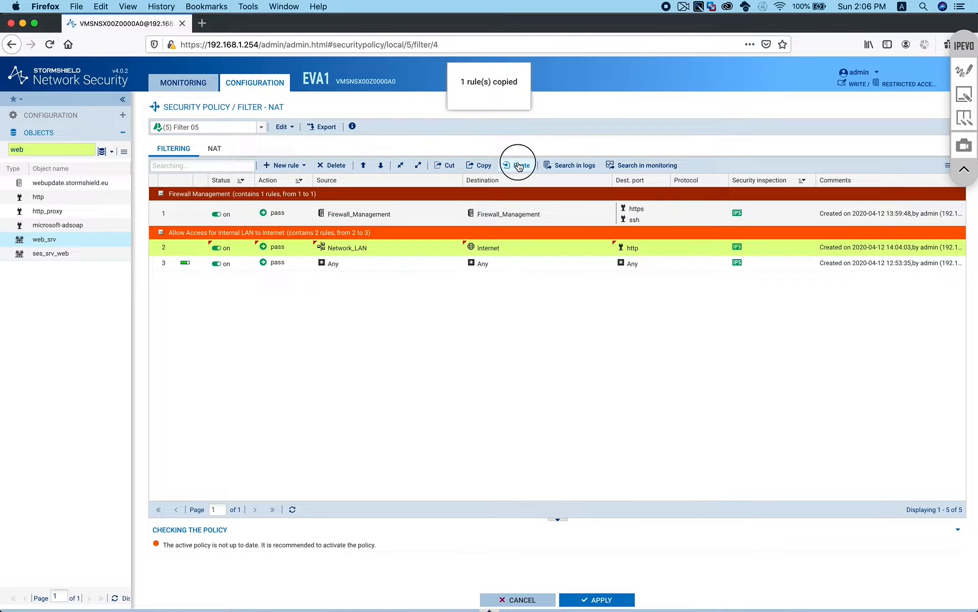
left_click(519, 165)
left_click(477, 166)
left_click(519, 165)
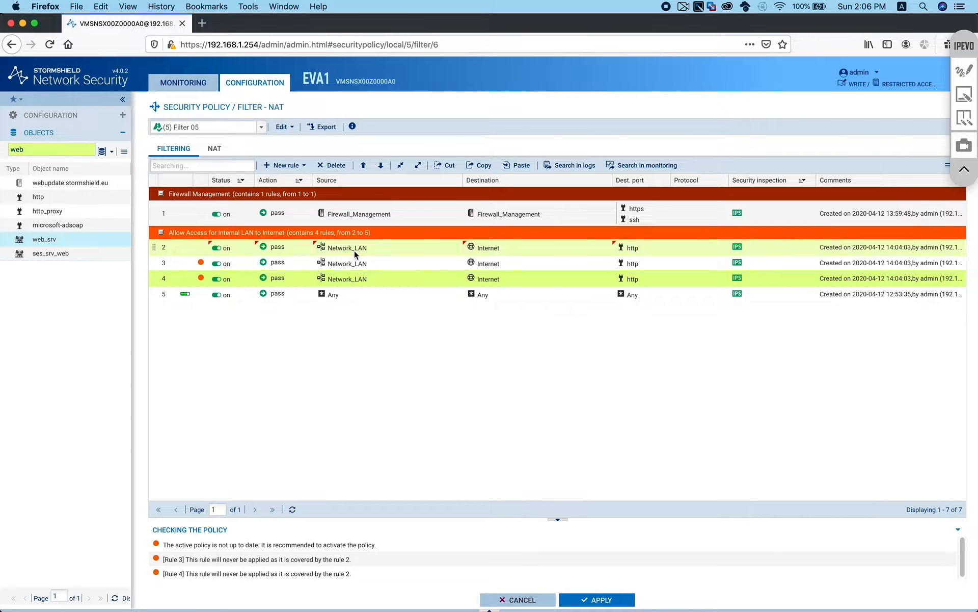
Set rule 3's destination port to dns
mouse_move(416, 261)
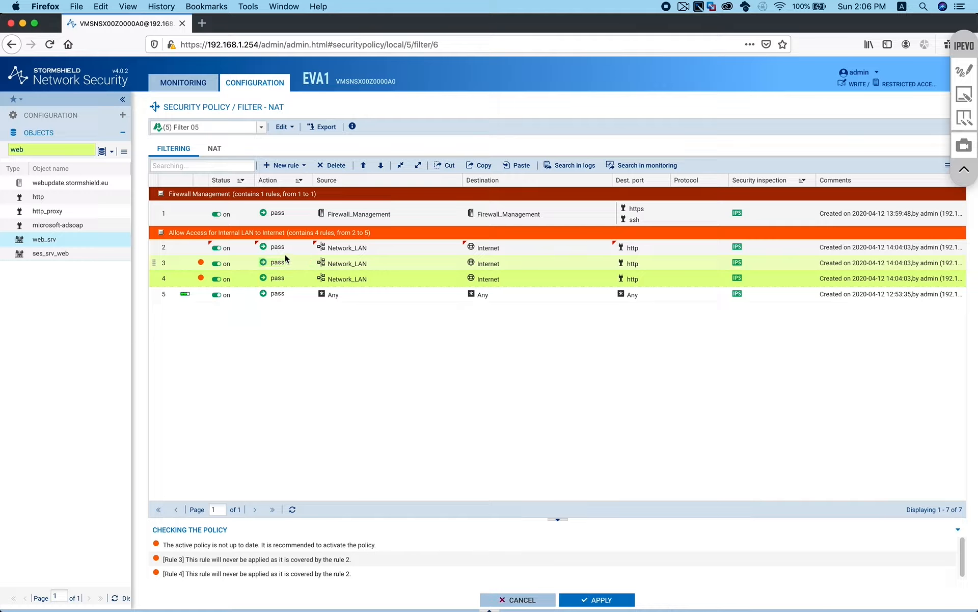
left_click(42, 149)
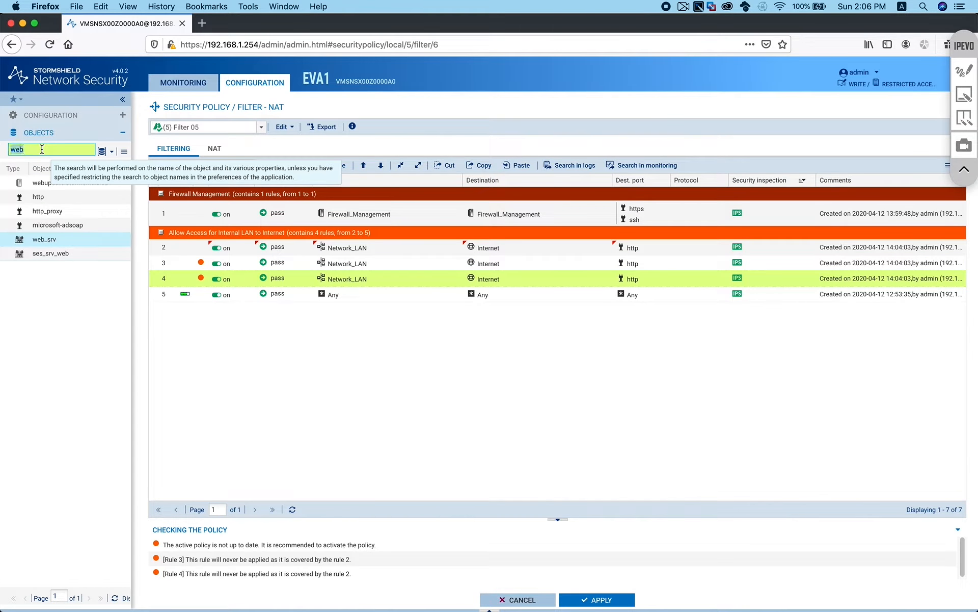
type("dns")
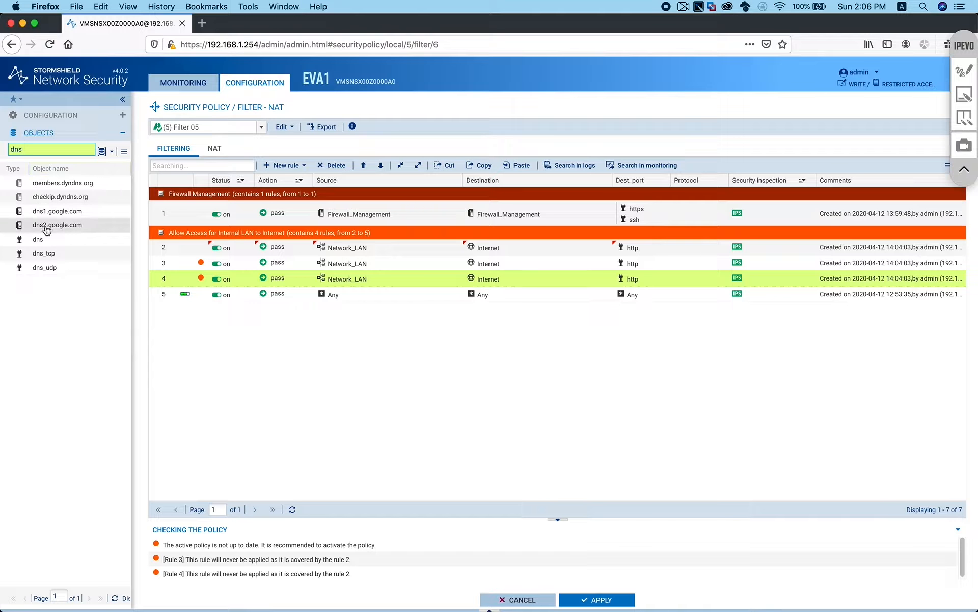
left_click_drag(38, 239, 636, 262)
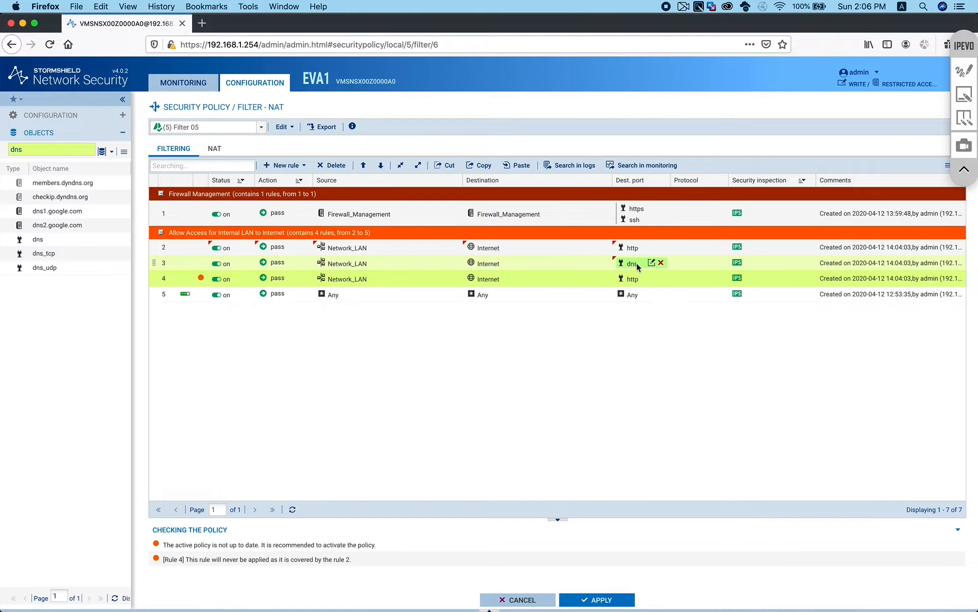
mouse_move(377, 262)
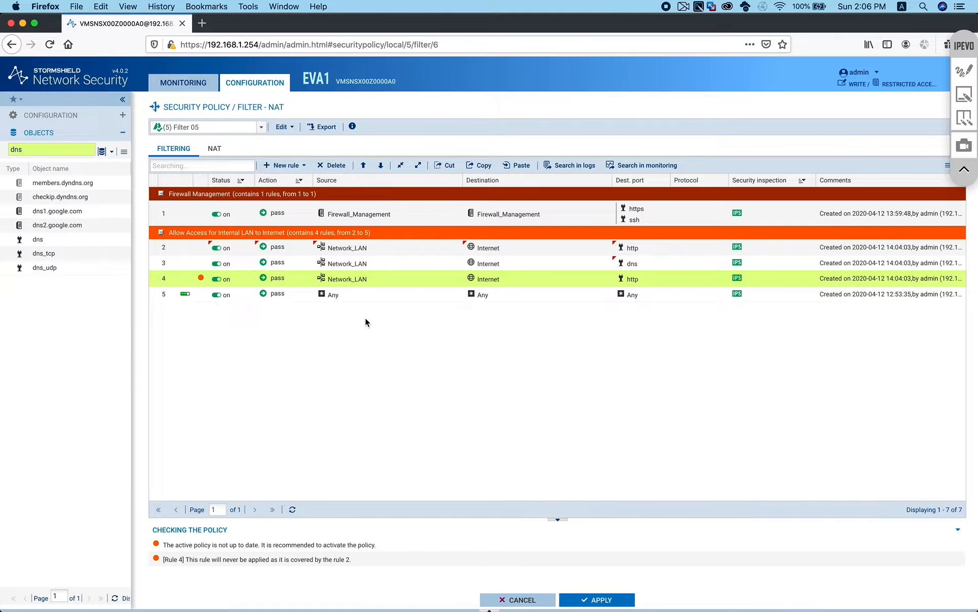
mouse_move(341, 263)
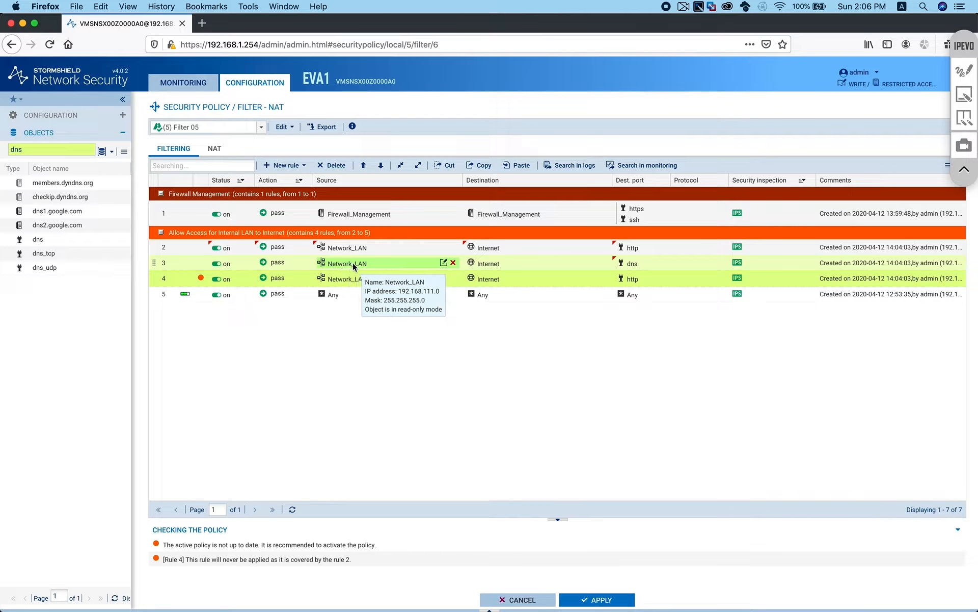
mouse_move(527, 265)
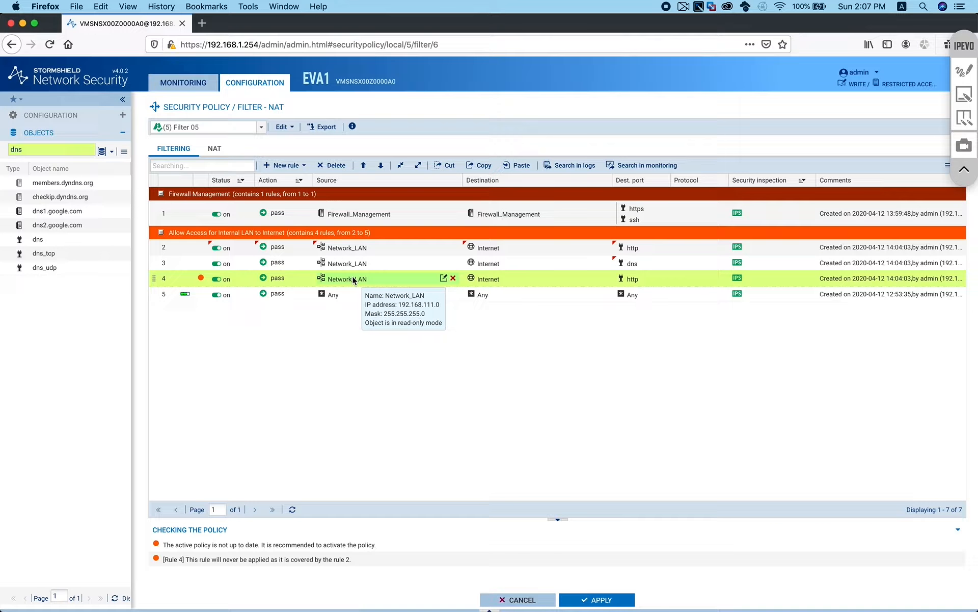
double_click(48, 149)
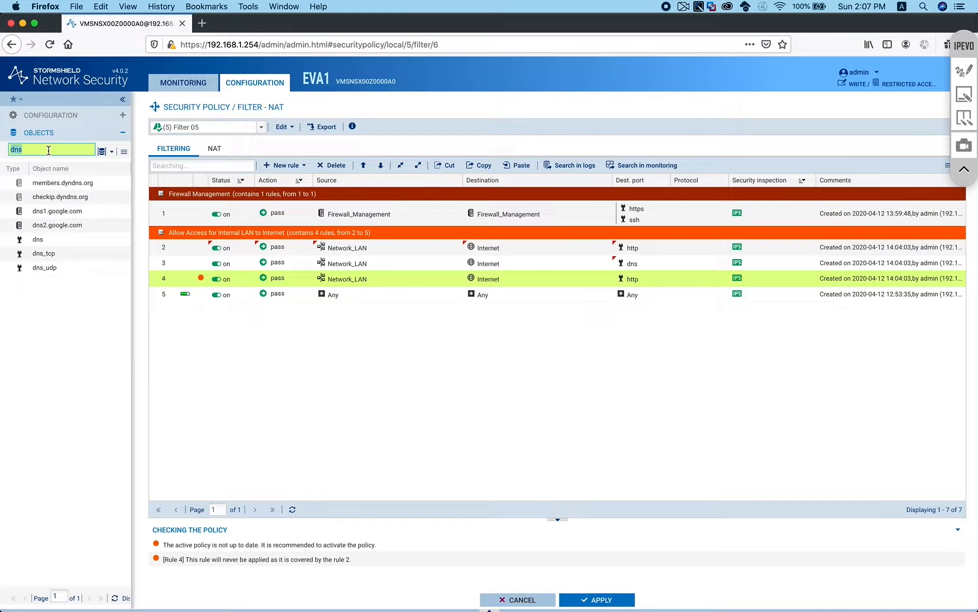
Set rule 4's destination port to https and paste an http rule copy as rule 5
type("http")
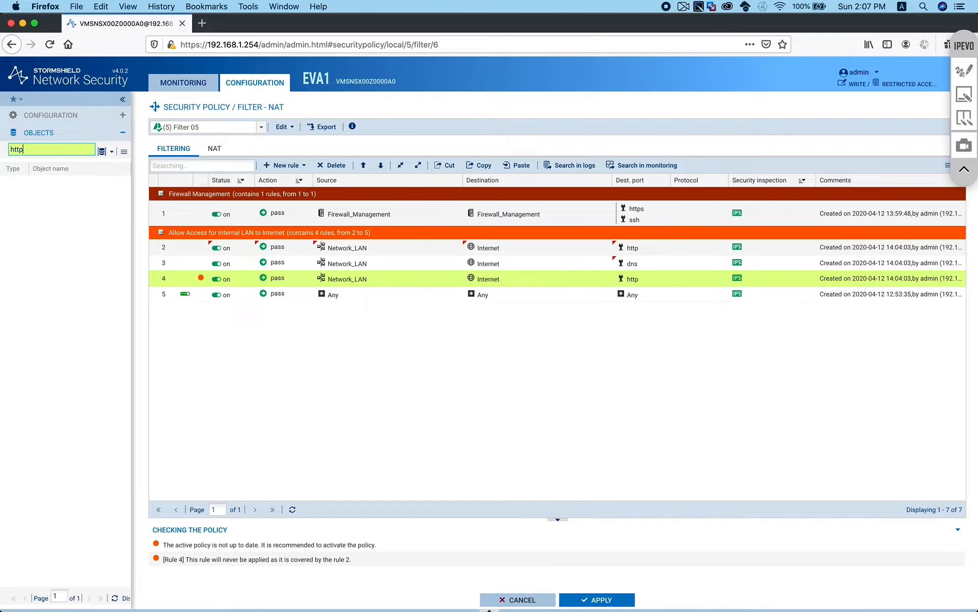
left_click_drag(50, 210, 634, 281)
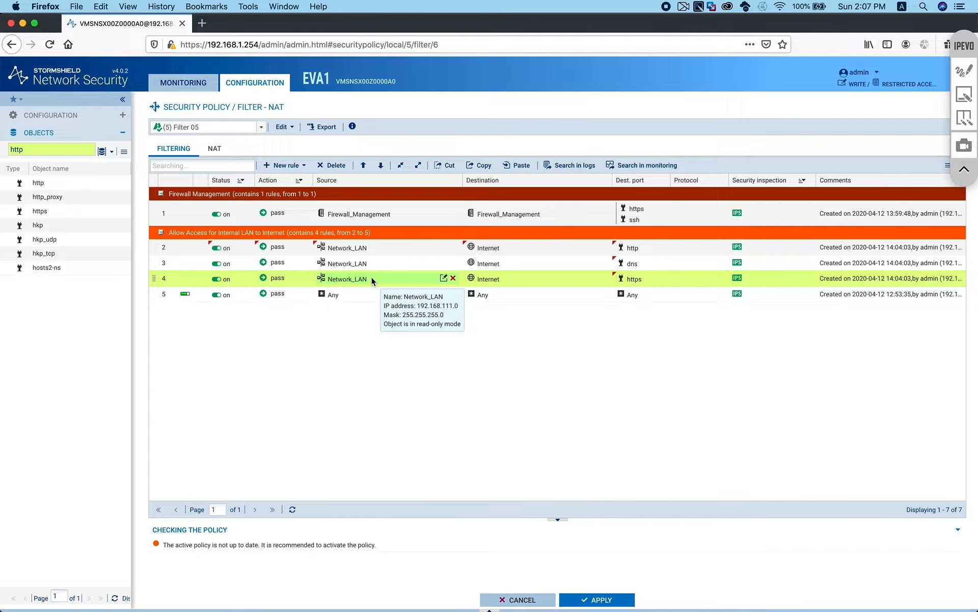
left_click(518, 165)
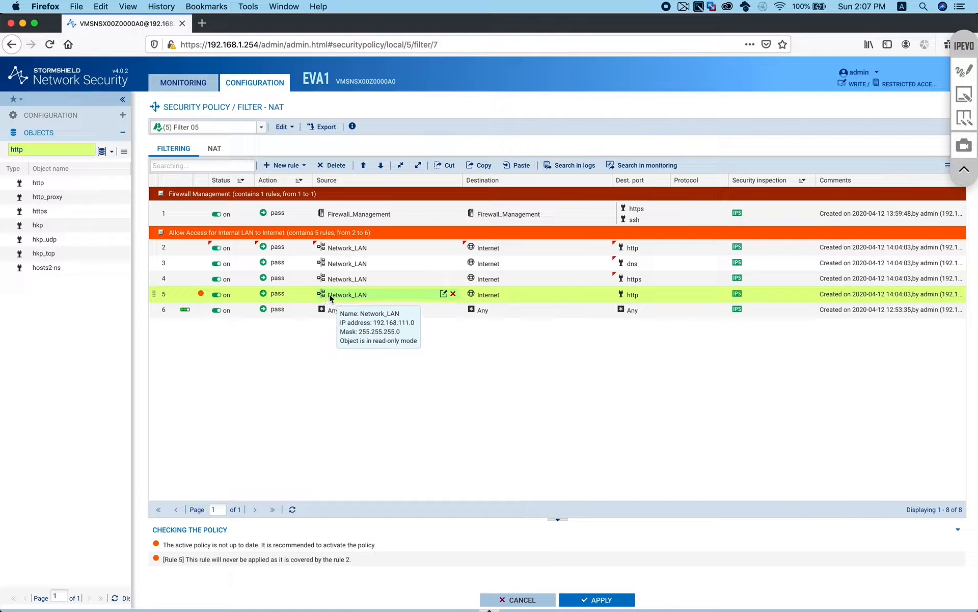
Set rule 5's destination to Network_Datacenter
double_click(72, 150)
type("data")
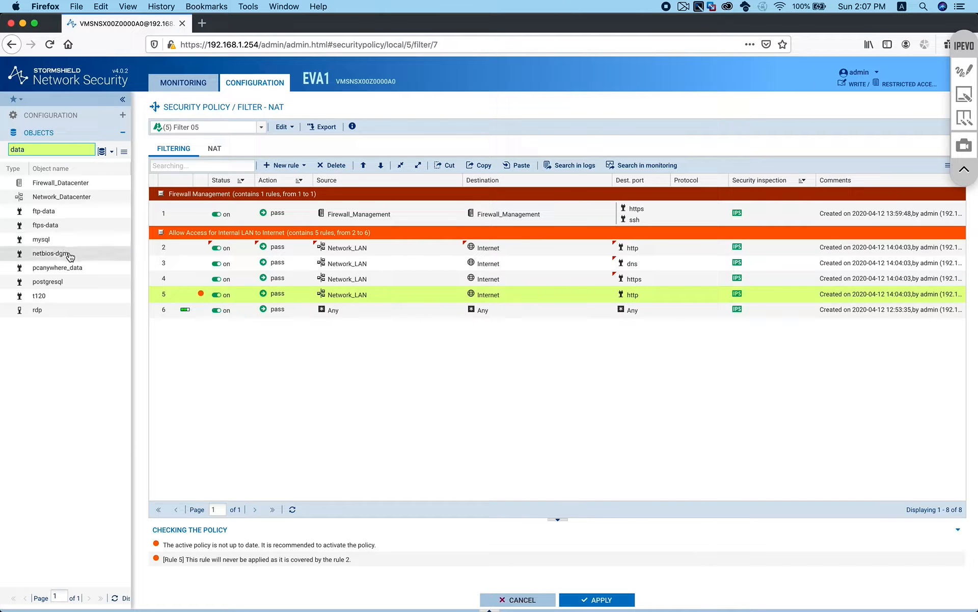
left_click_drag(71, 197, 488, 294)
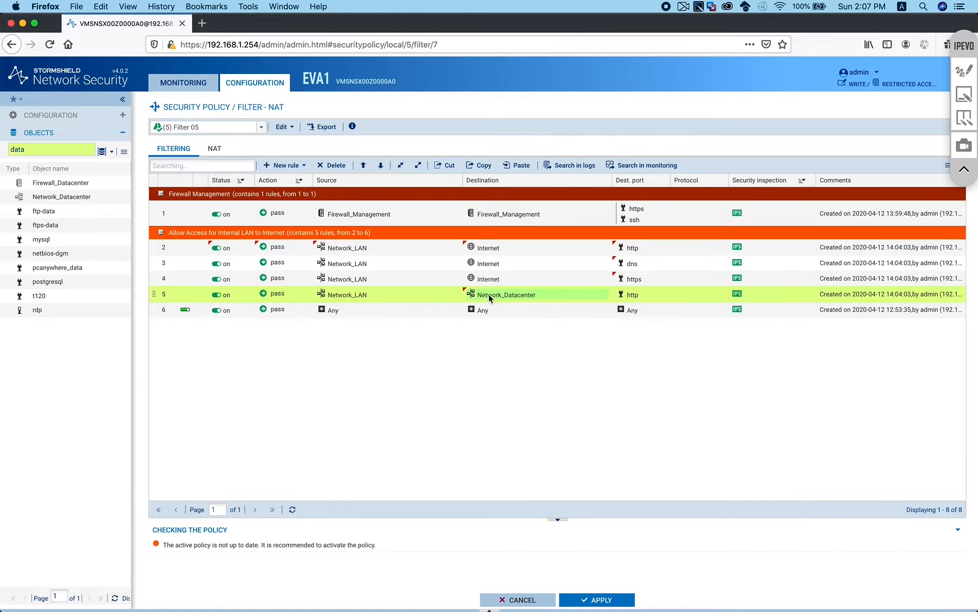
mouse_move(484, 294)
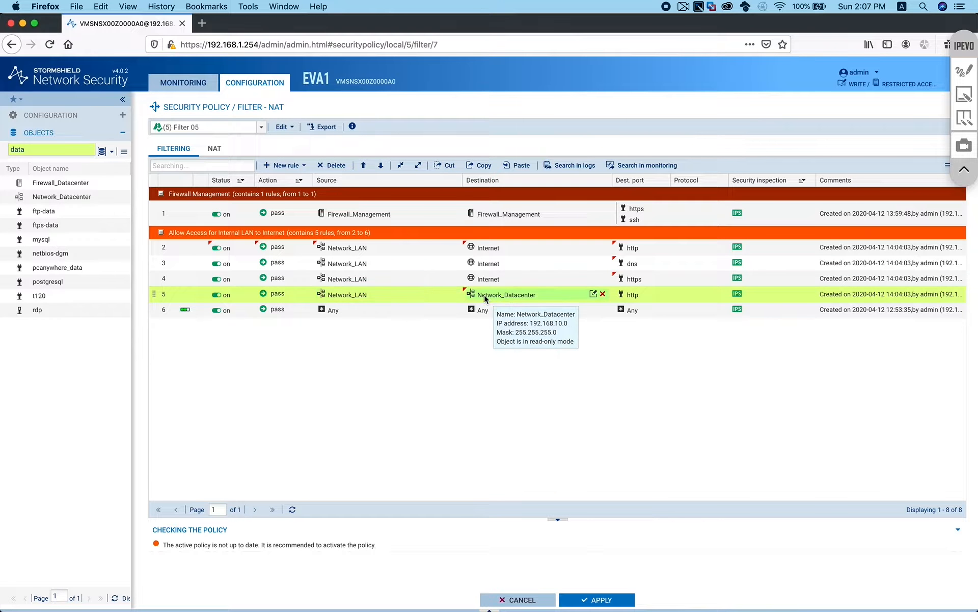
mouse_move(636, 295)
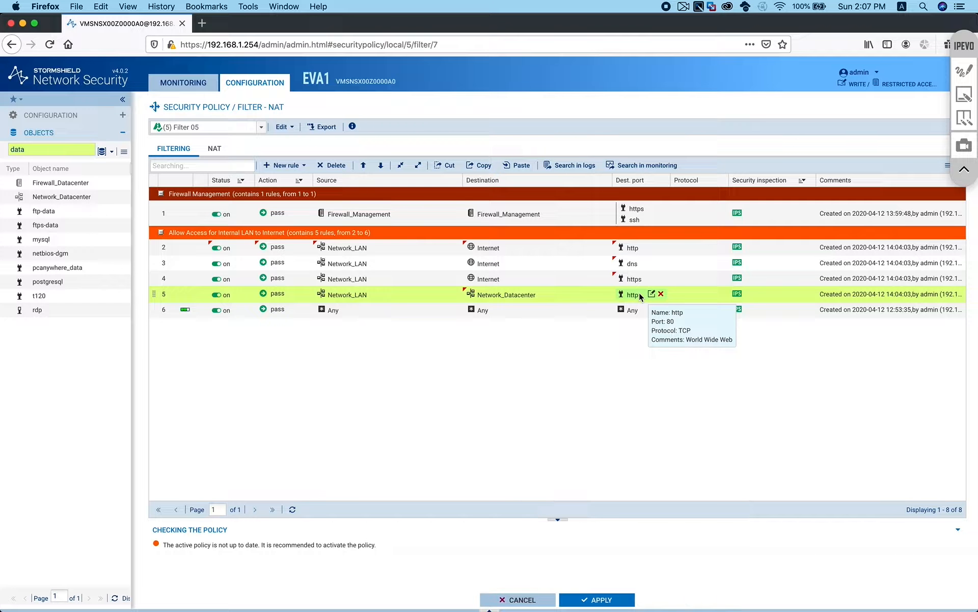
mouse_move(514, 296)
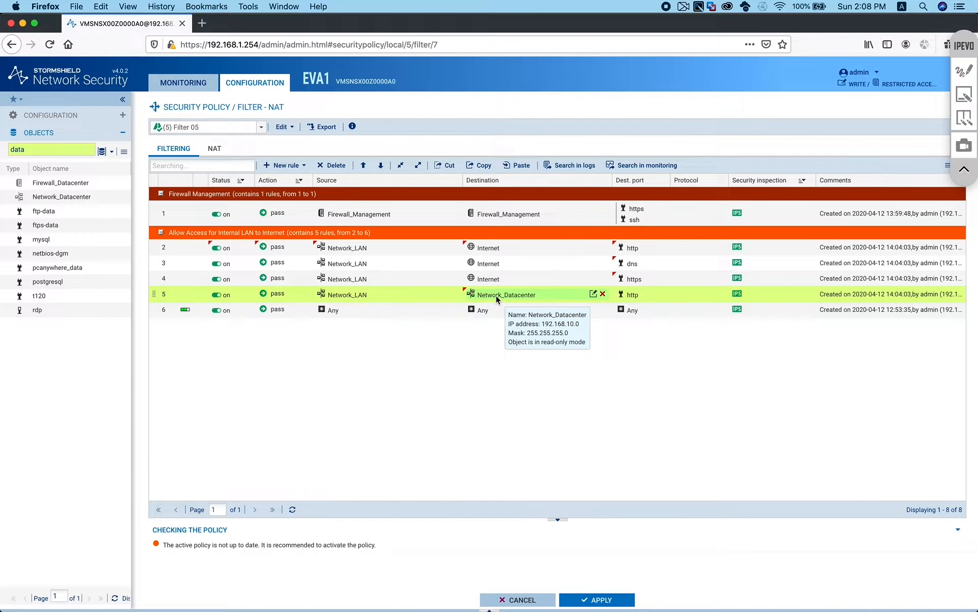
Switch to the PowerPoint network topology slide with LAN, datacenter servers and Internet router addresses
key("super+Tab")
key("super+Tab")
key("super+Tab")
key("super+Tab")
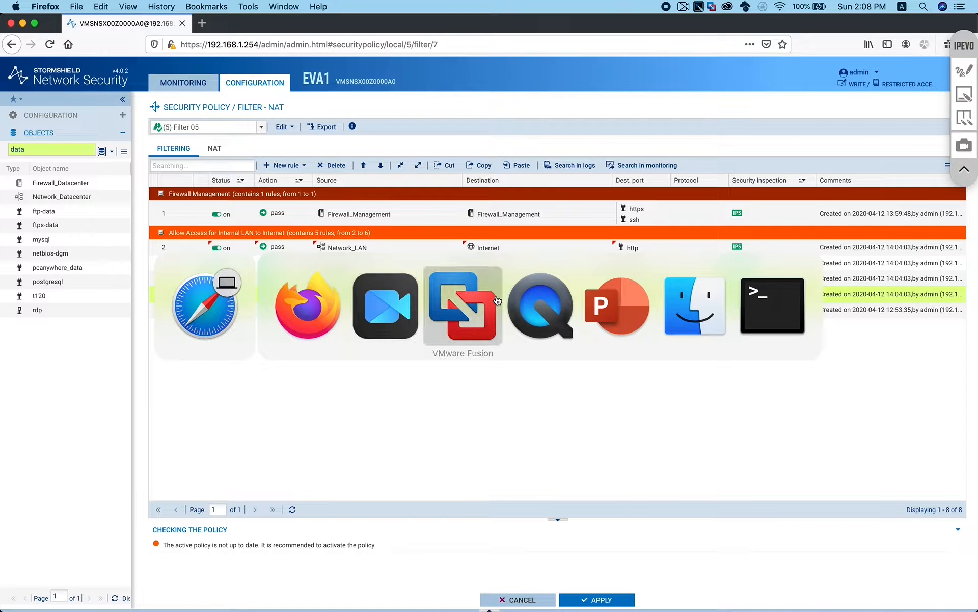
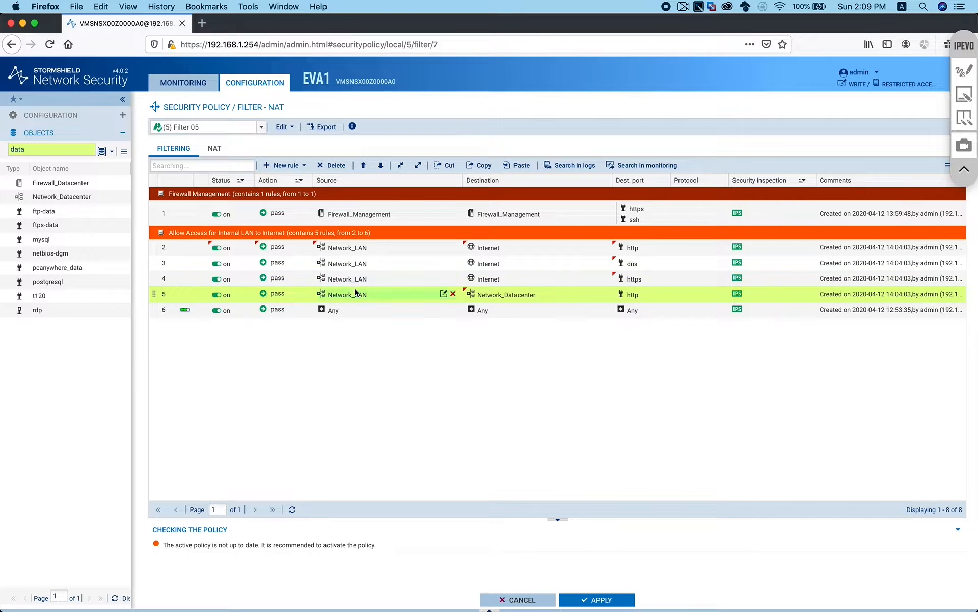
Insert a rule-grouping separator and move it below rule 5
left_click(297, 165)
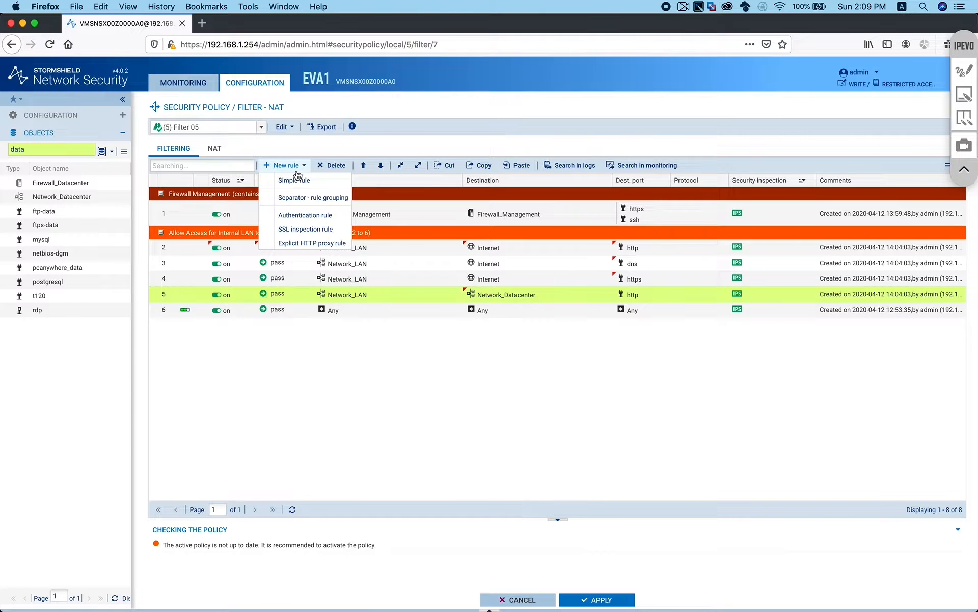
left_click(316, 197)
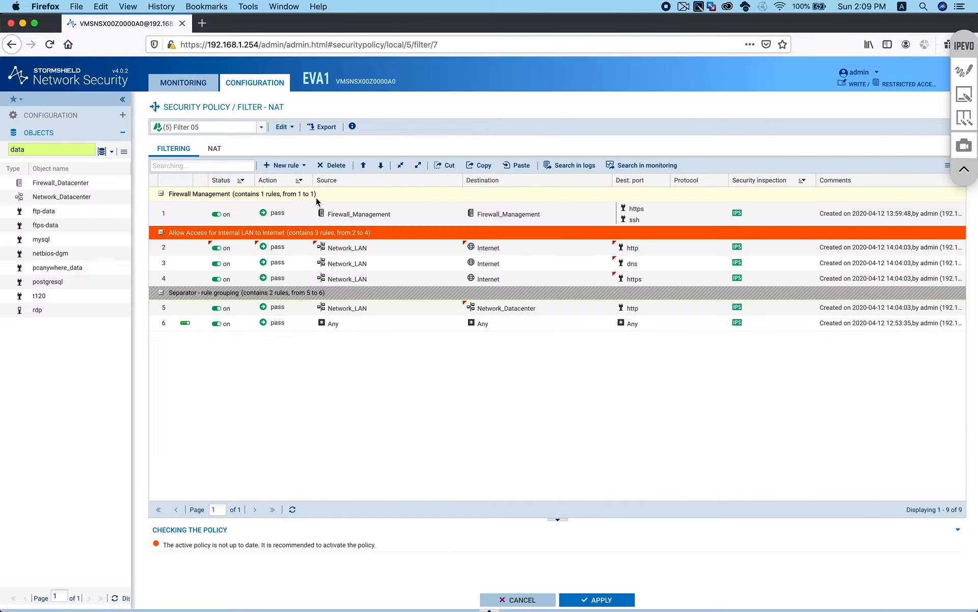
left_click(381, 165)
left_click(217, 309)
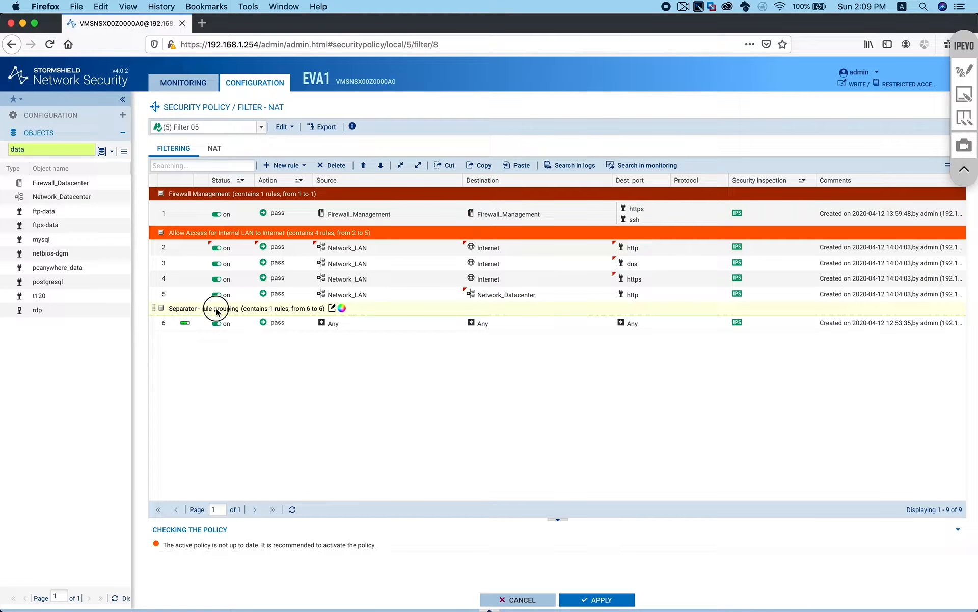
Name the group 'Access my web server from internet' and colour it orange
double_click(255, 310)
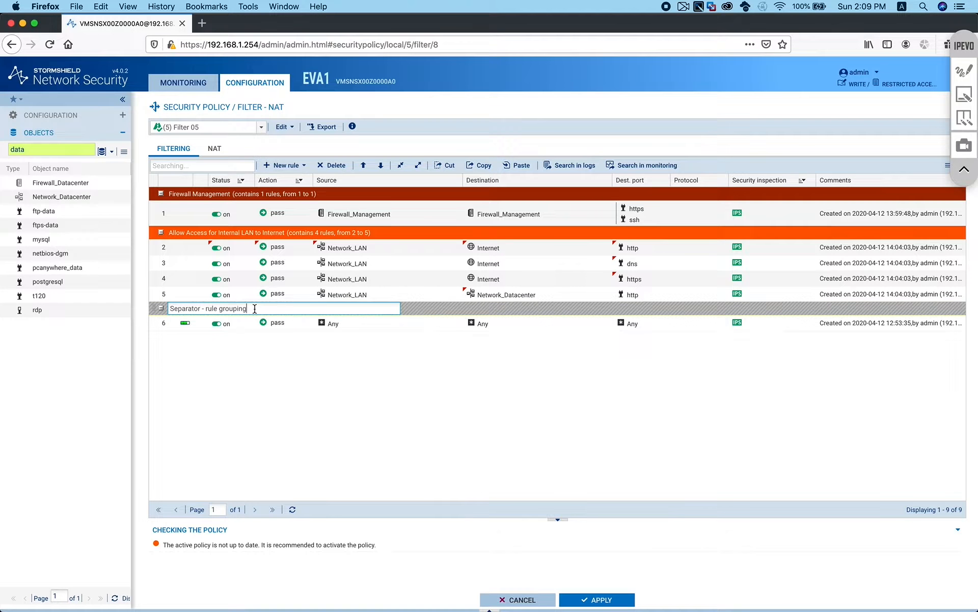
left_click_drag(255, 308, 141, 305)
type("A")
key("Return")
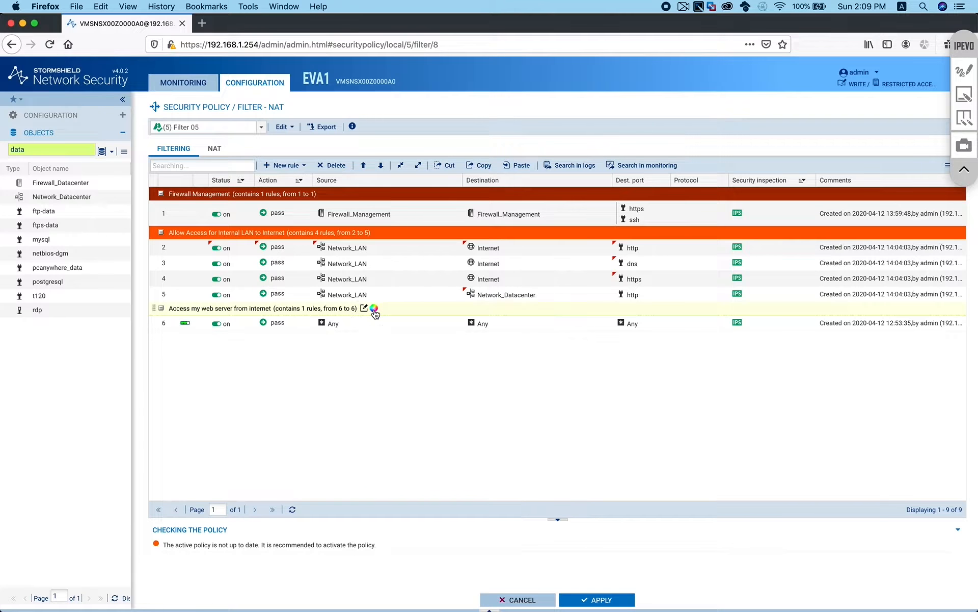
left_click(374, 309)
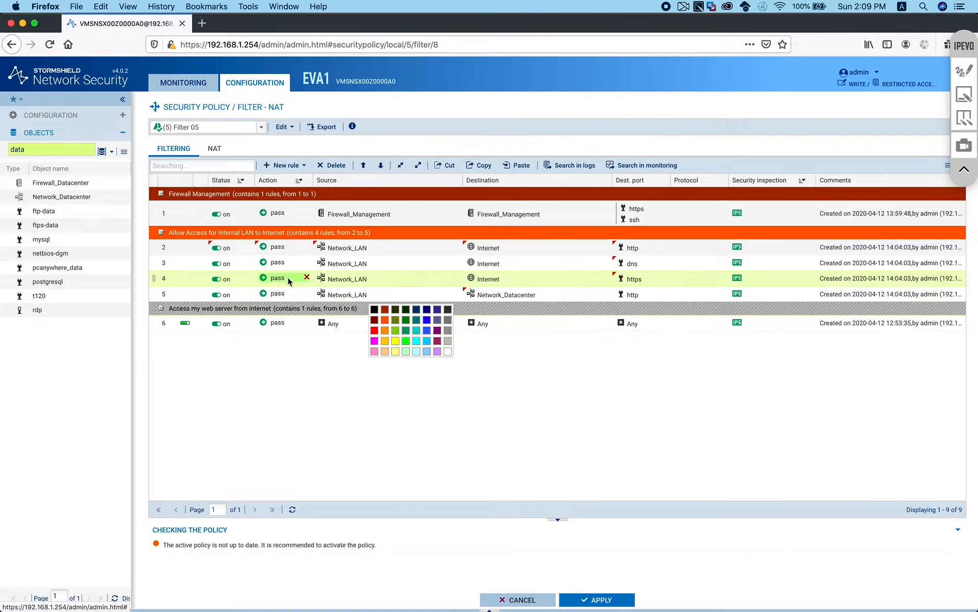
left_click(386, 334)
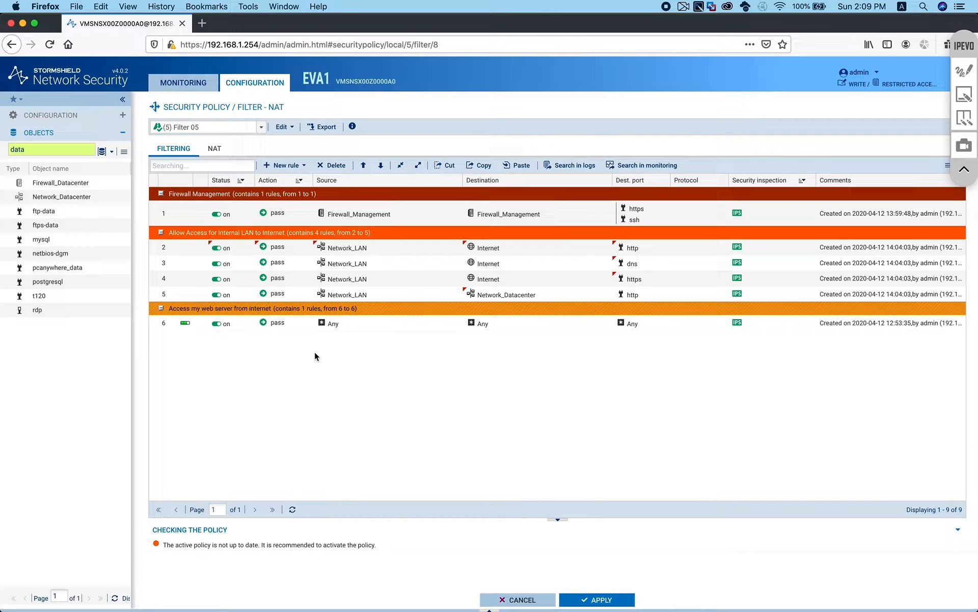
Add a pass rule 6 to the web server group with Internet as its source
left_click(285, 165)
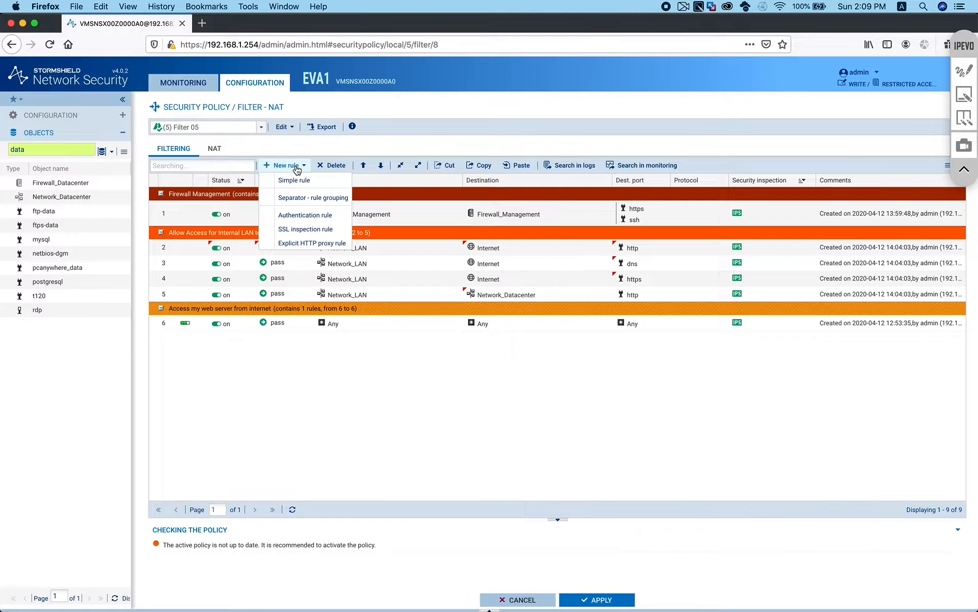
left_click(291, 180)
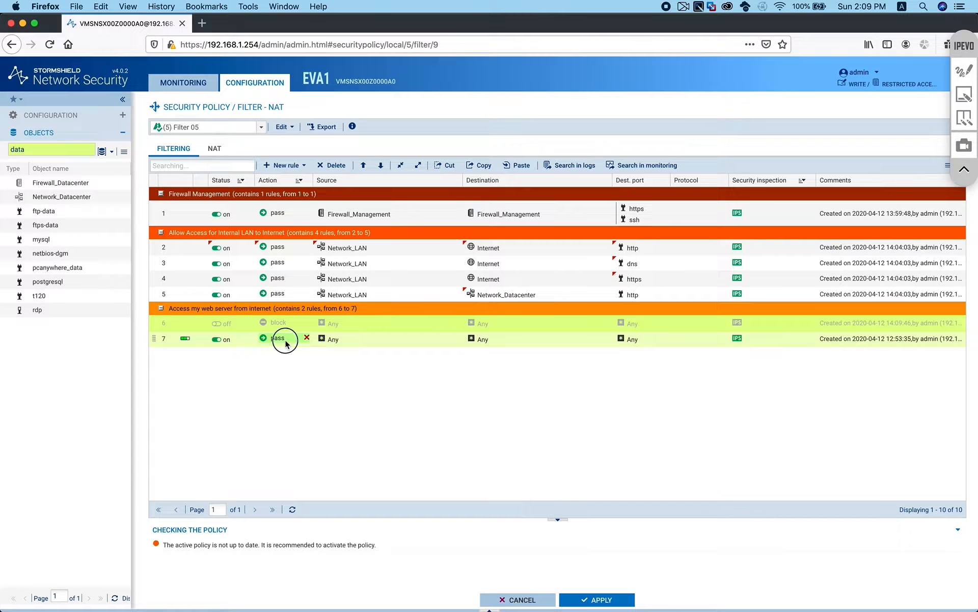
left_click(285, 342)
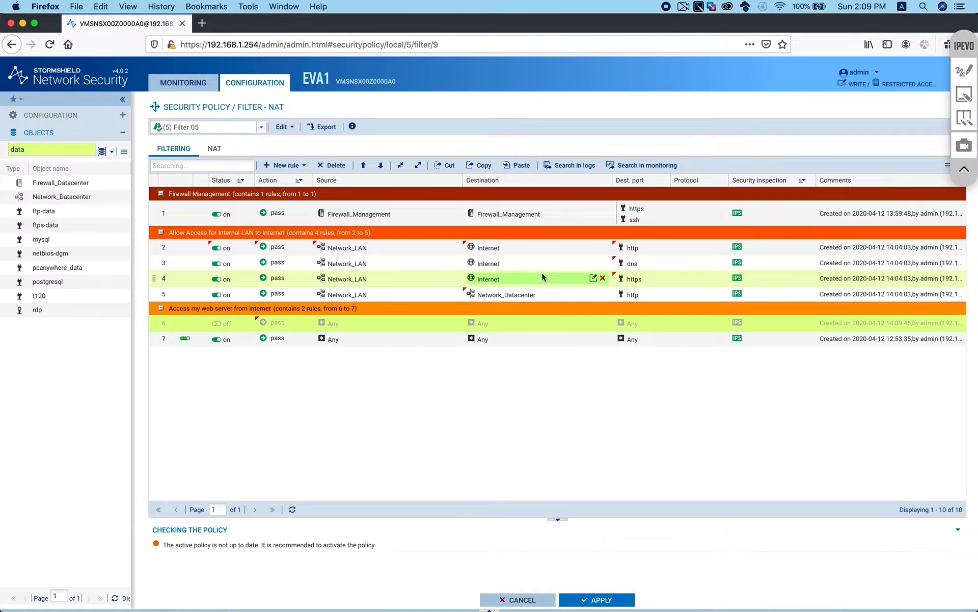
left_click_drag(499, 264, 332, 322)
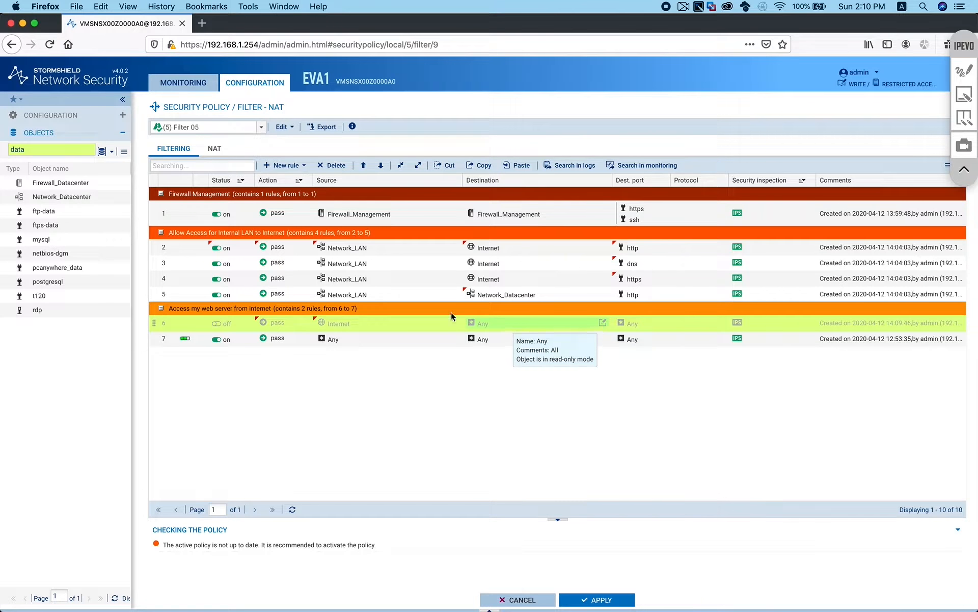
Set rule 6's destination to Firewall_WAN on port http and enable the rule
left_click_drag(51, 149, 2, 149)
type("f")
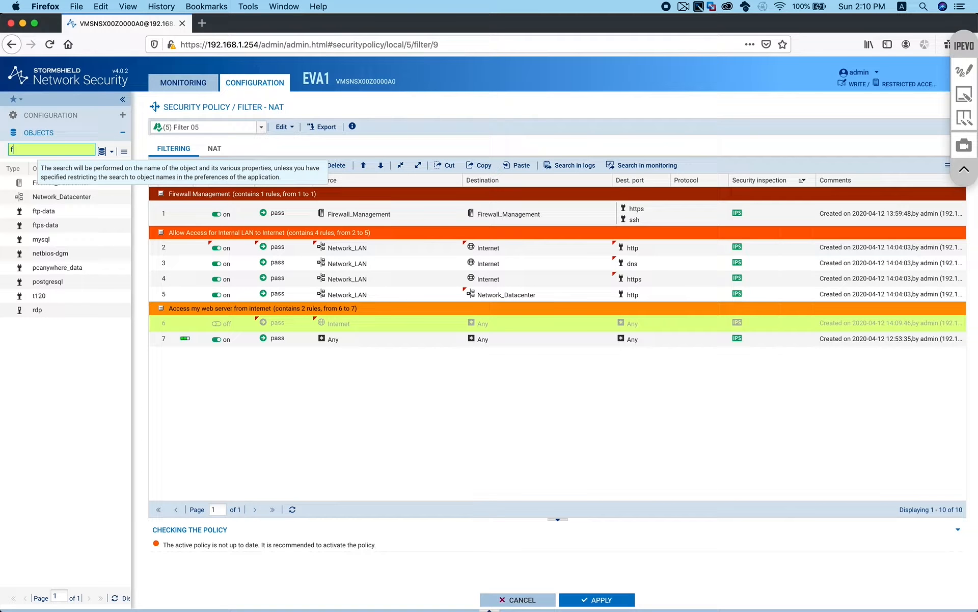
type("irewall")
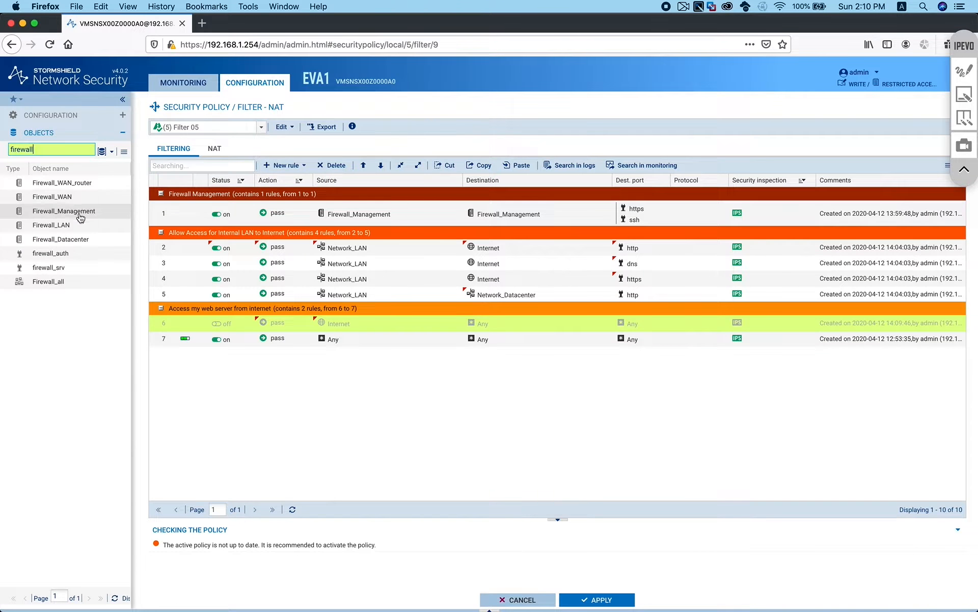
left_click_drag(56, 200, 506, 322)
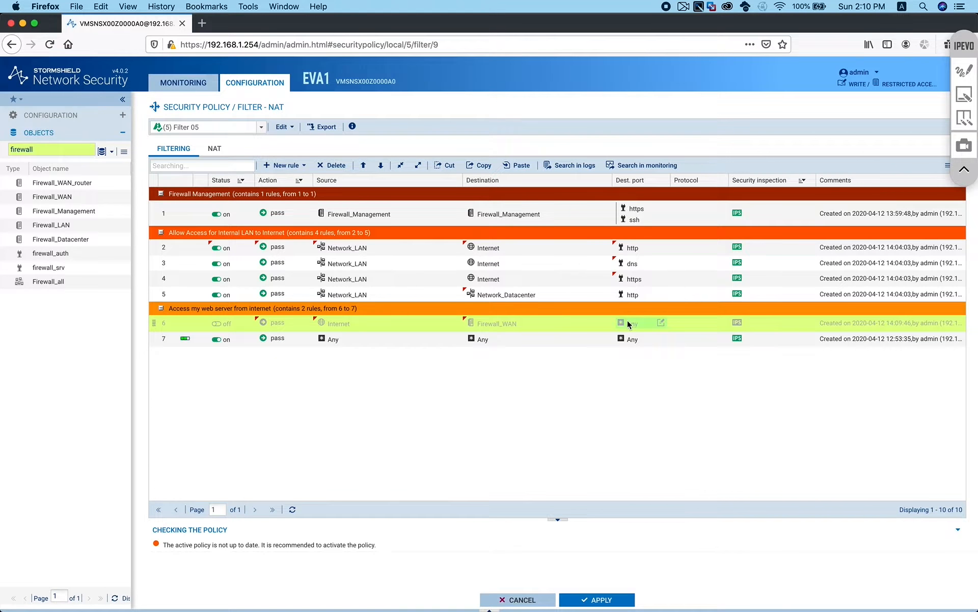
mouse_move(636, 250)
left_click_drag(636, 249, 634, 324)
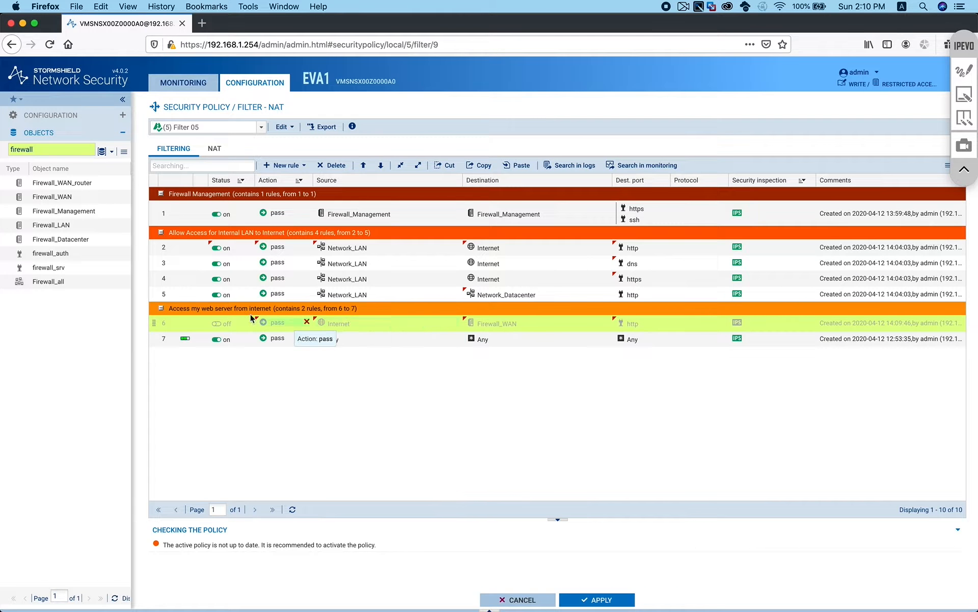
left_click(218, 323)
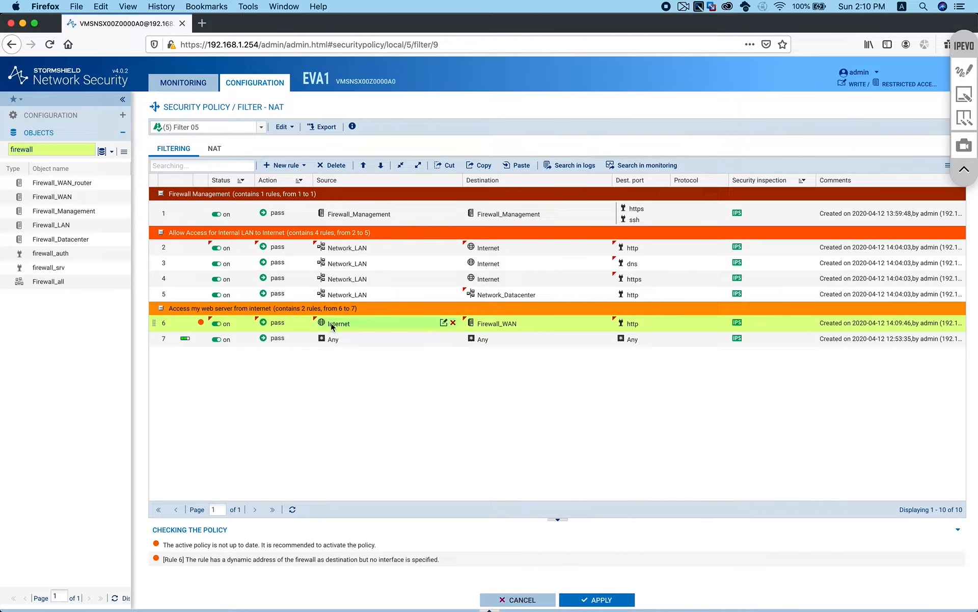
mouse_move(495, 325)
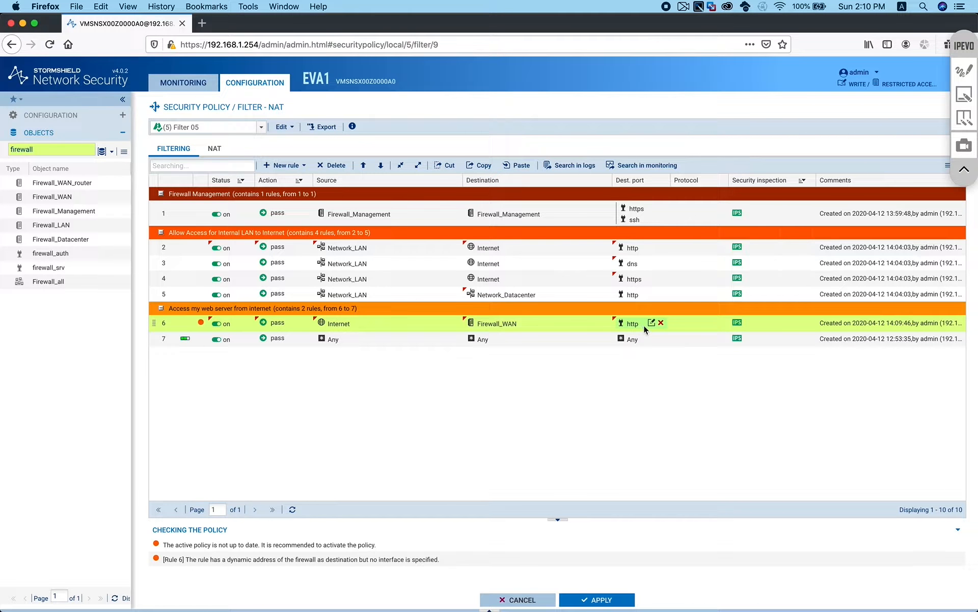
mouse_move(636, 327)
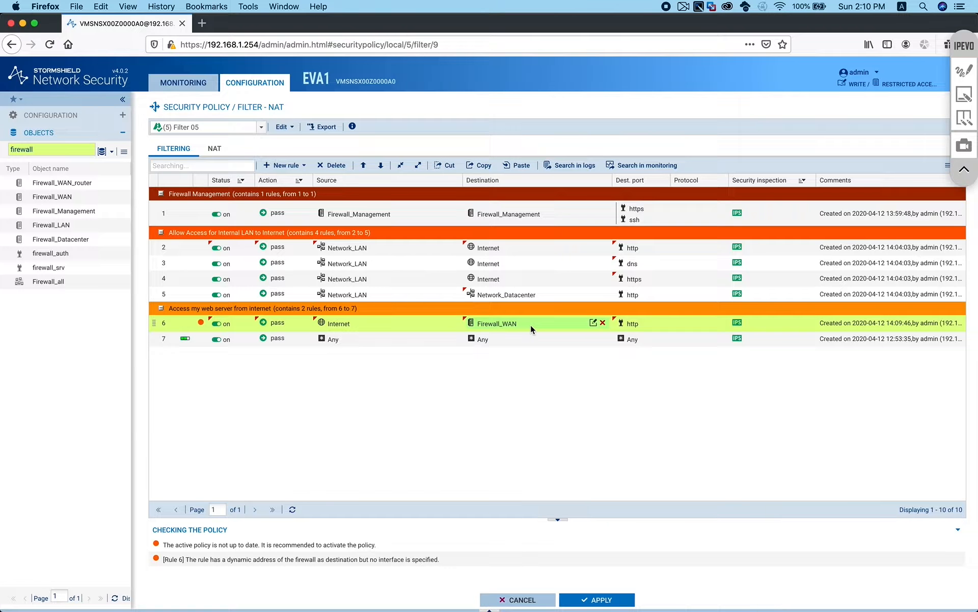
mouse_move(438, 325)
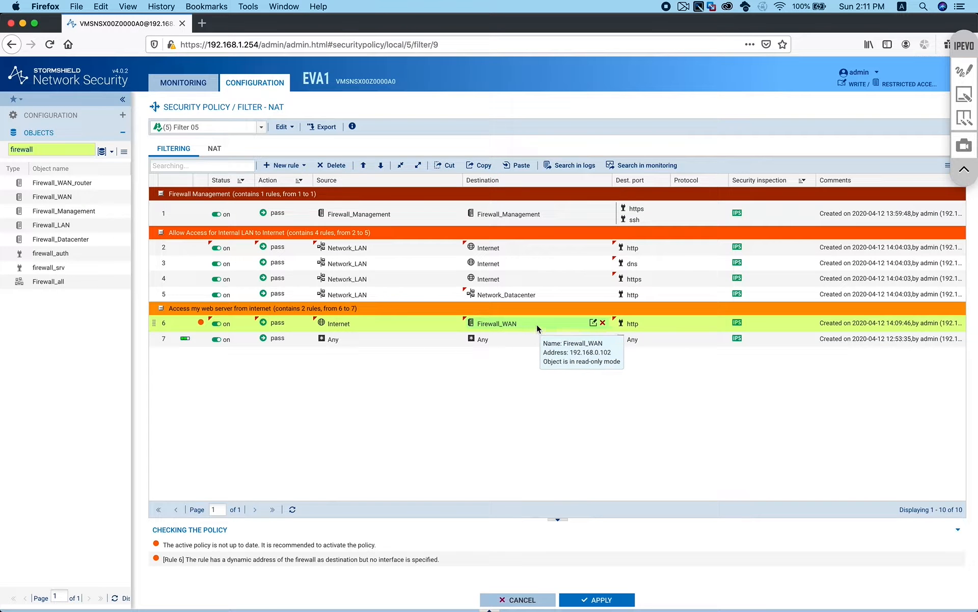
Insert a rule-grouping separator above rule 7
left_click(387, 338)
left_click(304, 167)
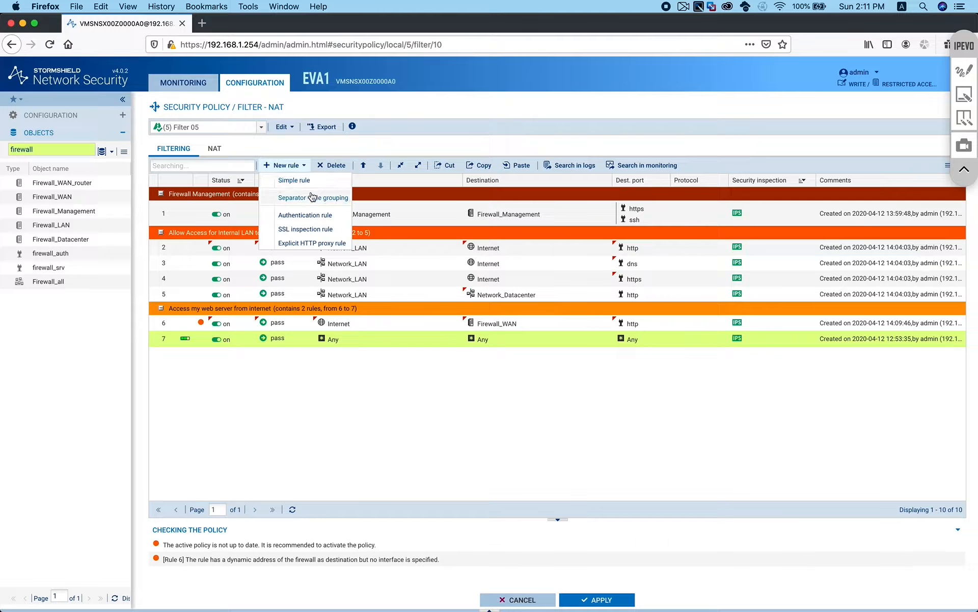
left_click(316, 196)
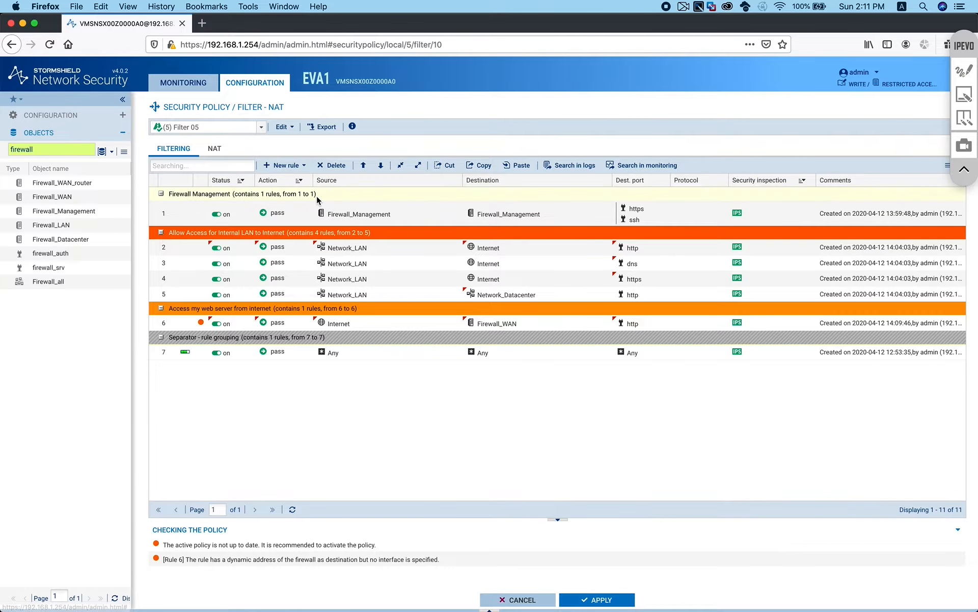
Rename the new group 'Allow ICMP' and colour it yellow
double_click(300, 337)
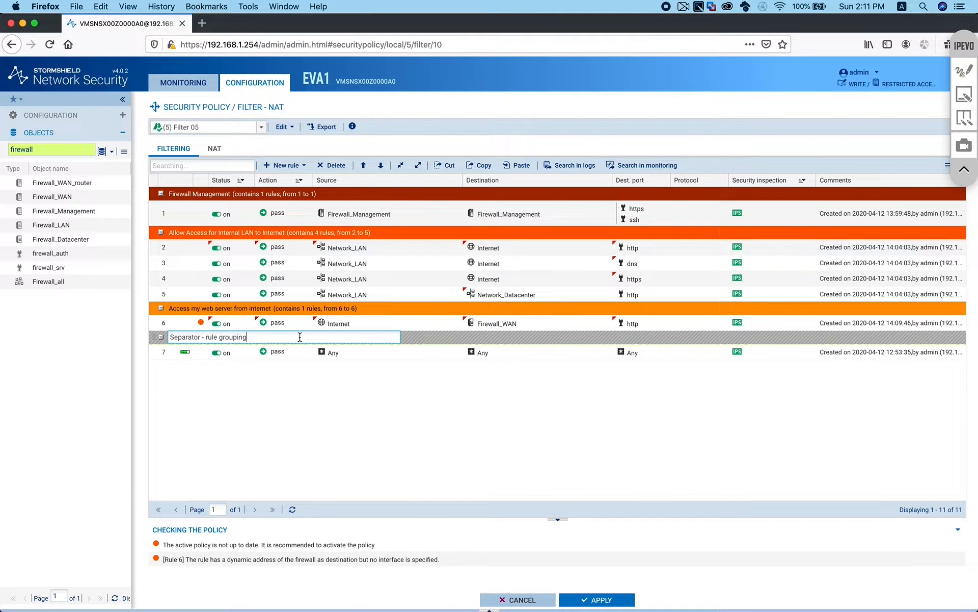
left_click_drag(179, 336, 145, 335)
left_click_drag(260, 336, 137, 335)
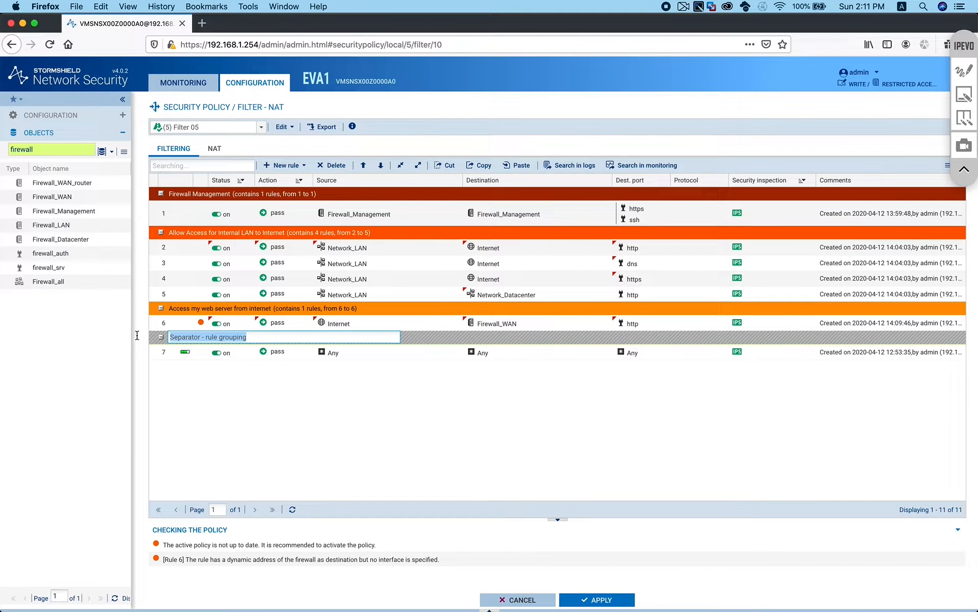
key("BackSpace")
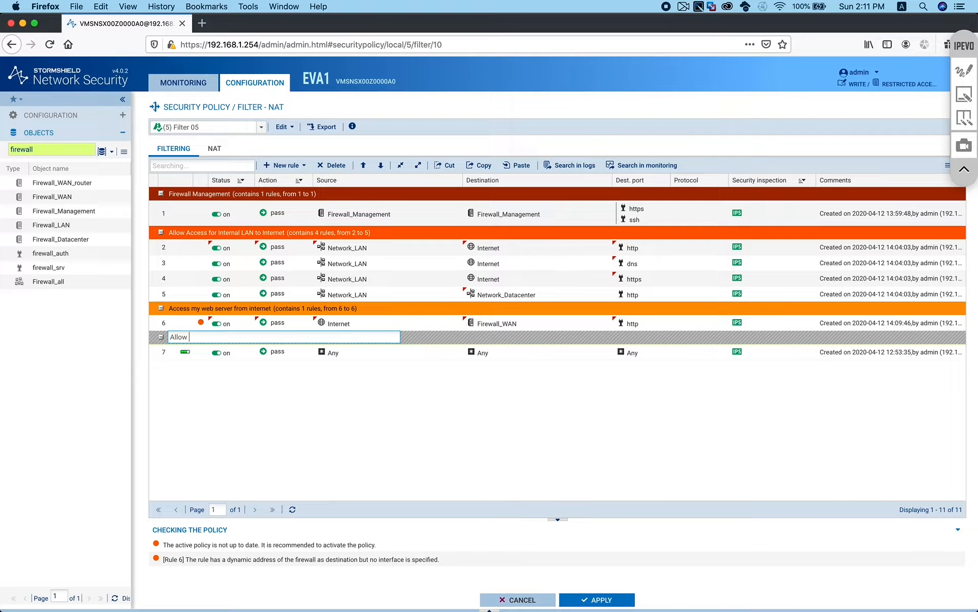
type("Allow ICMP")
left_click(287, 410)
left_click(305, 338)
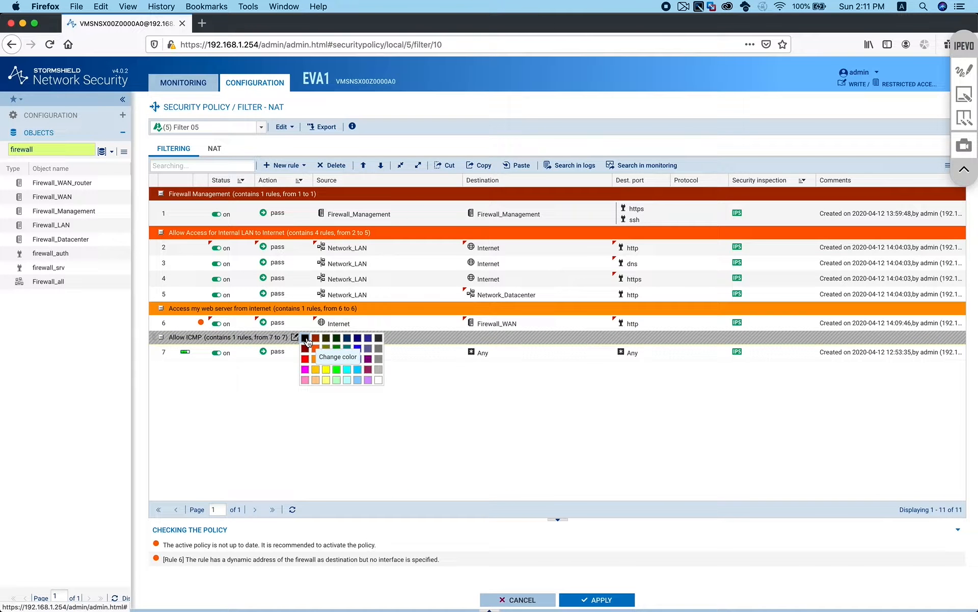
left_click(317, 371)
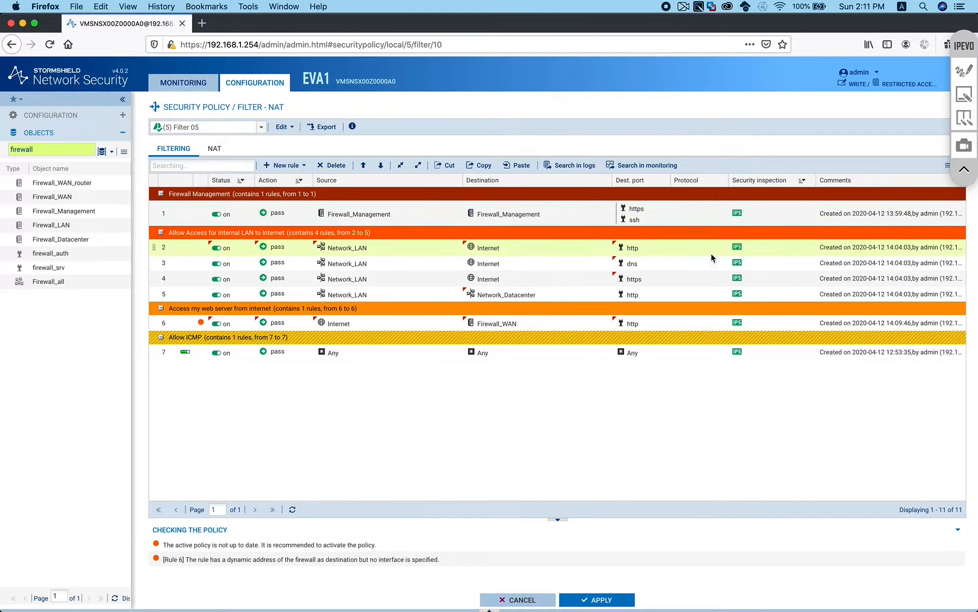
Set rule 7 to IP protocol icmp with ICMP message Echo request (Ping)
double_click(702, 353)
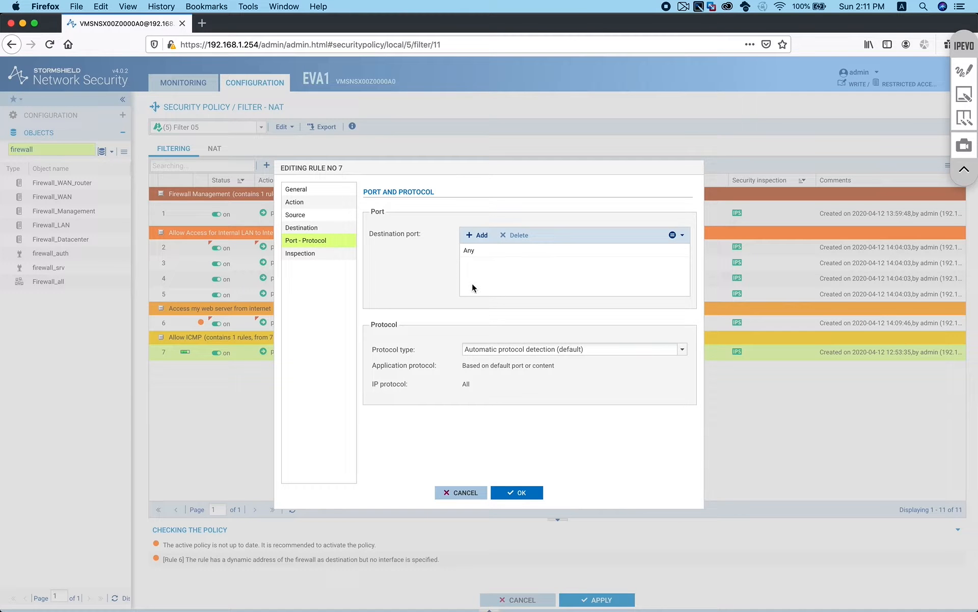
left_click(487, 251)
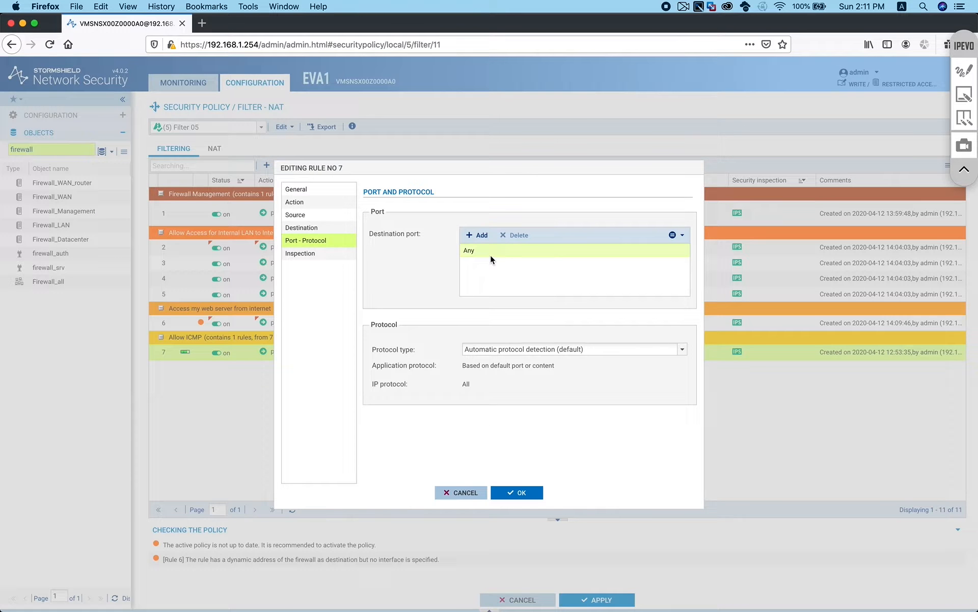
left_click(683, 350)
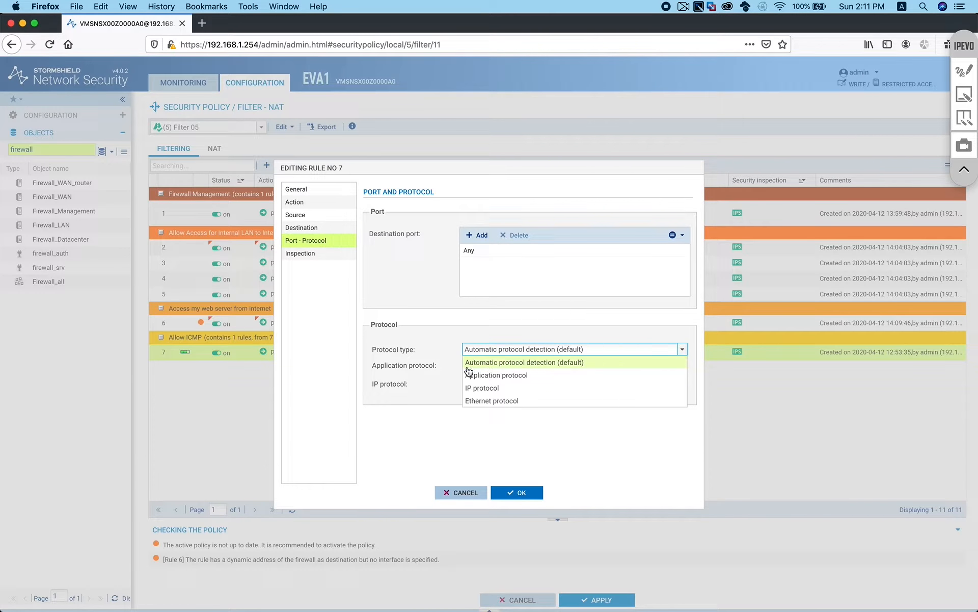
left_click(487, 388)
left_click(671, 383)
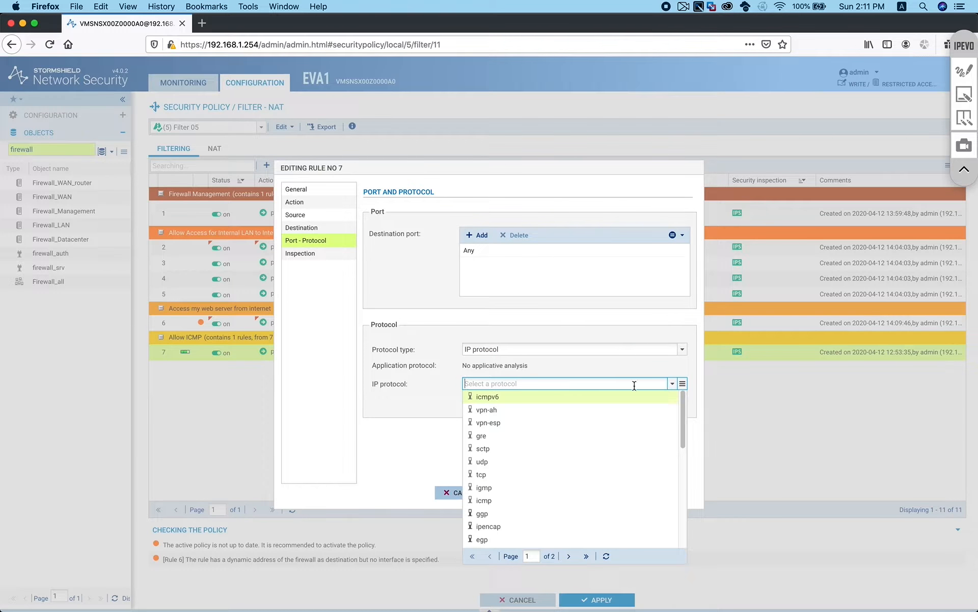
scroll(523, 466, "down", 2)
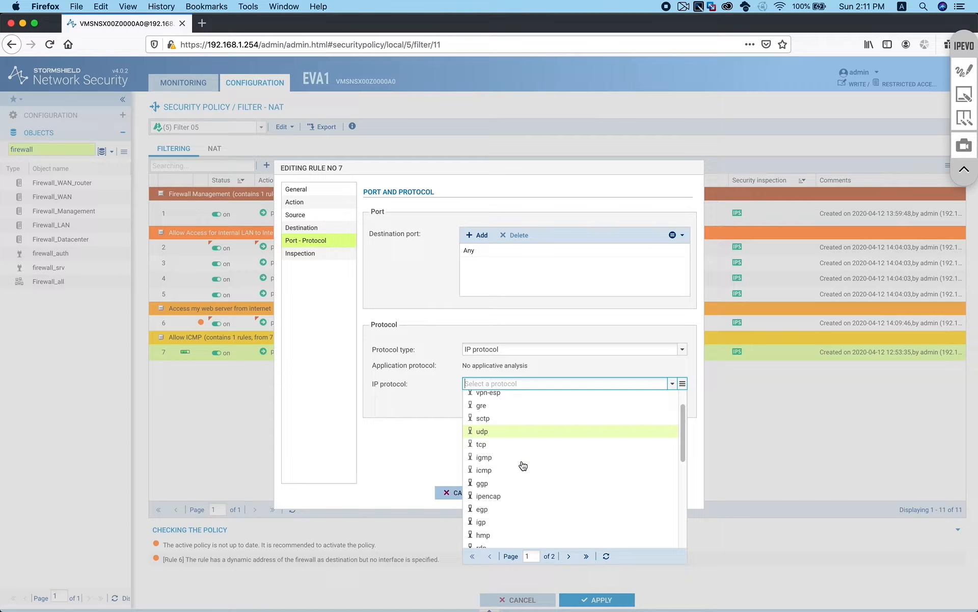
left_click(490, 471)
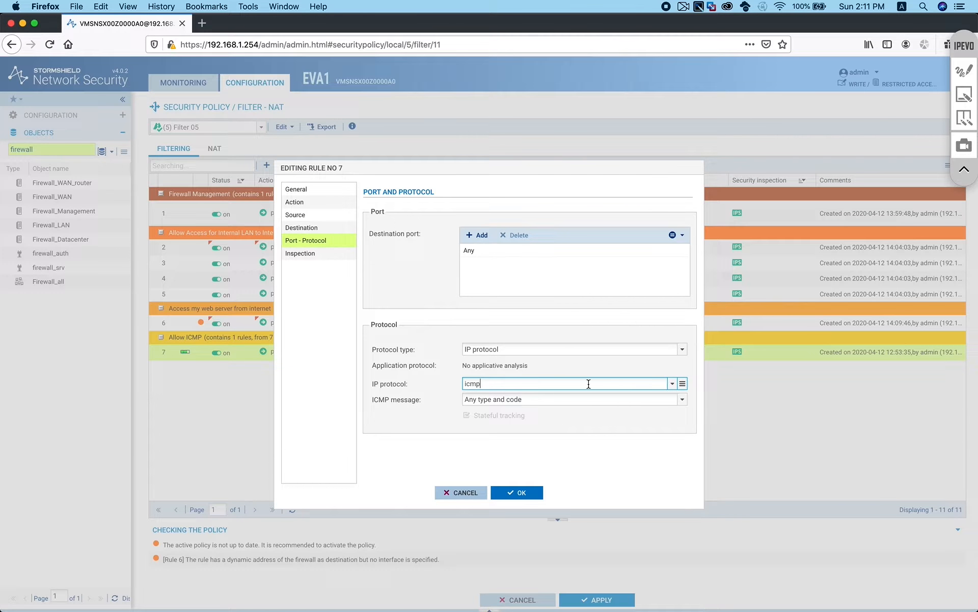
left_click(683, 400)
scroll(561, 530, "down", 2)
scroll(562, 530, "down", 5)
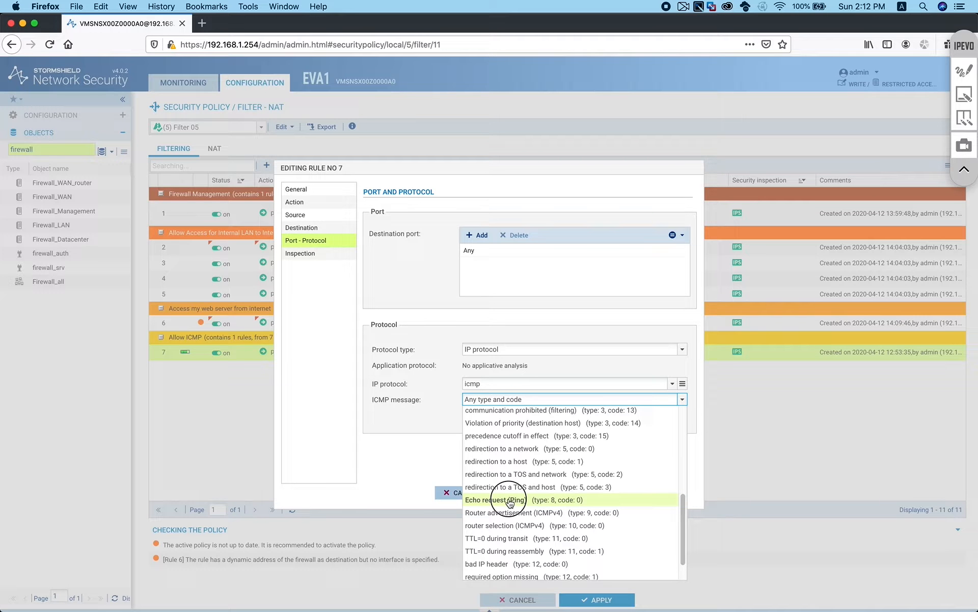
left_click(510, 501)
left_click(518, 492)
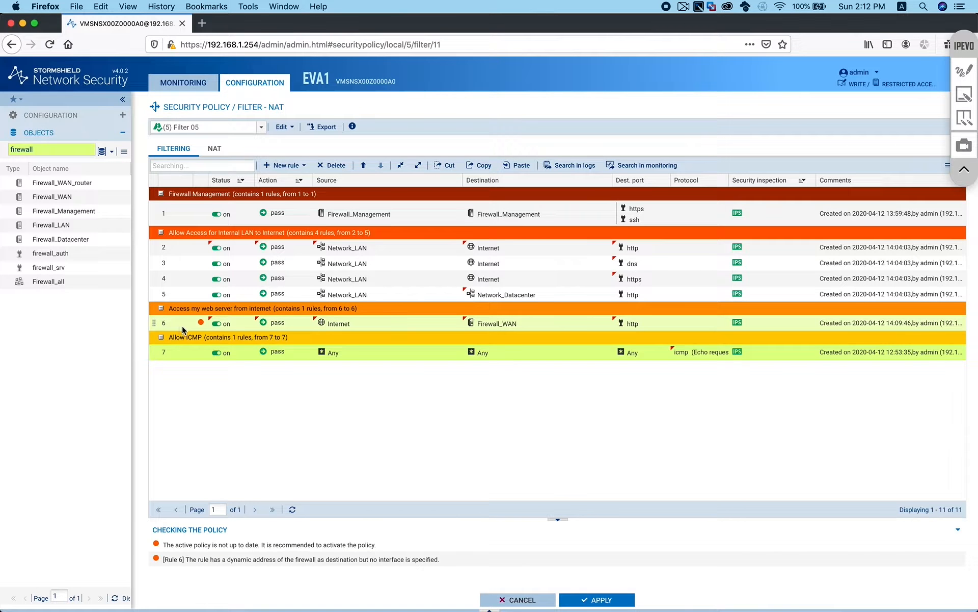
double_click(284, 322)
left_click(230, 325)
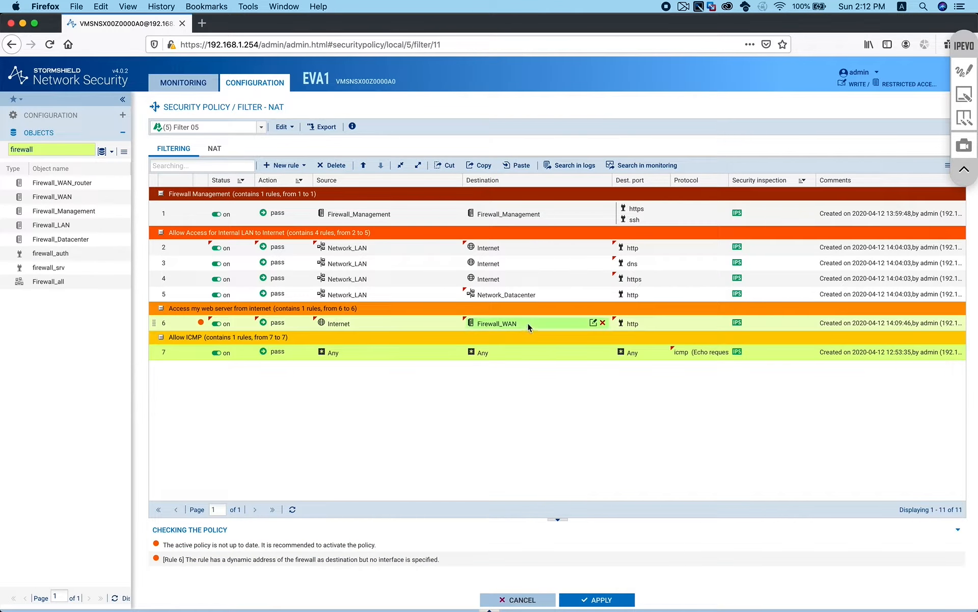
mouse_move(520, 321)
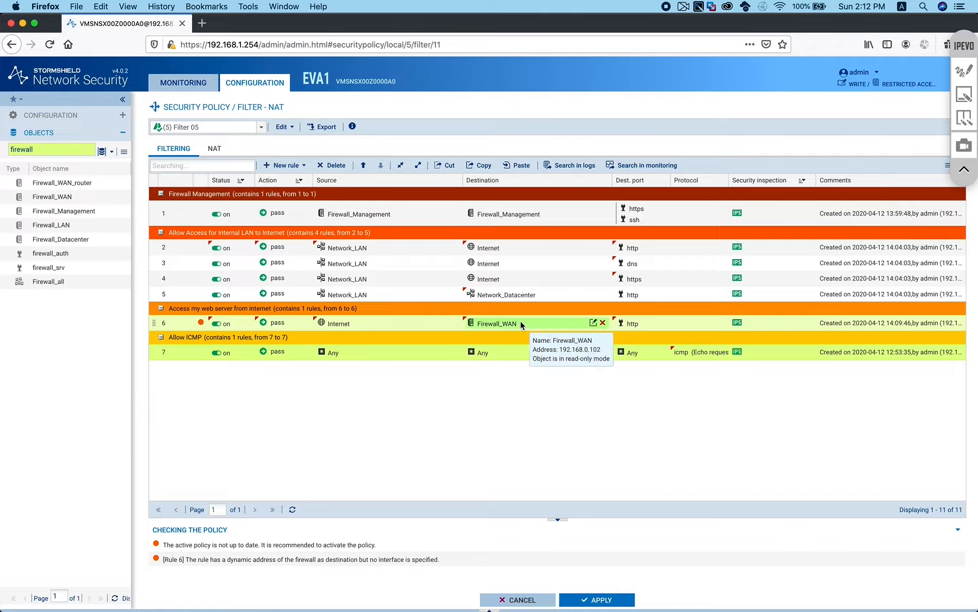
Set rule 6's source incoming interface to WAN
double_click(390, 322)
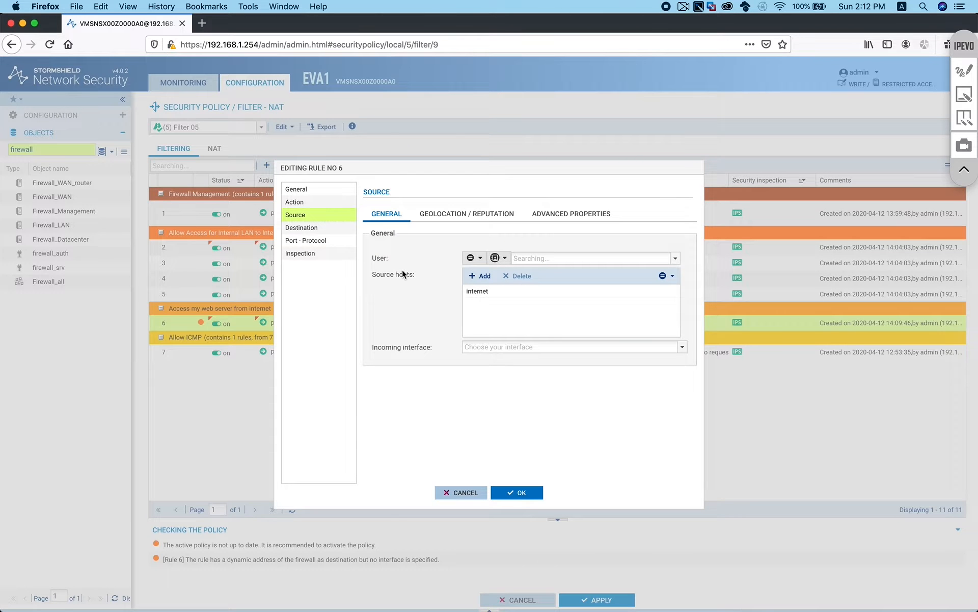
left_click(563, 215)
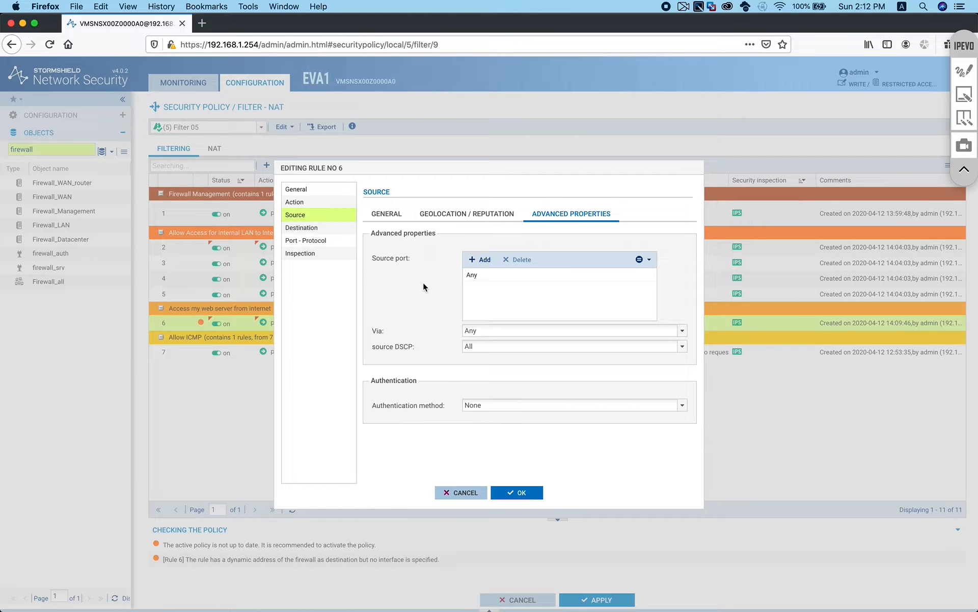
left_click(480, 274)
left_click(396, 216)
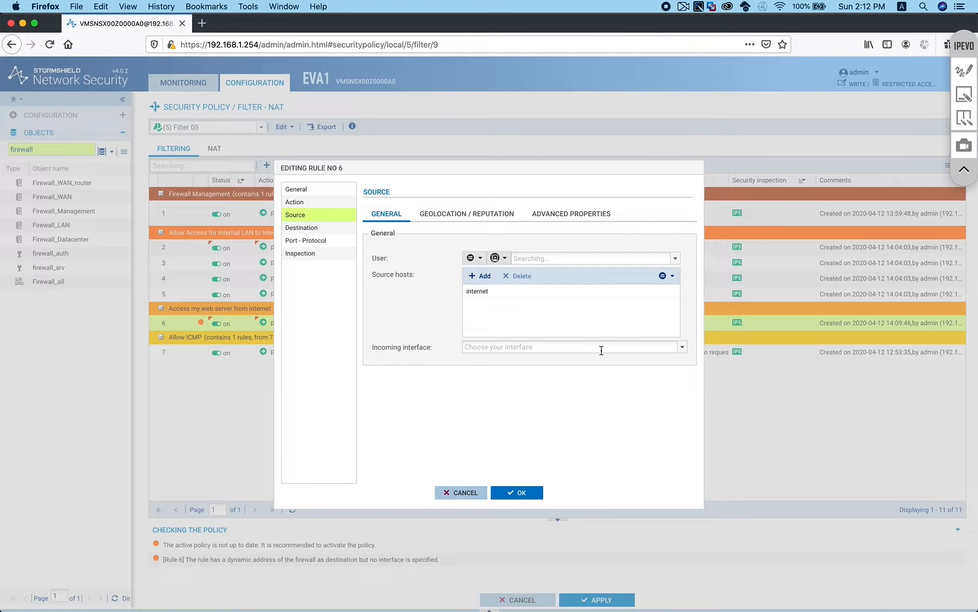
left_click(682, 346)
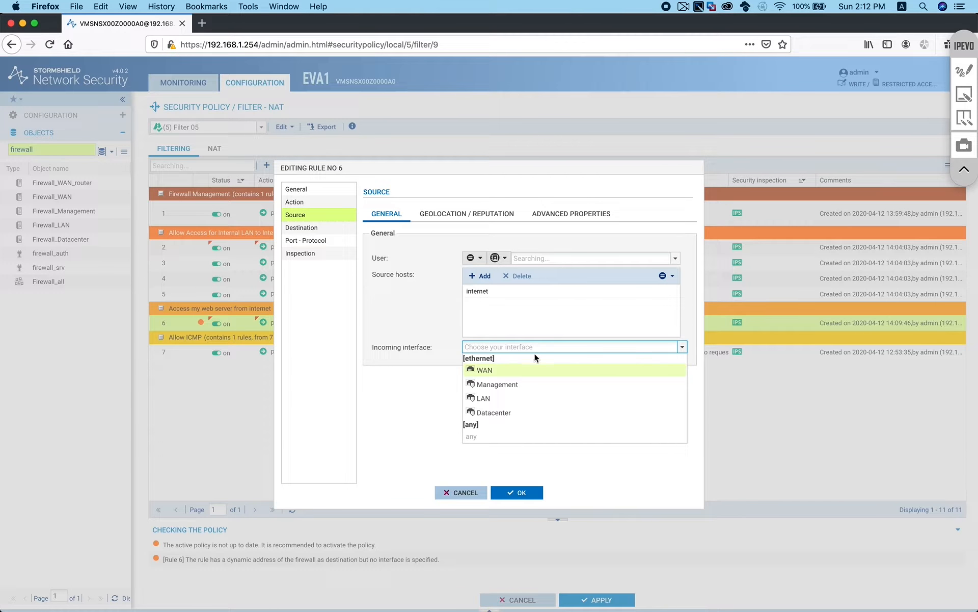
left_click(492, 370)
left_click(522, 492)
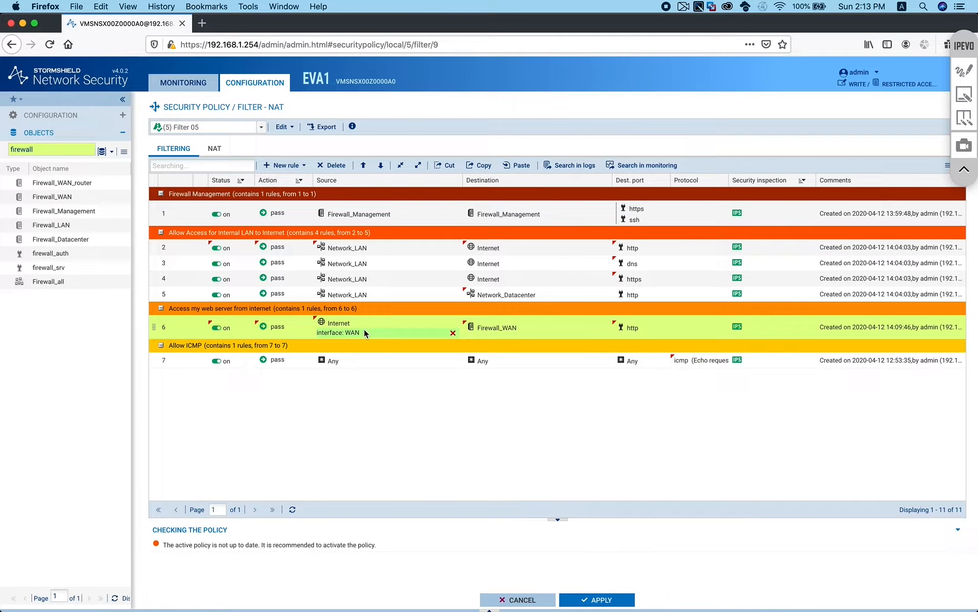
mouse_move(350, 324)
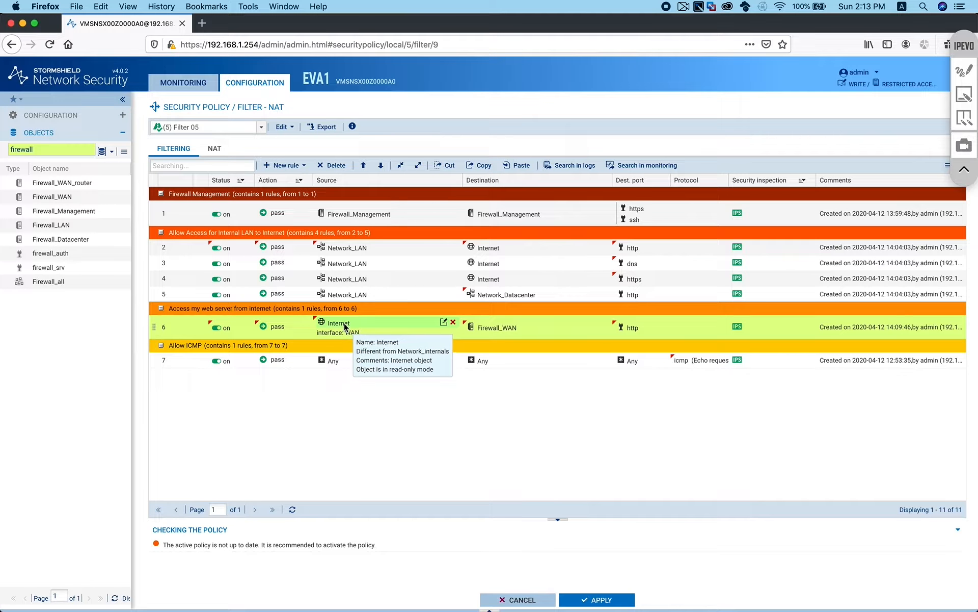
mouse_move(497, 331)
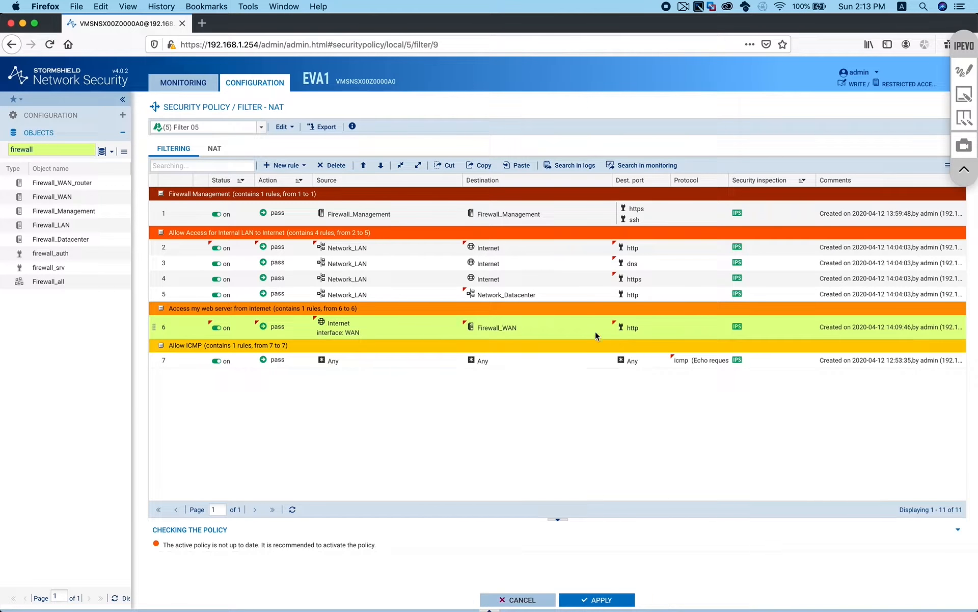
Review rule 6's destination Geolocation and Advanced tabs, then its Port - Protocol and Inspection pages
double_click(518, 328)
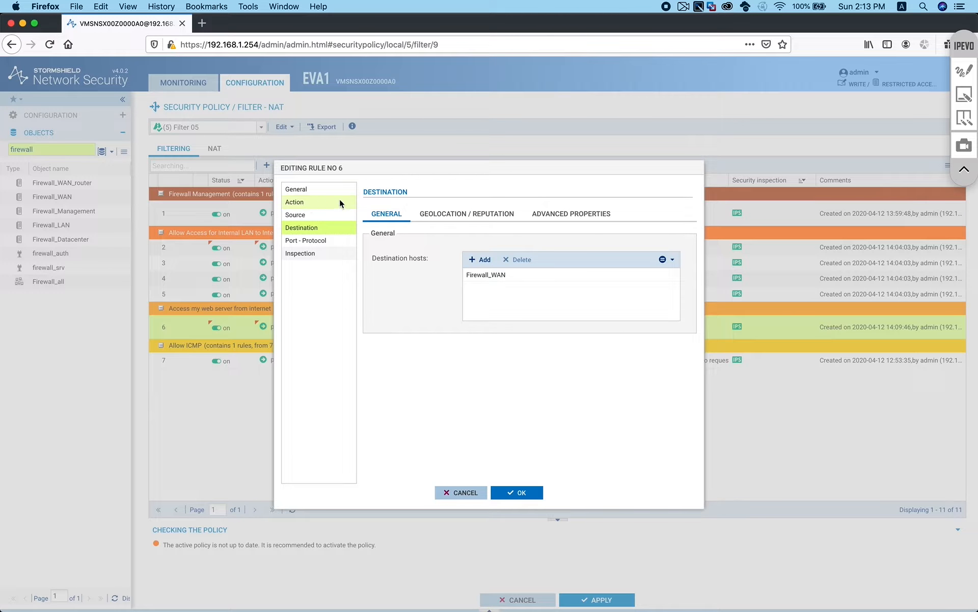
left_click(459, 216)
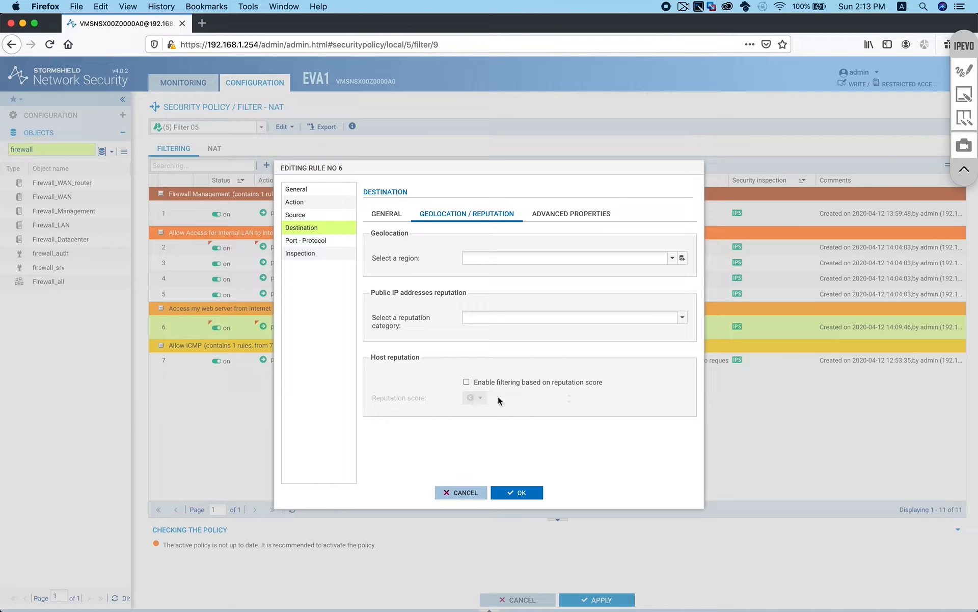
left_click(577, 219)
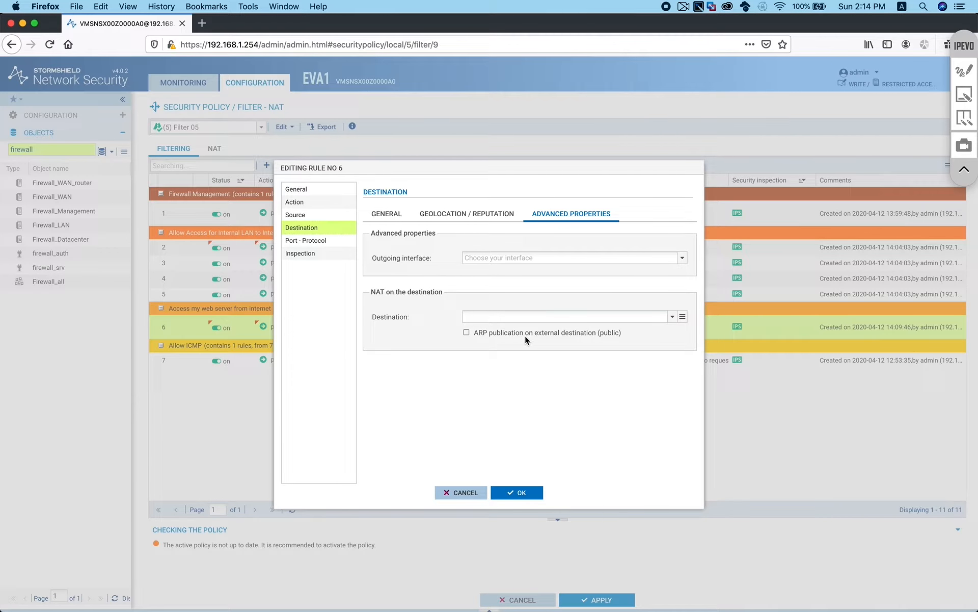
left_click(319, 241)
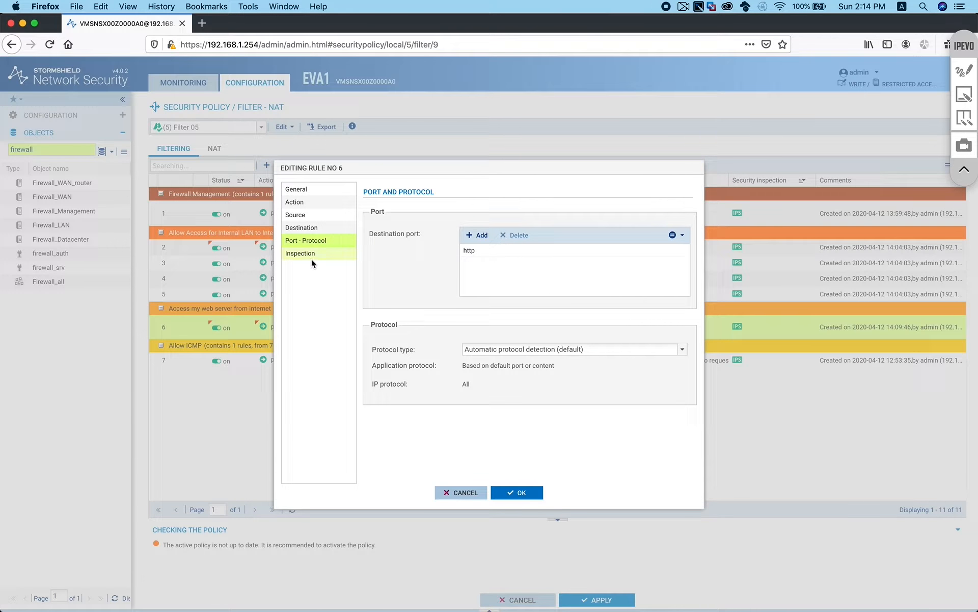
left_click(312, 262)
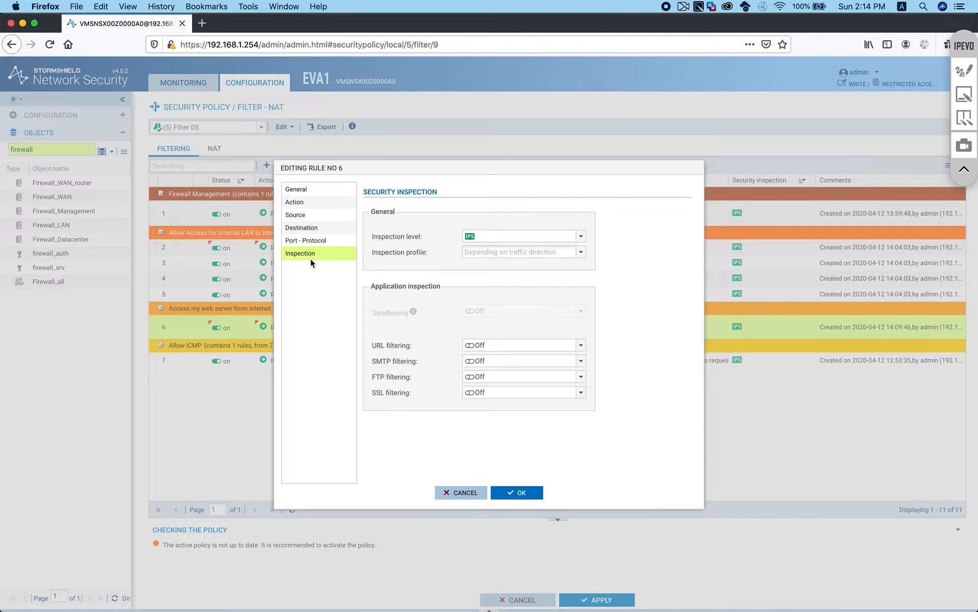
Browse rule 6's Action, Quality of Service and Advanced Properties tabs, then cancel unchanged
left_click(295, 203)
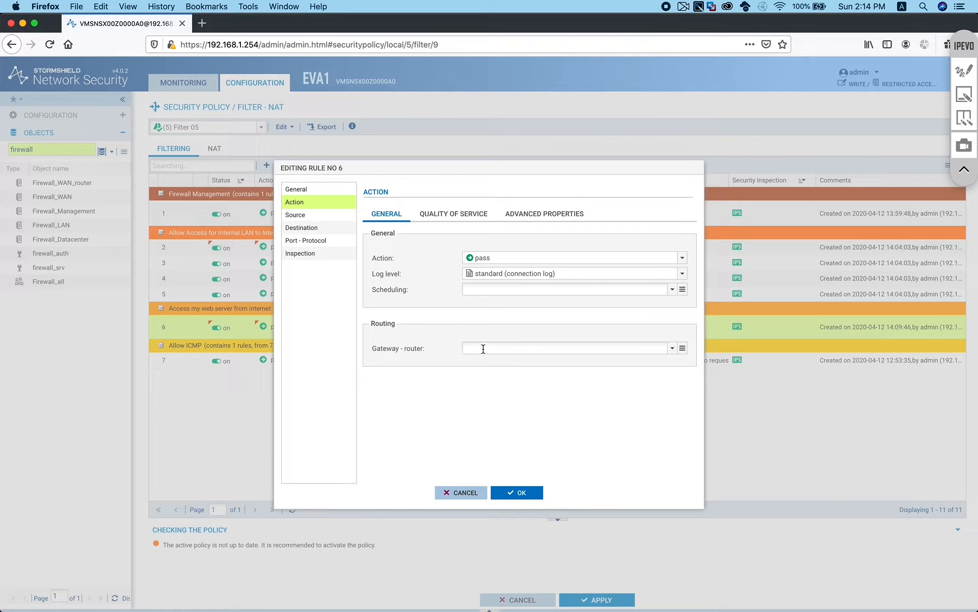
left_click(460, 215)
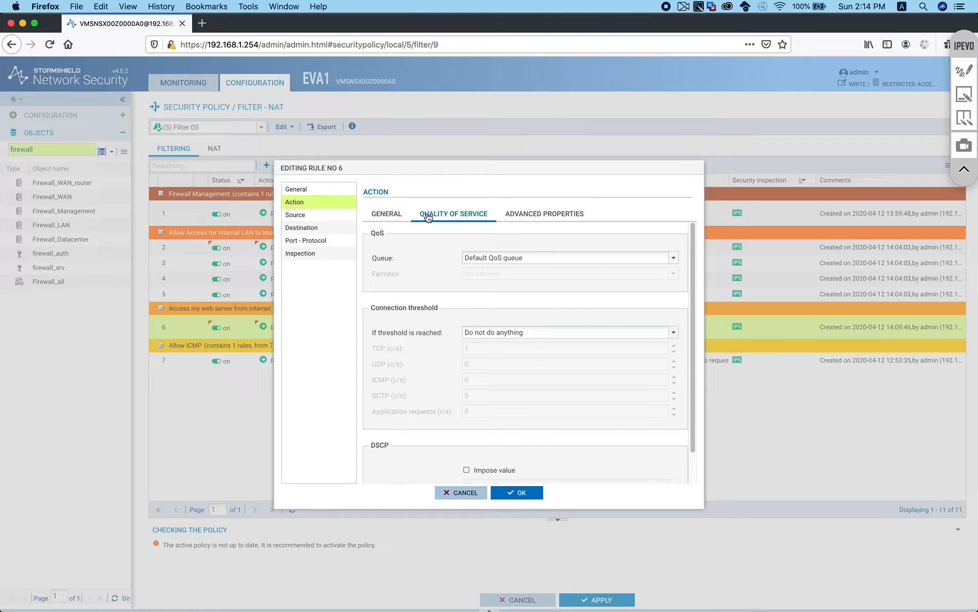
left_click(532, 217)
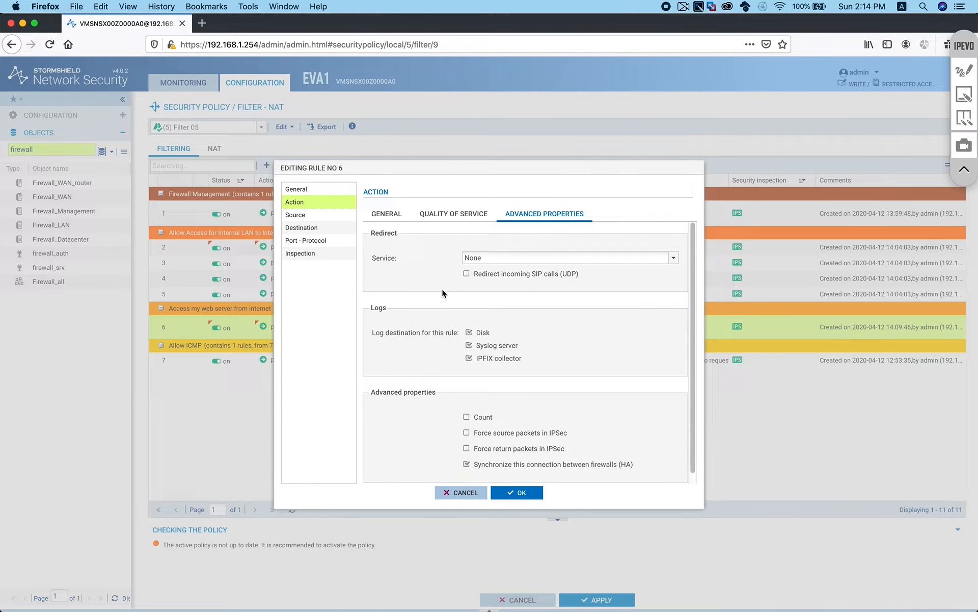
left_click(461, 493)
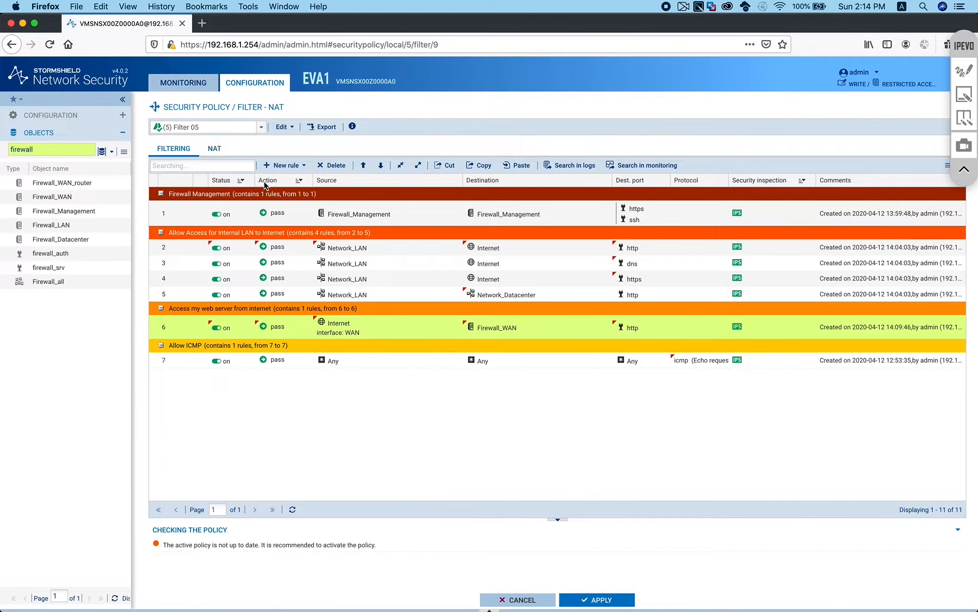
Apply the Filter 05 policy changes to bring up the activation prompt
mouse_move(432, 322)
mouse_move(263, 345)
left_click(606, 599)
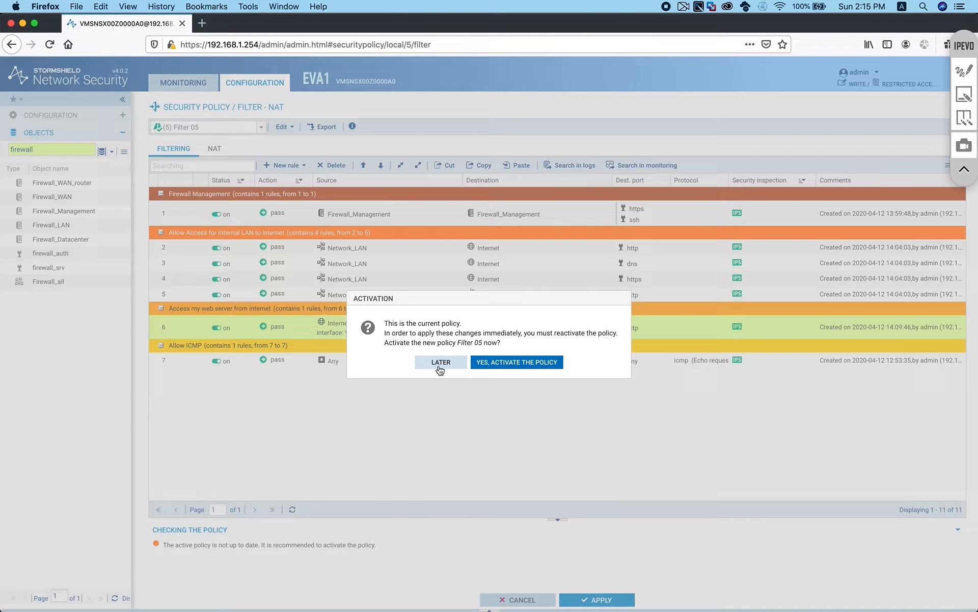
Save without activating, view the empty NAT rules, and switch to the network diagram slide
left_click(516, 368)
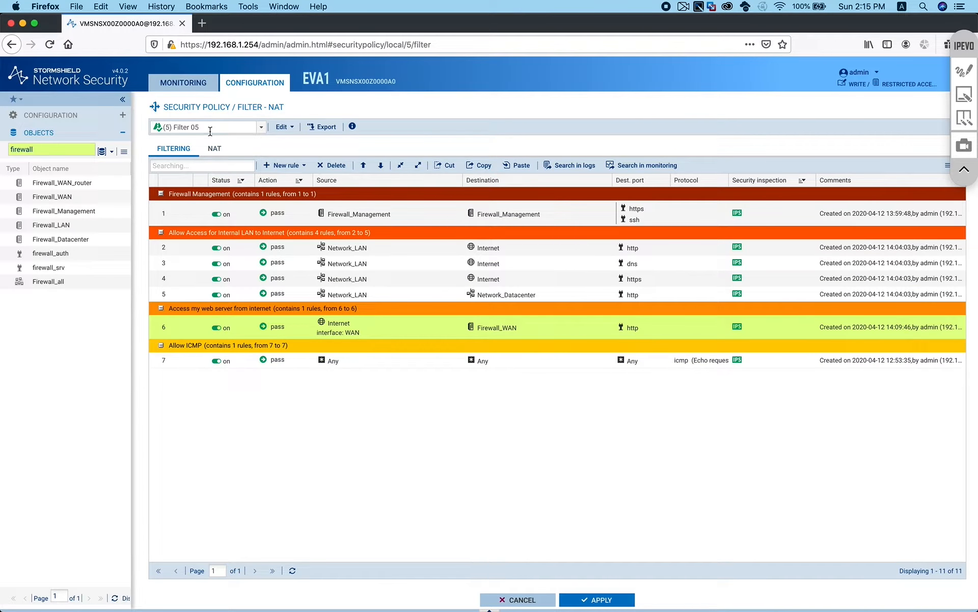
left_click(214, 149)
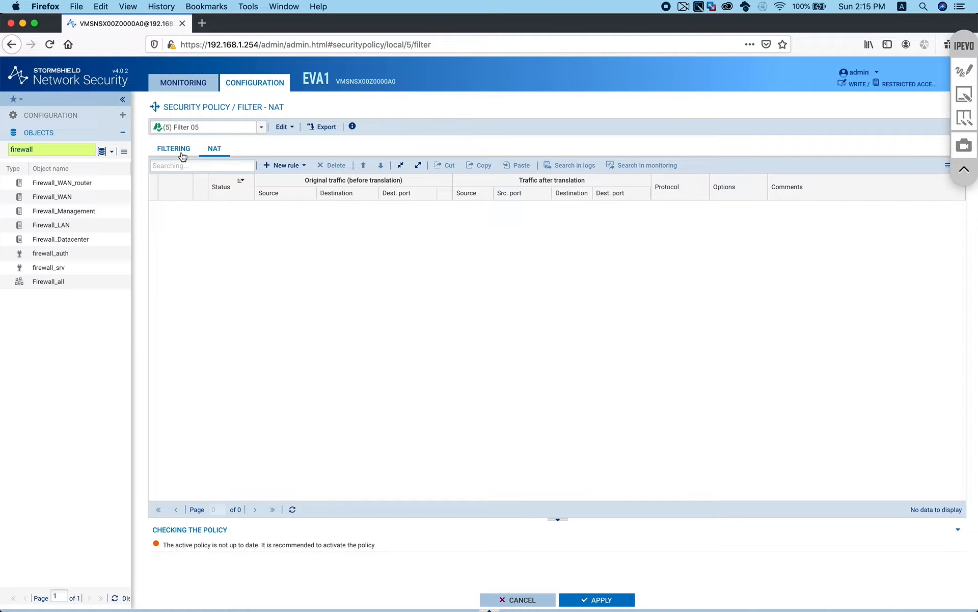
key("super+Tab")
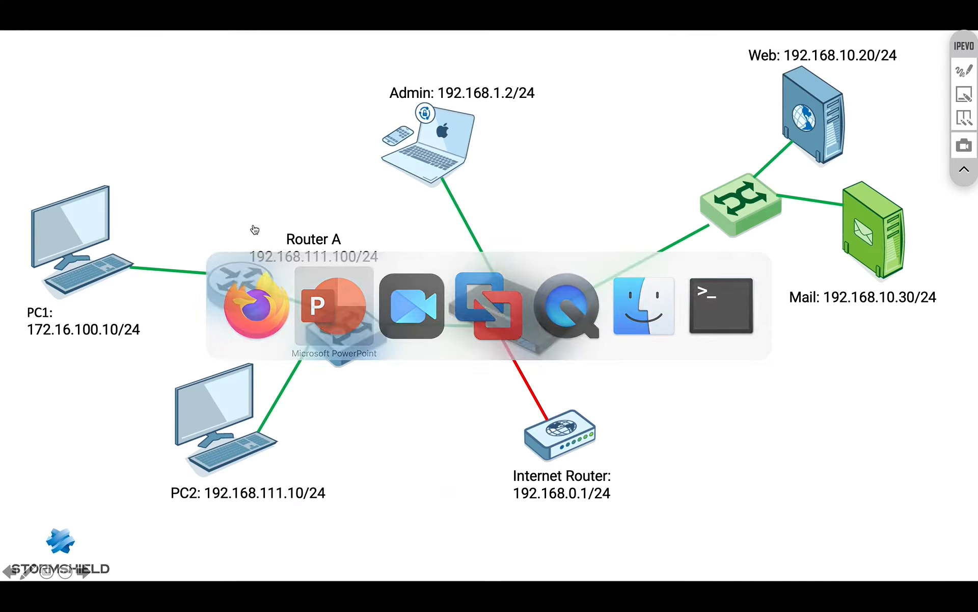
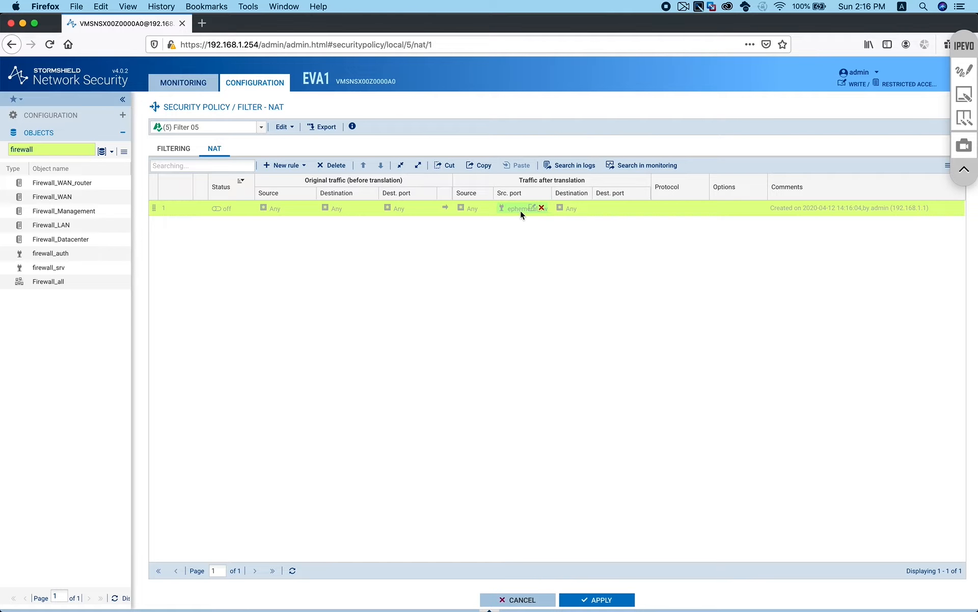
Open the new-rule type list for Filter 05 NAT, then close it without adding a rule
left_click(305, 165)
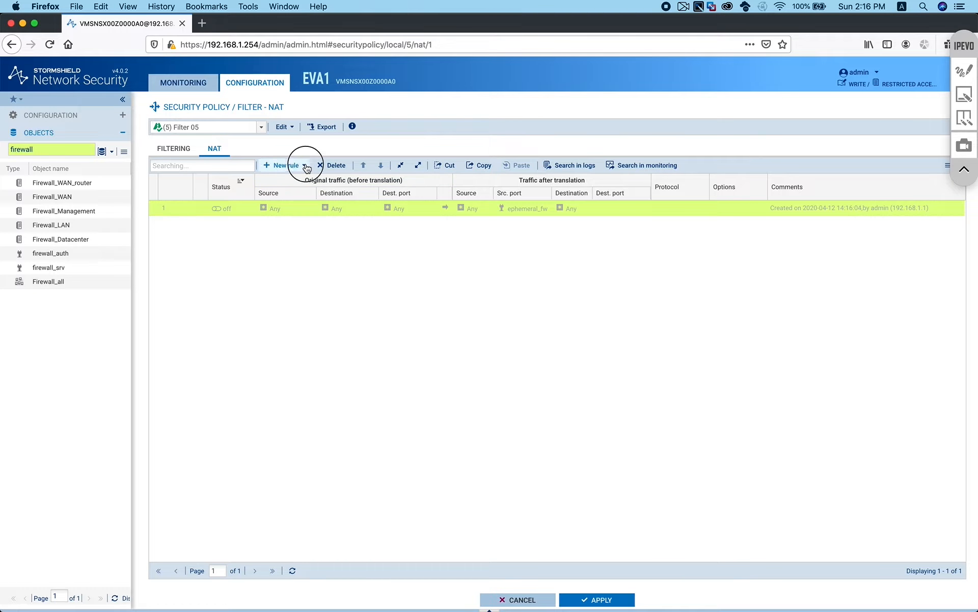
left_click(523, 212)
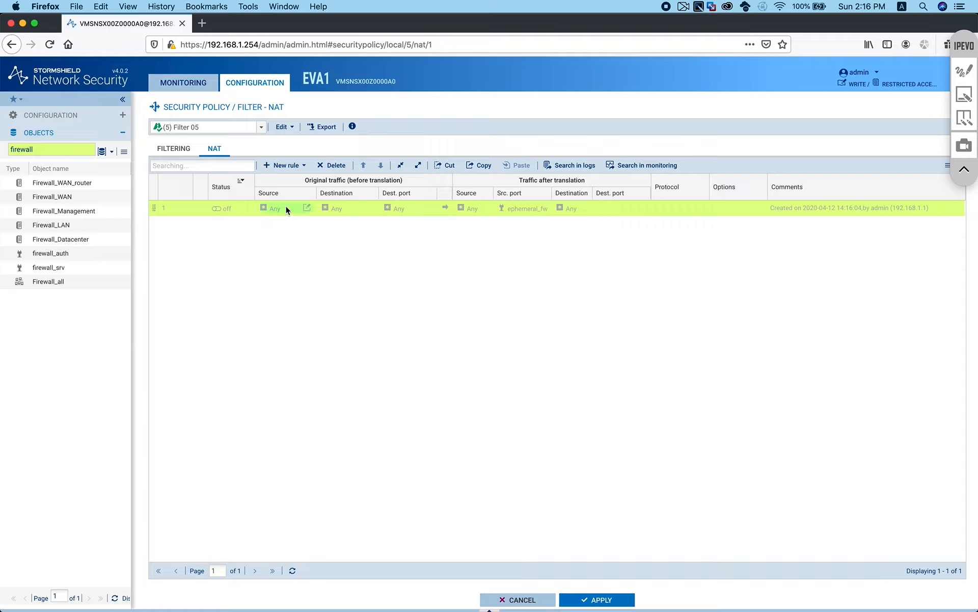
Set rule 1's source to Network_LAN and destination to Internet, and switch the rule on
left_click_drag(53, 149, 1, 148)
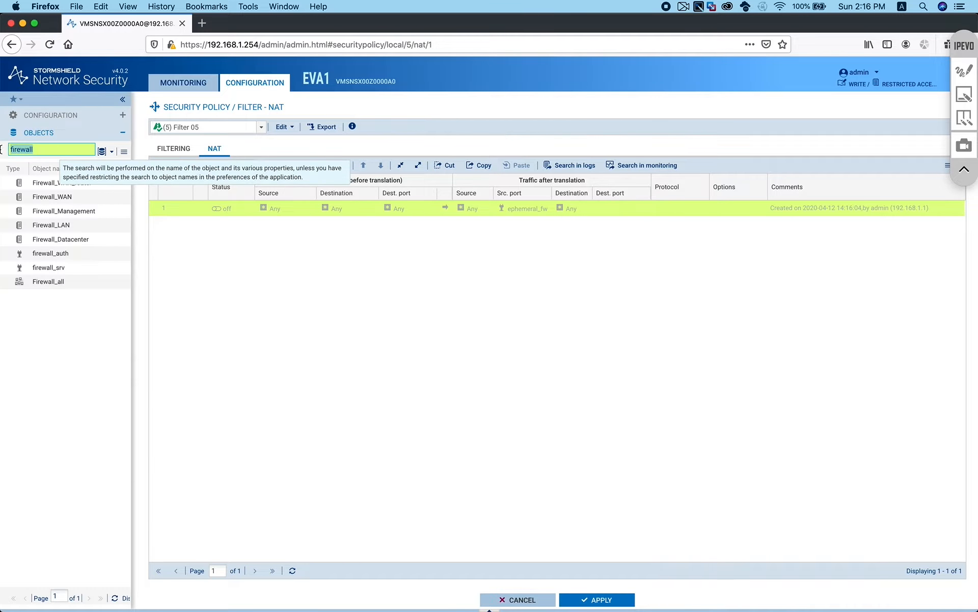
type("lan")
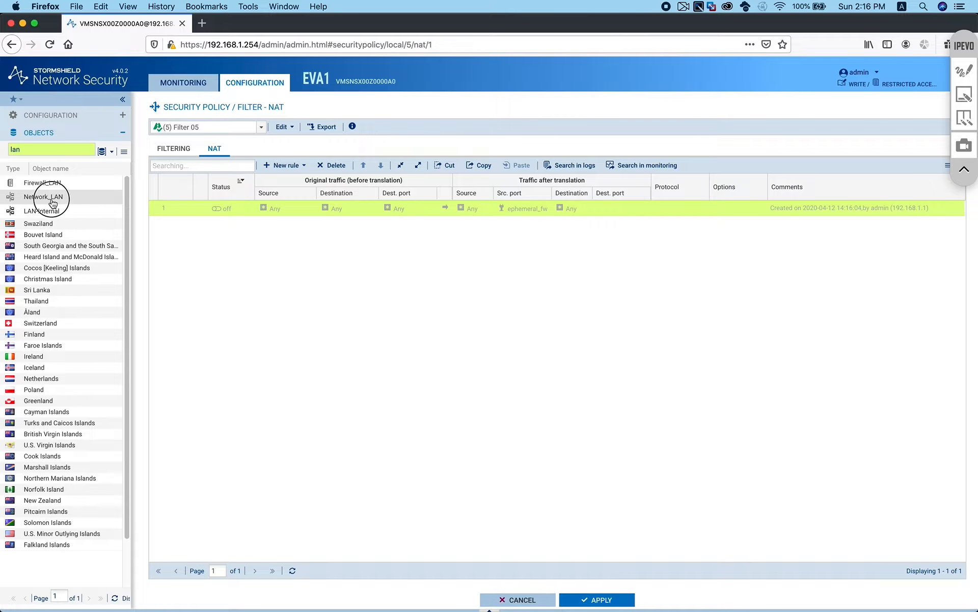
left_click_drag(52, 202, 276, 205)
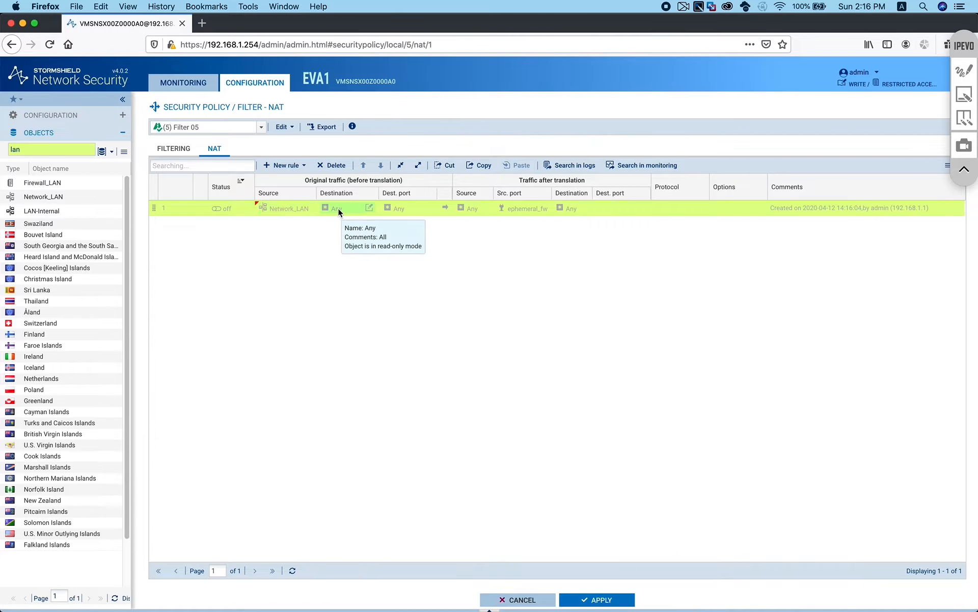
left_click(58, 149)
type("inter")
left_click_drag(45, 184, 337, 208)
left_click(216, 208)
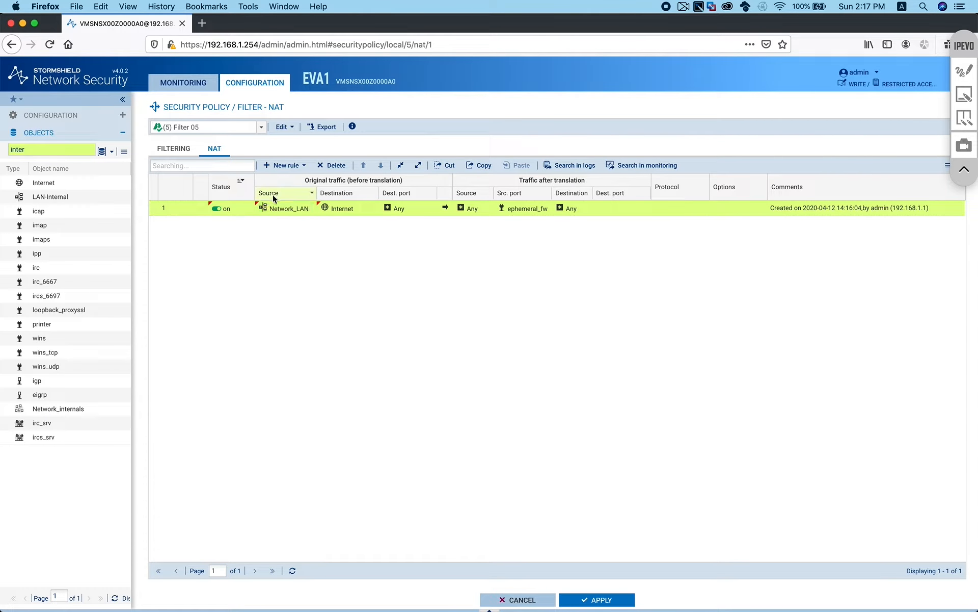
mouse_move(289, 211)
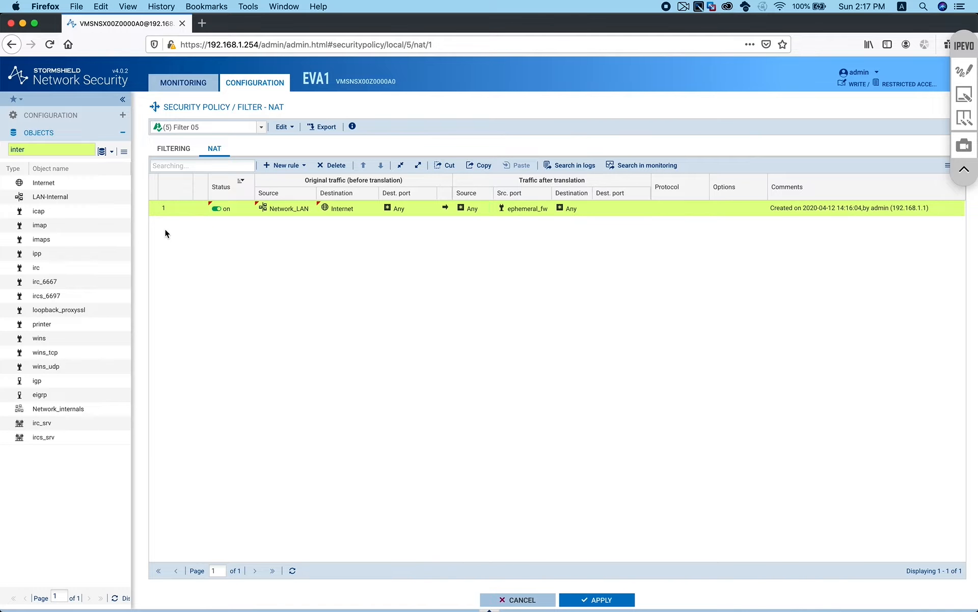
Set rule 1's translated source to Firewall_WAN
left_click_drag(36, 150, 1, 154)
type("wan")
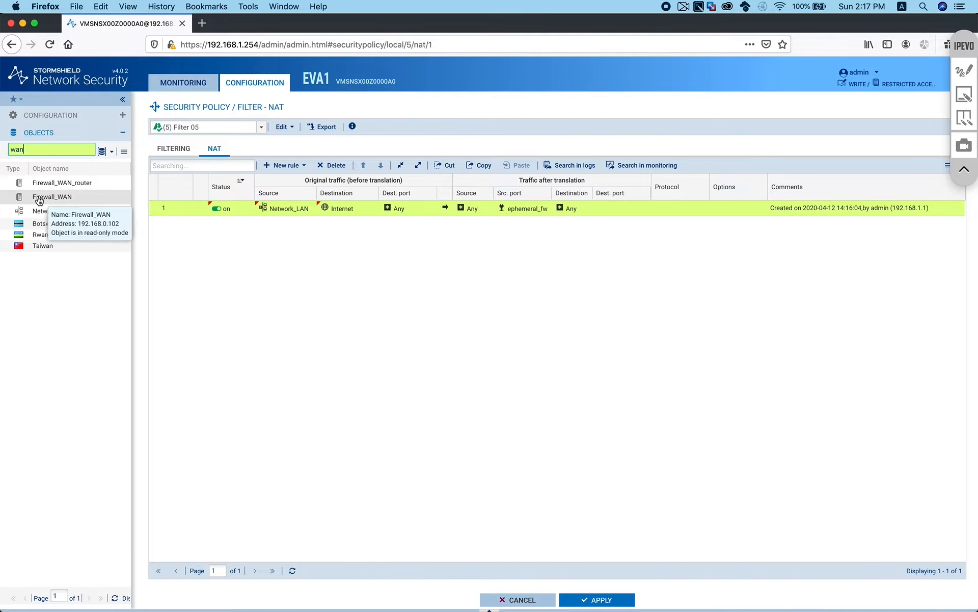
left_click_drag(40, 198, 488, 207)
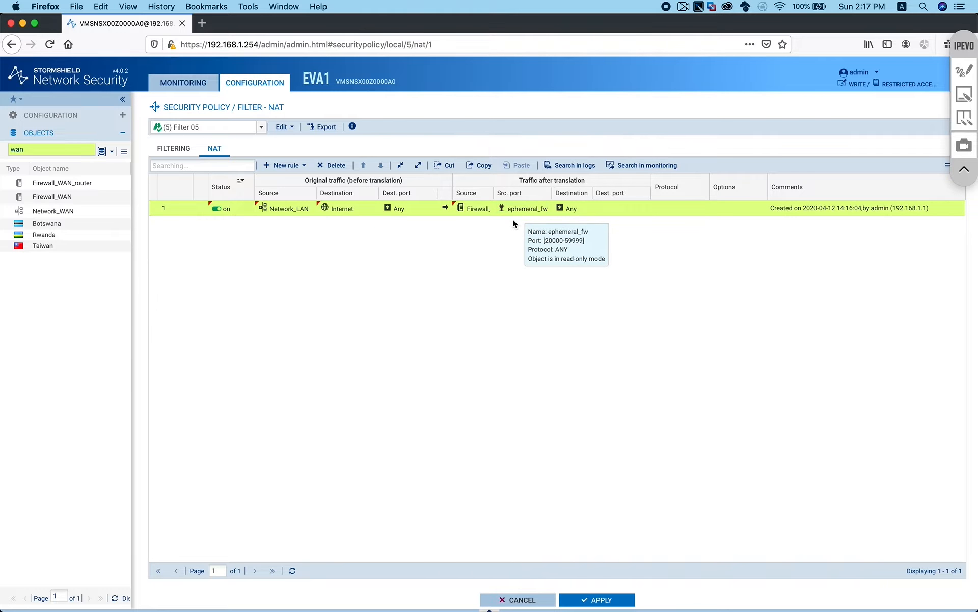
mouse_move(513, 209)
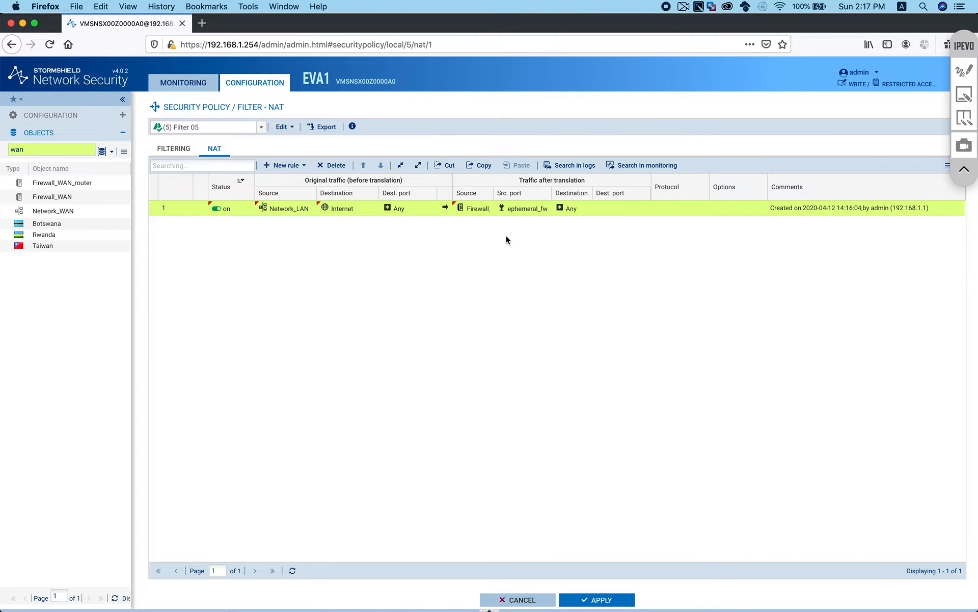
Add two separators and move the empty one below rule 1
left_click(303, 169)
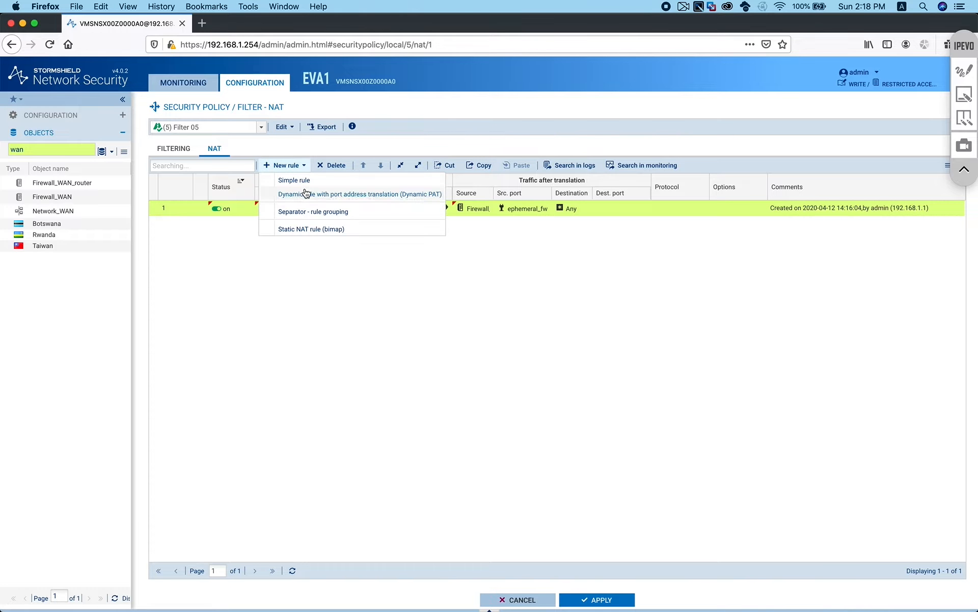
left_click(315, 209)
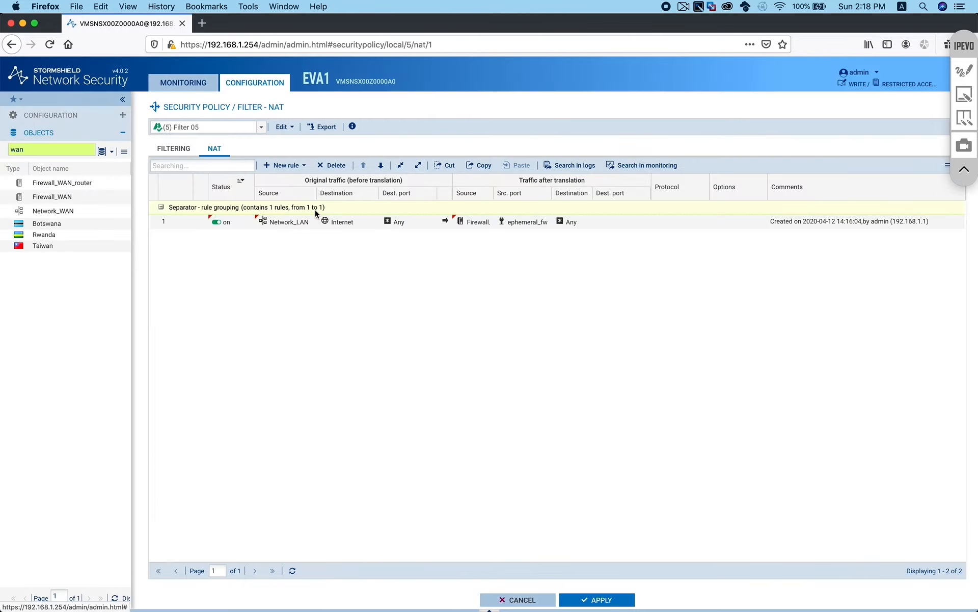
left_click(253, 208)
left_click(285, 165)
left_click(290, 209)
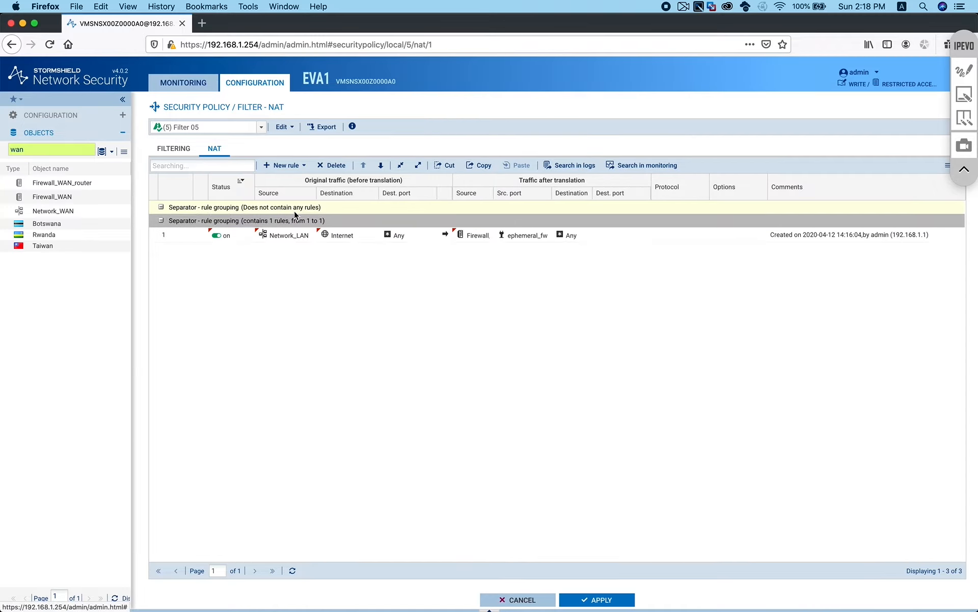
left_click(381, 165)
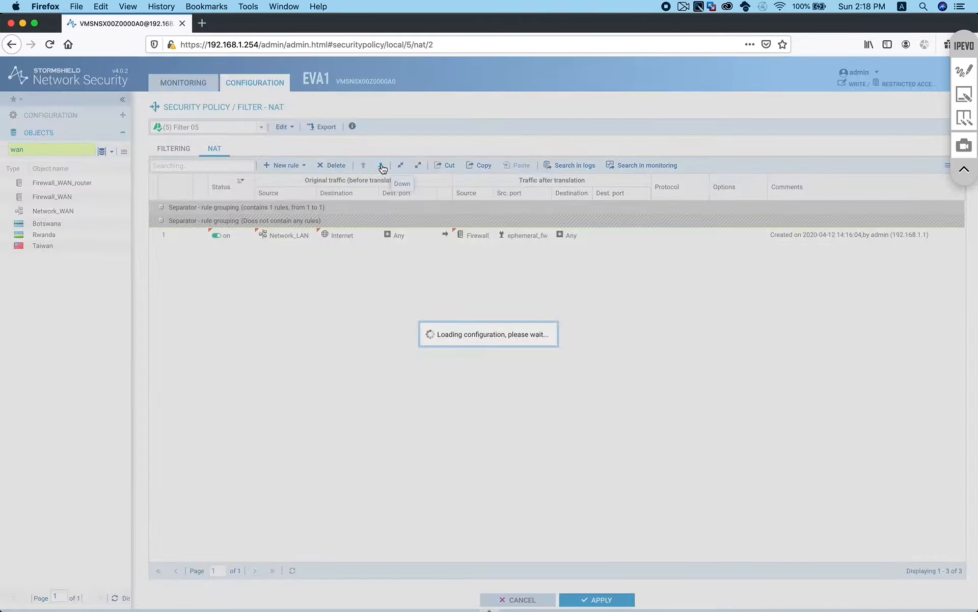
left_click(381, 165)
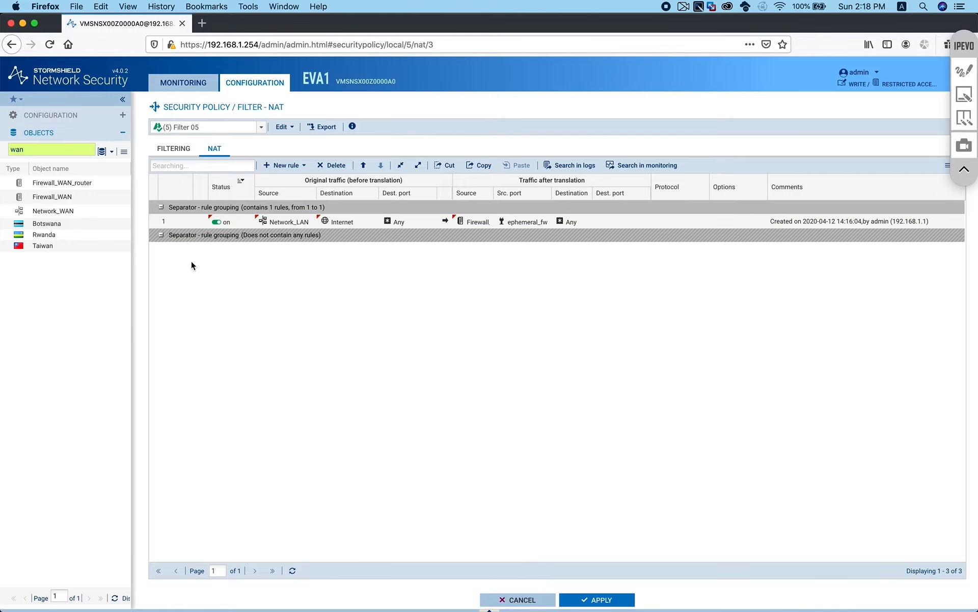
Add a new empty simple rule 2 inside the second separator group
left_click(225, 236)
left_click(294, 166)
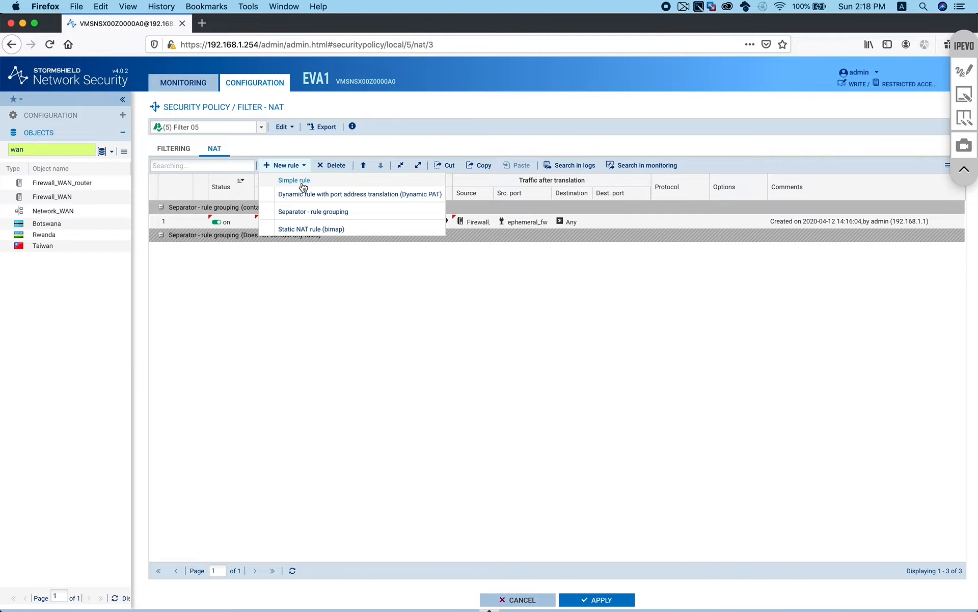
left_click(302, 181)
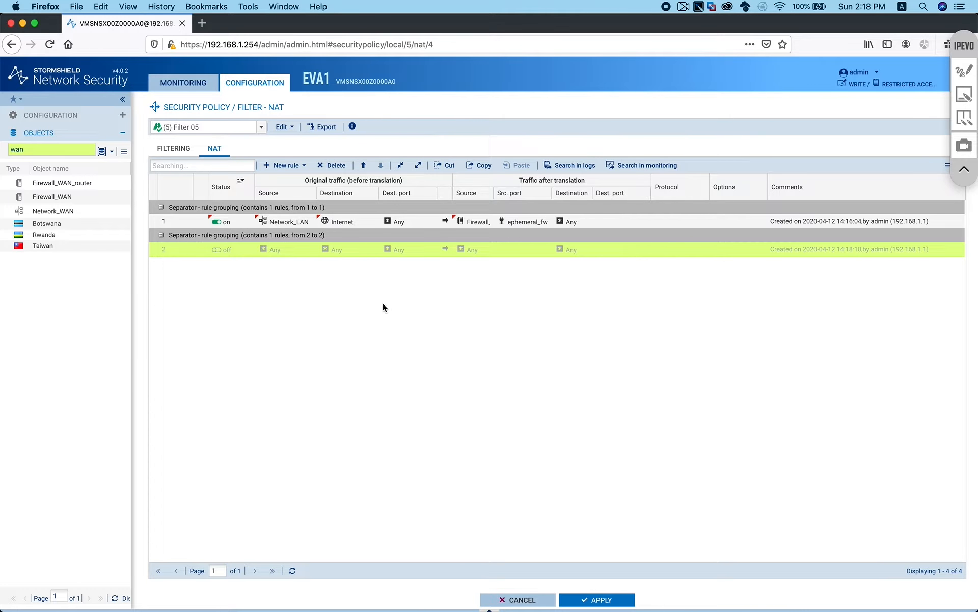
left_click(111, 153)
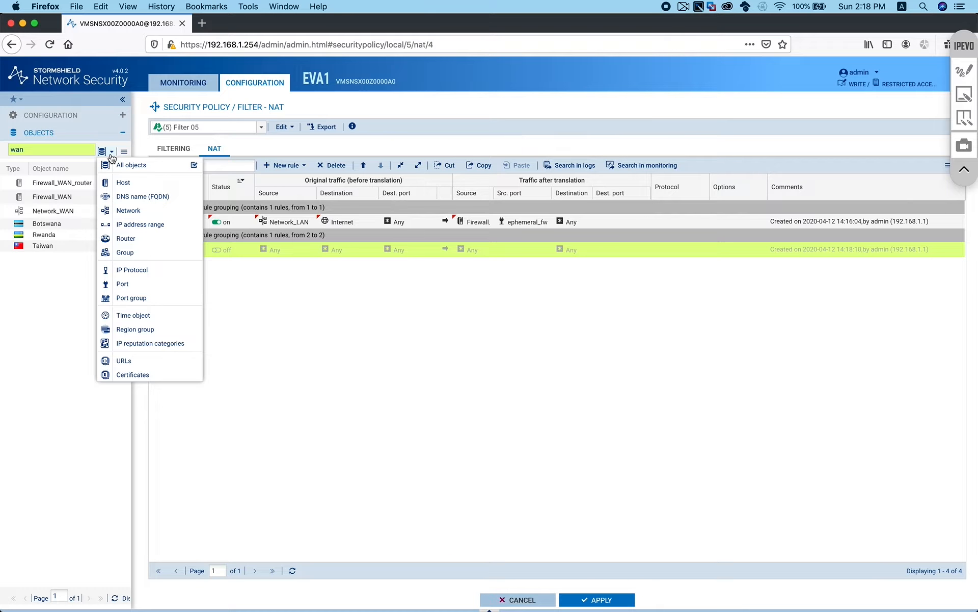
left_click(123, 152)
left_click(124, 153)
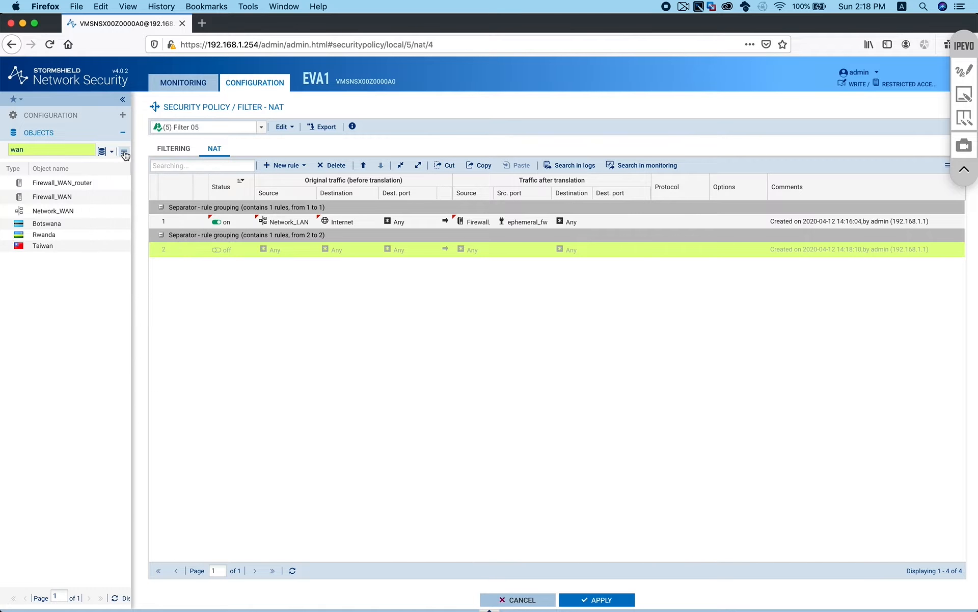
left_click(124, 153)
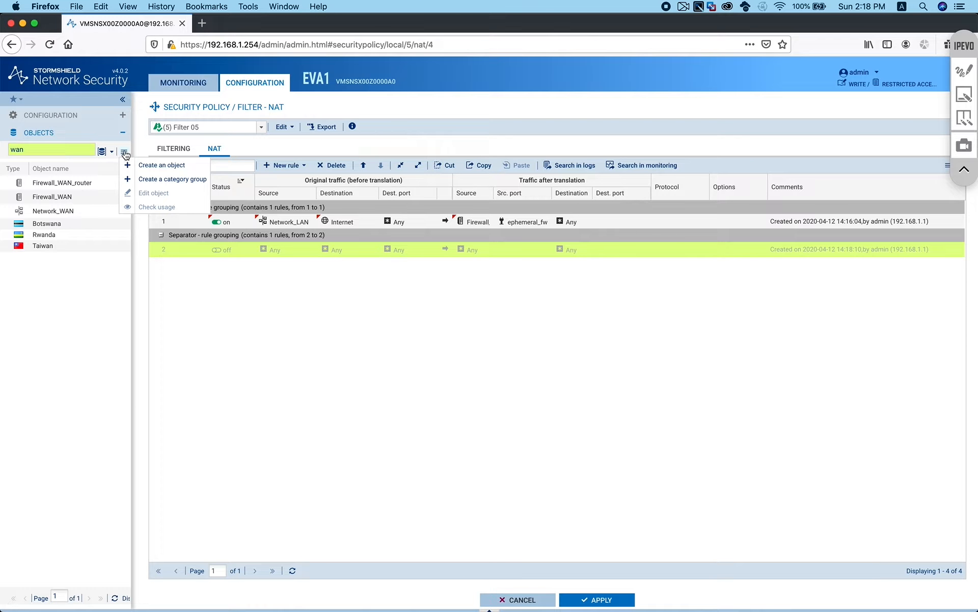
Create host object Webserver at 192.168.10.11 and search the object list for 'web'
left_click(155, 165)
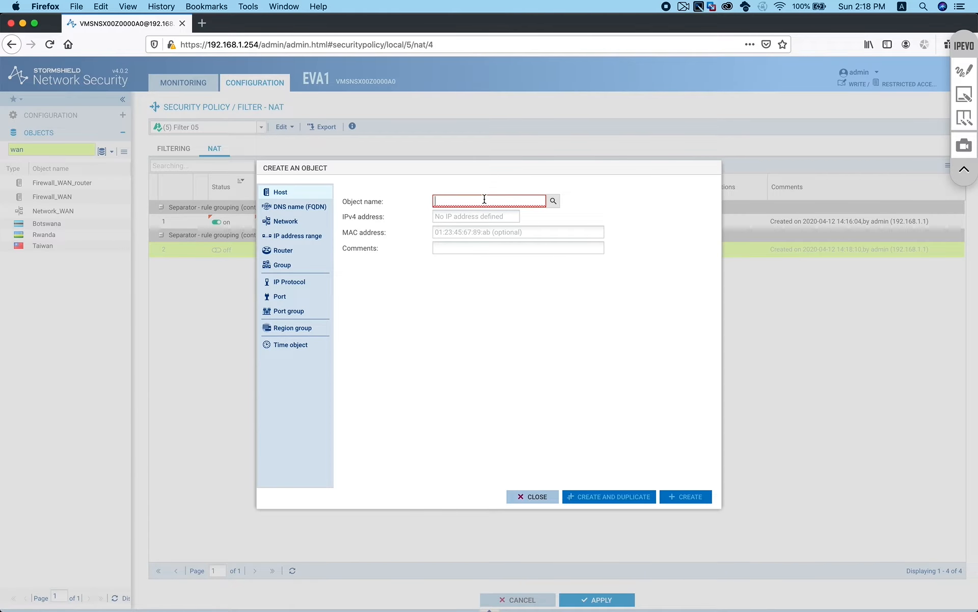
type("Webserver")
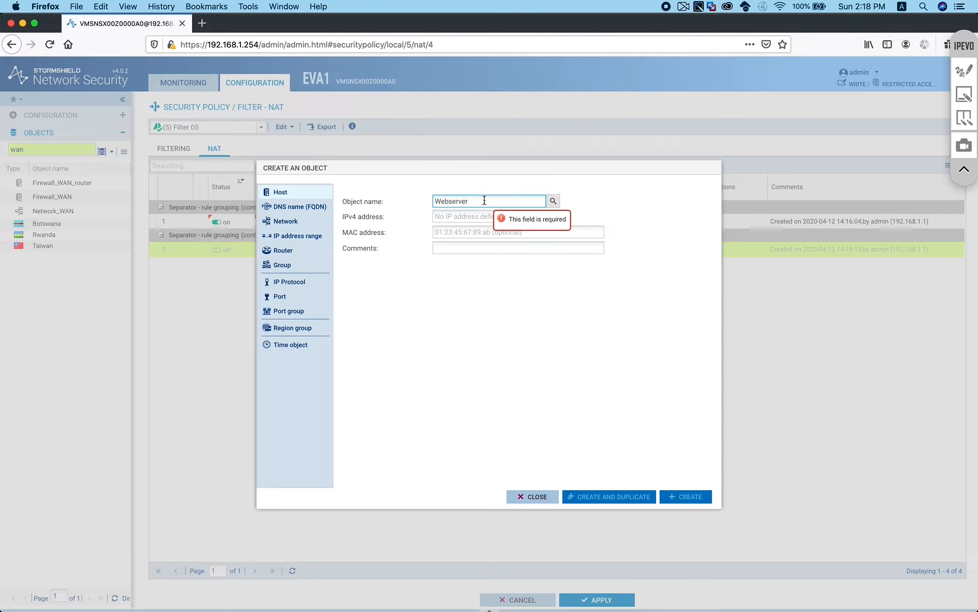
key("Tab")
type("192.1")
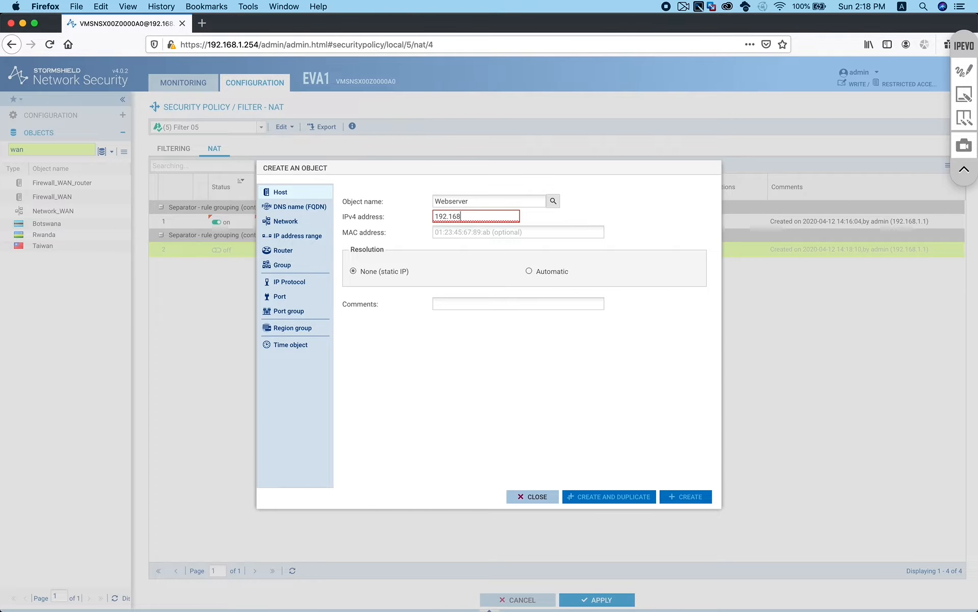
type("68.10.11")
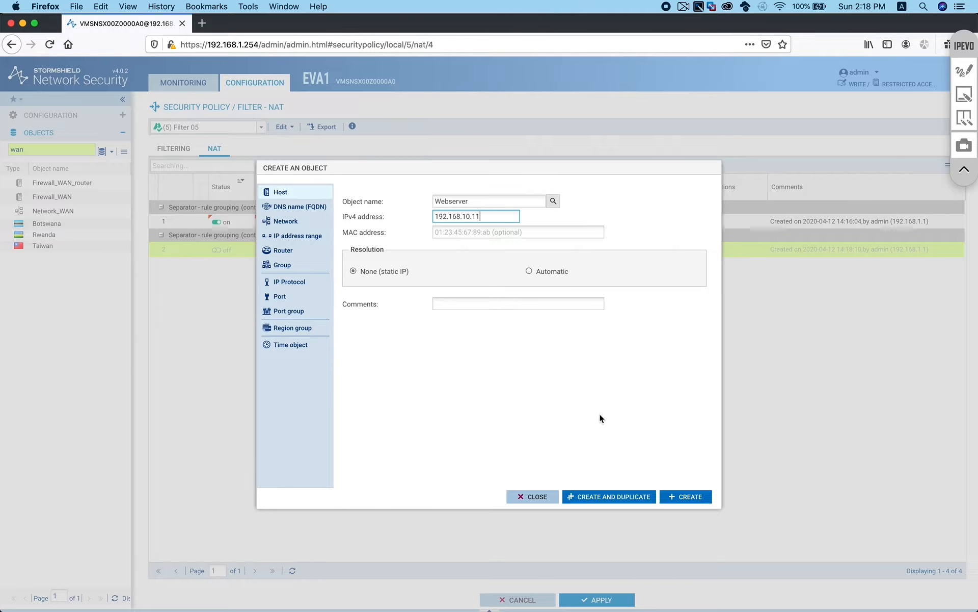
left_click(684, 497)
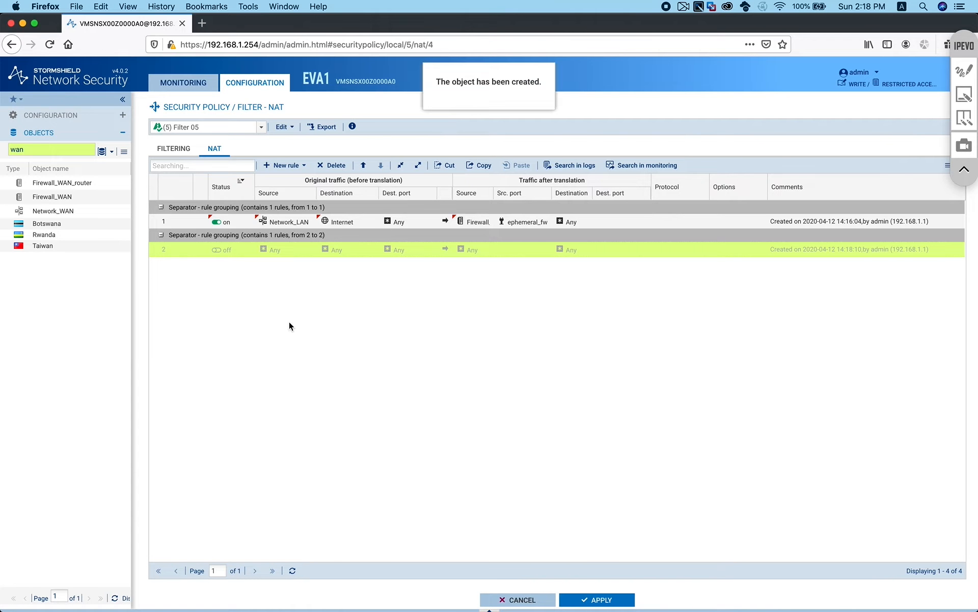
double_click(32, 153)
type("web")
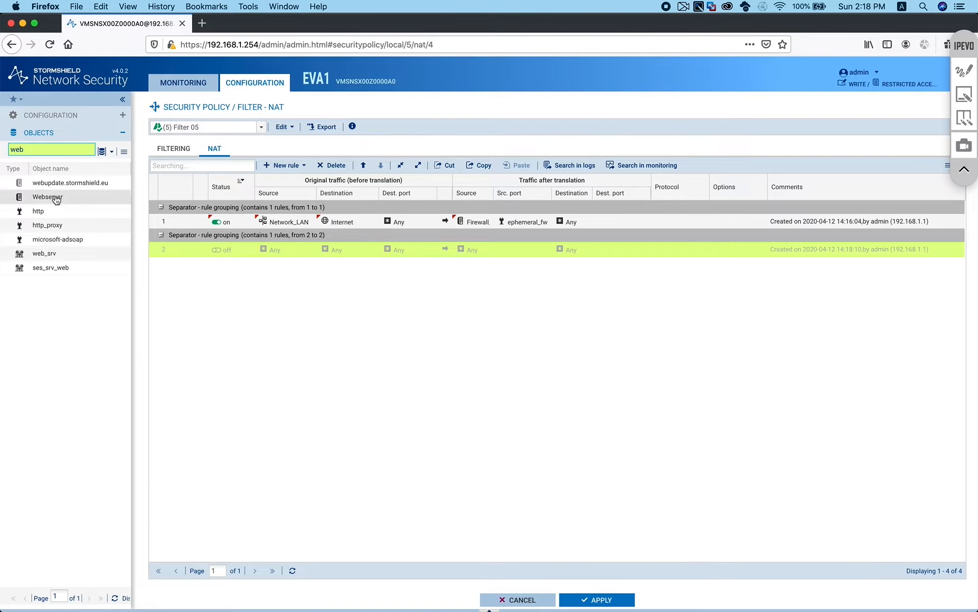
Give rule 2 source Internet and destination Firewall_WAN, and switch it on
mouse_move(56, 200)
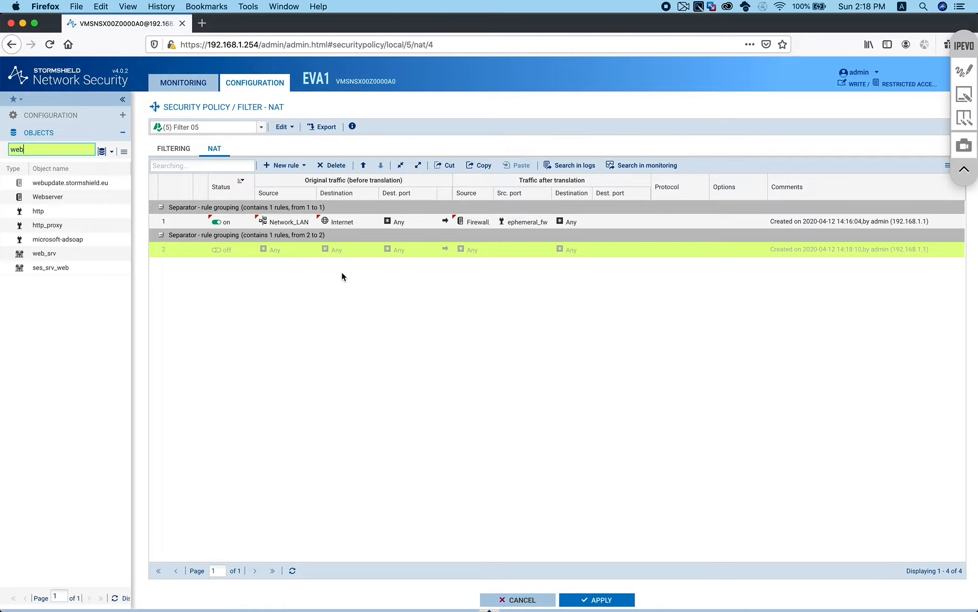
left_click_drag(344, 214, 274, 249)
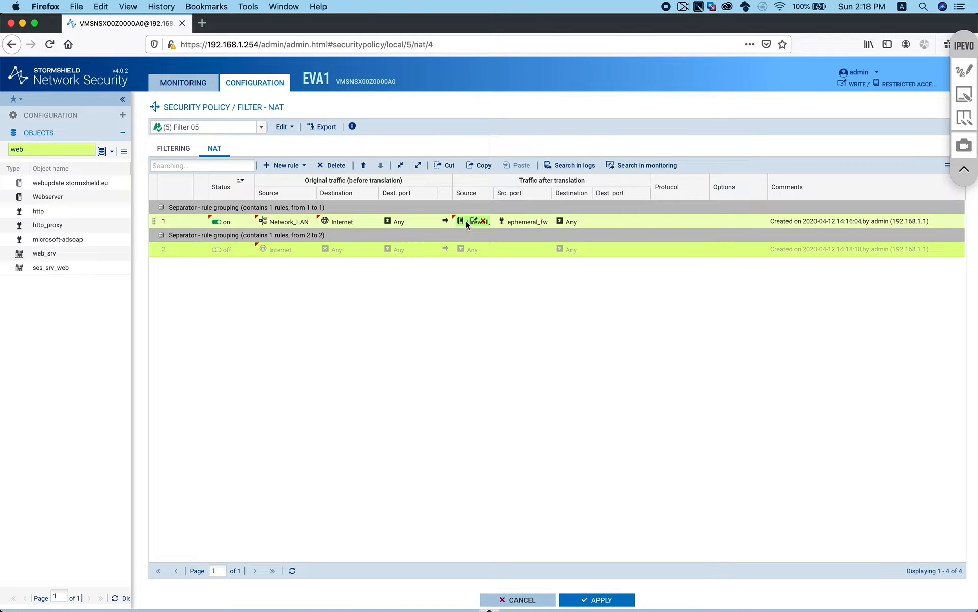
left_click_drag(466, 221, 338, 249)
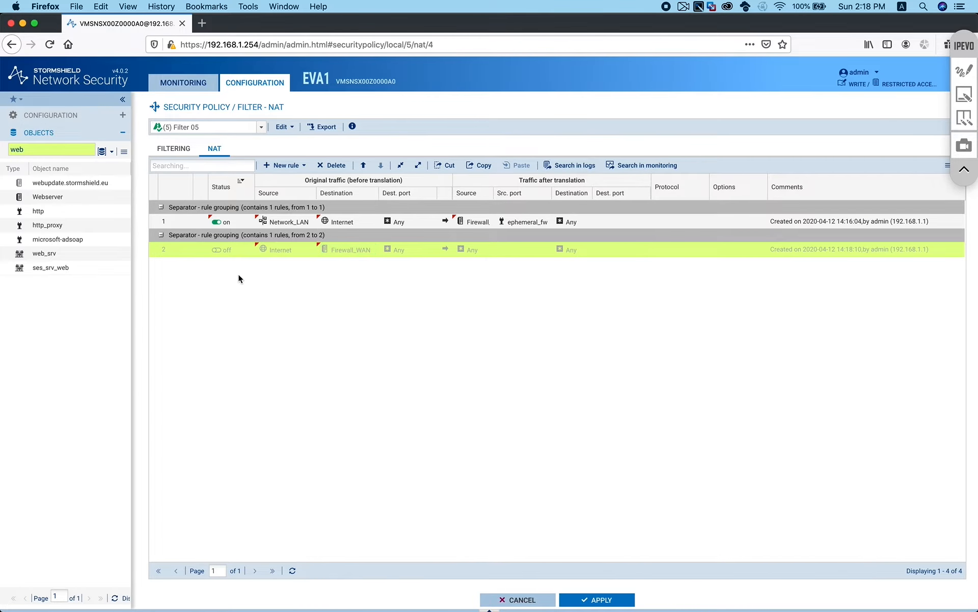
left_click(221, 250)
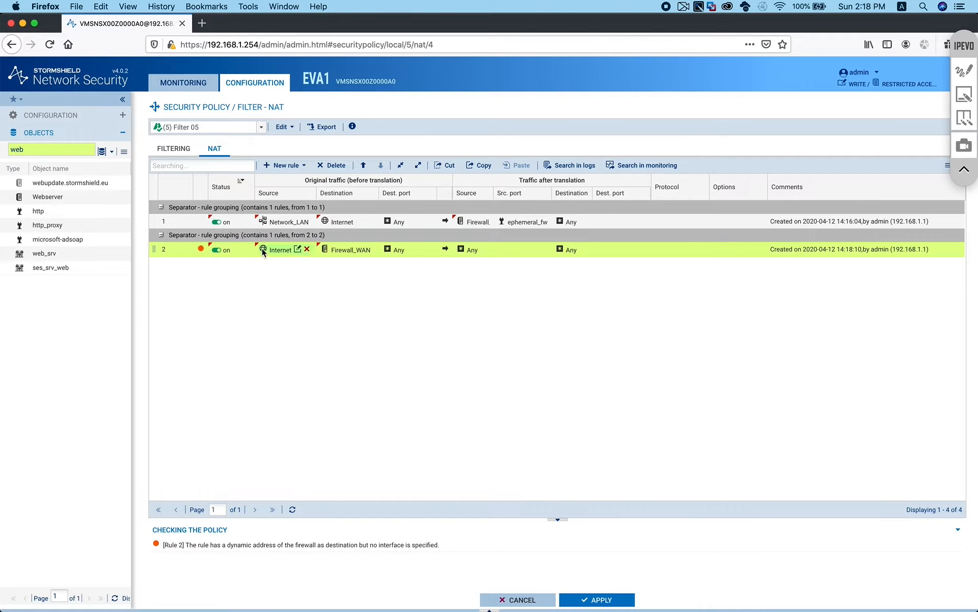
mouse_move(279, 254)
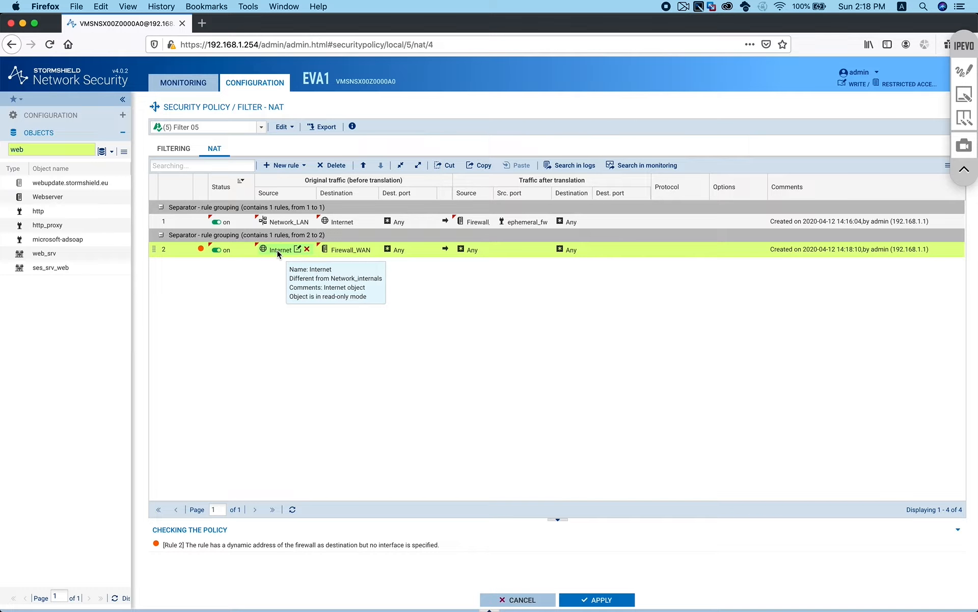
mouse_move(344, 248)
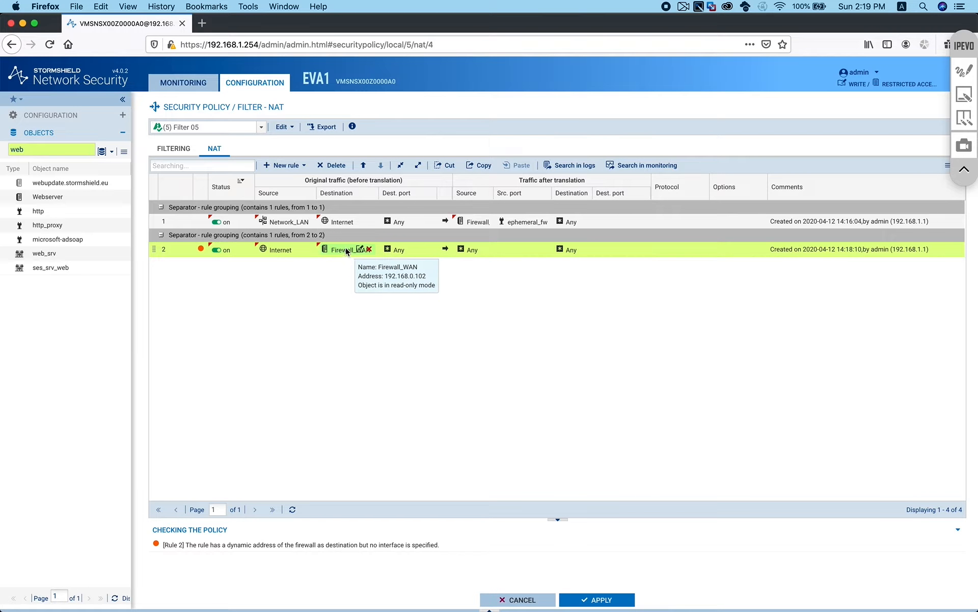
mouse_move(408, 247)
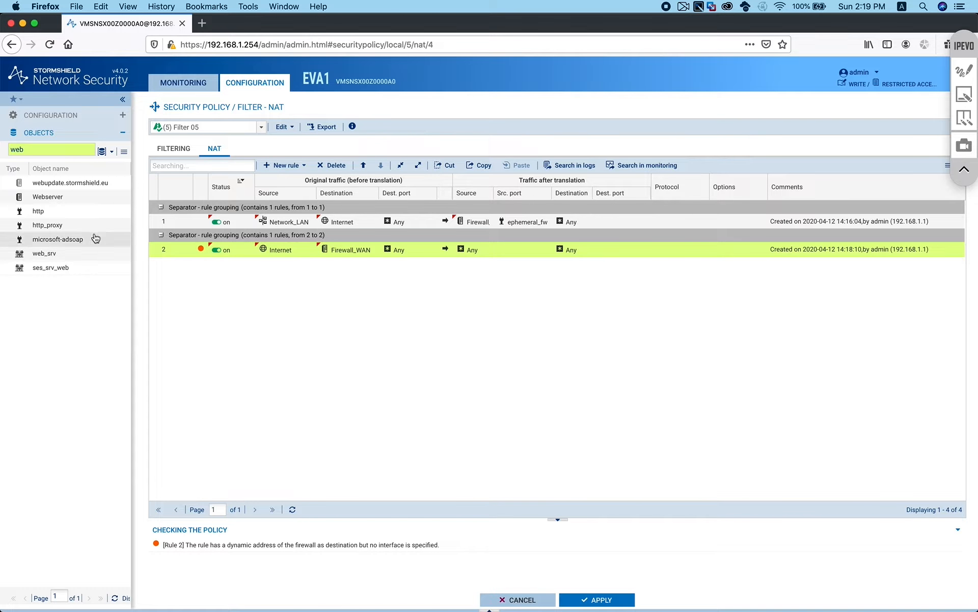
Set rule 2's destination port to http and its translated destination to Webserver
left_click_drag(41, 211, 400, 248)
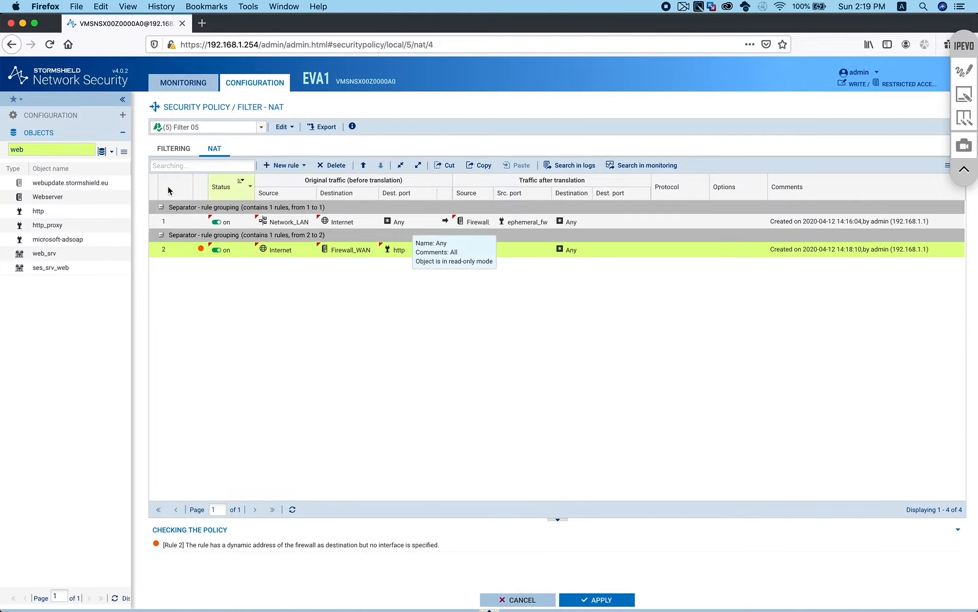
left_click(48, 198)
left_click_drag(48, 199, 566, 250)
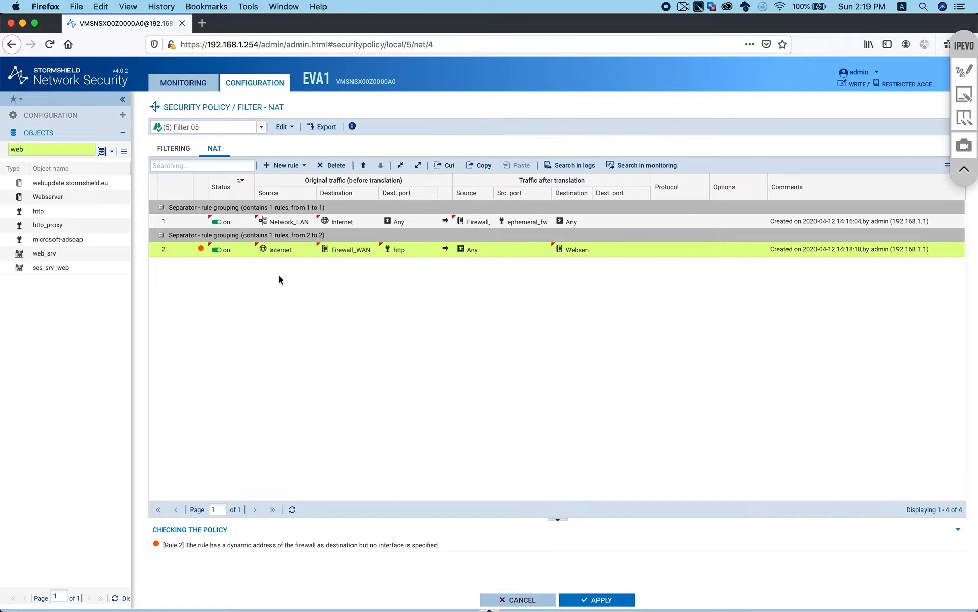
Restrict rule 2's source to incoming interface WAN
mouse_move(341, 249)
double_click(279, 251)
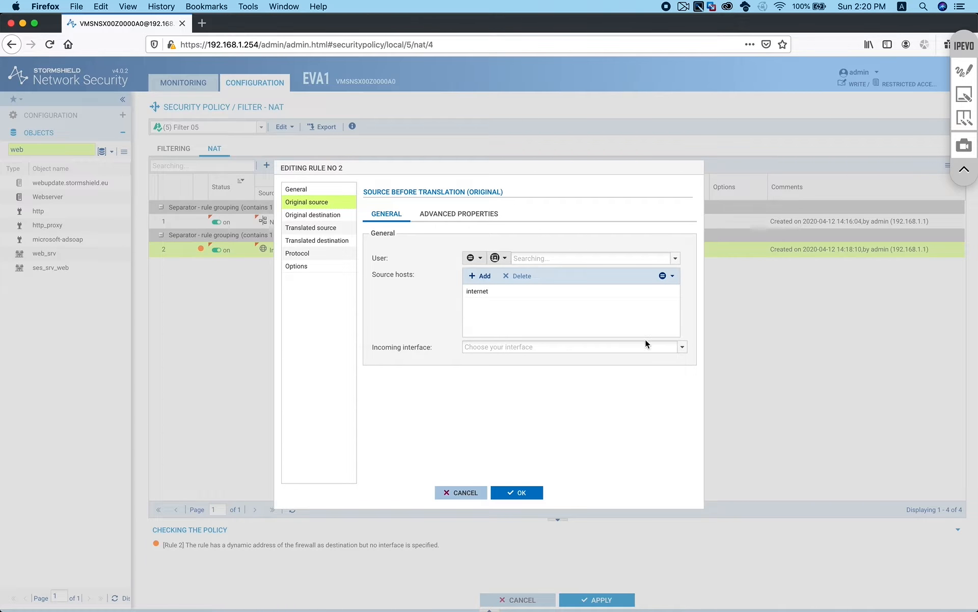
left_click(682, 347)
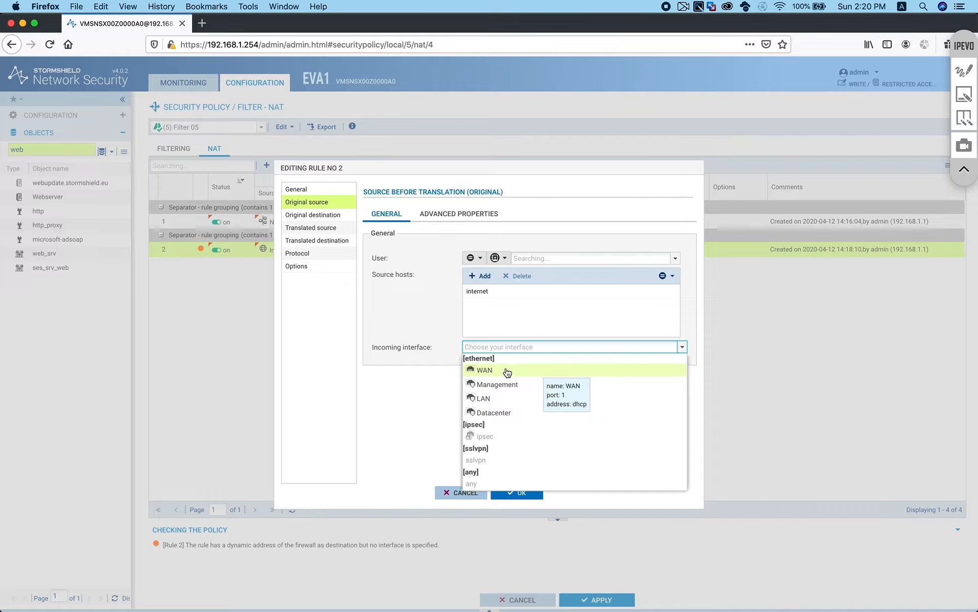
left_click(506, 372)
left_click(523, 492)
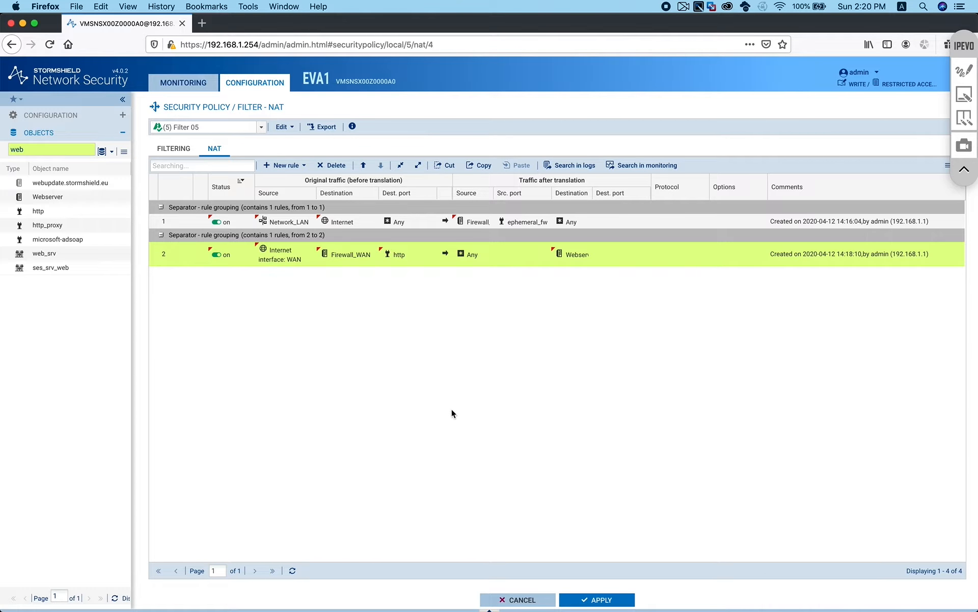
Apply the Filter 05 NAT policy and activate it immediately
left_click(611, 596)
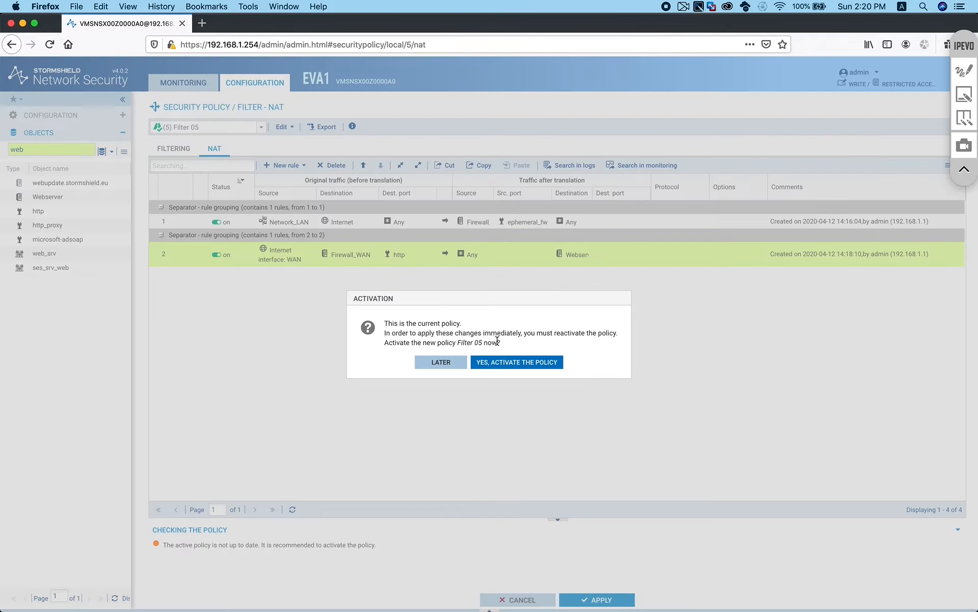
left_click(504, 362)
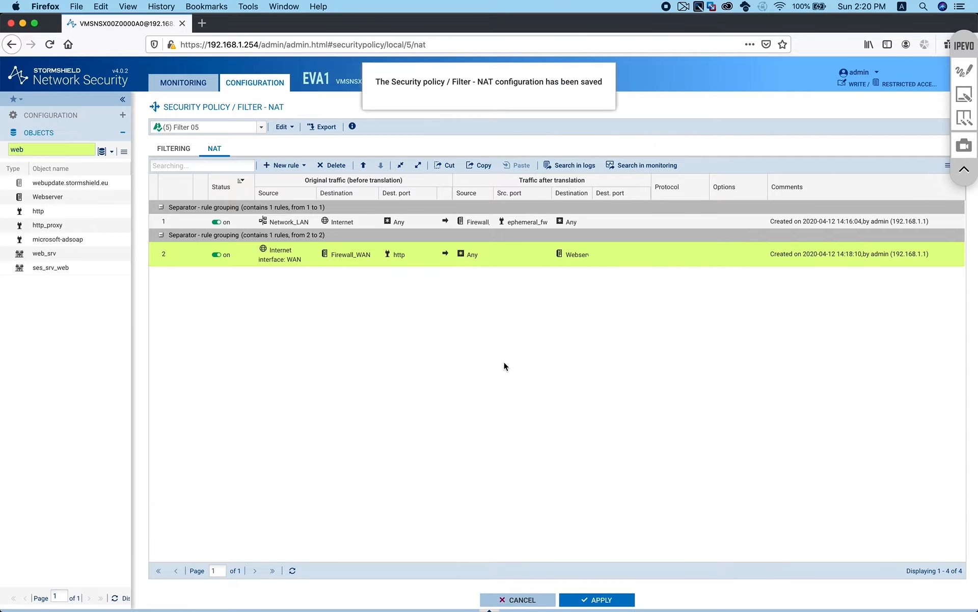
mouse_move(284, 223)
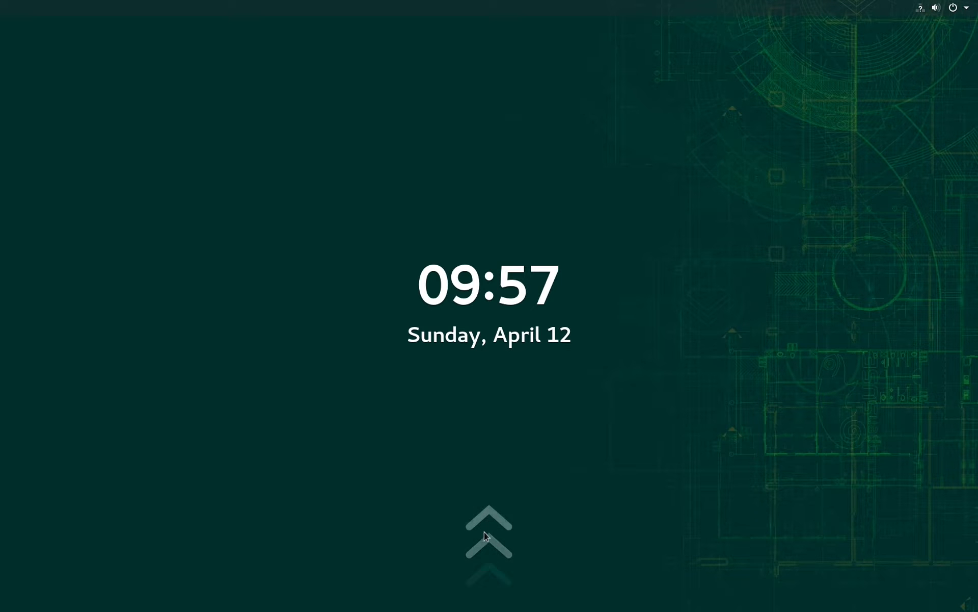
Unlock the client and try loading google.com in a private Firefox tab
left_click_drag(484, 531, 505, 177)
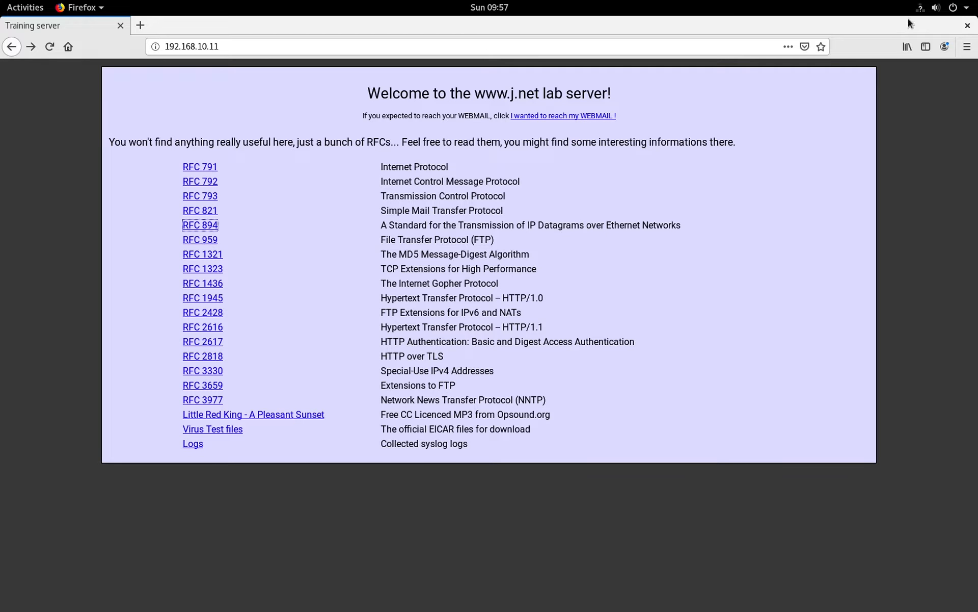
left_click(937, 7)
left_click(950, 81)
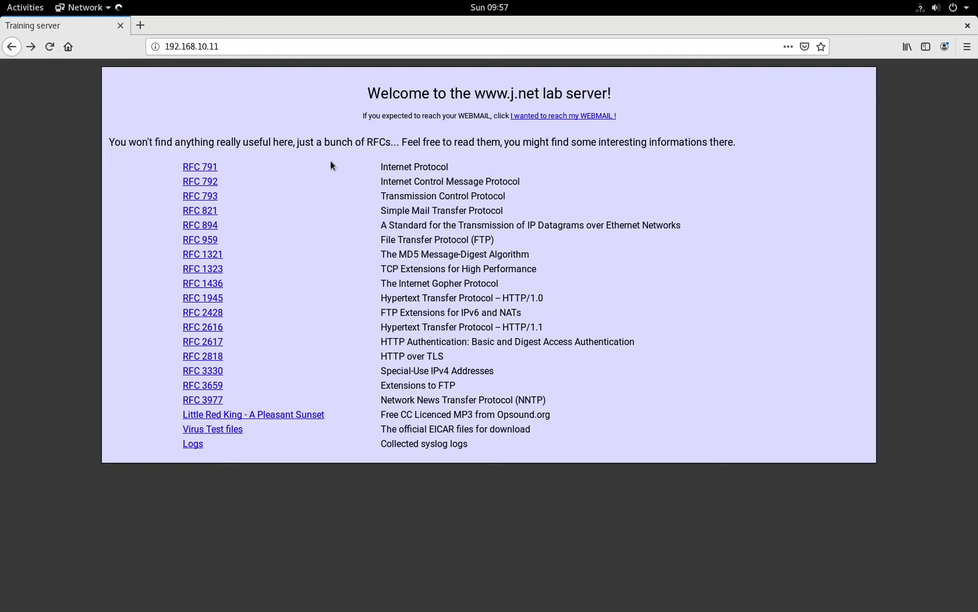
left_click(140, 24)
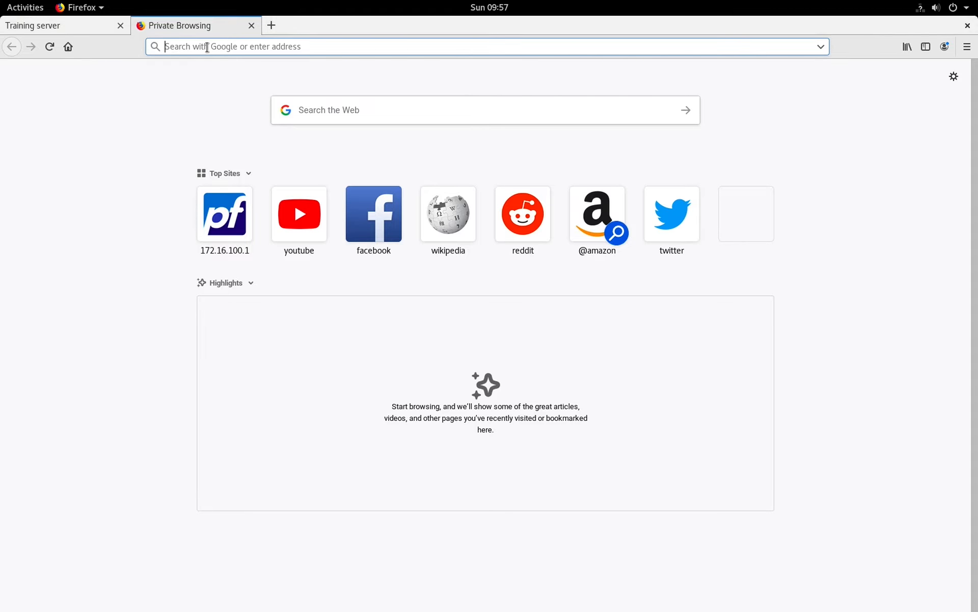
type("google.com")
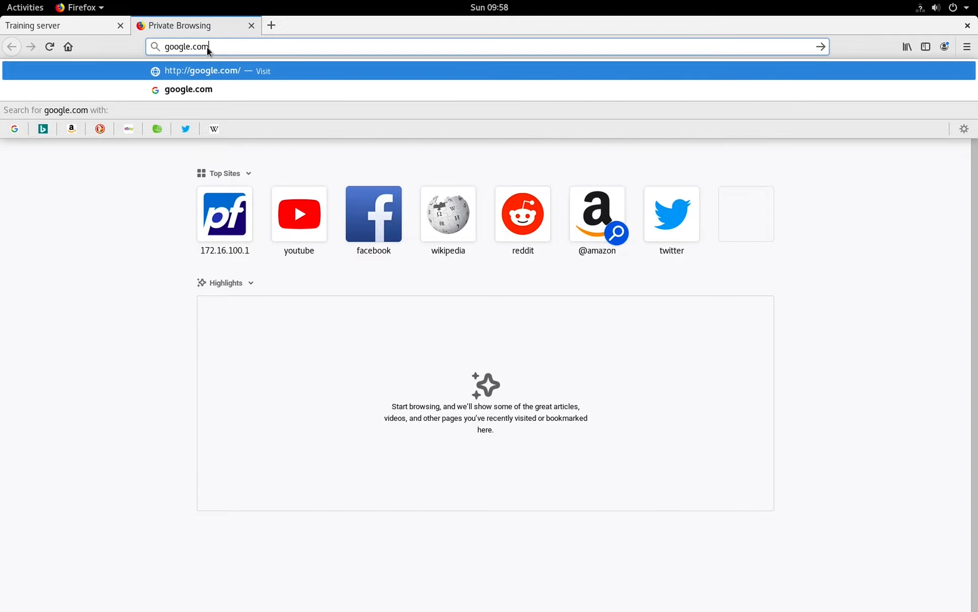
key("Return")
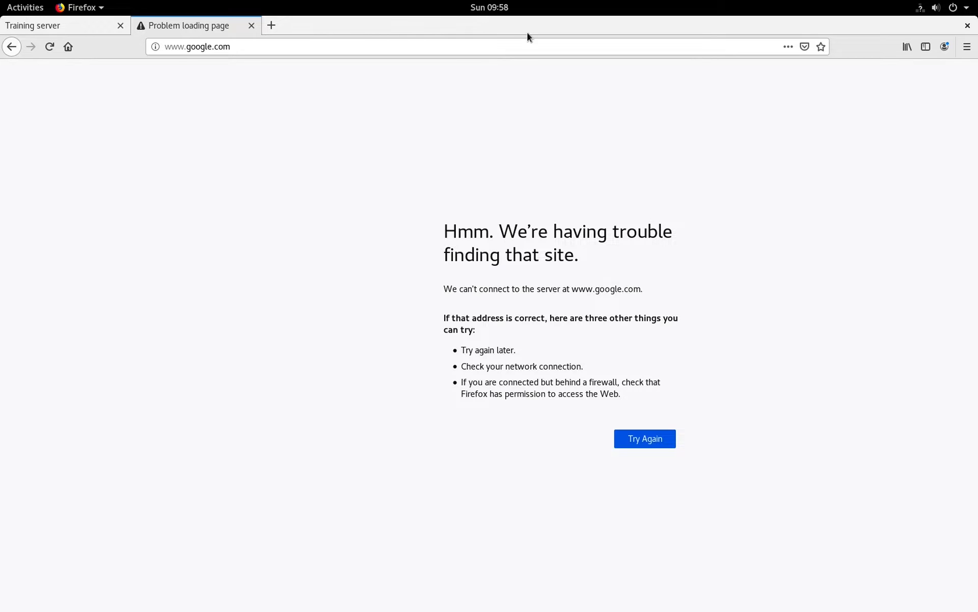
Check the client's wired network settings, then return to the network diagram slide
left_click(920, 9)
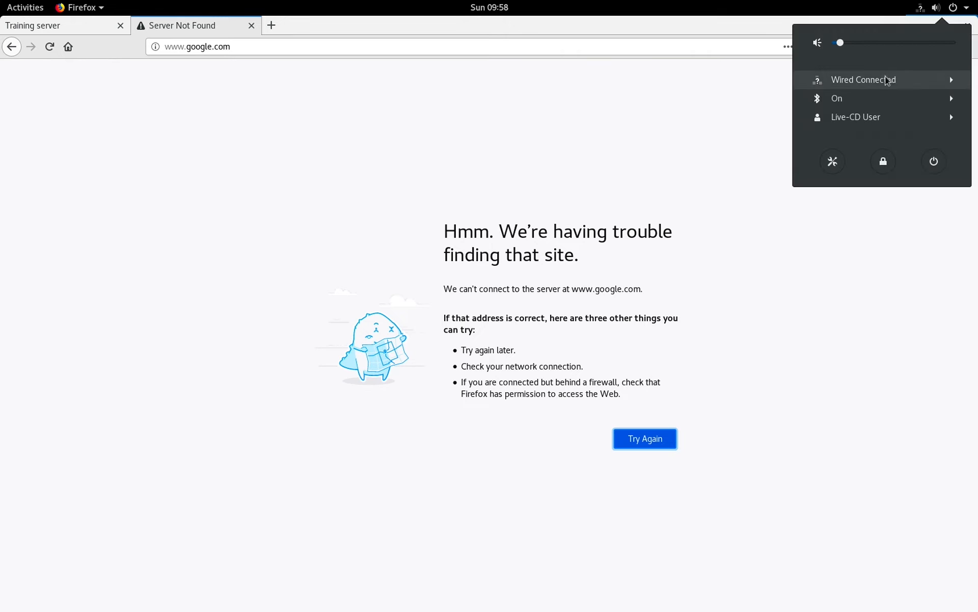
left_click(898, 86)
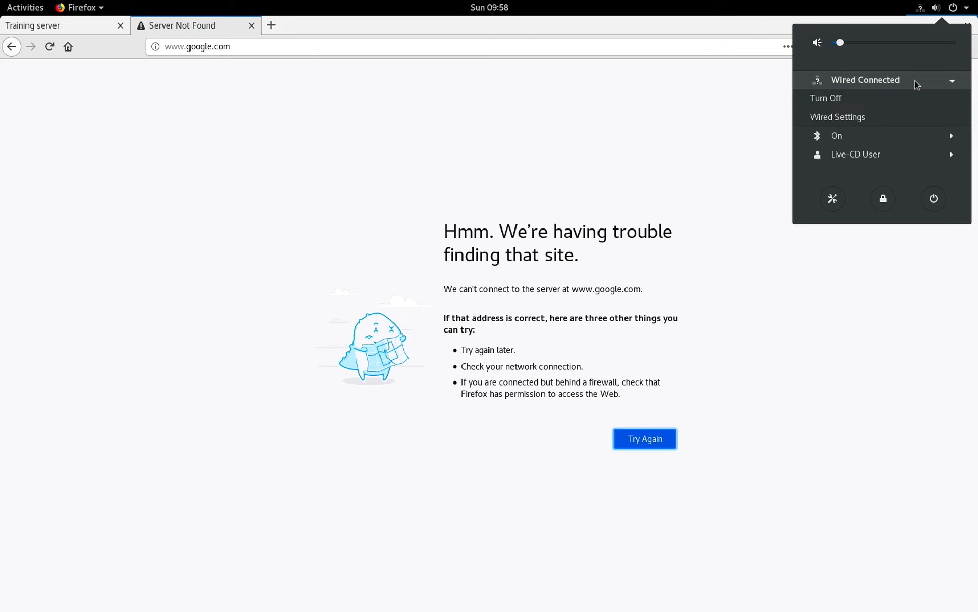
left_click(845, 122)
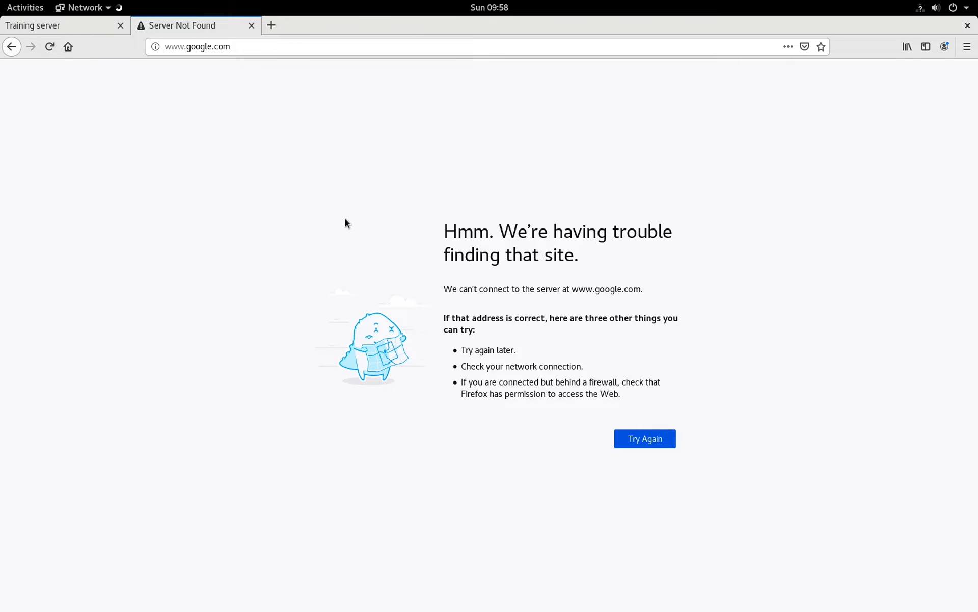
key("super+Tab")
key("super+Tab")
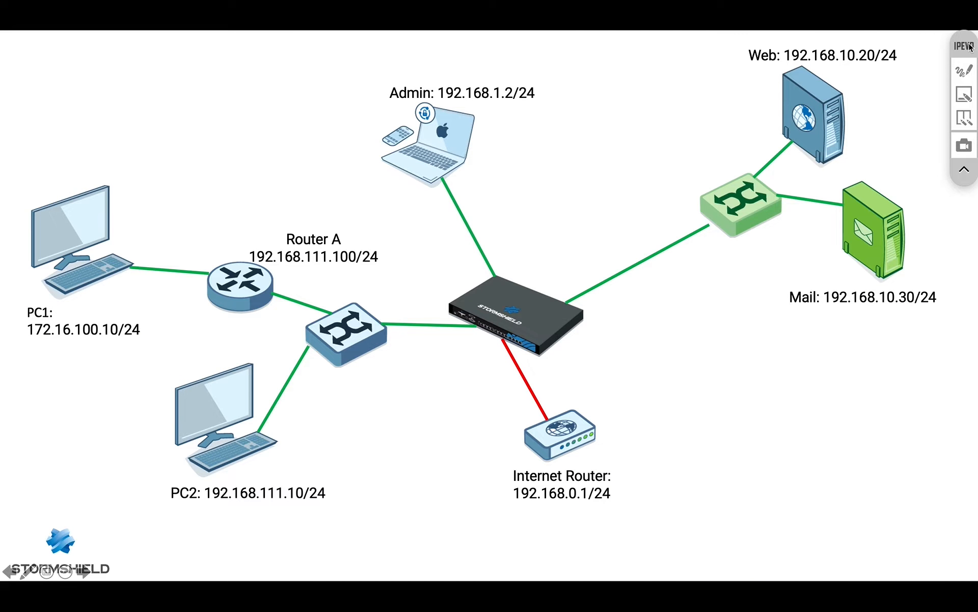
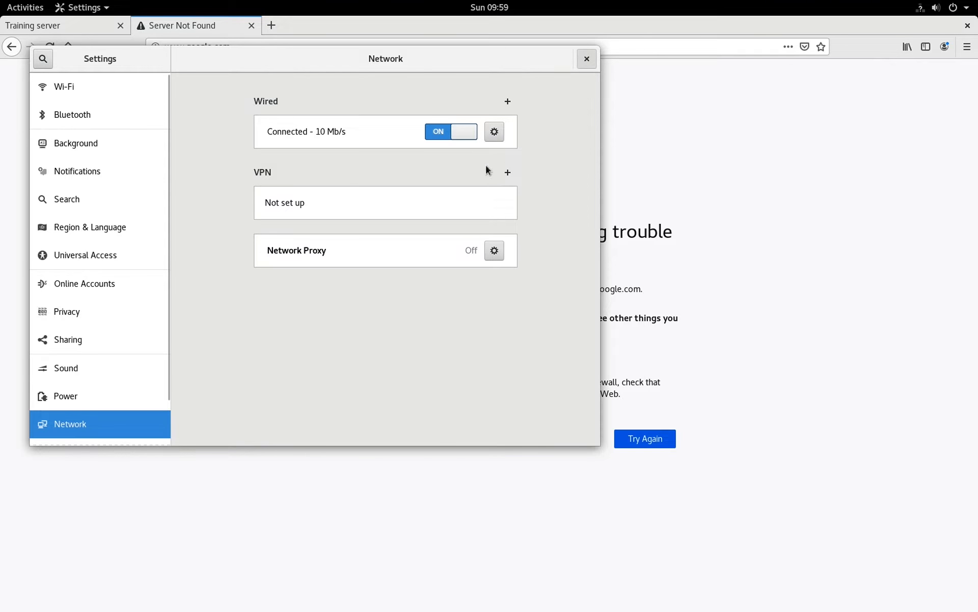
Close GNOME Settings with the wired connection still on to bring back the network topology diagram
key("ctrl+q")
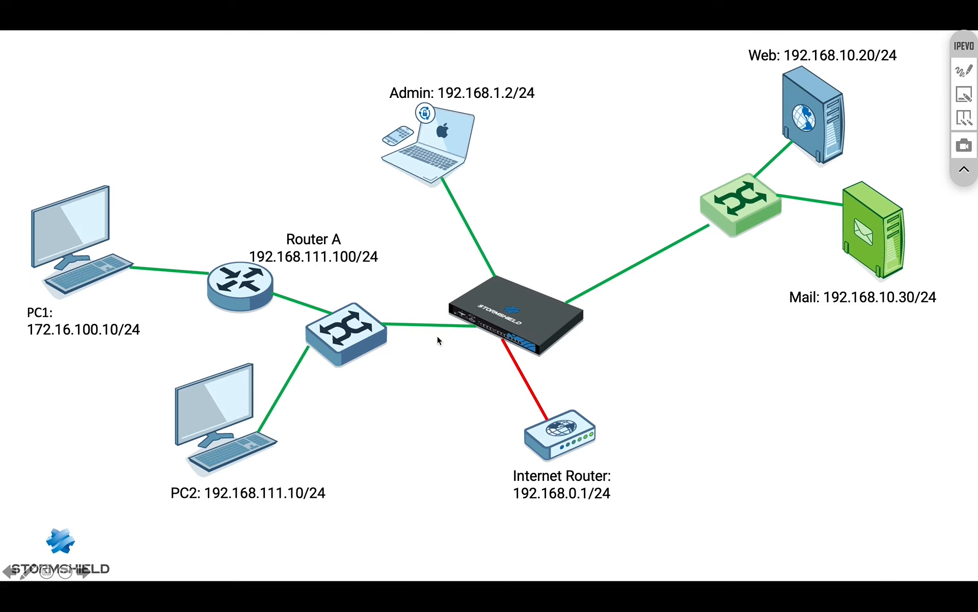
Search objects for 172 and add LAN-Internal to NAT rule 1's source, then show the filtering rules
key("super+Tab")
key("super+Tab")
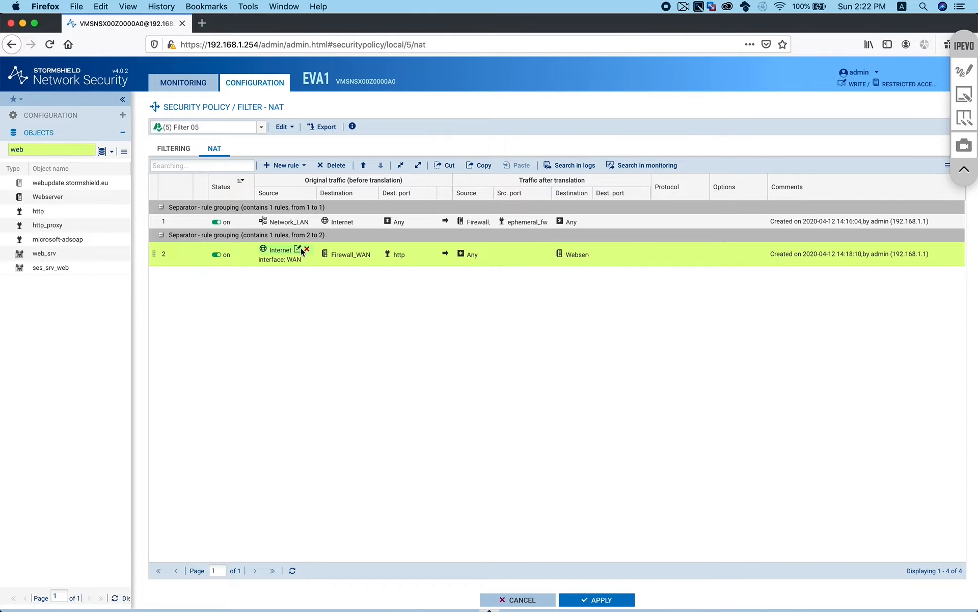
double_click(43, 148)
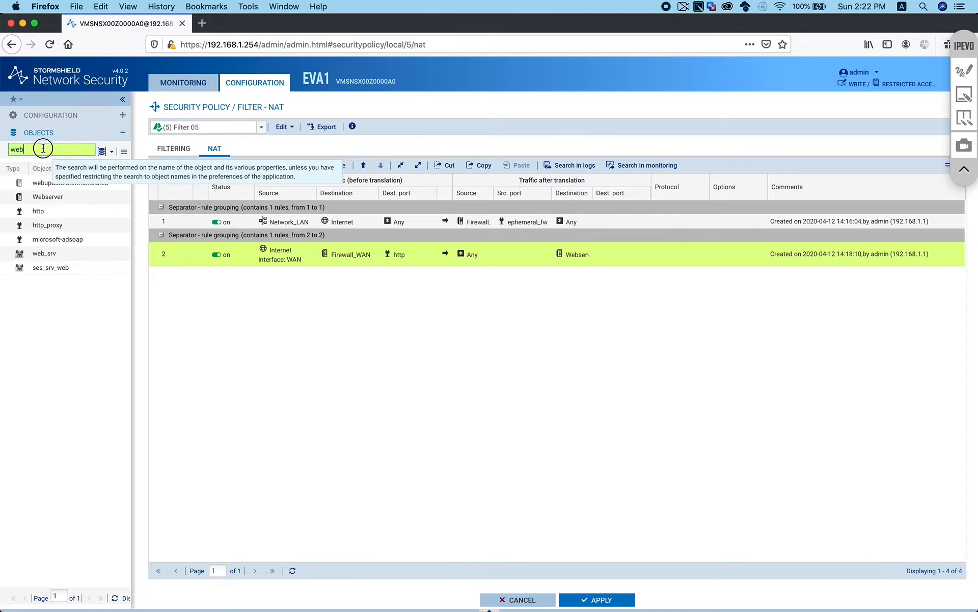
type("172")
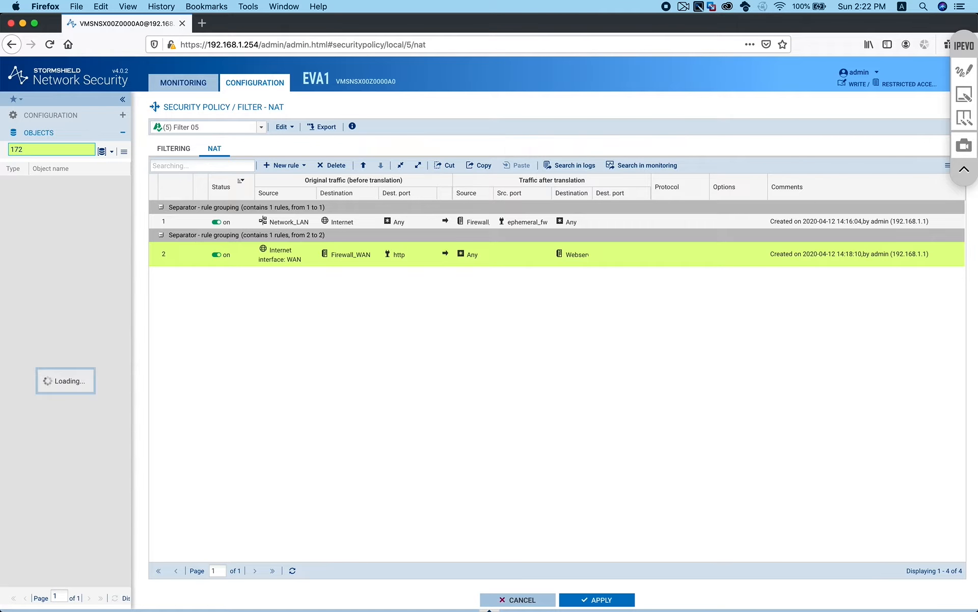
mouse_move(45, 198)
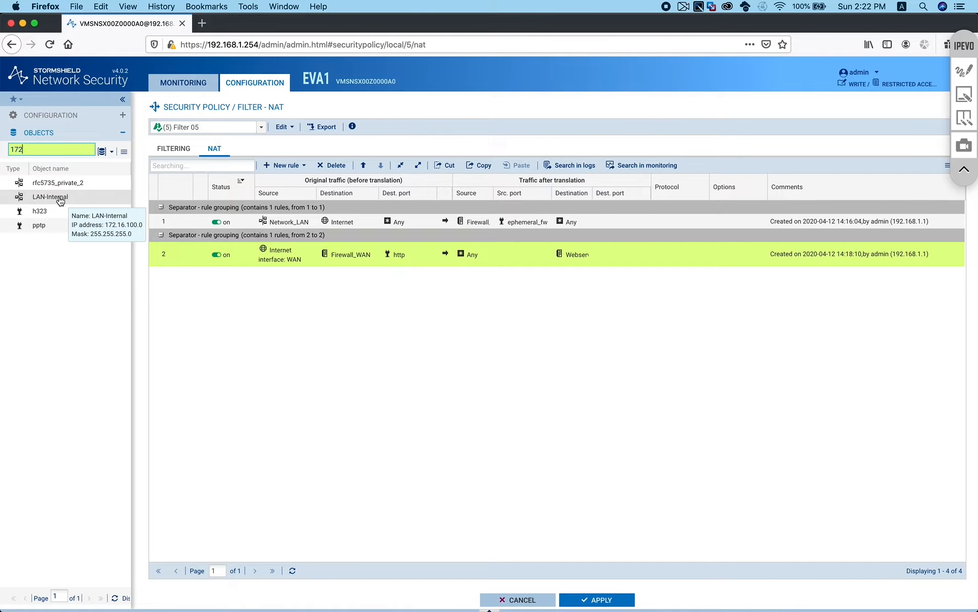
left_click_drag(60, 200, 287, 230)
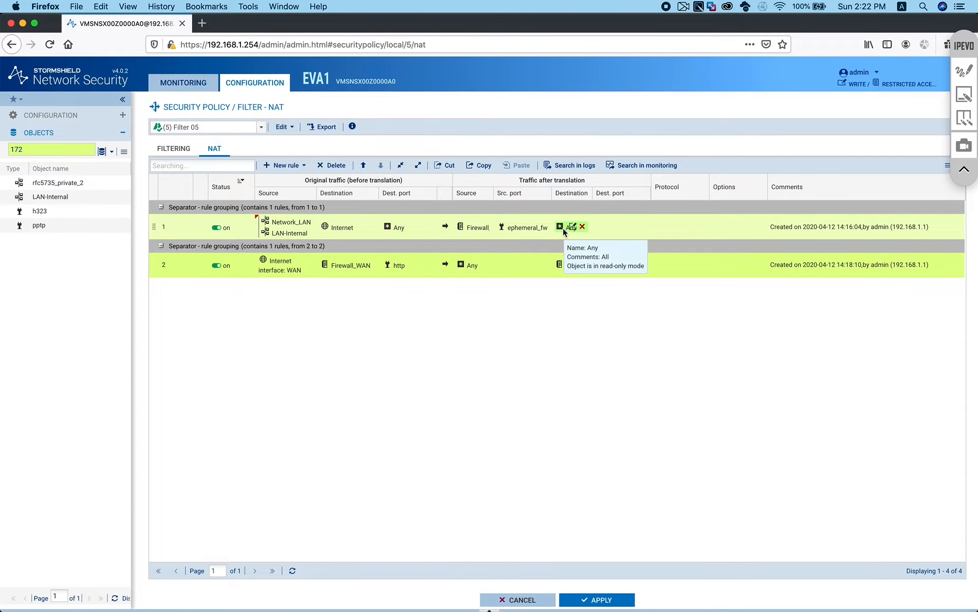
left_click(180, 151)
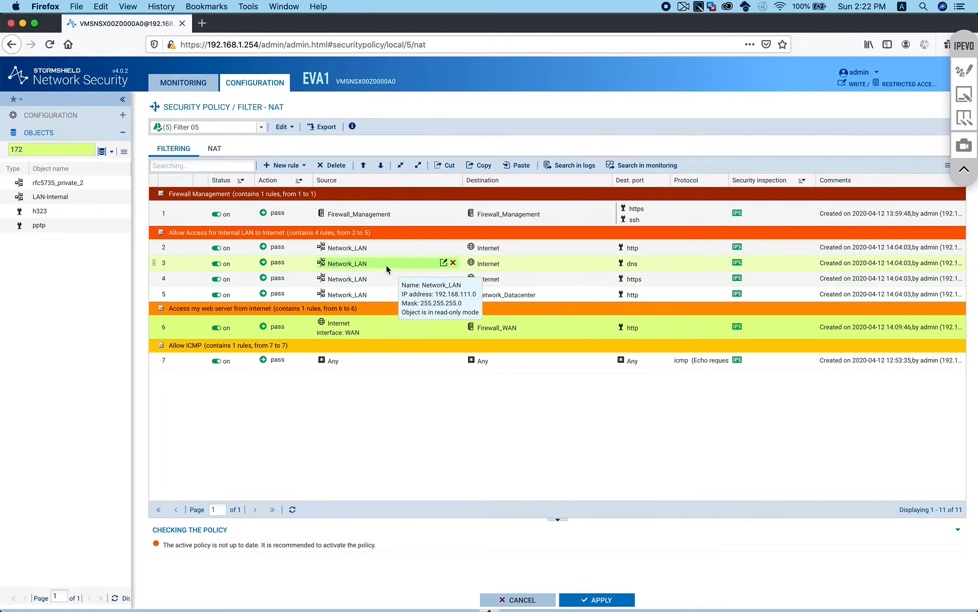
Add LAN-Internal as a source of filter rules 2–4 and save the policy without activating it
left_click_drag(49, 202, 336, 252)
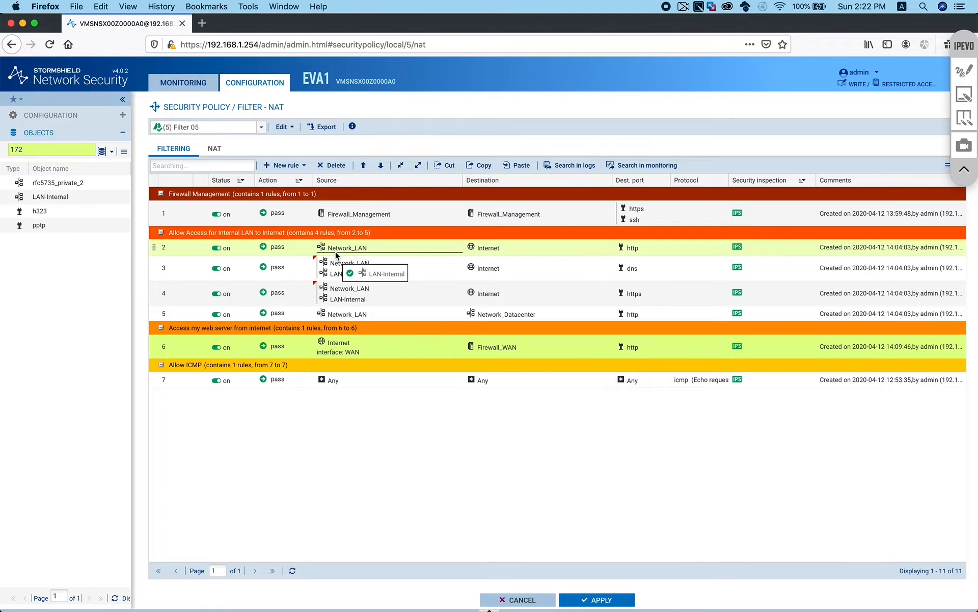
left_click(597, 599)
left_click(528, 361)
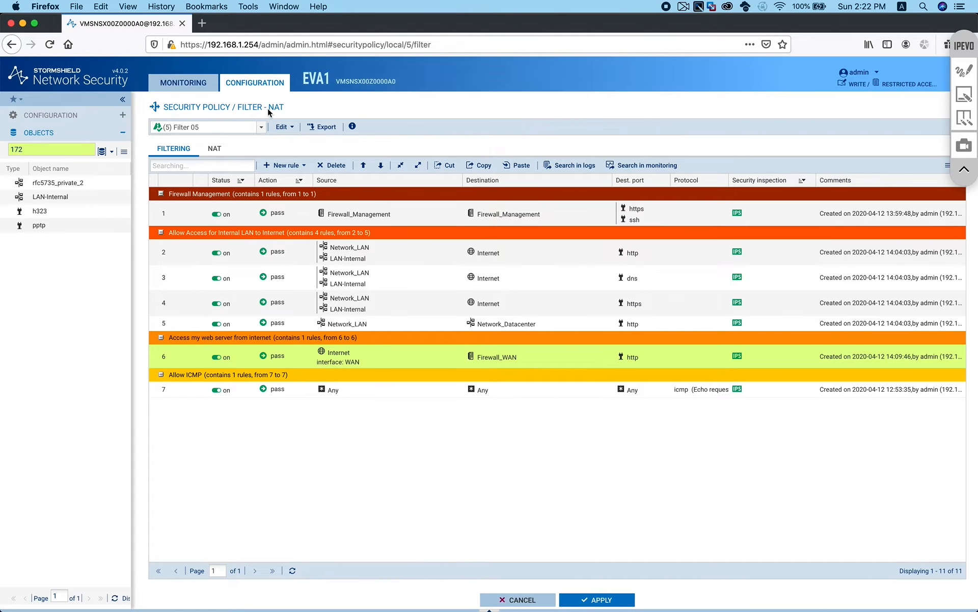
left_click(214, 149)
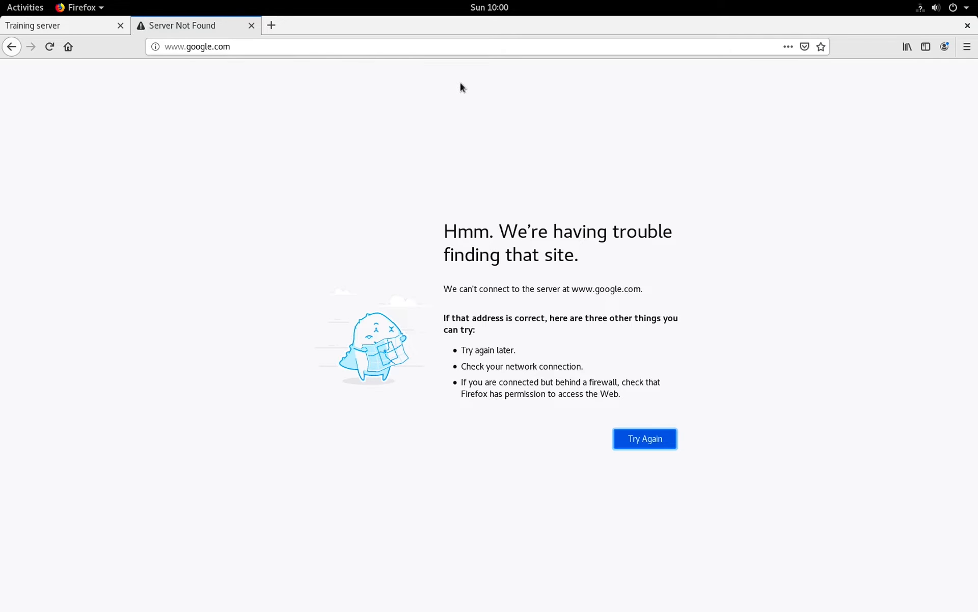
Set the wired connection's IPv4 DNS to manual 8.8.8.8, apply it, and close Settings
left_click(923, 11)
left_click(935, 80)
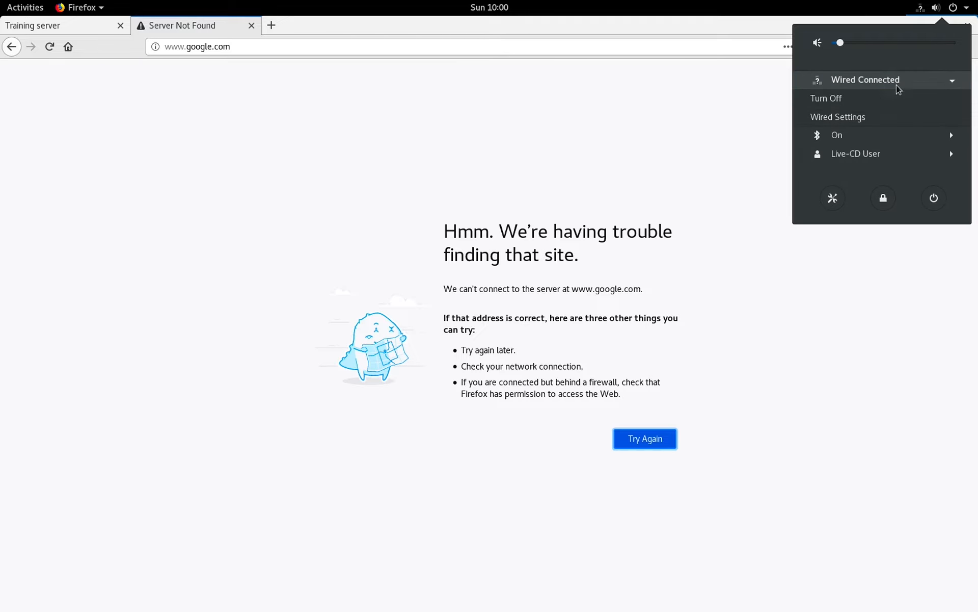
left_click(860, 120)
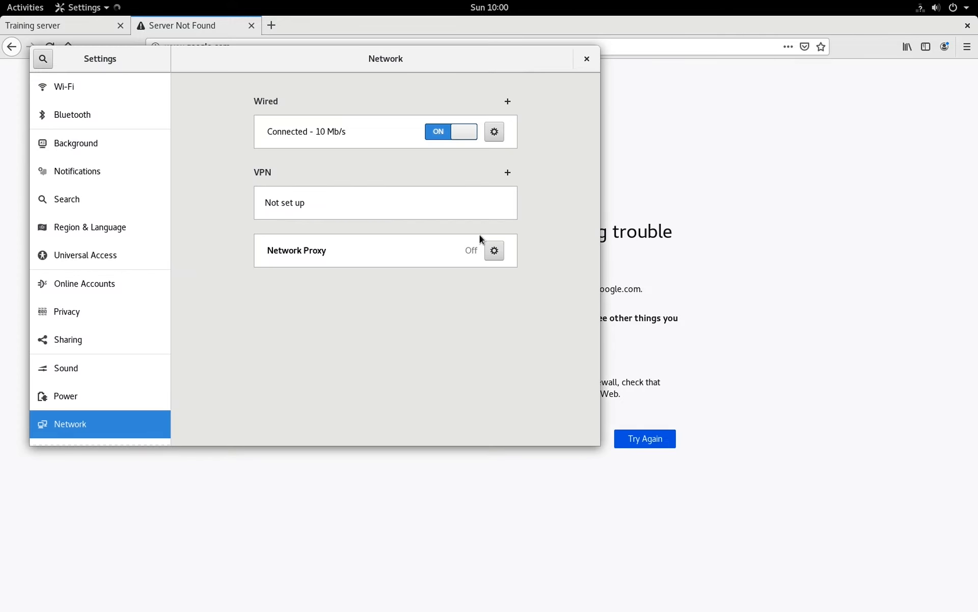
left_click(493, 132)
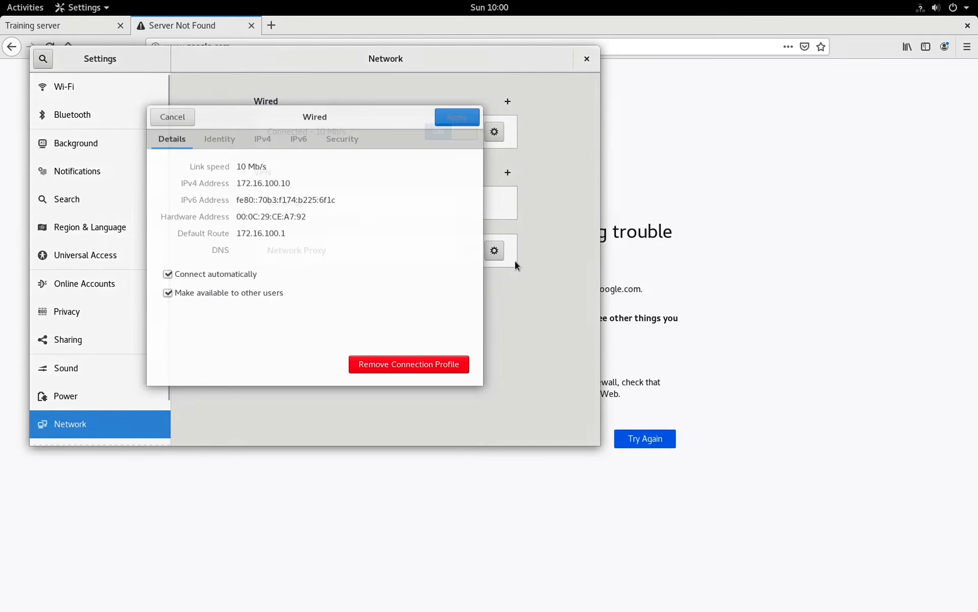
left_click(263, 126)
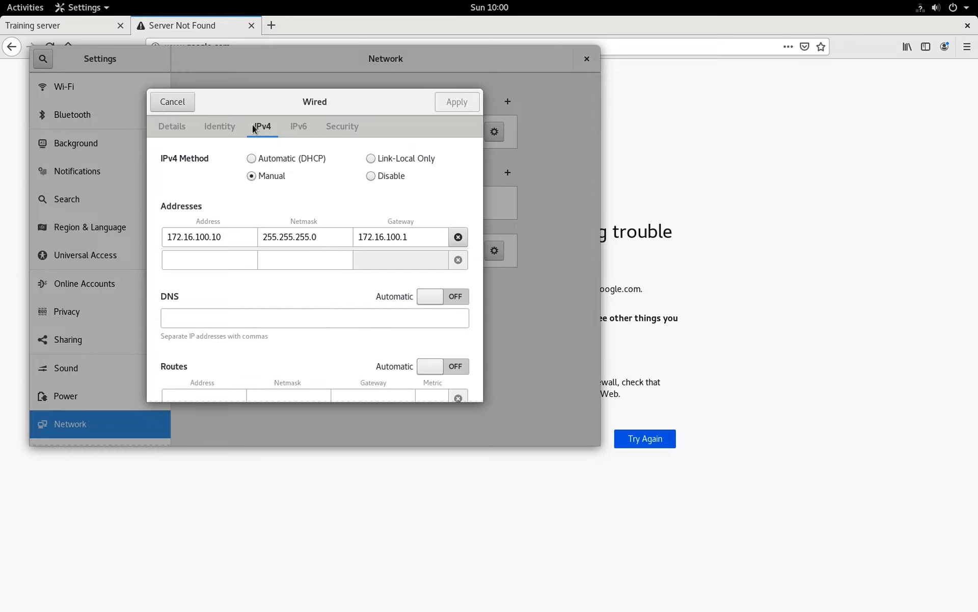
left_click(451, 295)
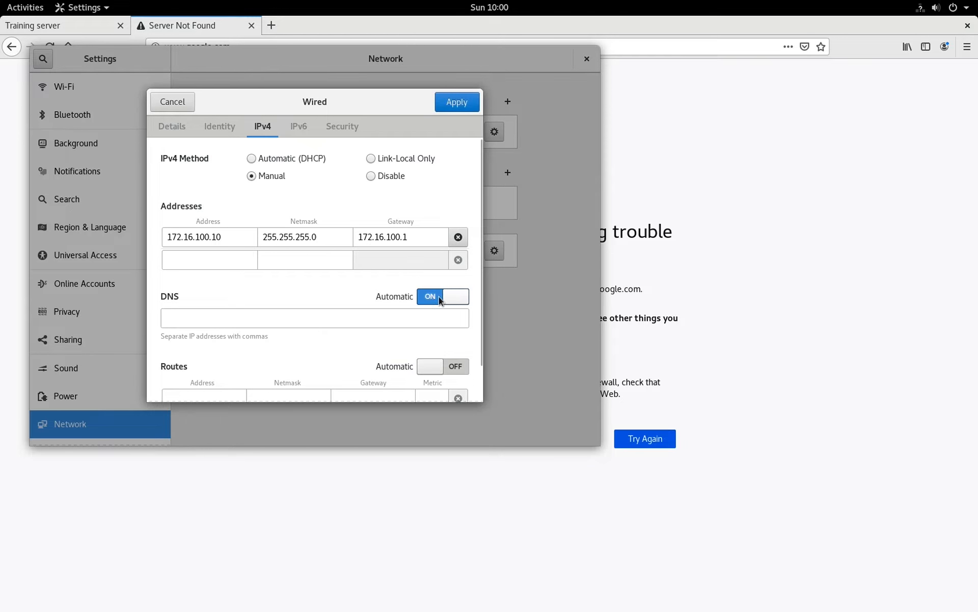
left_click(435, 296)
left_click(353, 316)
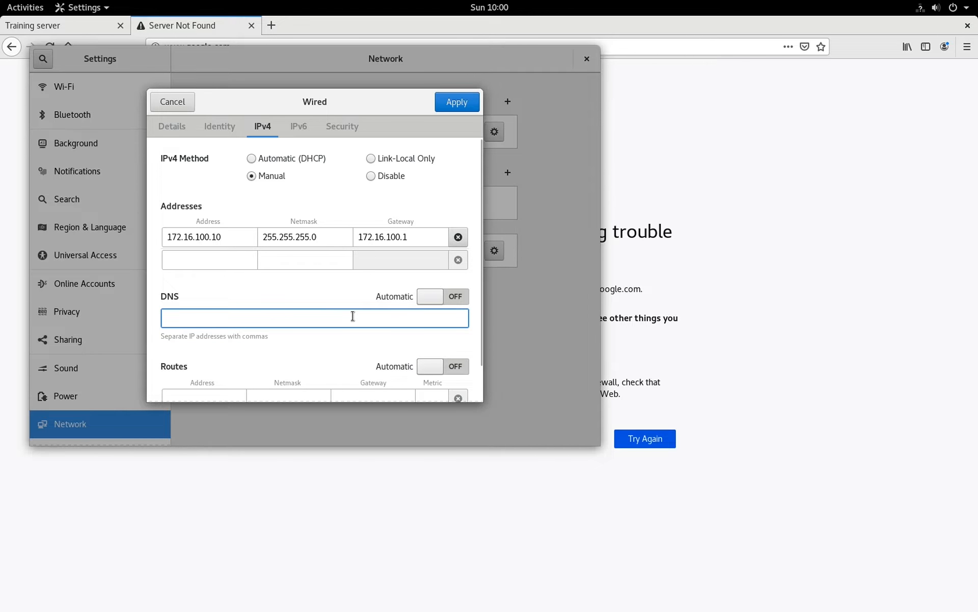
type("8.8.8.8")
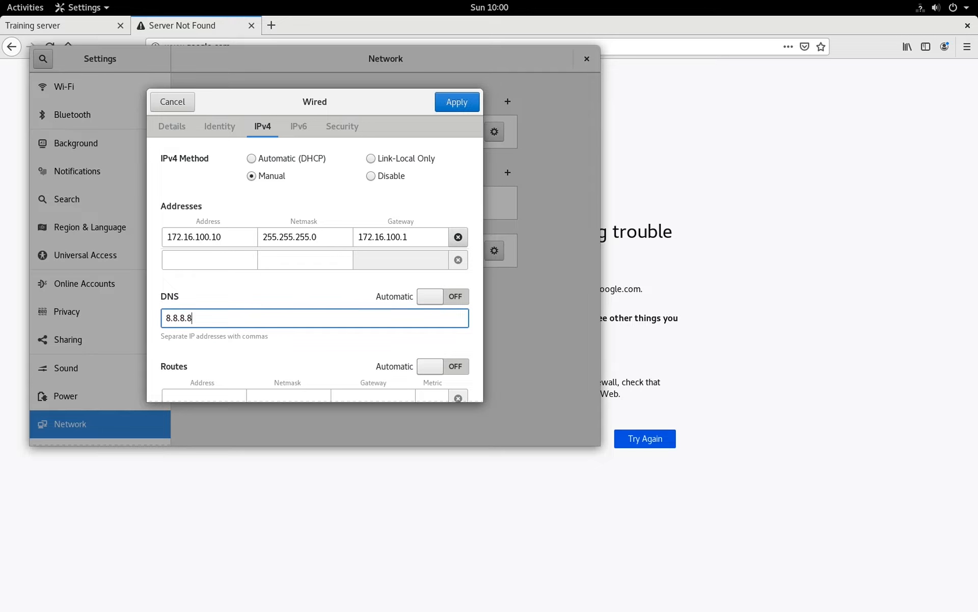
left_click(473, 100)
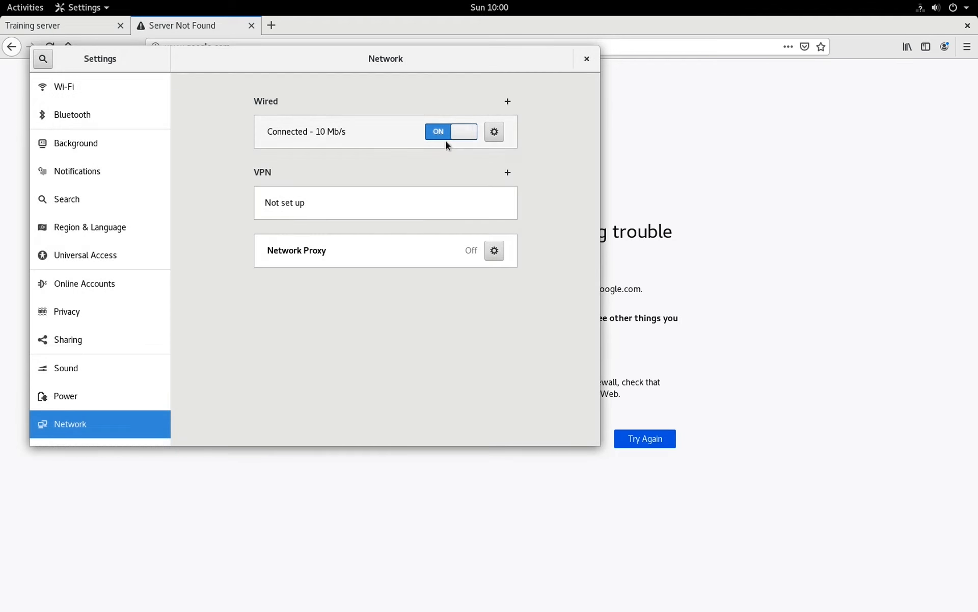
left_click(587, 60)
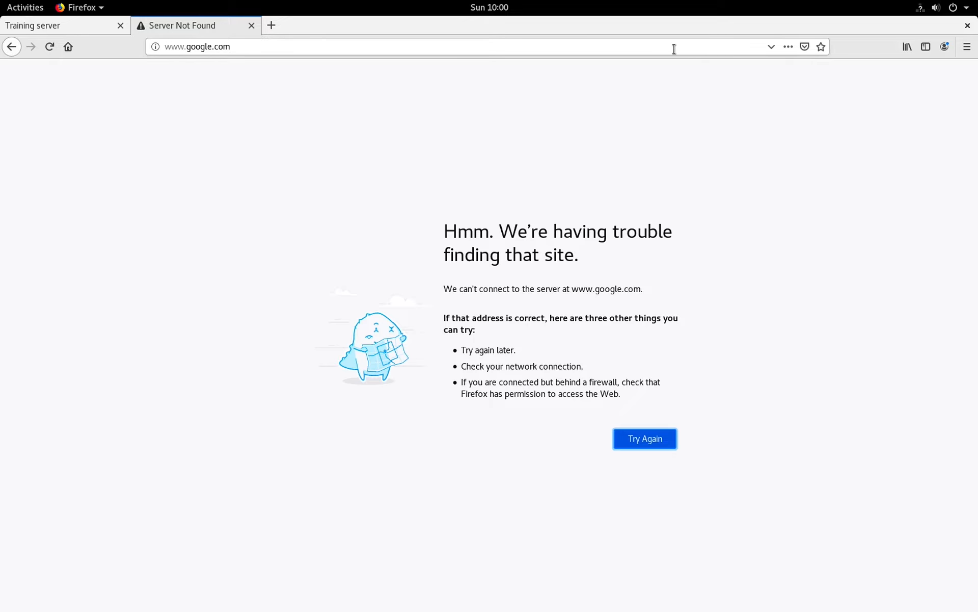
left_click(920, 7)
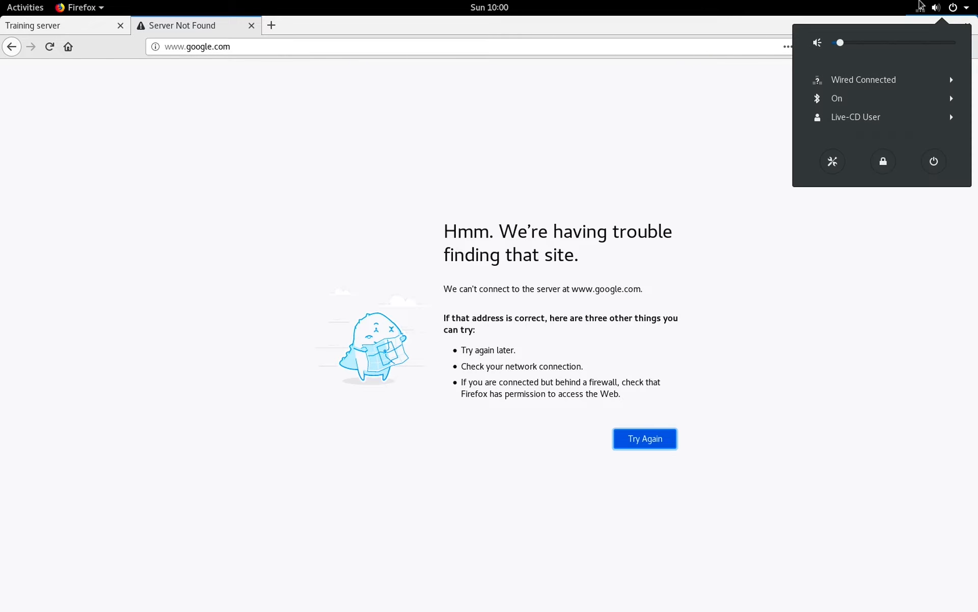
left_click(951, 82)
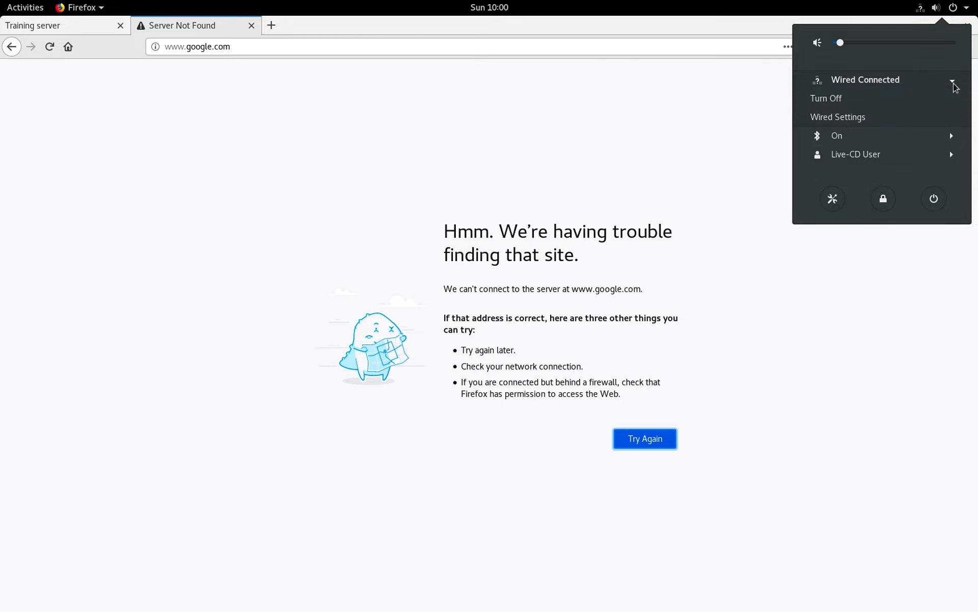
left_click(952, 98)
left_click(954, 7)
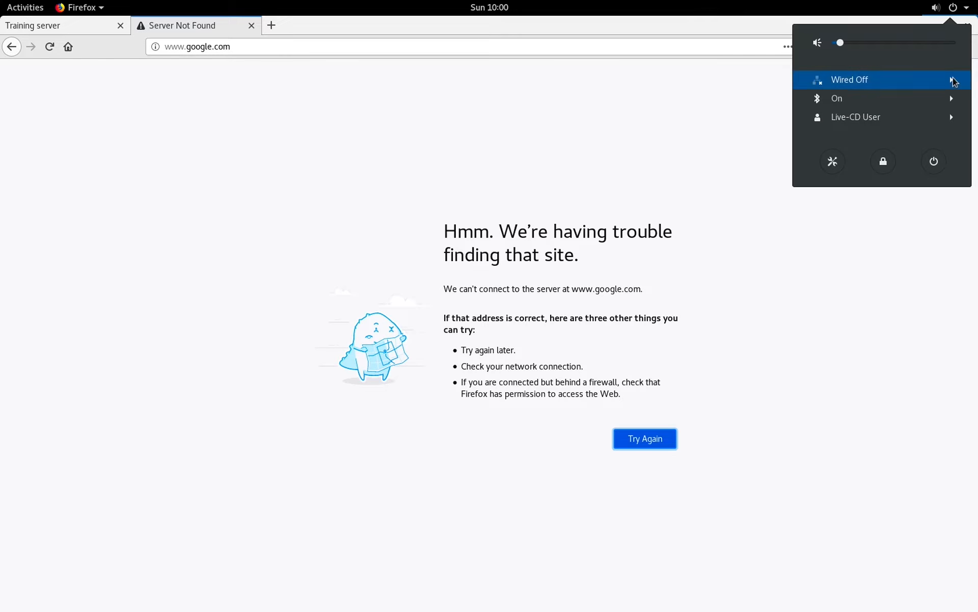
left_click(951, 80)
left_click(855, 106)
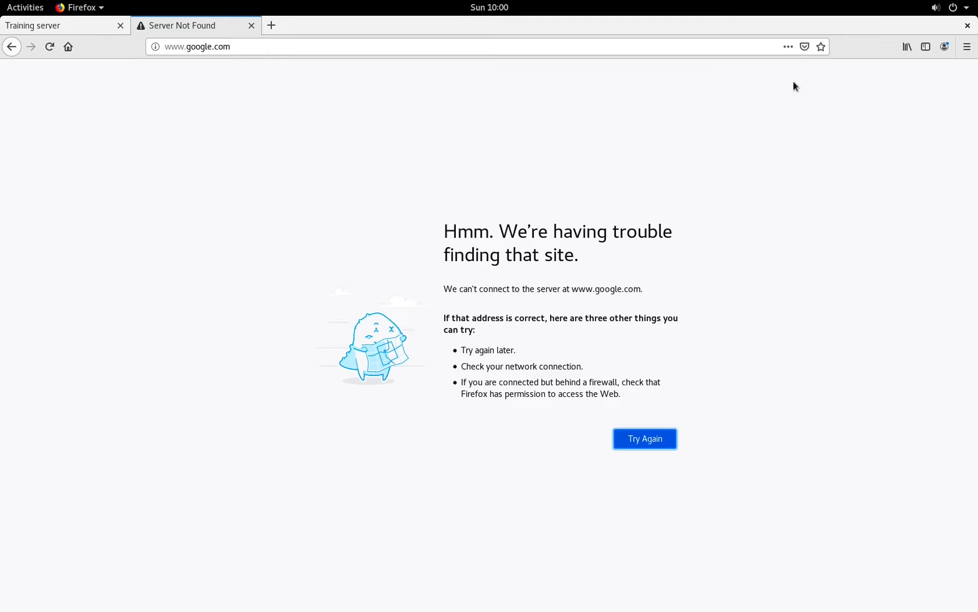
left_click(536, 44)
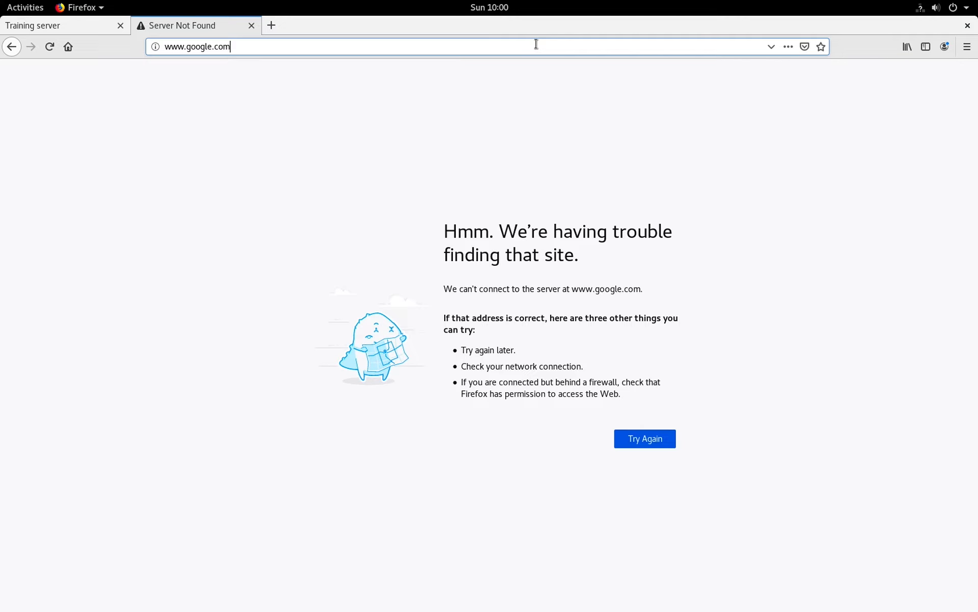
key("Return")
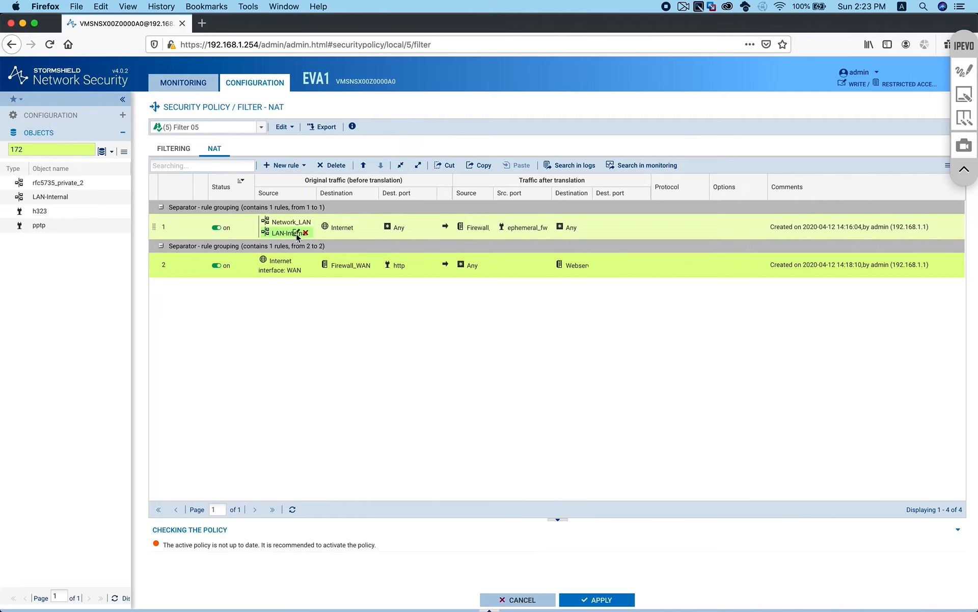
Remove LAN-Internal from NAT rule 1 and filter rules 2–4, then apply and activate the configuration
left_click(307, 233)
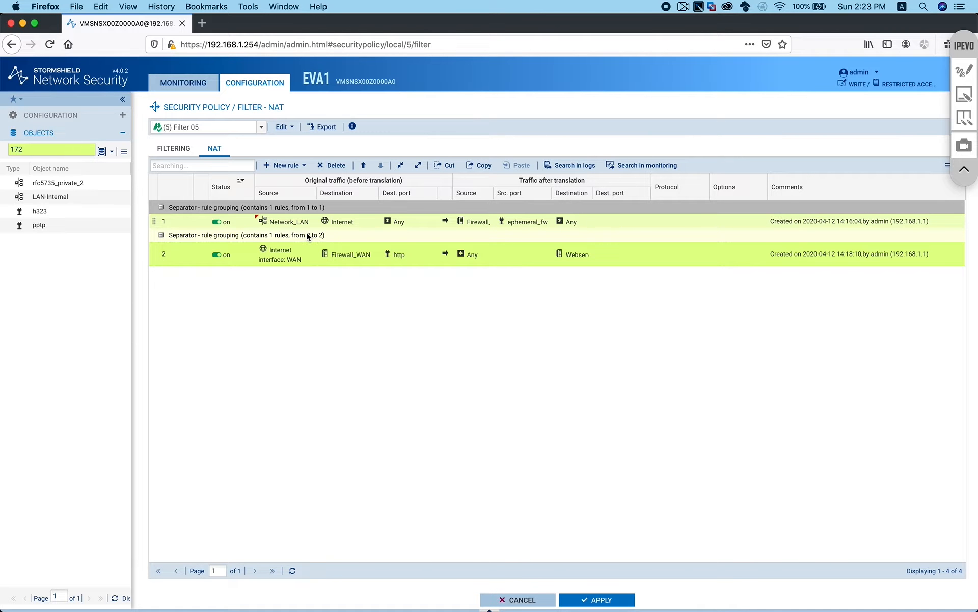
left_click(178, 148)
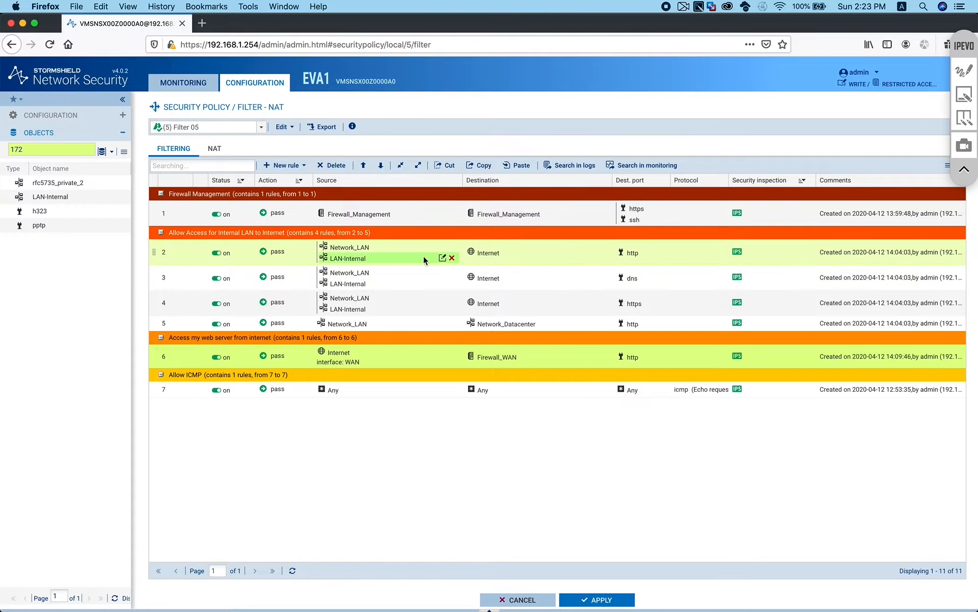
left_click(452, 258)
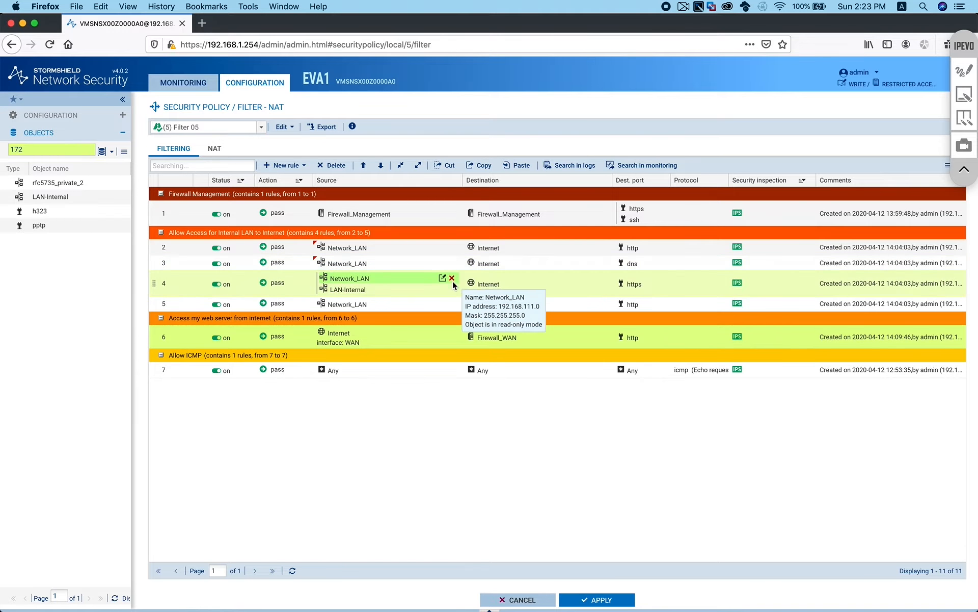
left_click(453, 275)
left_click(453, 289)
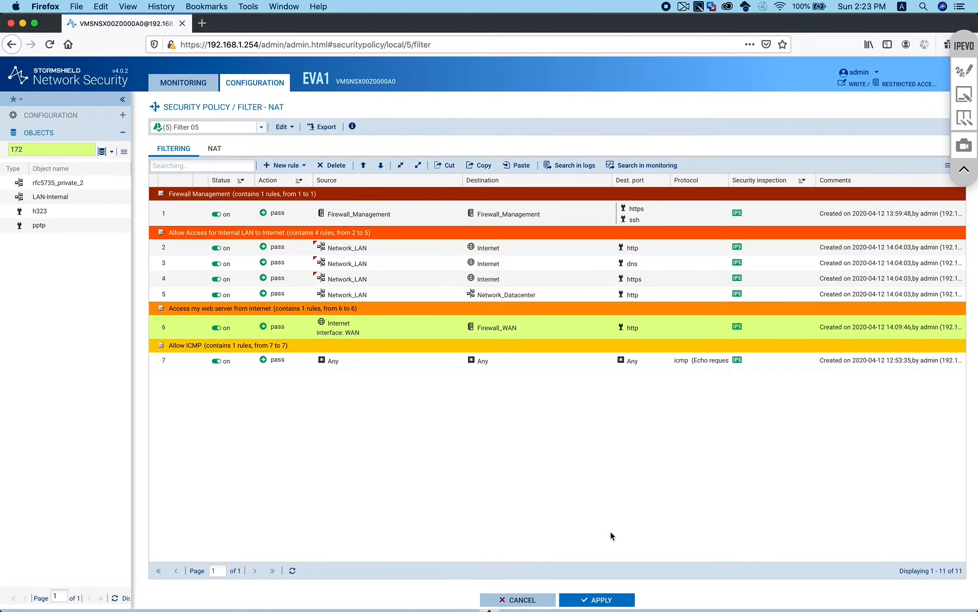
left_click(609, 600)
left_click(525, 365)
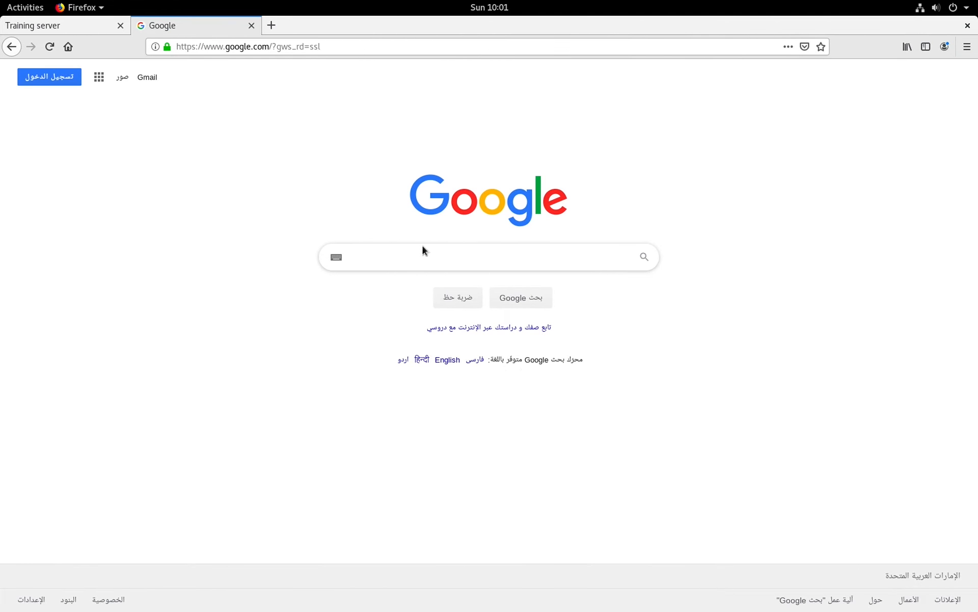
Search Google for 'goog' from the Firefox address bar
left_click(350, 46)
type("goog")
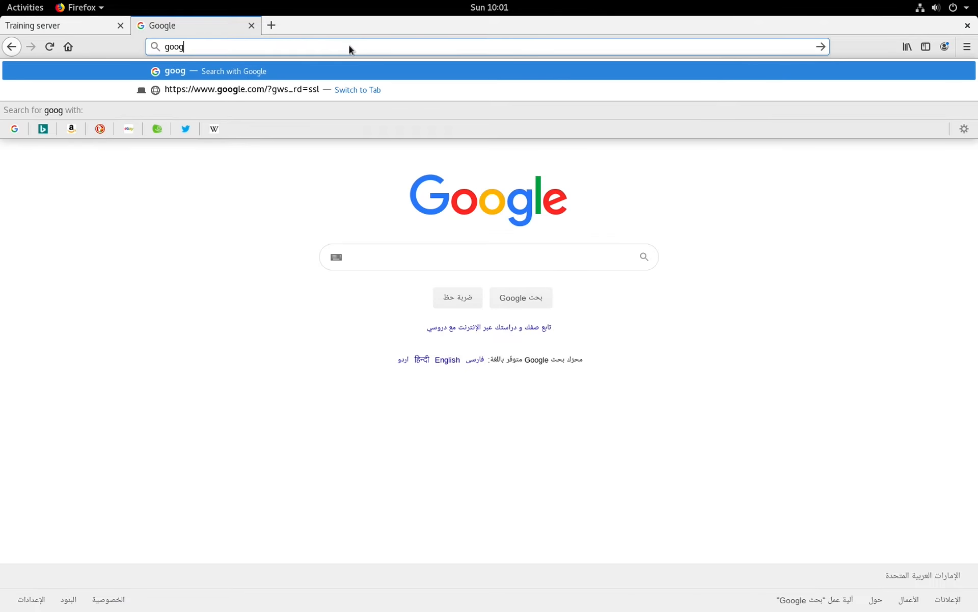
key("Return")
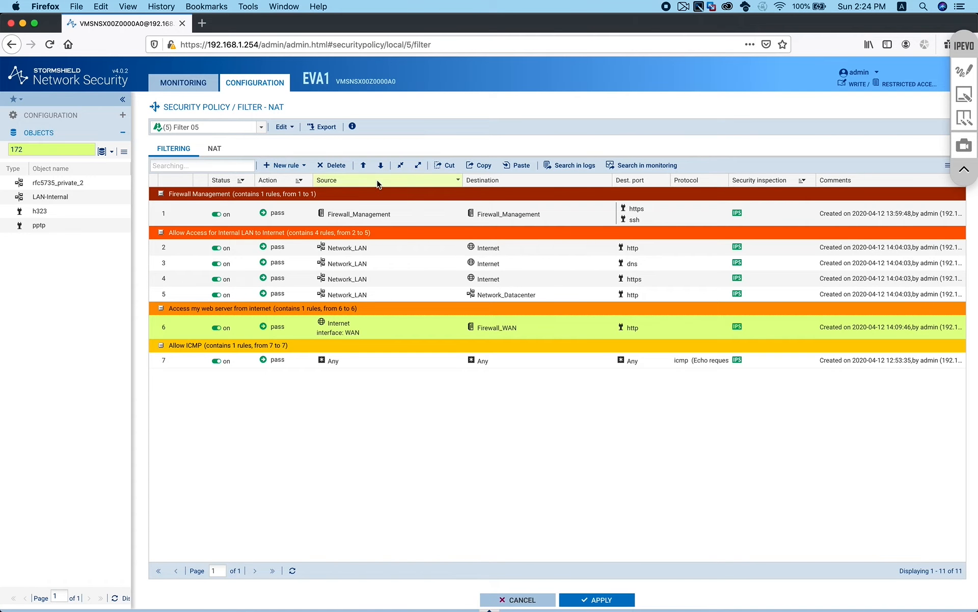
Review the Audit Logs alarms, then return to the monitoring dashboard with the monitoring pages expanded
left_click(189, 83)
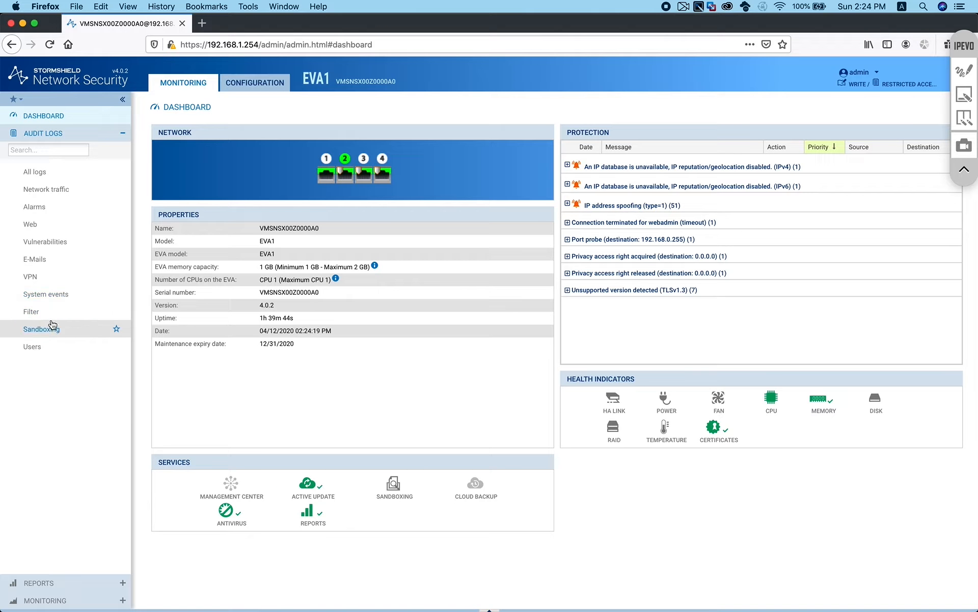
left_click(53, 205)
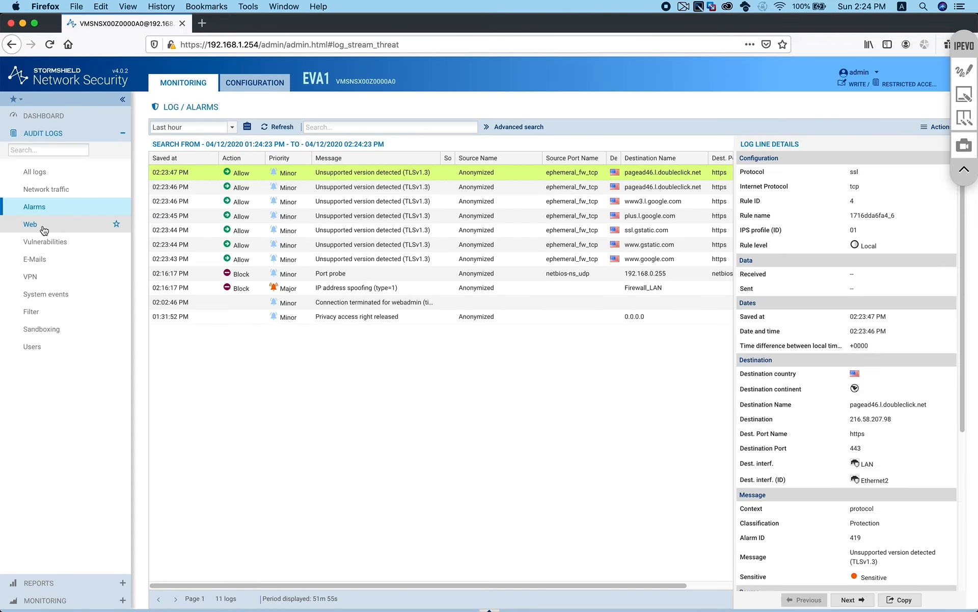
left_click(47, 583)
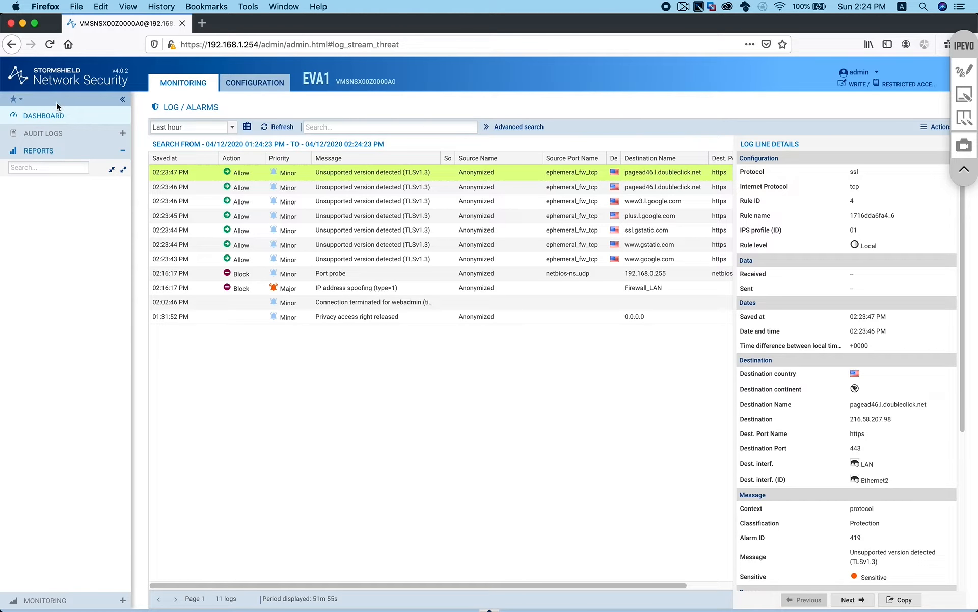
left_click(56, 114)
left_click(53, 601)
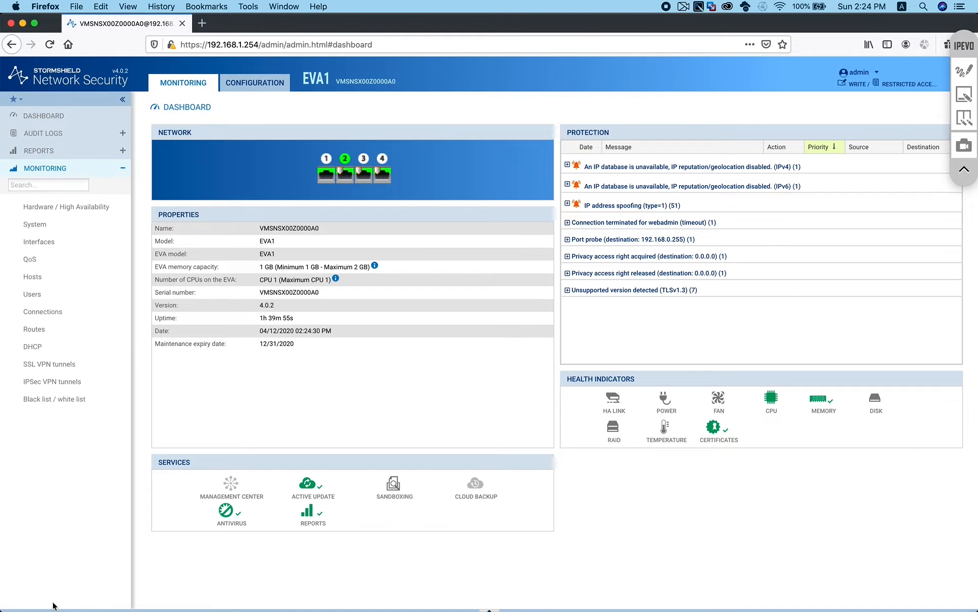
Open the Hosts monitor and try showing 192.168.1.1's connections, dismissing the access-rights error
left_click(56, 278)
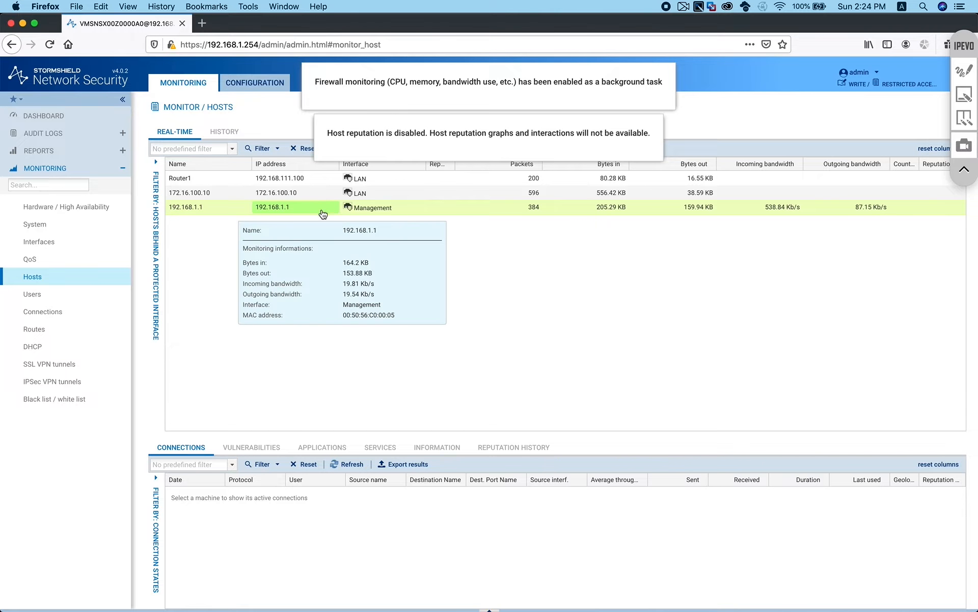
mouse_move(395, 216)
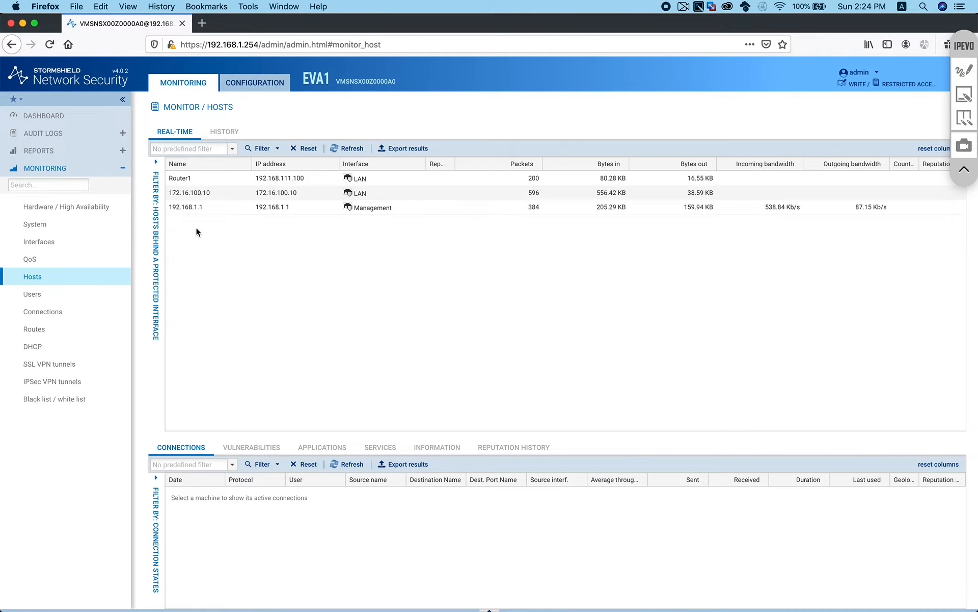
mouse_move(194, 213)
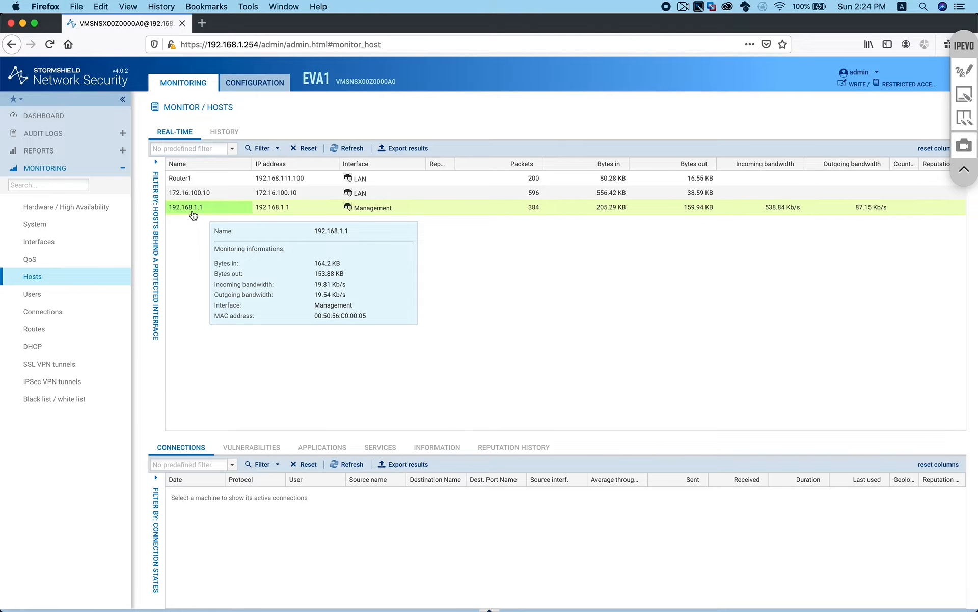
left_click(203, 210)
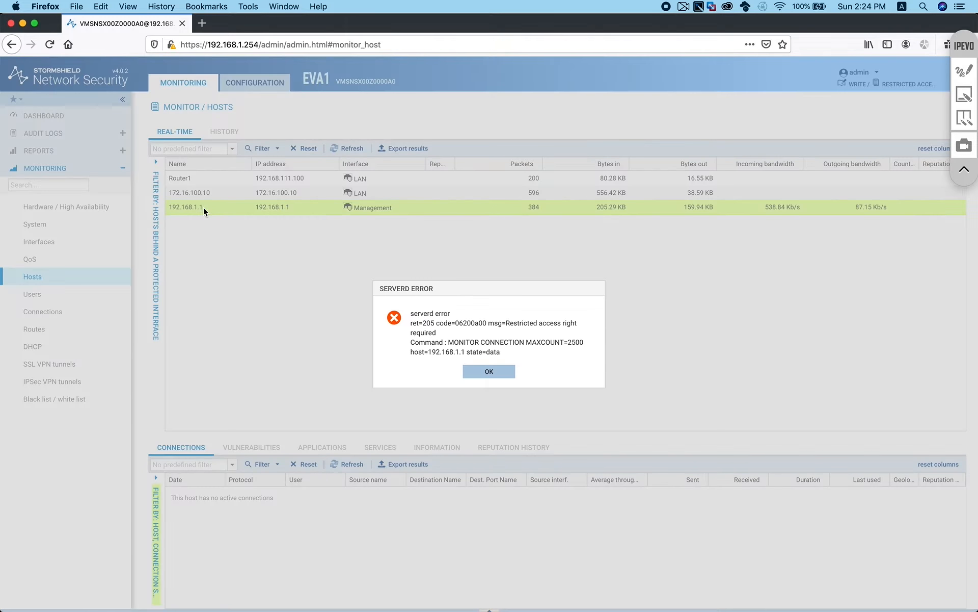
left_click(488, 372)
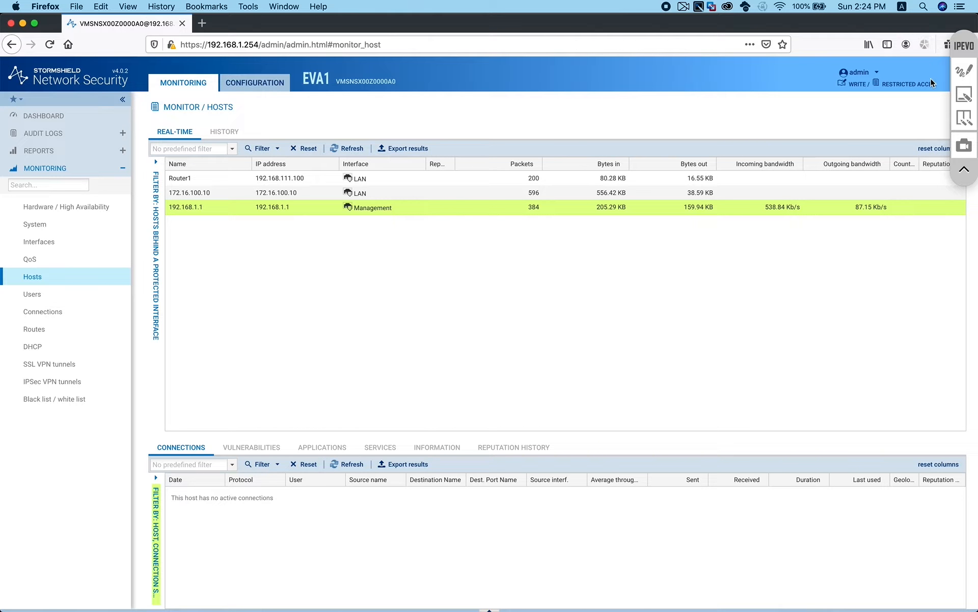
Obtain the access privilege for private data from the administrator account menu
left_click(877, 72)
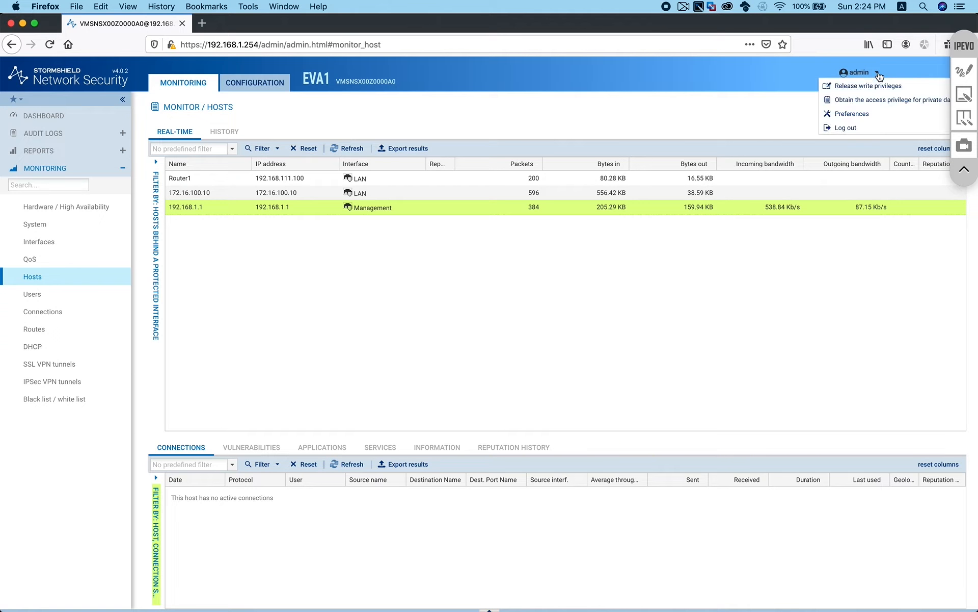
left_click(858, 104)
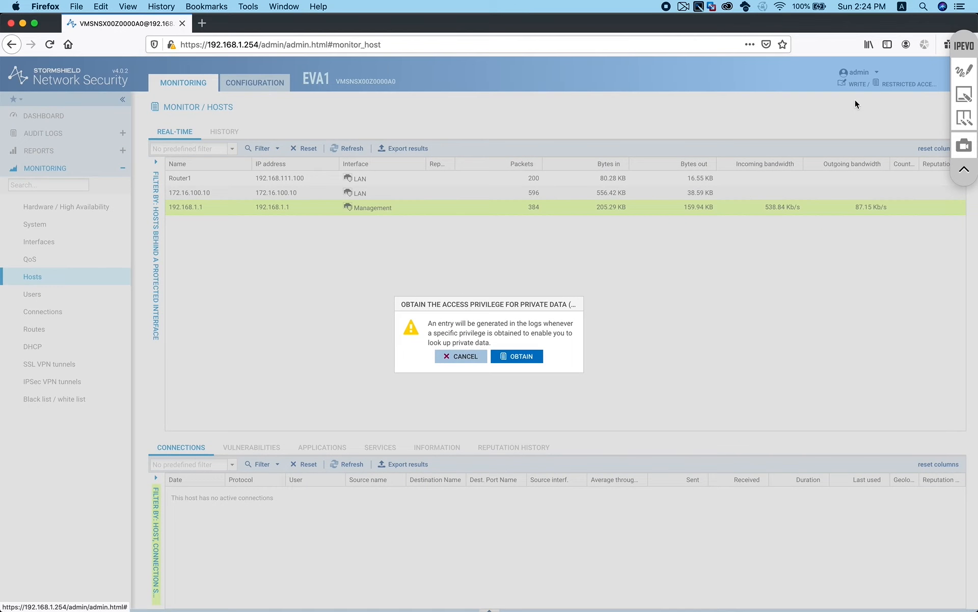
left_click(529, 355)
Inspect the connections of 192.168.1.1 (three ssl), 172.16.100.10 and Router1
left_click(210, 207)
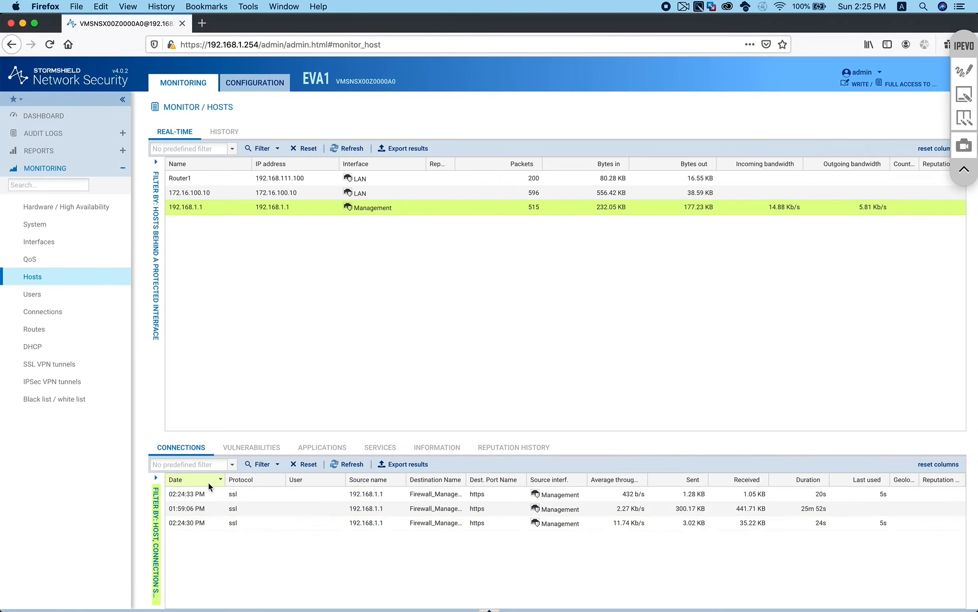
left_click(232, 508)
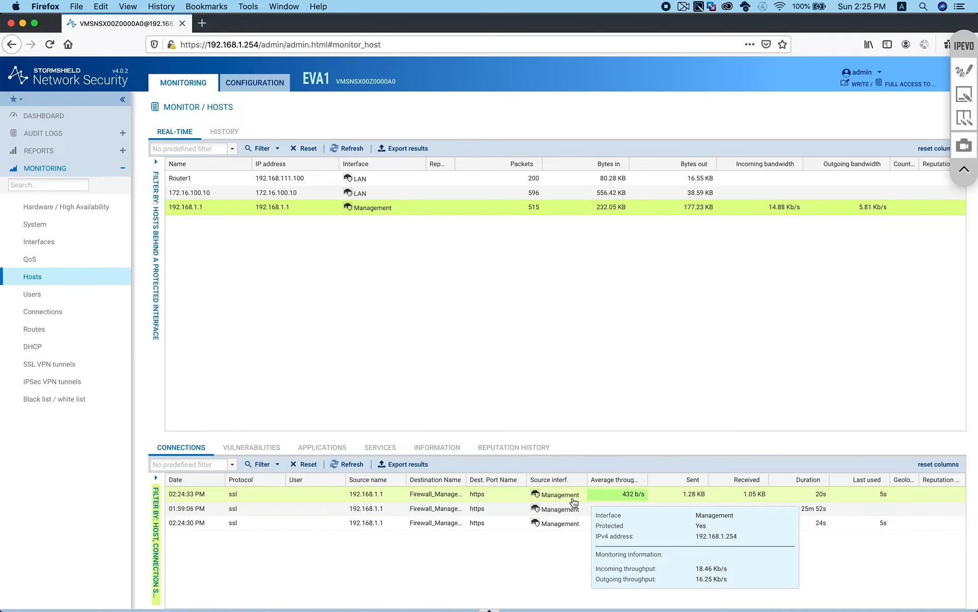
left_click(213, 193)
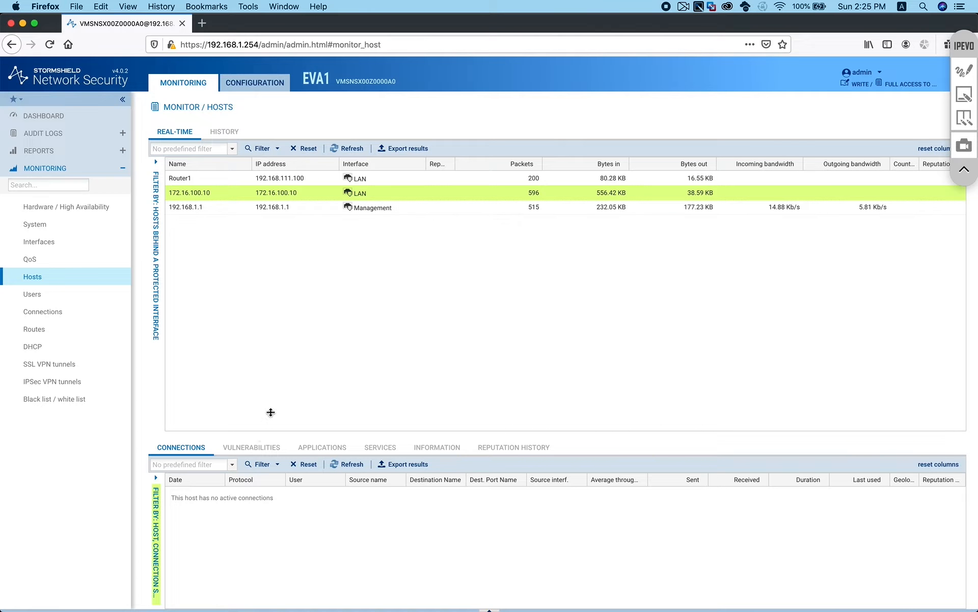
left_click(198, 178)
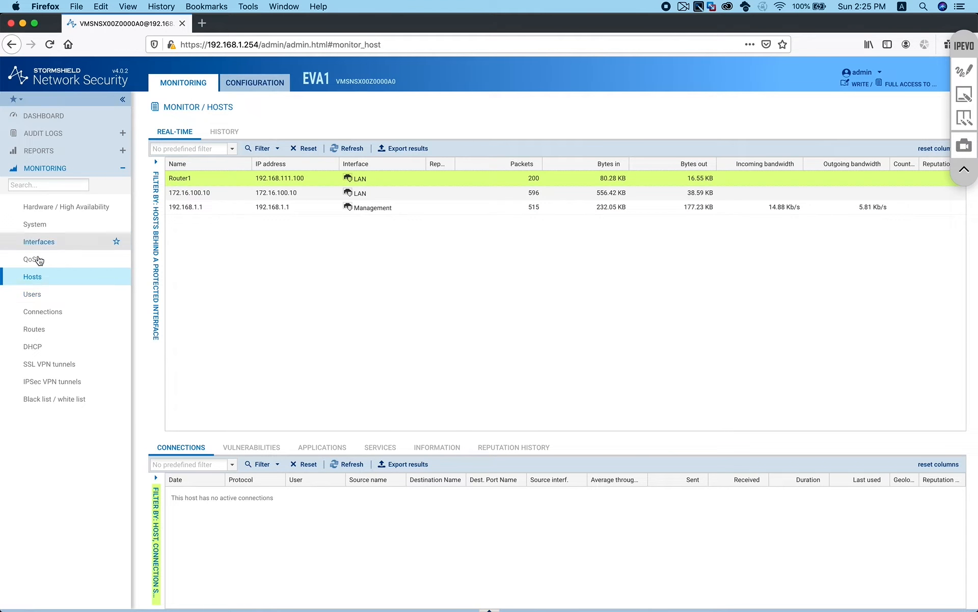
left_click(209, 207)
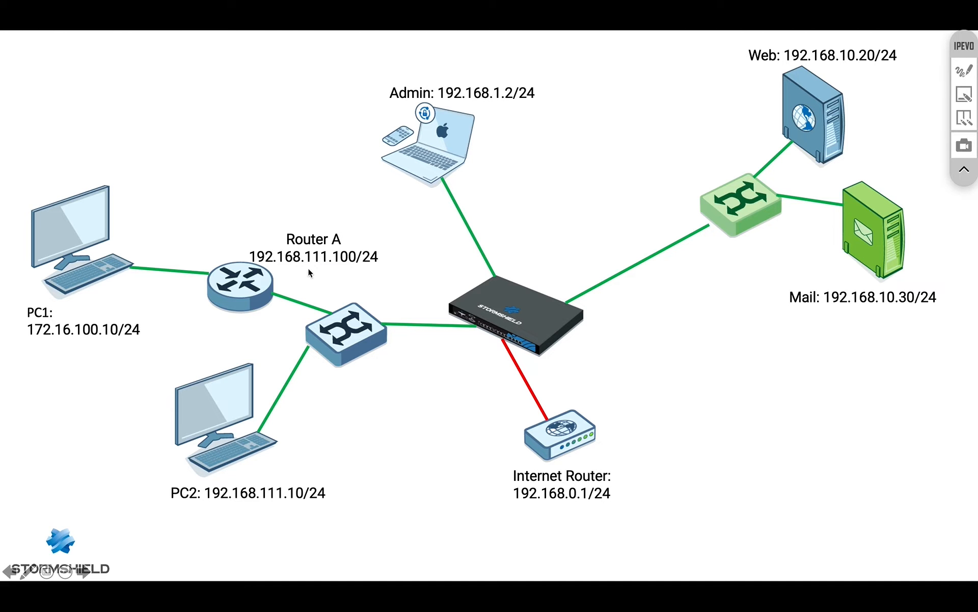
With the IPEVO pen, trace a red stroke along the link from Router A to the switch
left_click(965, 74)
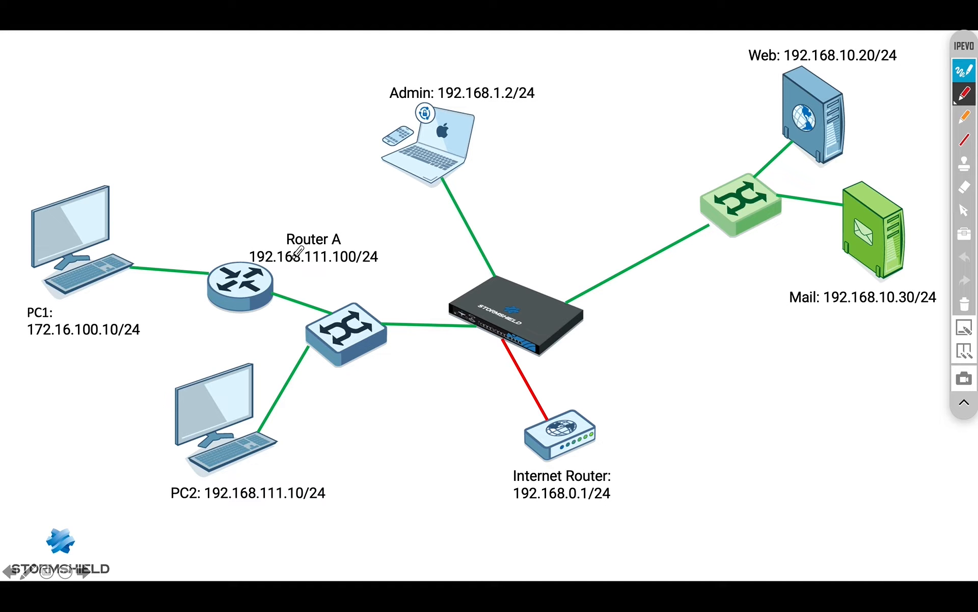
mouse_move(257, 290)
left_mouse_down()
mouse_move(358, 301)
mouse_move(383, 287)
left_mouse_up()
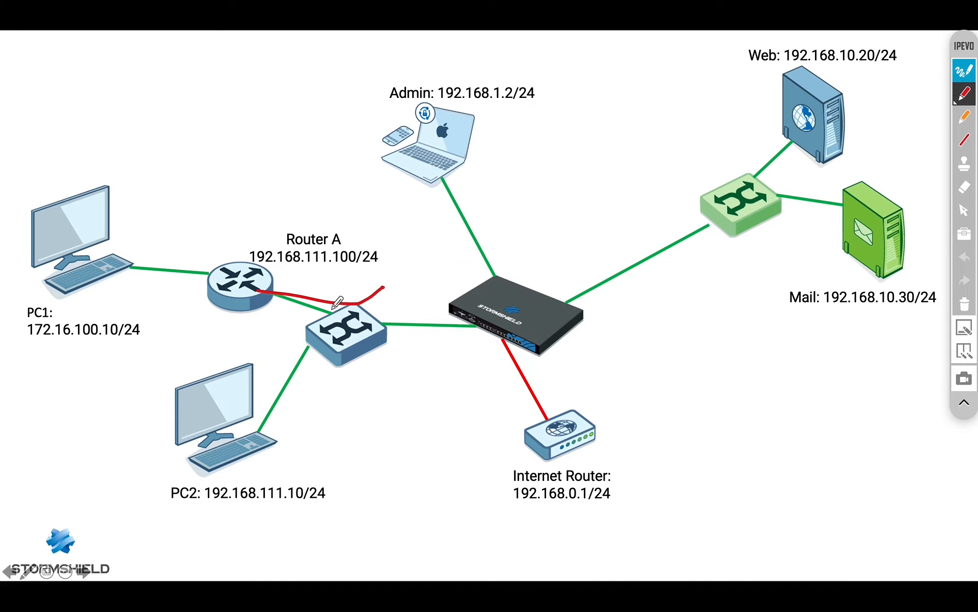
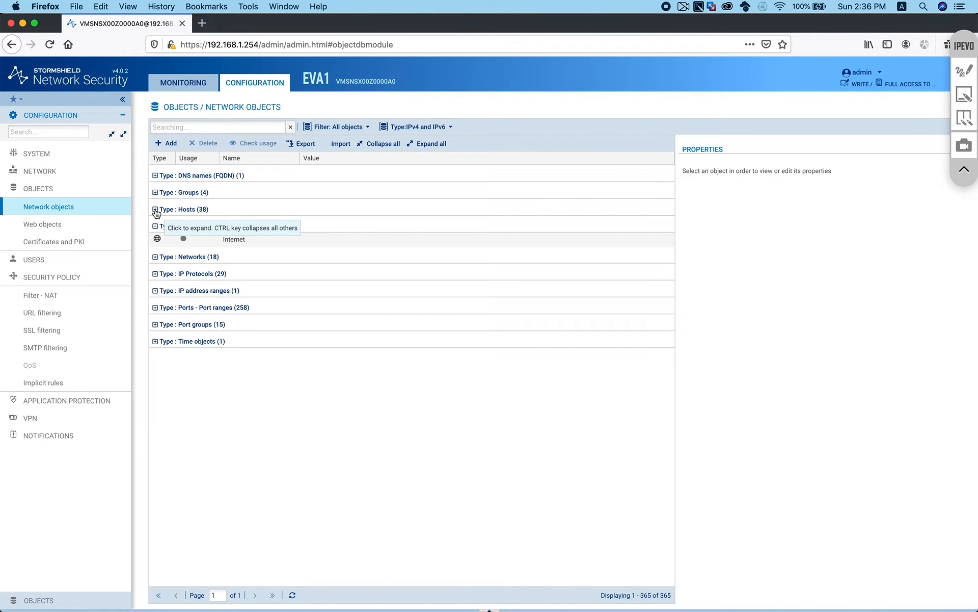
Search the network objects for 192.168.111.100
left_click(155, 210)
scroll(314, 526, "down", 2)
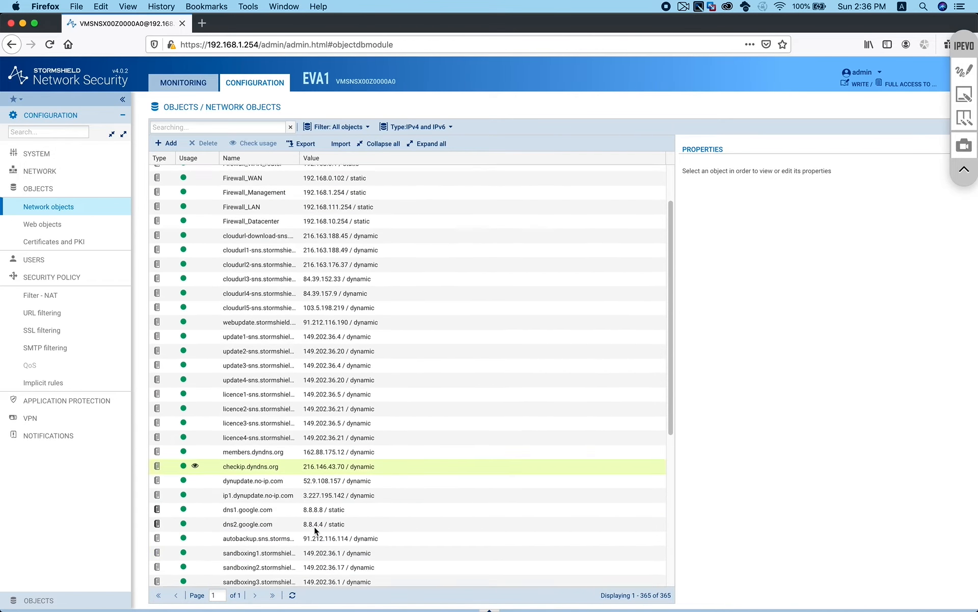
scroll(314, 526, "down", 3)
scroll(314, 526, "up", 5)
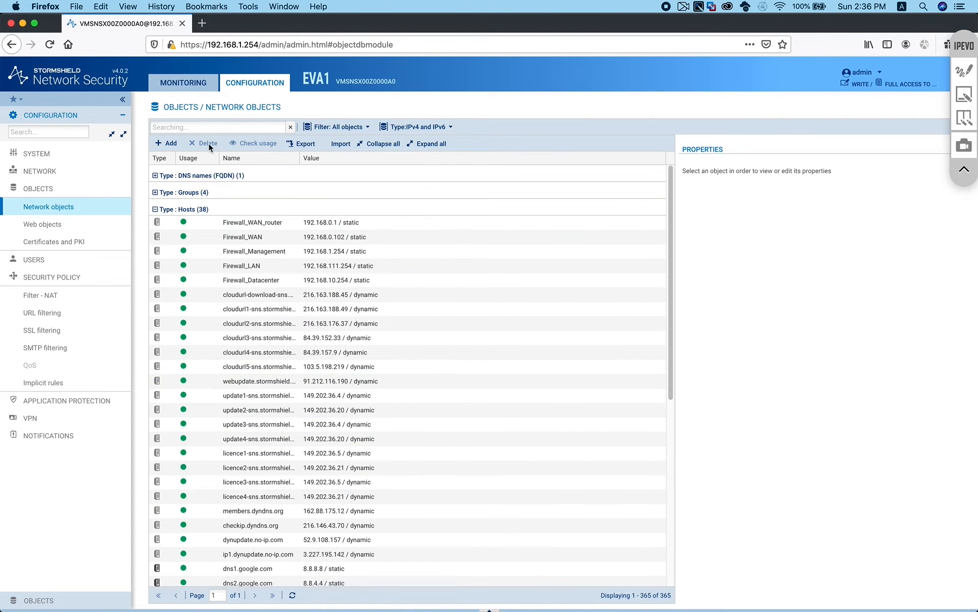
left_click(234, 126)
type("192")
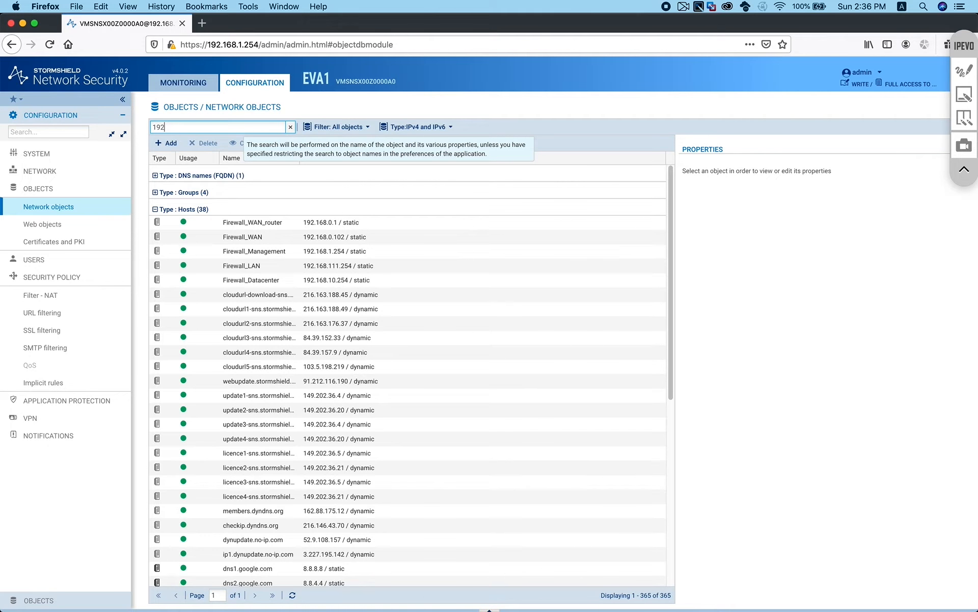
type("1")
key("BackSpace")
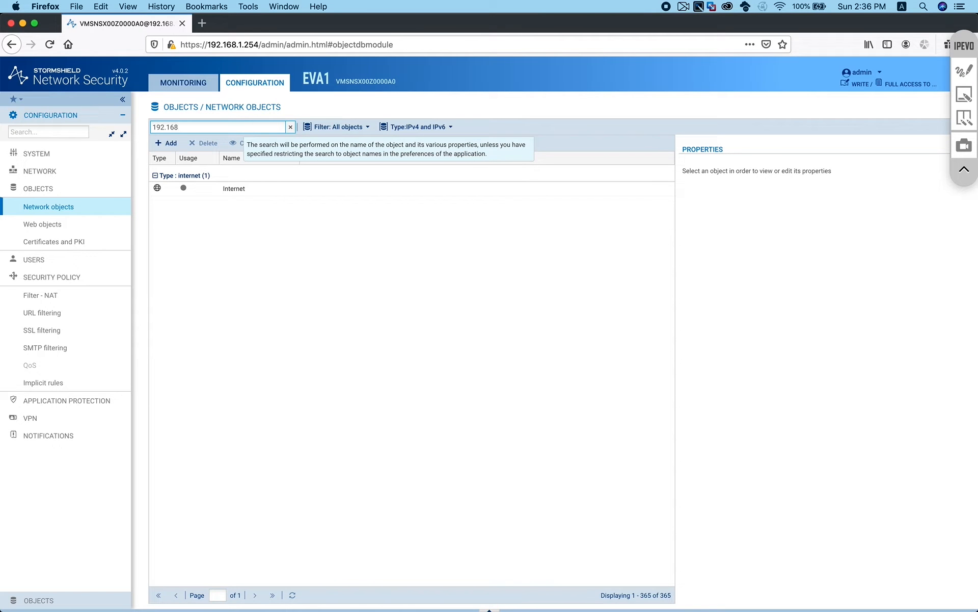
type(".168.111.100")
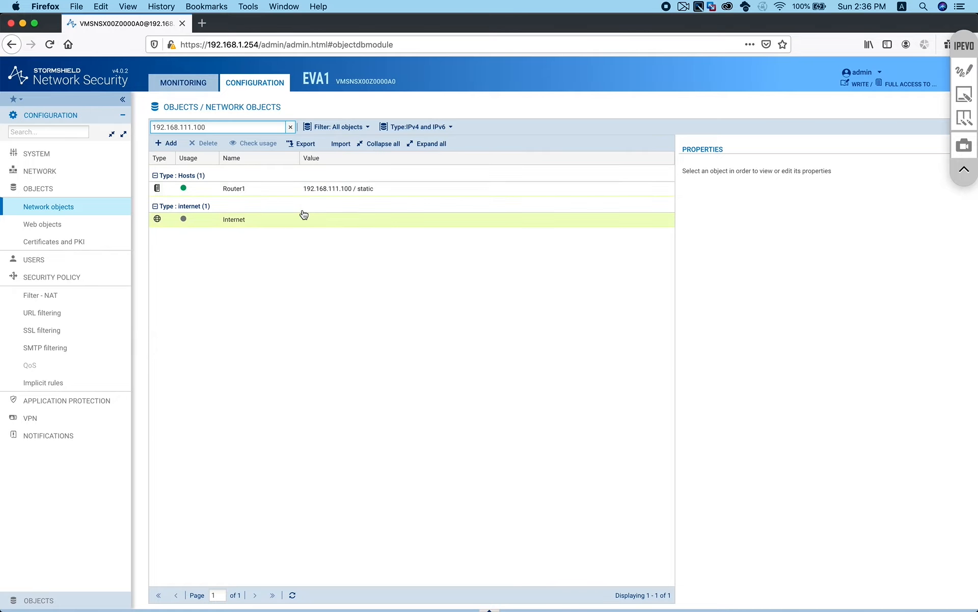
Change Router1's IPv4 address to 192.168.10.100, apply it and save the configuration
left_click(260, 188)
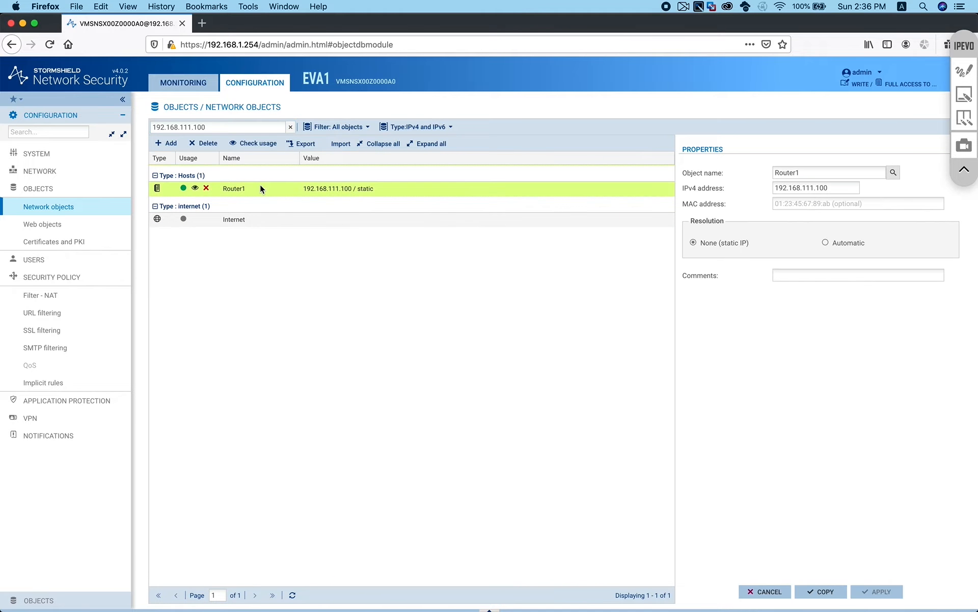
left_click(817, 187)
left_click(801, 376)
left_click(878, 591)
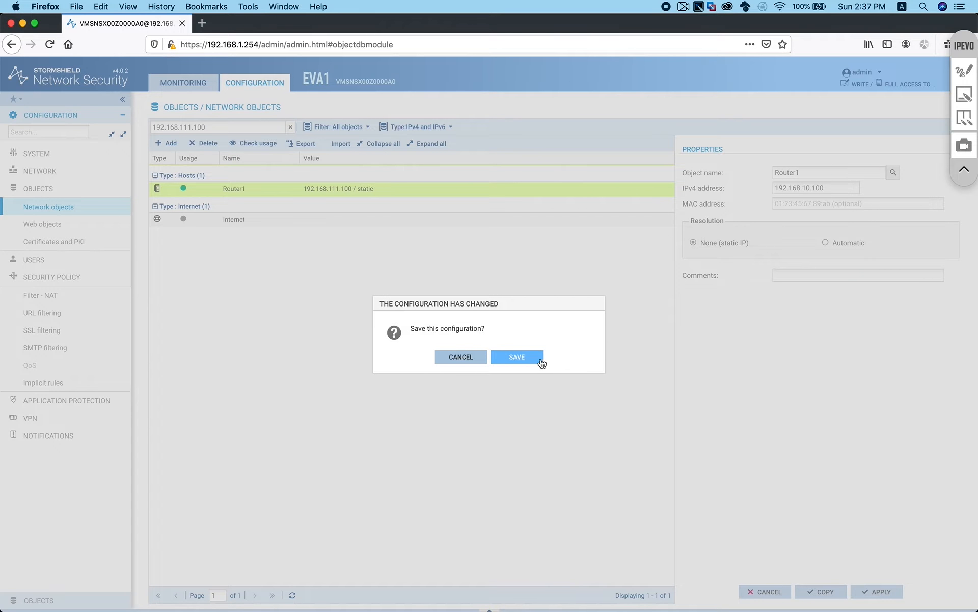
left_click(523, 355)
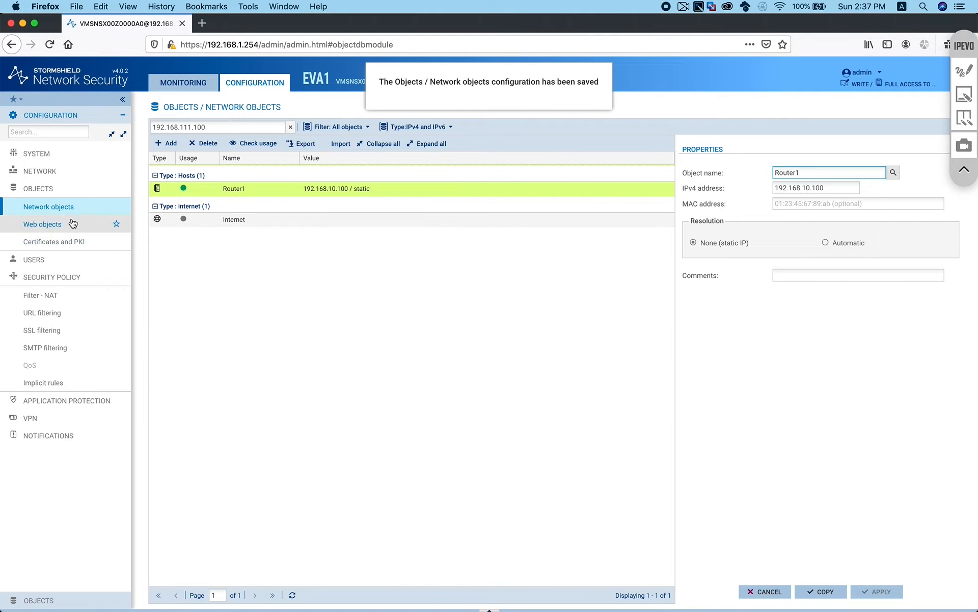
Inspect the LAN-Internal static route via Router1 under Network > Routing
left_click(40, 171)
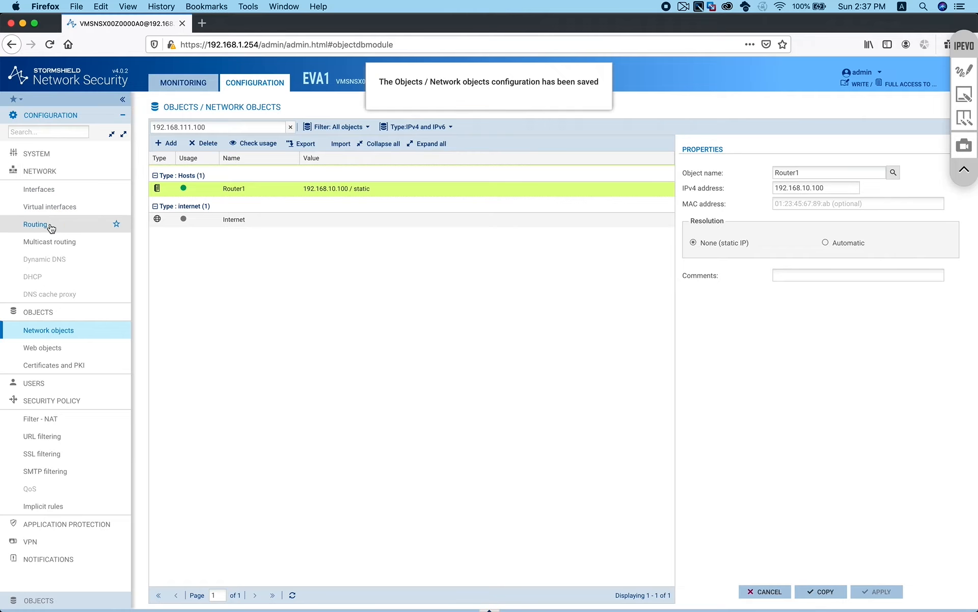
left_click(51, 226)
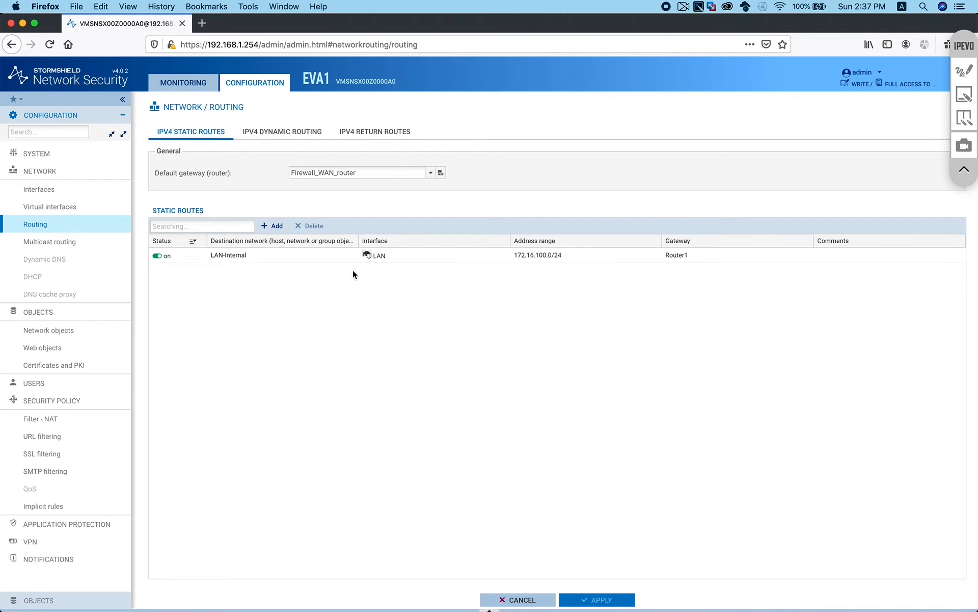
left_click(226, 256)
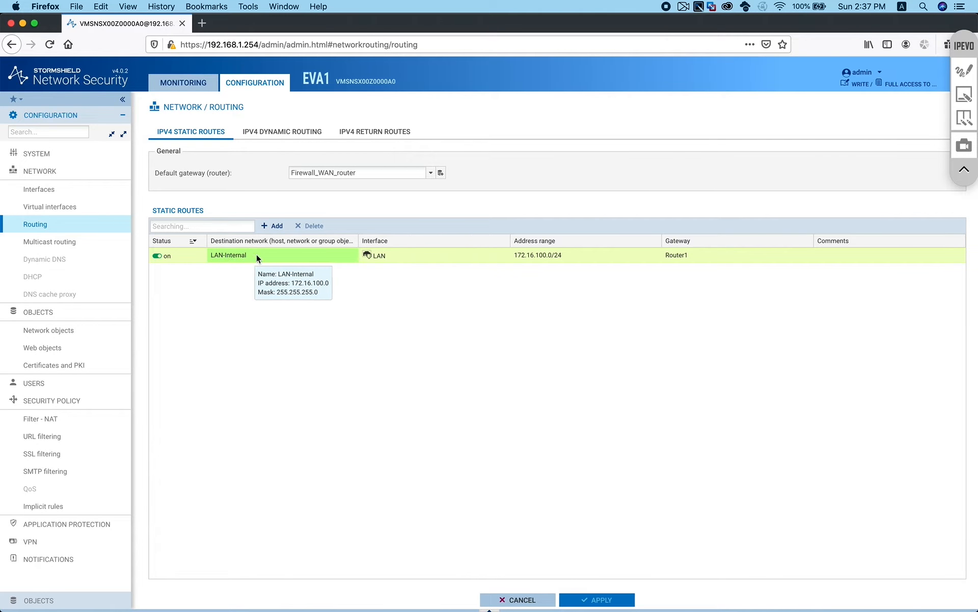
mouse_move(381, 254)
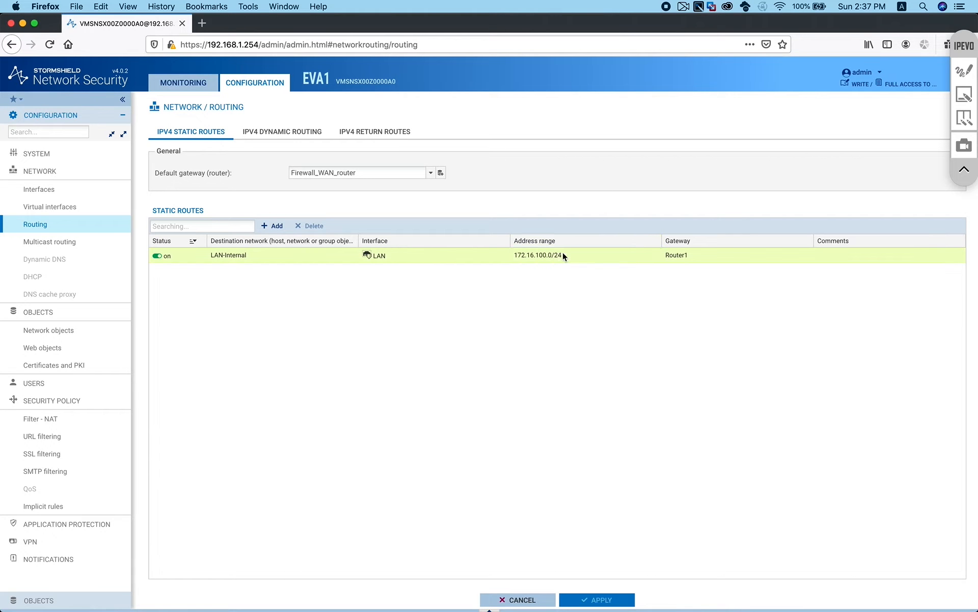
mouse_move(688, 257)
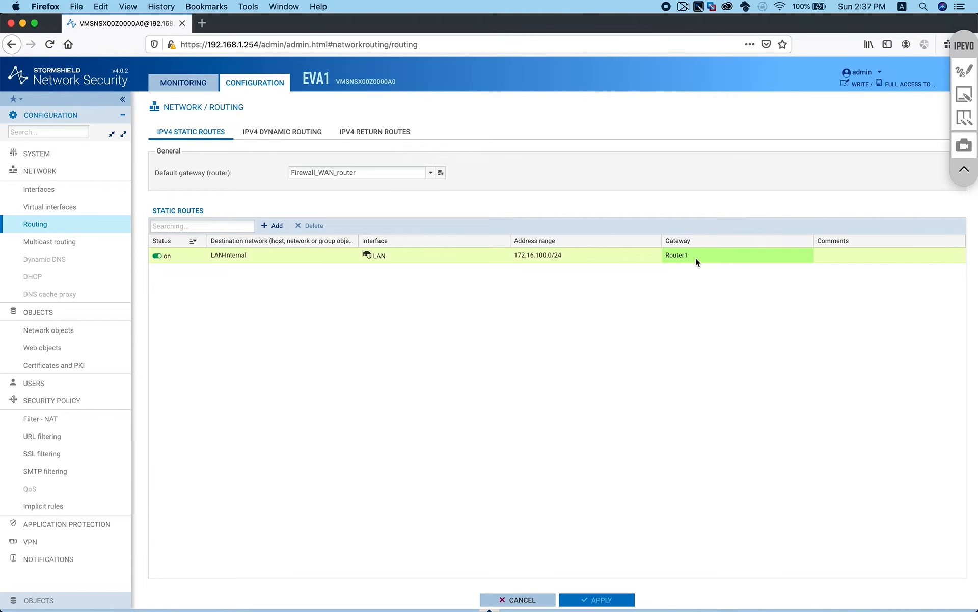
left_click(48, 172)
Search the network objects for 'router' and open the Router1 host
left_click(48, 207)
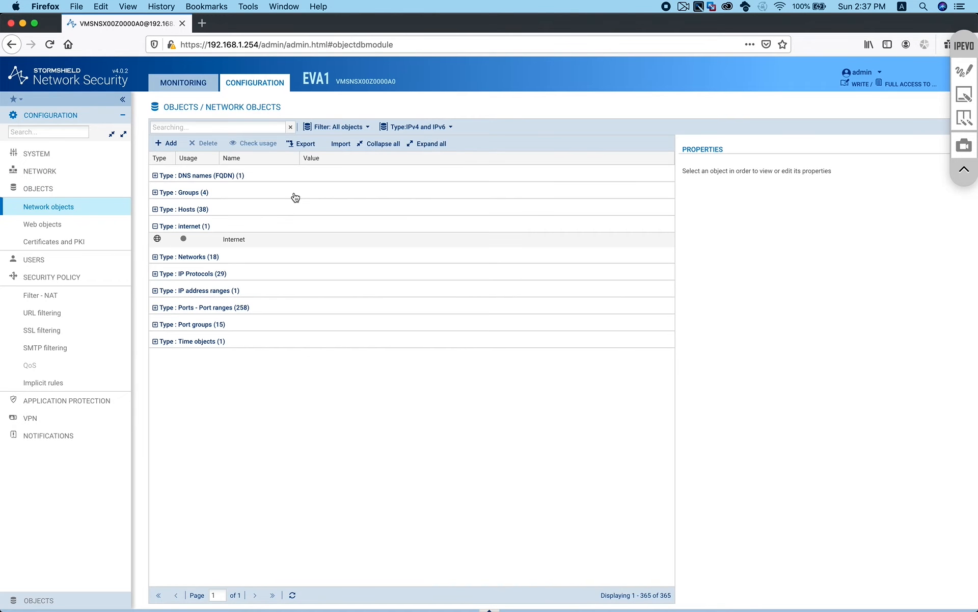
left_click(217, 130)
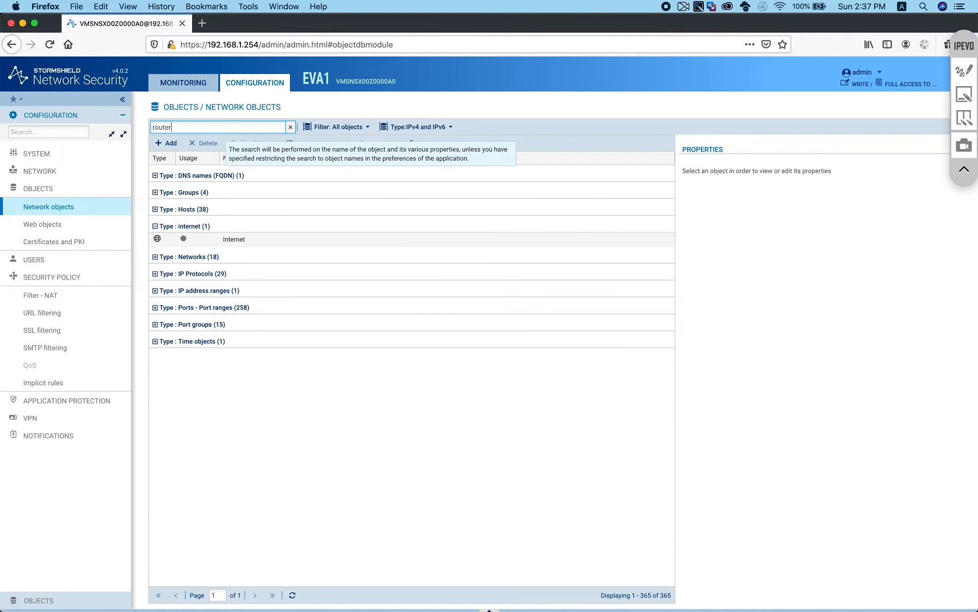
type("router")
left_click(155, 176)
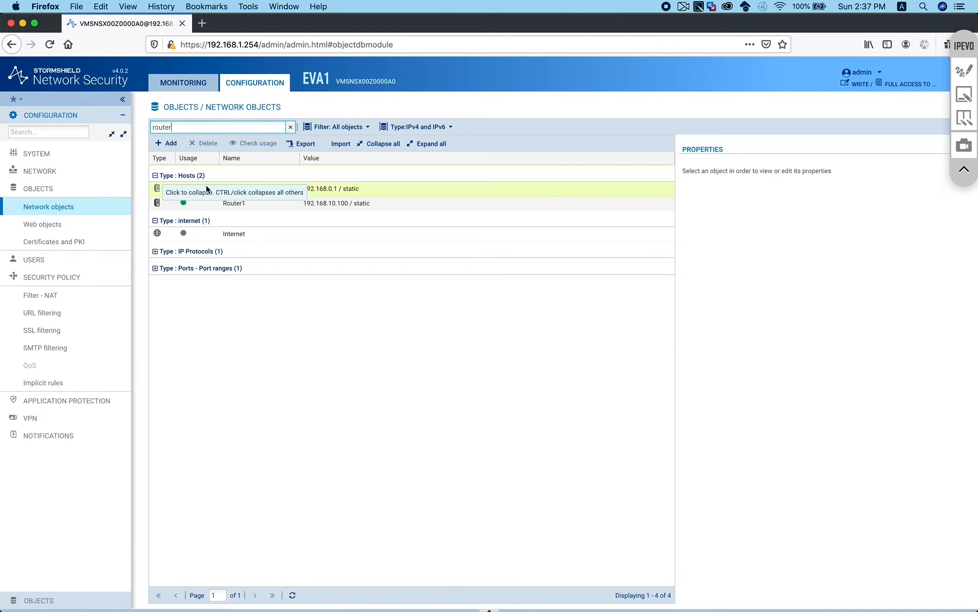
left_click(270, 203)
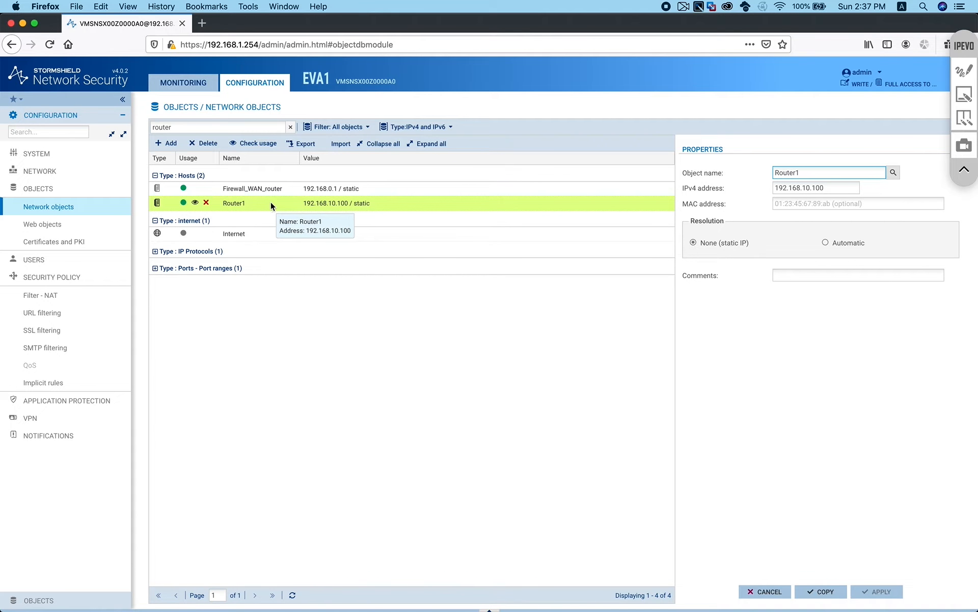
Check where Router1 is used in the configuration, then close the usage results
left_click(252, 145)
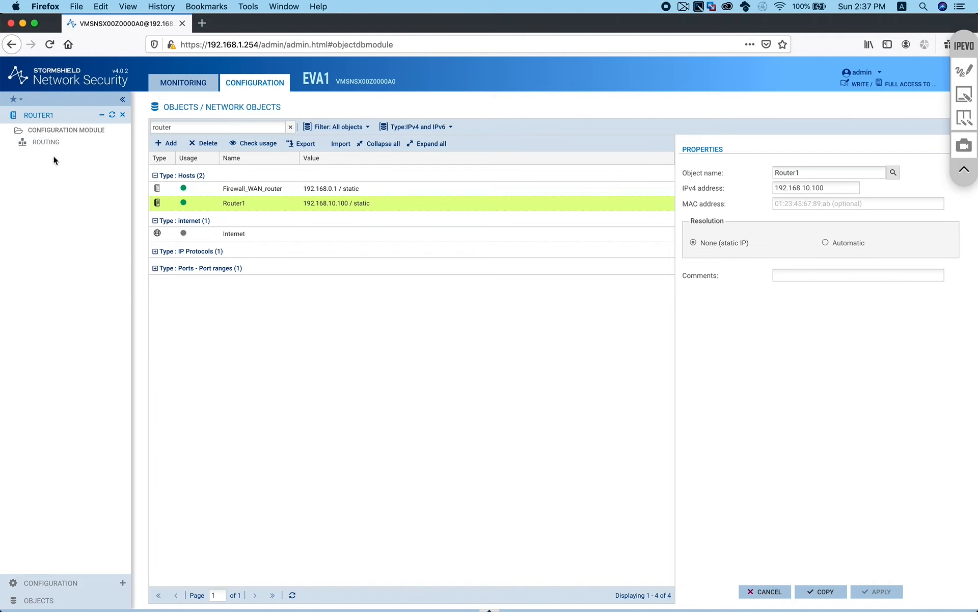
left_click(123, 115)
left_click(82, 121)
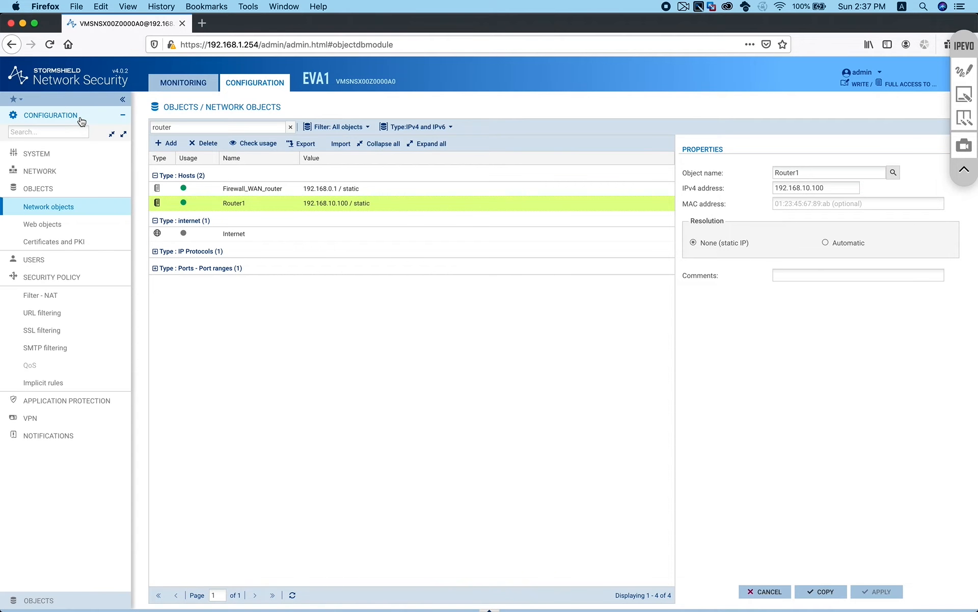
left_click(66, 171)
View the interfaces list: Datacenter on port 4 at 192.168.10.254/24, LAN at 192.168.111.254/24
left_click(62, 193)
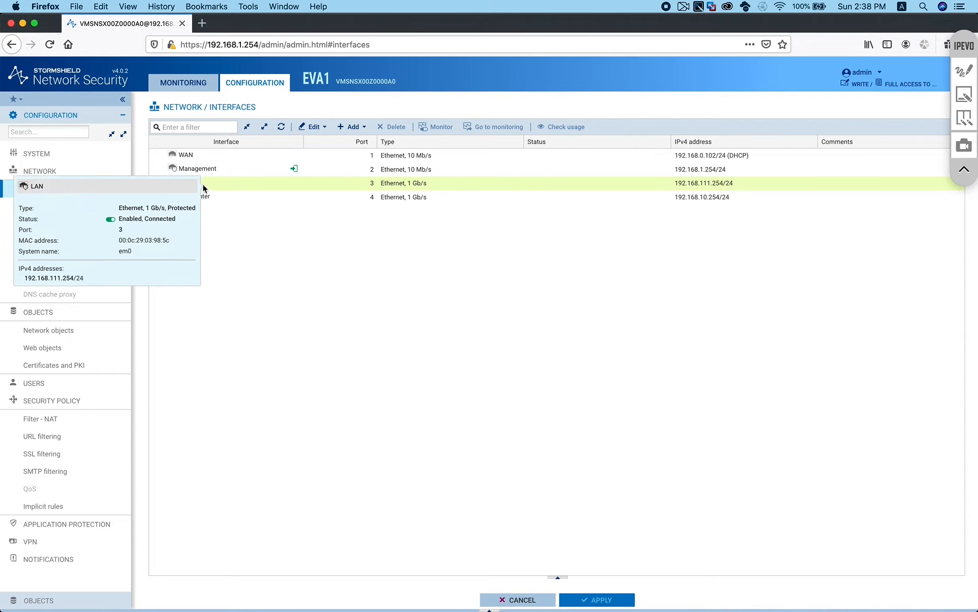
mouse_move(198, 203)
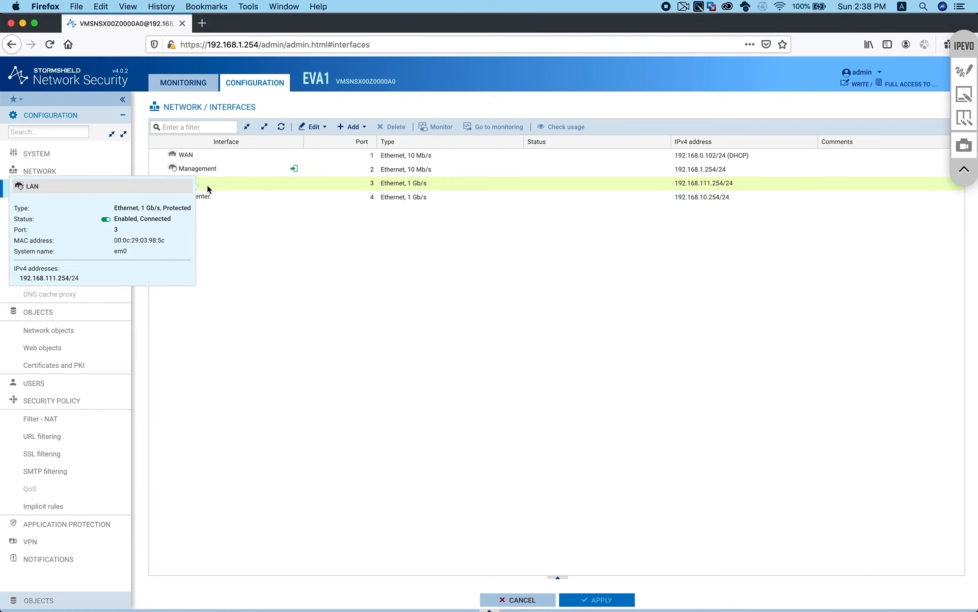
Add a bridge, new_bridge1, with LAN and Datacenter as members and apply it
left_click(359, 127)
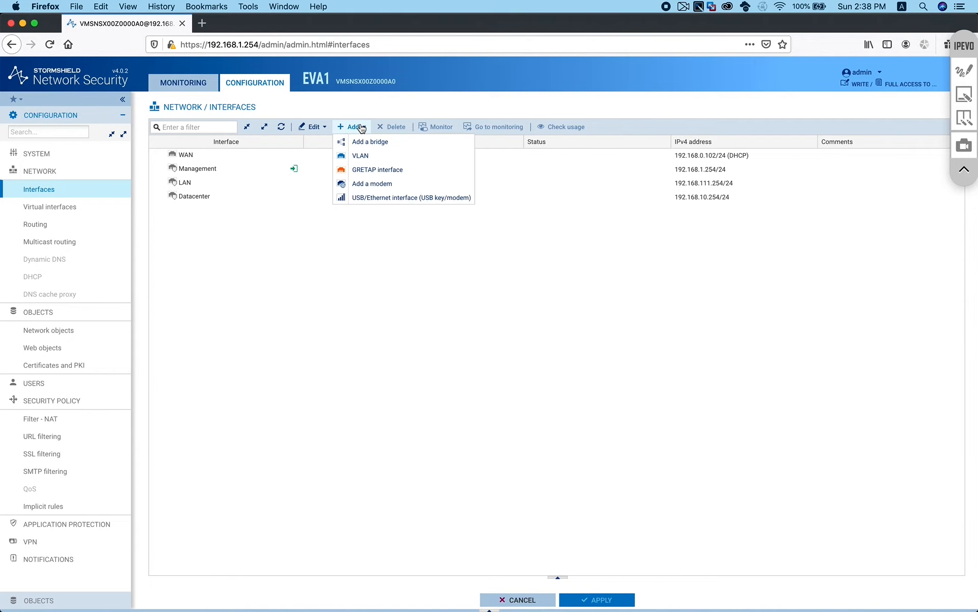
mouse_move(368, 142)
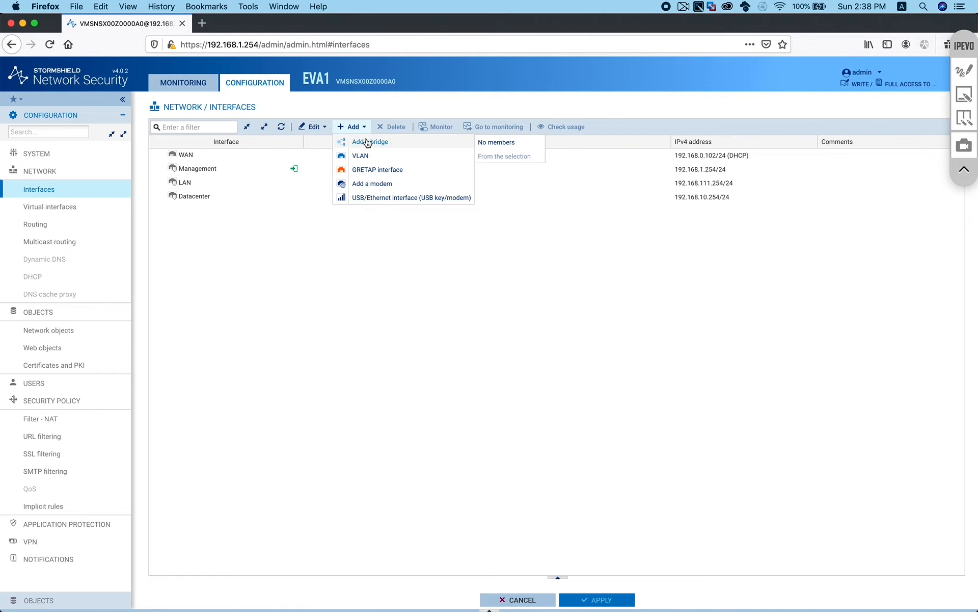
left_click(417, 140)
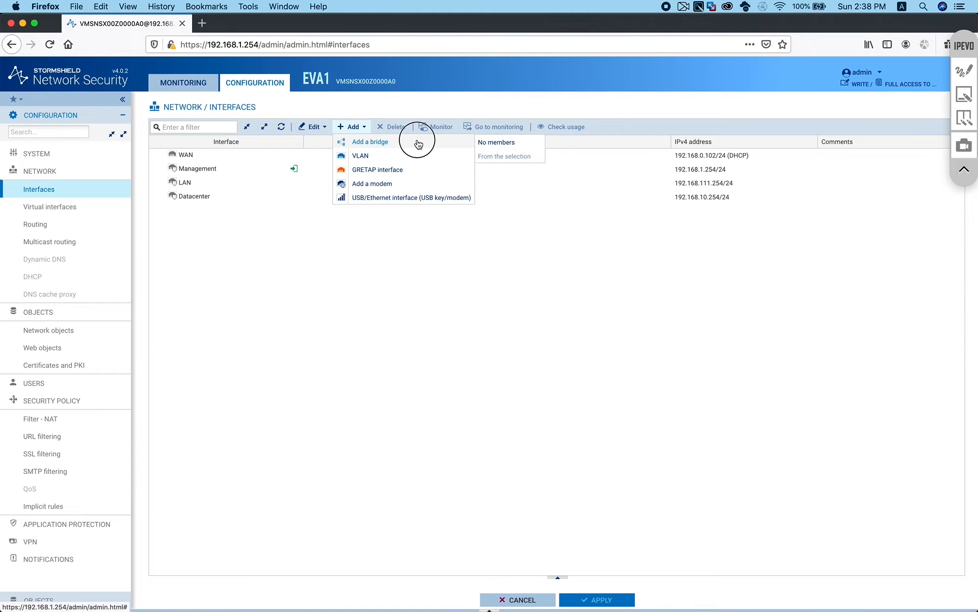
left_click(497, 142)
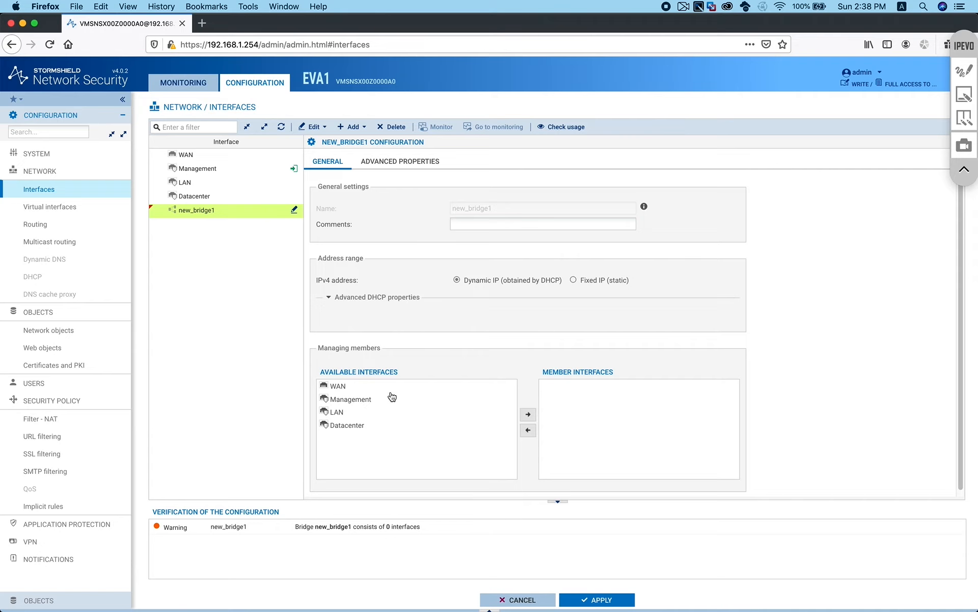
left_click(390, 414)
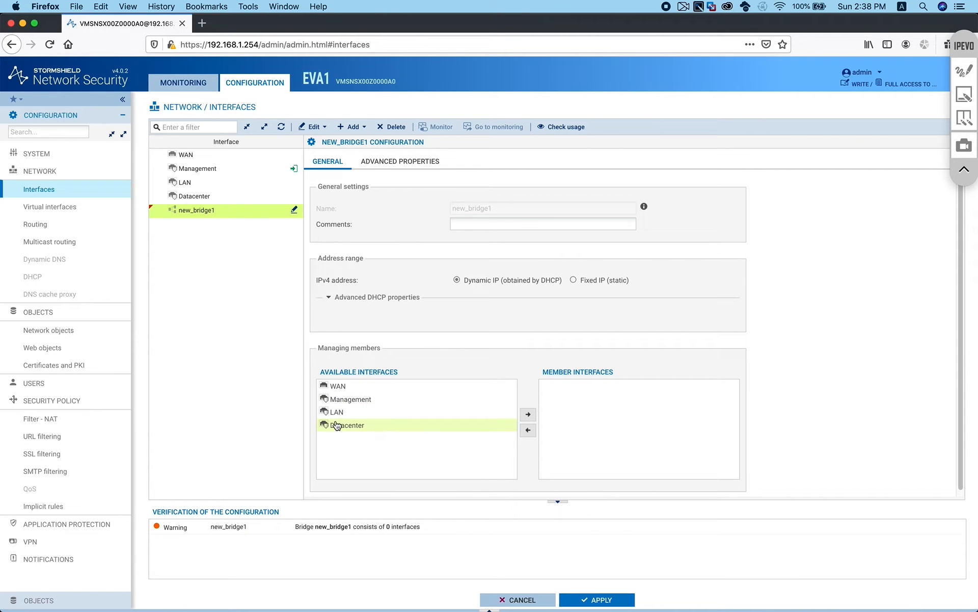
left_click(334, 411)
left_click(535, 415)
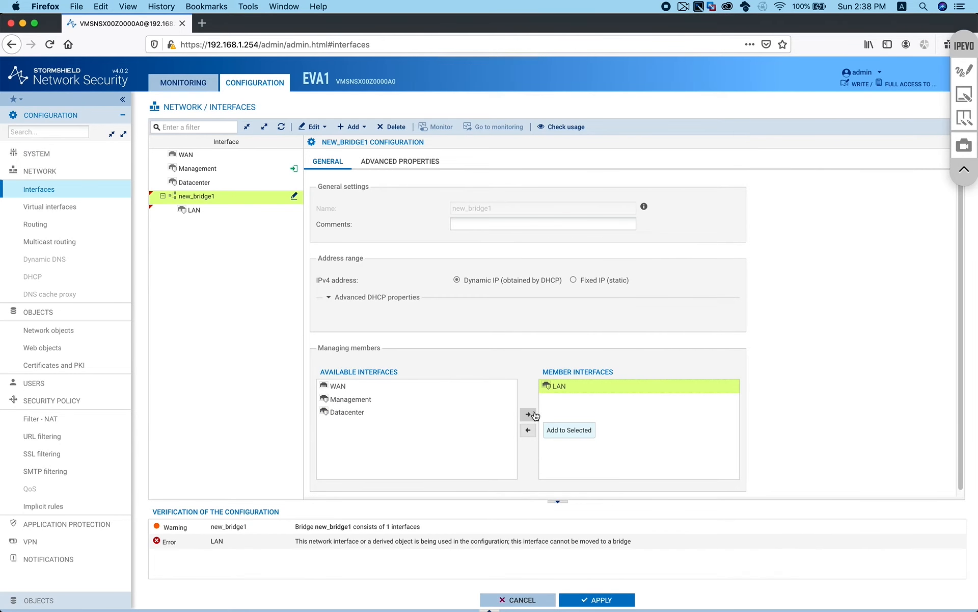
left_click(382, 413)
left_click(527, 414)
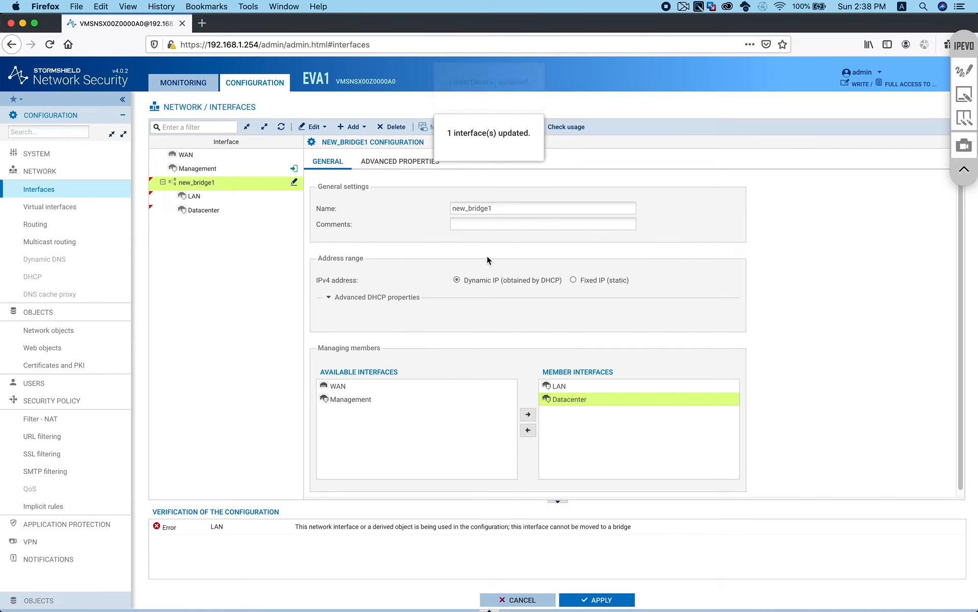
left_click(613, 601)
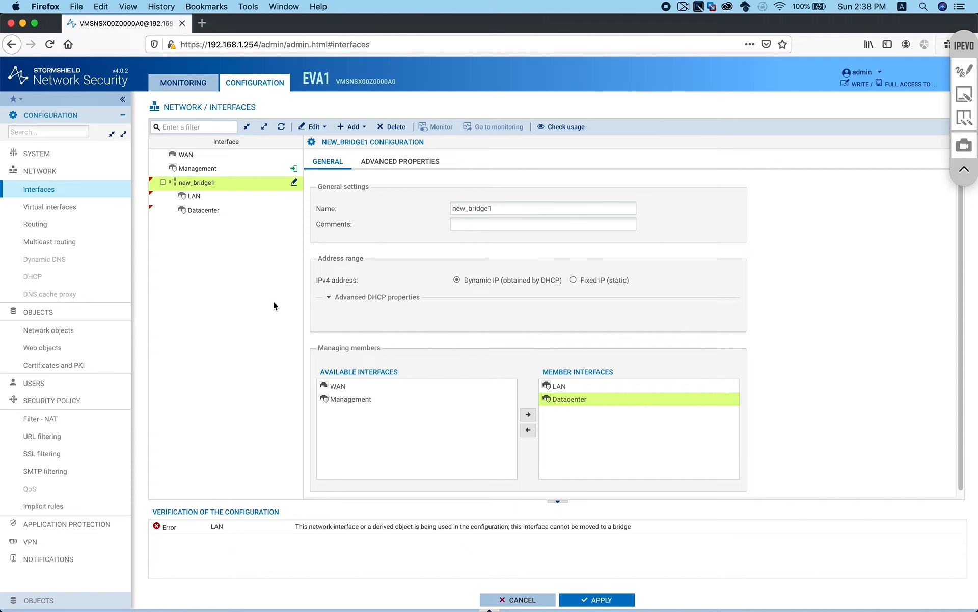
left_click(198, 196)
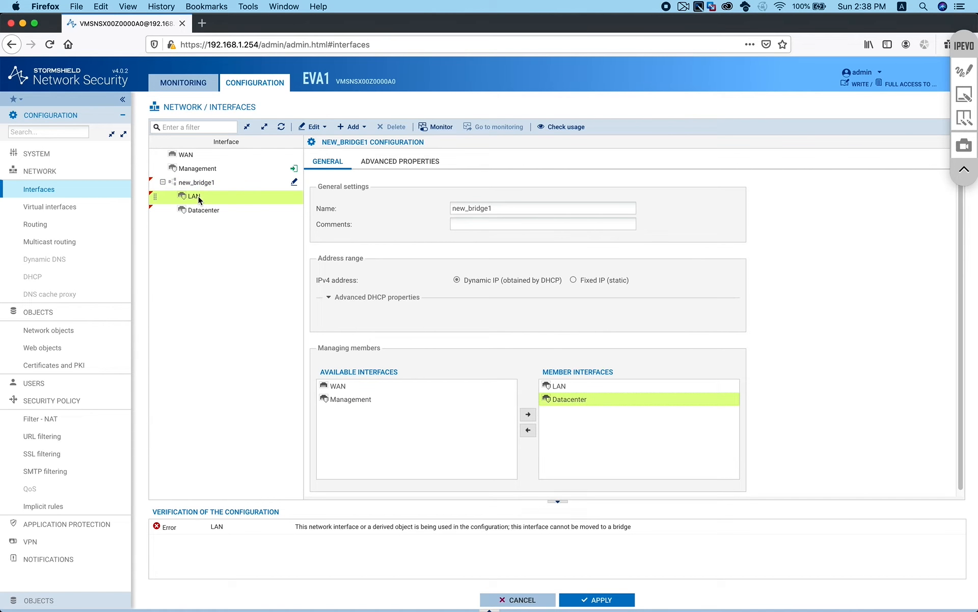
left_click(568, 128)
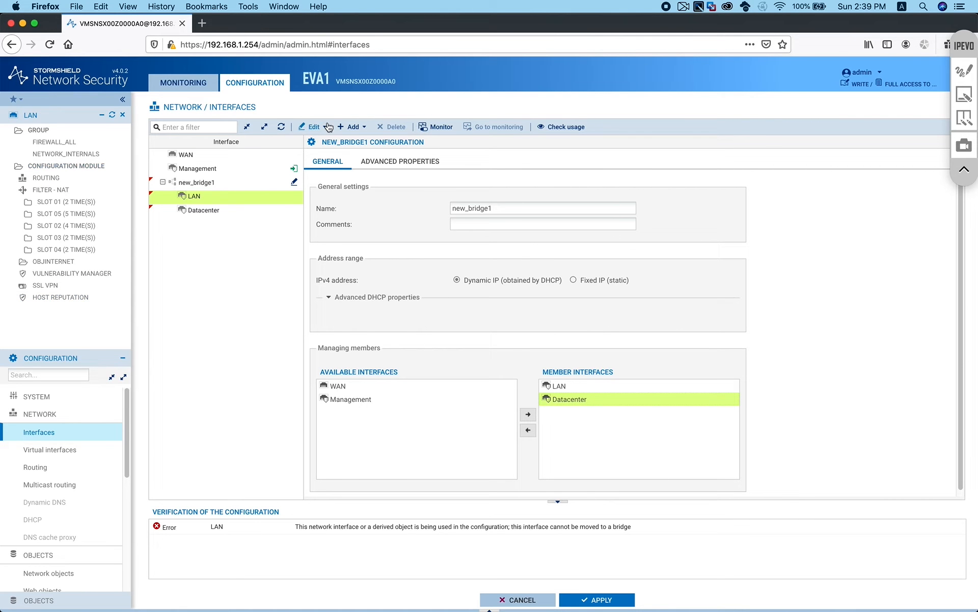
left_click(208, 211)
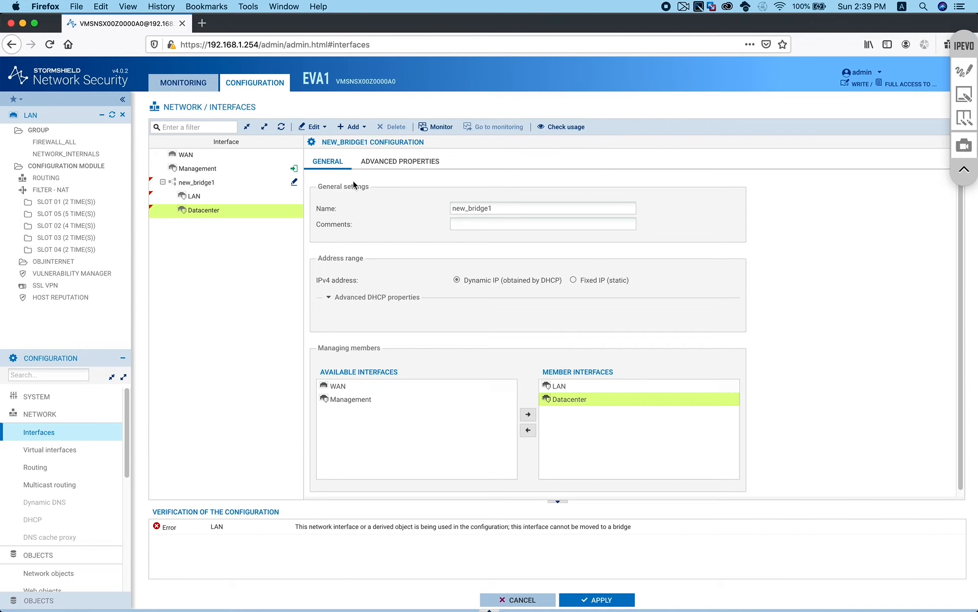
left_click(589, 127)
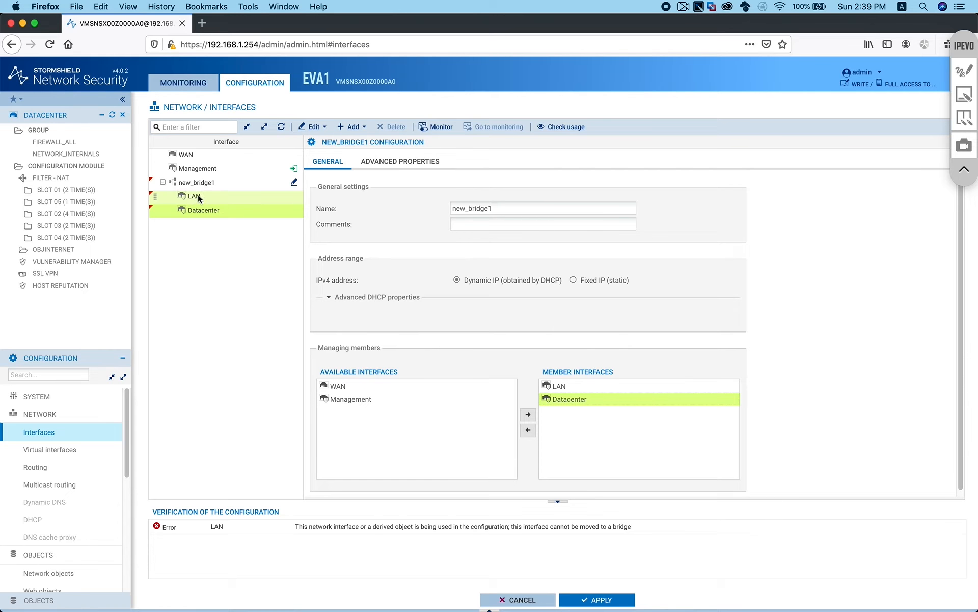
mouse_move(212, 206)
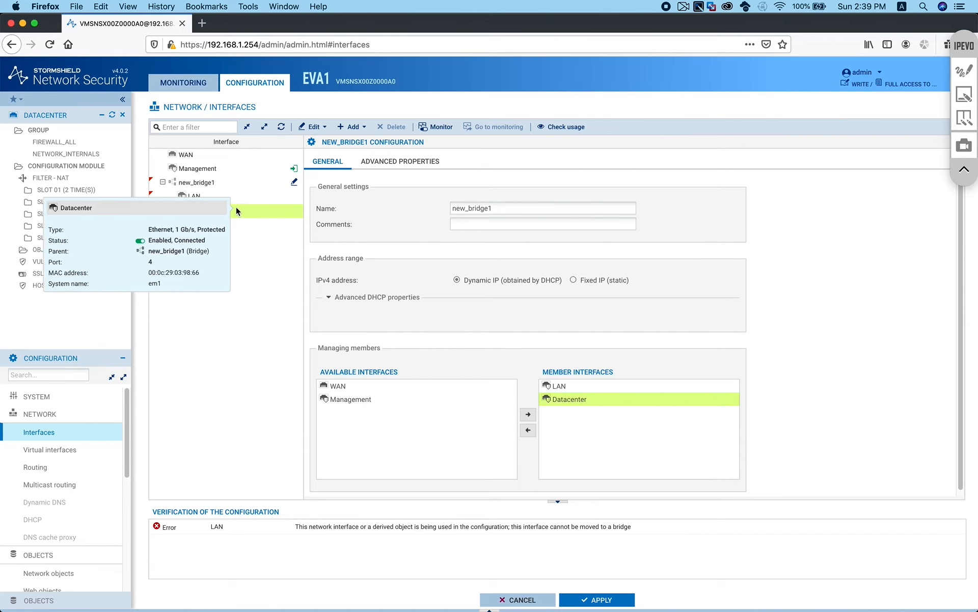
left_click(124, 117)
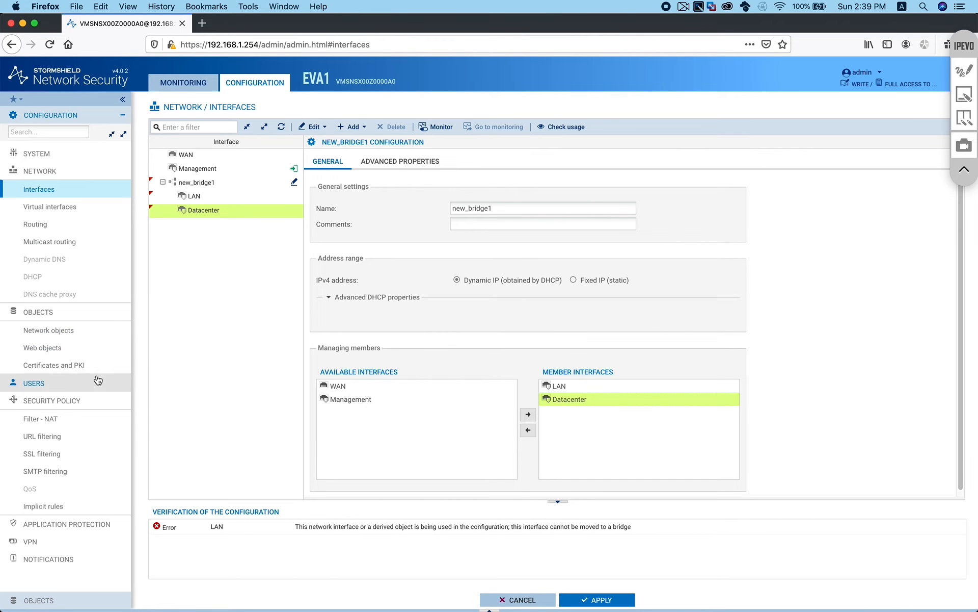
Go to Filter - NAT, discarding the unsaved bridge changes
left_click(82, 422)
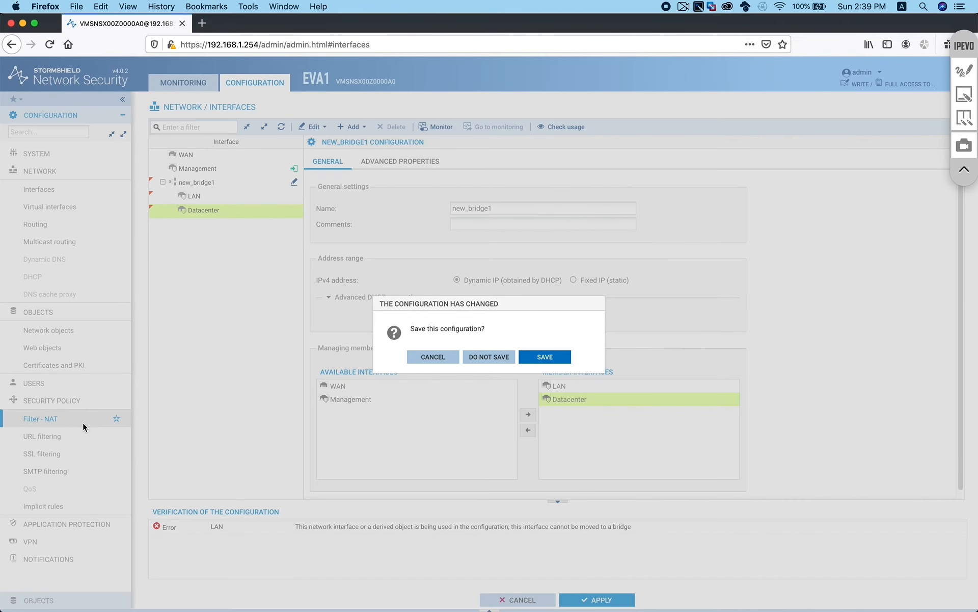
left_click(495, 357)
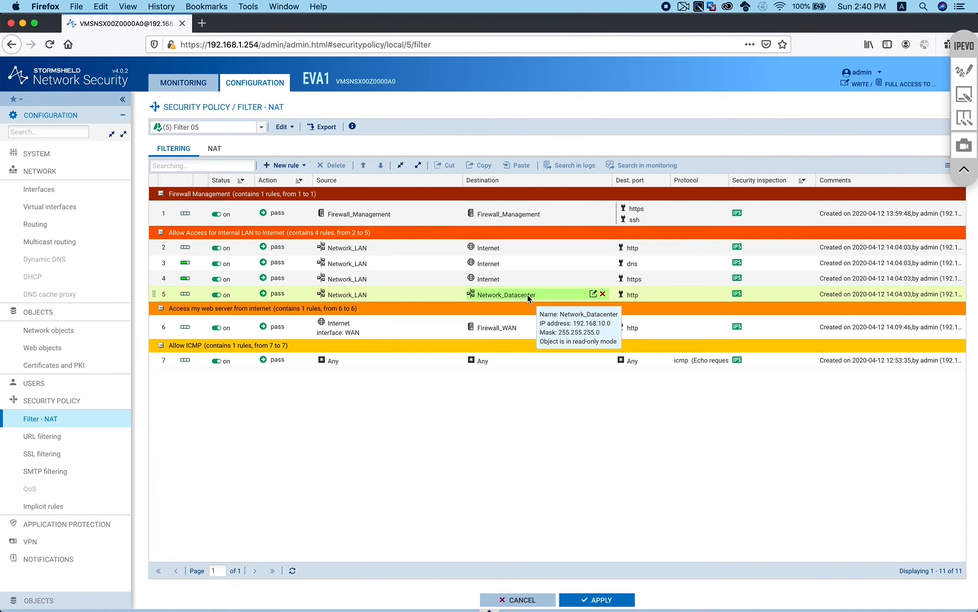
Disable NAT rule 1 for Network_LAN to the Internet
mouse_move(390, 289)
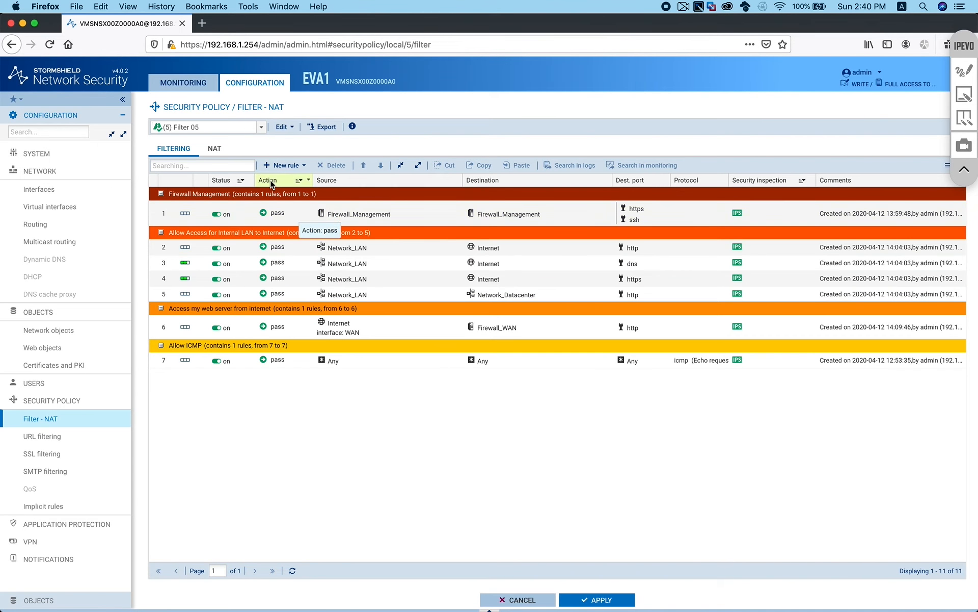
left_click(215, 149)
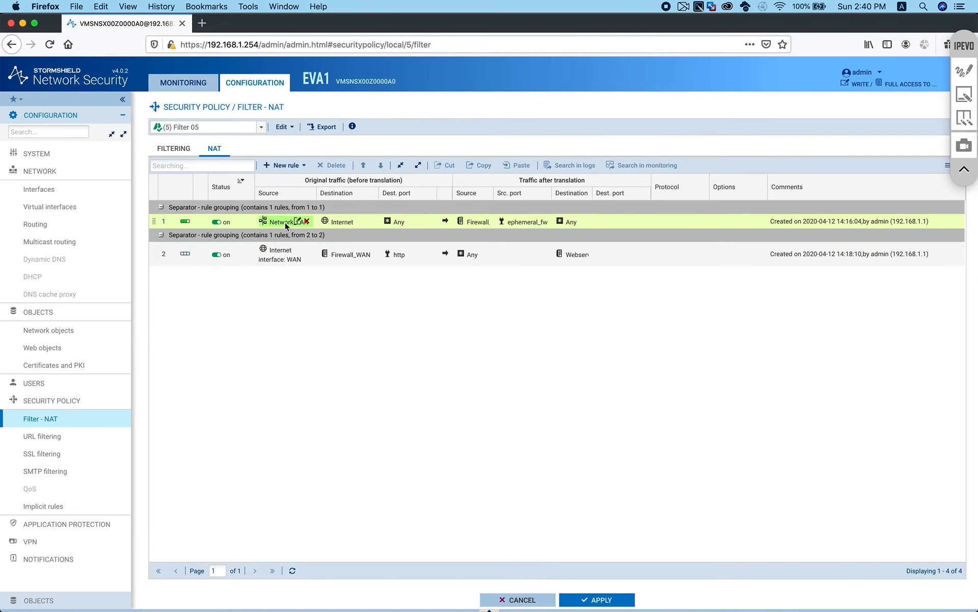
left_click(288, 259)
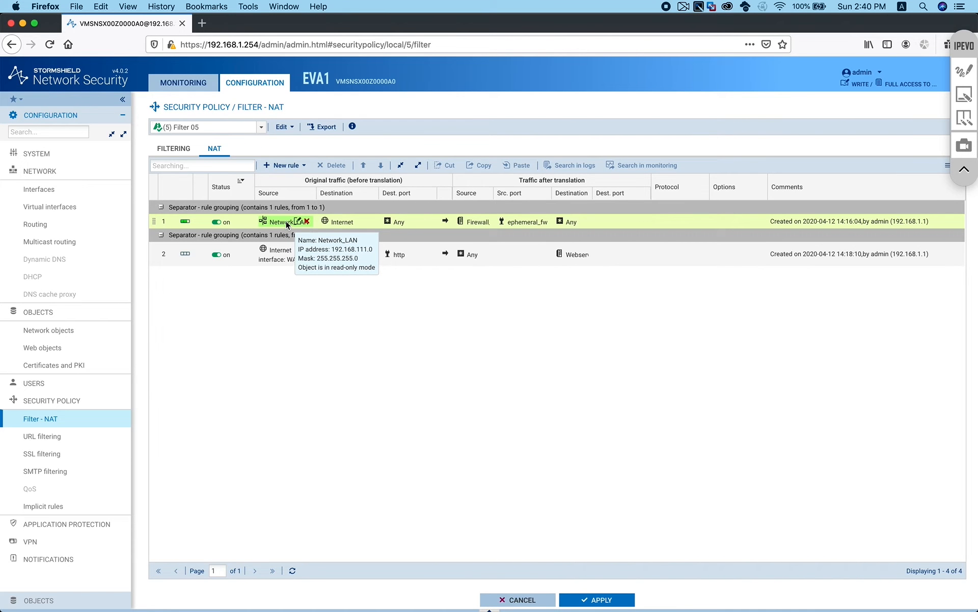
left_click(217, 221)
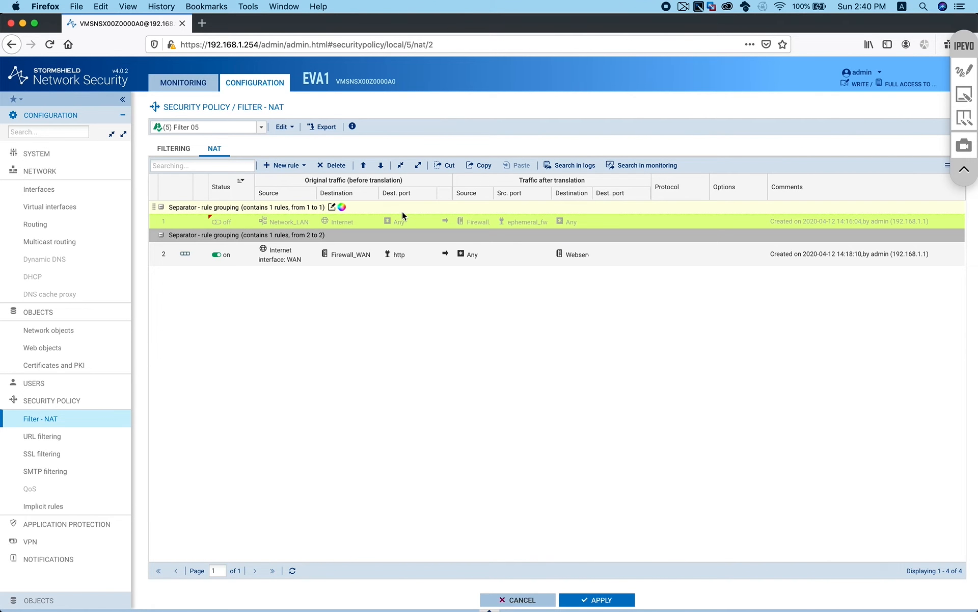
Disable filter rules 2–5 (http, dns, https, Datacenter), keep rule 6 on, and apply the policy
left_click(182, 154)
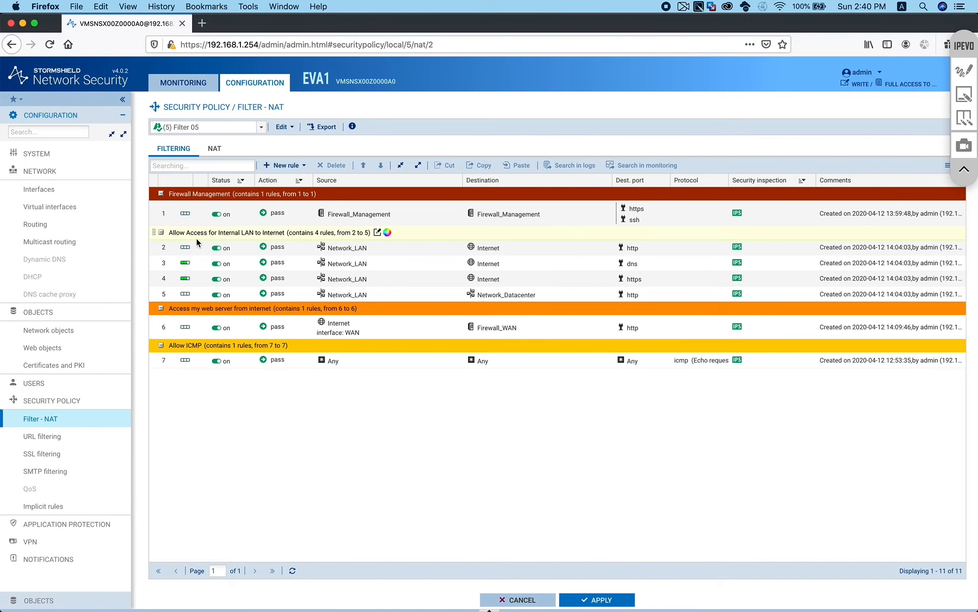
left_click(223, 248)
left_click(226, 264)
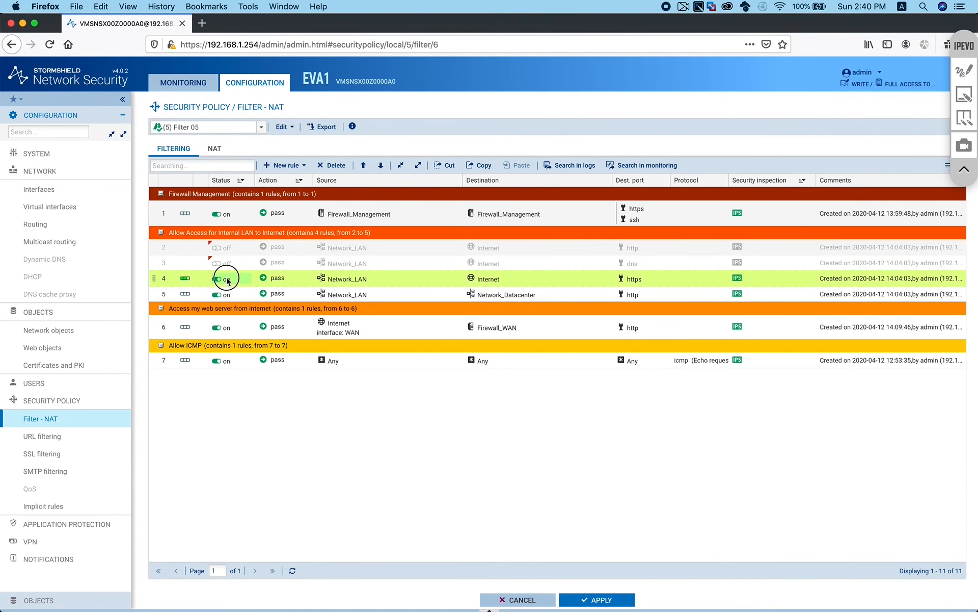
left_click(226, 278)
left_click(225, 294)
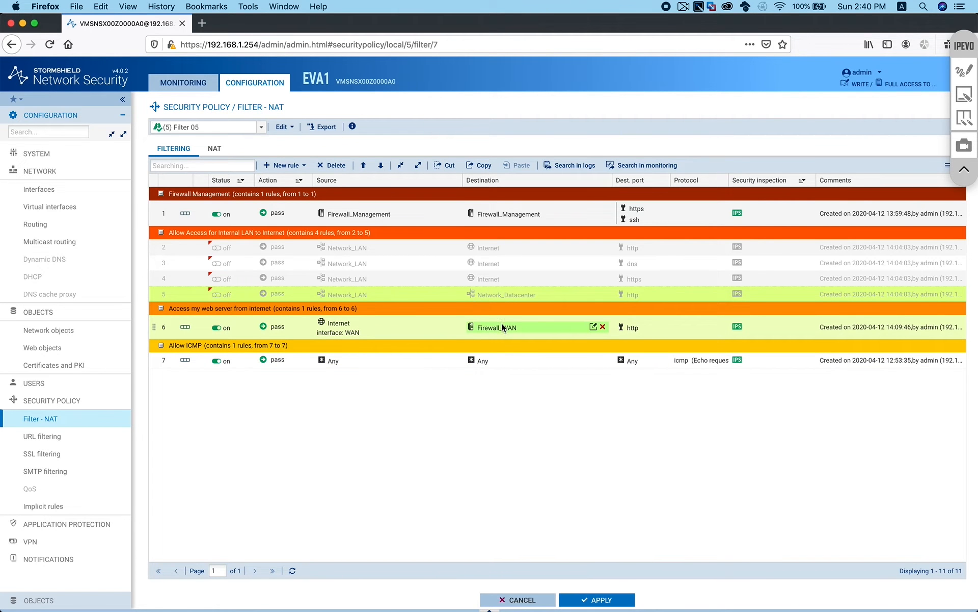
left_click(220, 328)
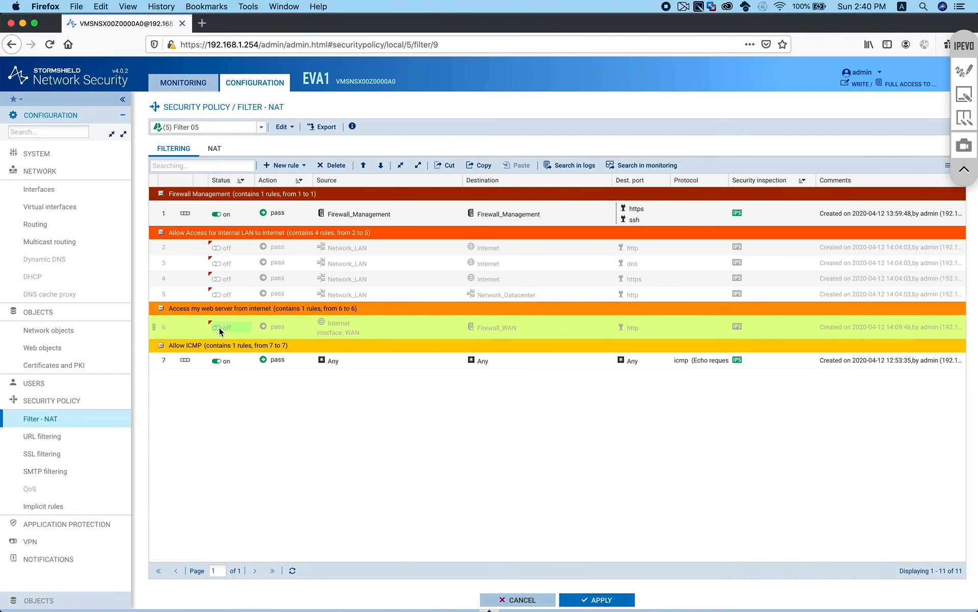
left_click(219, 327)
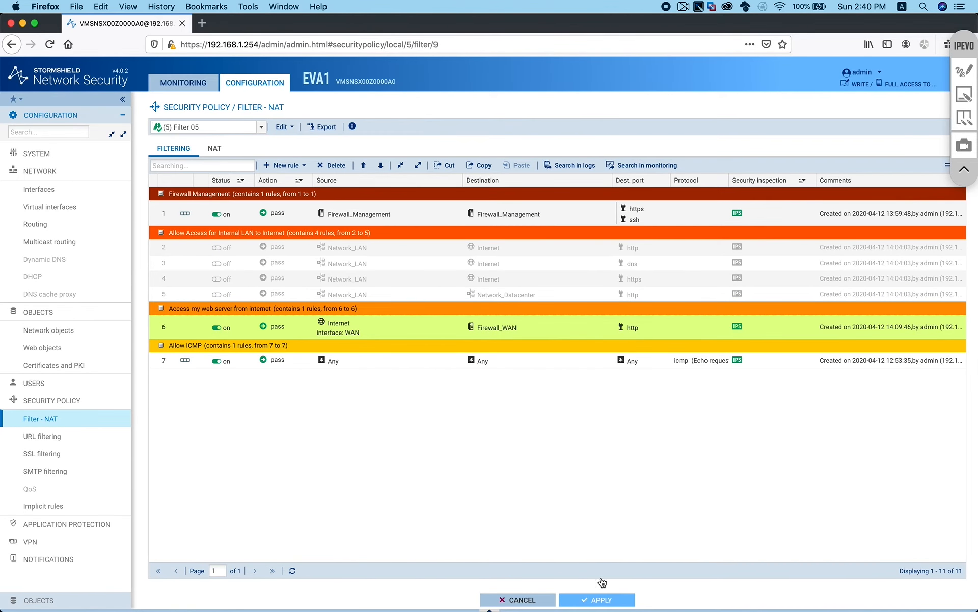
left_click(601, 597)
Confirm activating the Filter 05 policy and create a new bridge interface
left_click(530, 362)
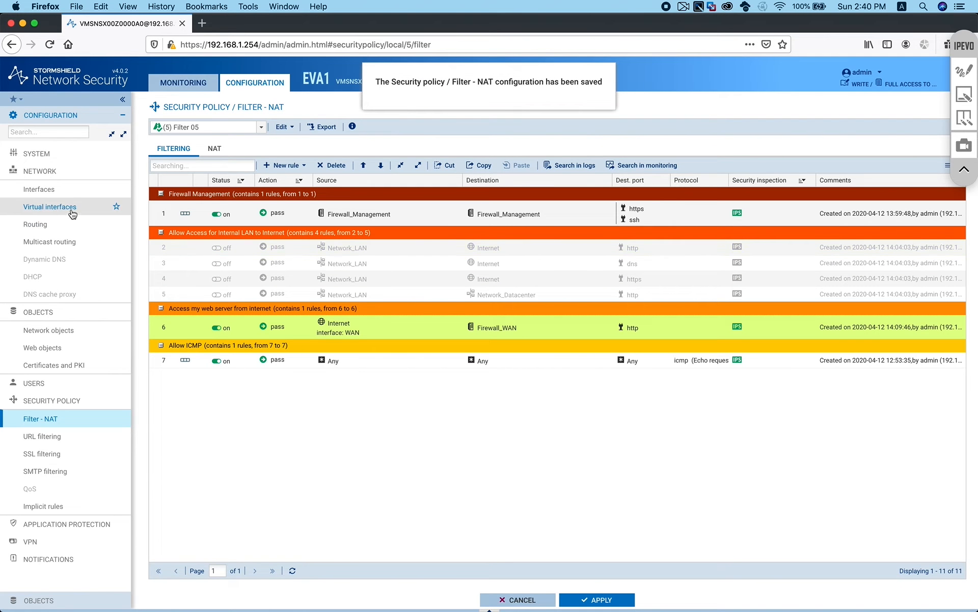
left_click(51, 190)
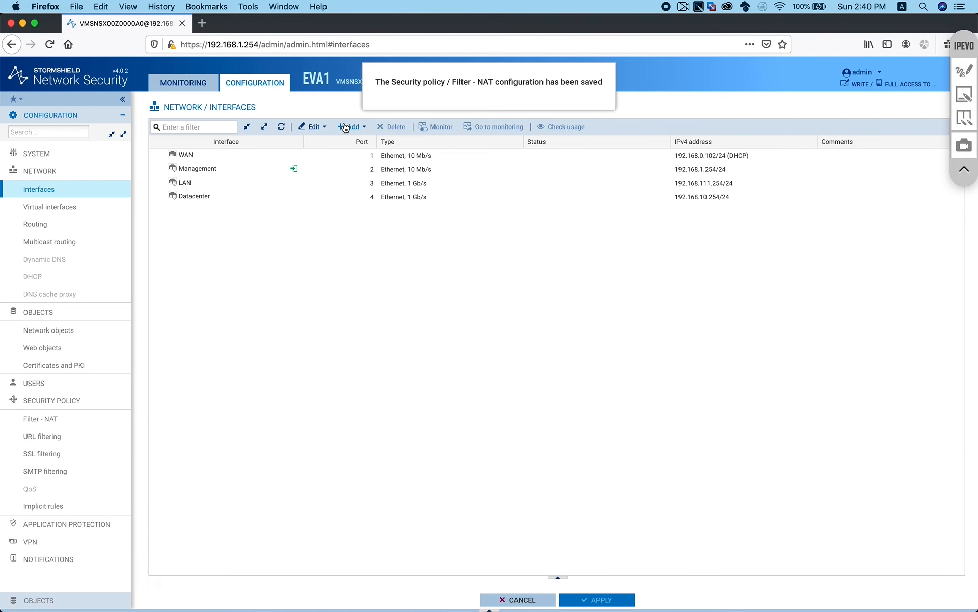
left_click(347, 127)
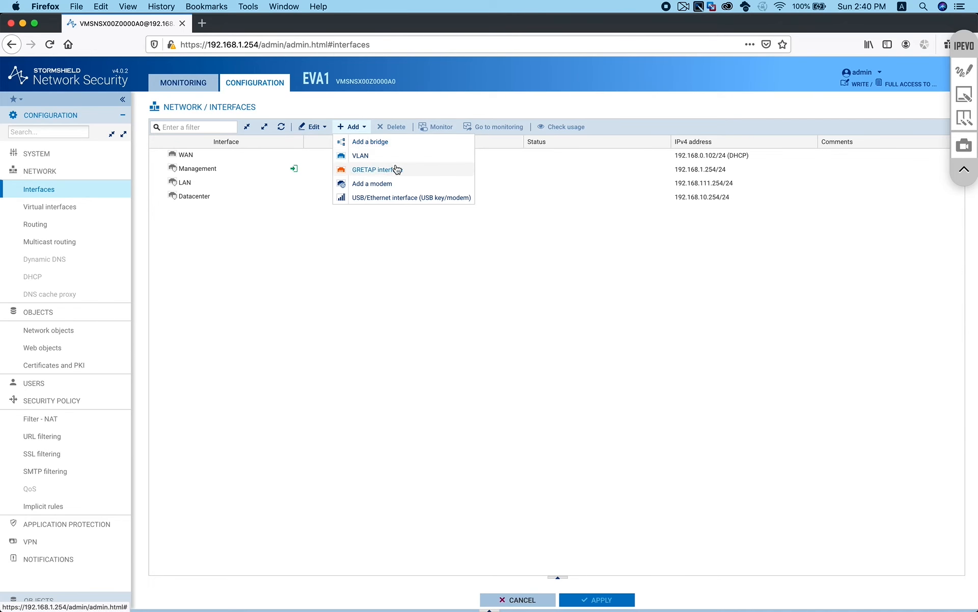
left_click(433, 142)
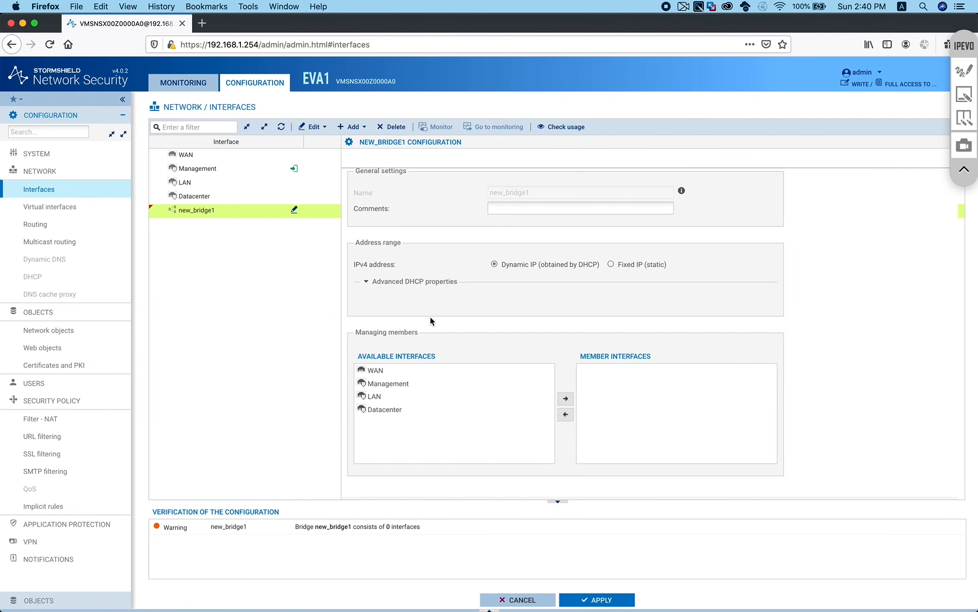
Add LAN and Datacenter as members, attempt applying despite the LAN error, then discard the changes
left_click(355, 414)
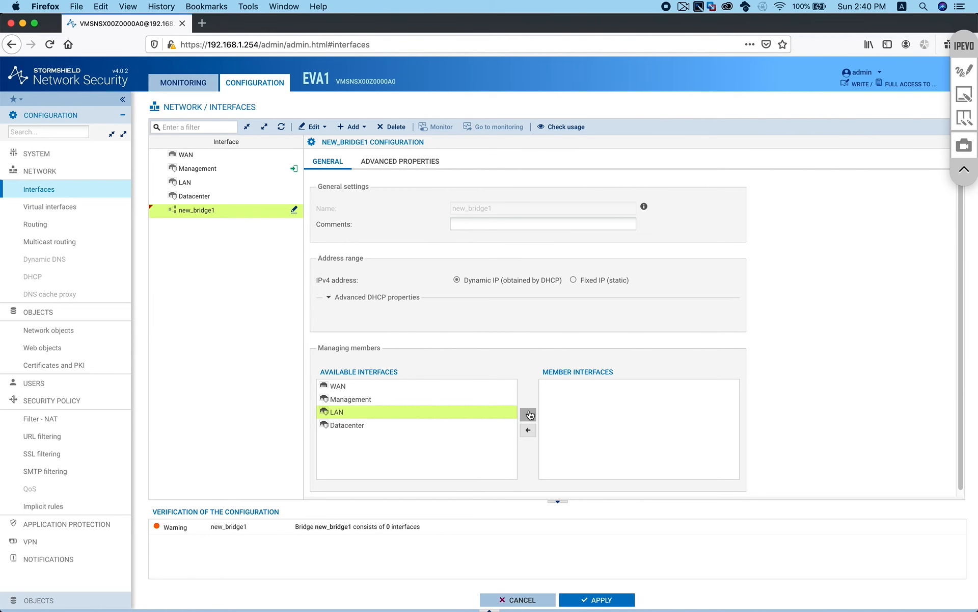
left_click(528, 414)
left_click(477, 414)
left_click(527, 414)
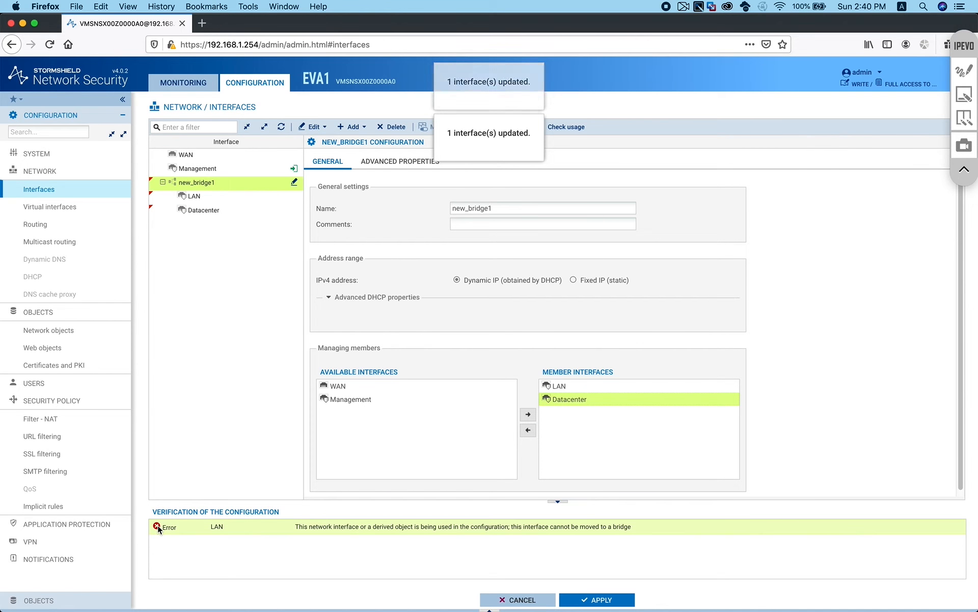
left_click(221, 530)
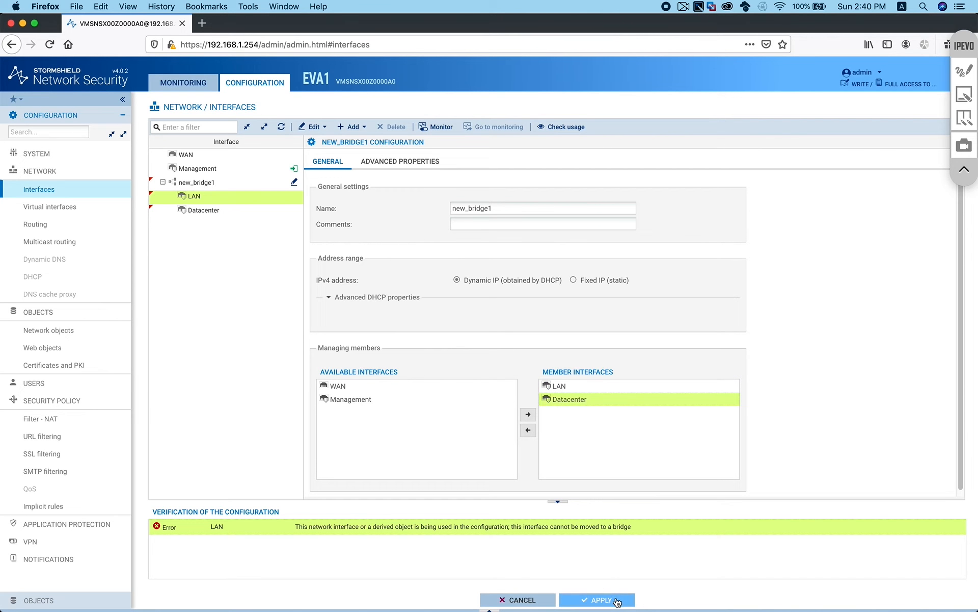
left_click(618, 601)
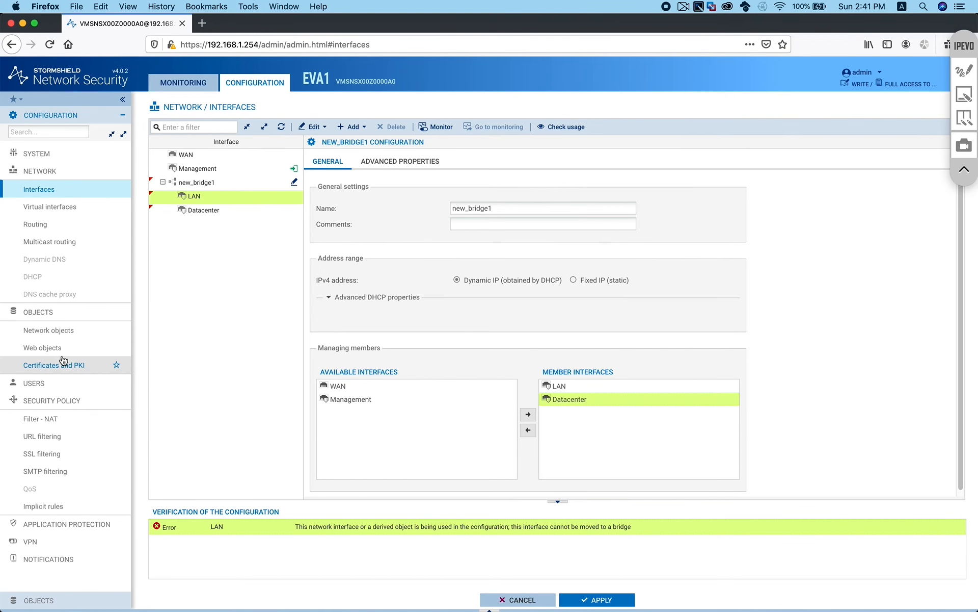
left_click(56, 423)
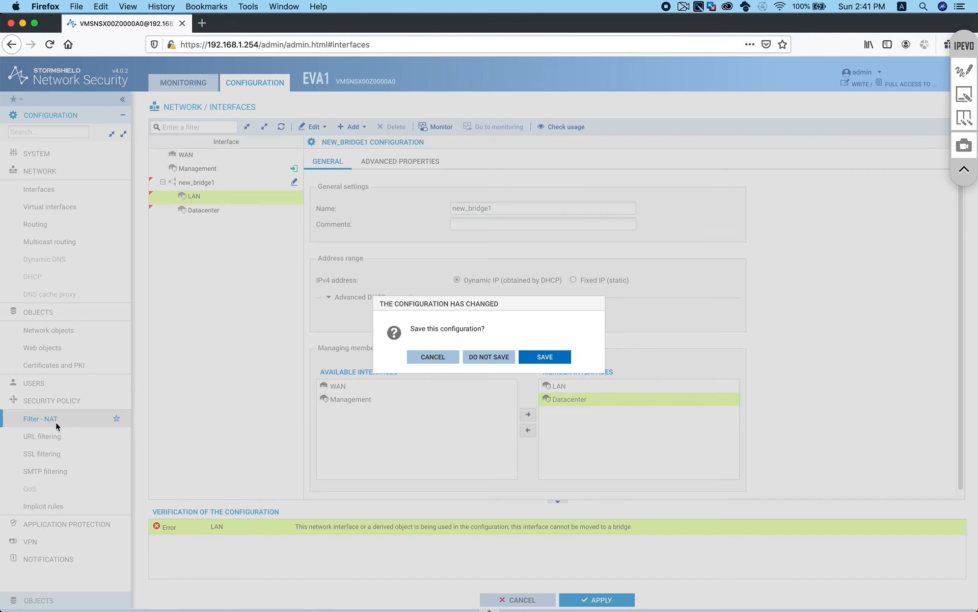
left_click(489, 357)
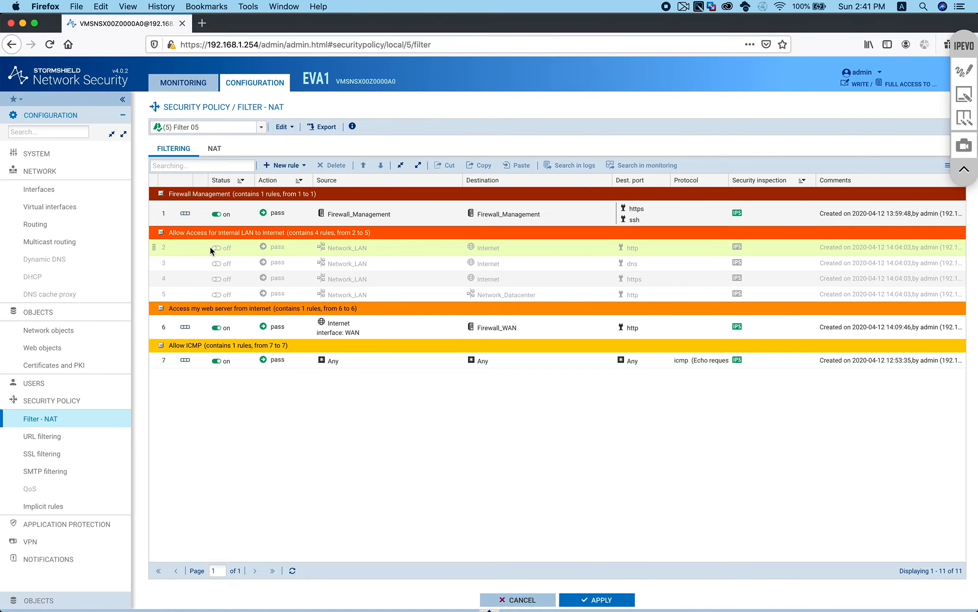
Delete the disabled LAN-to-Internet filter rules 2–5
left_click(210, 246)
left_click(333, 166)
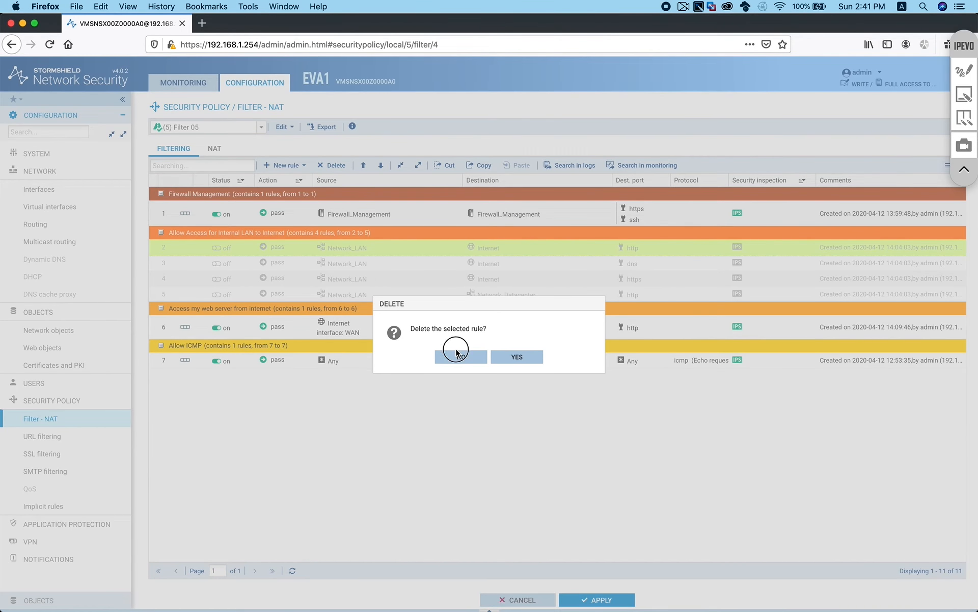
left_click(455, 352)
left_click(334, 165)
left_click(512, 363)
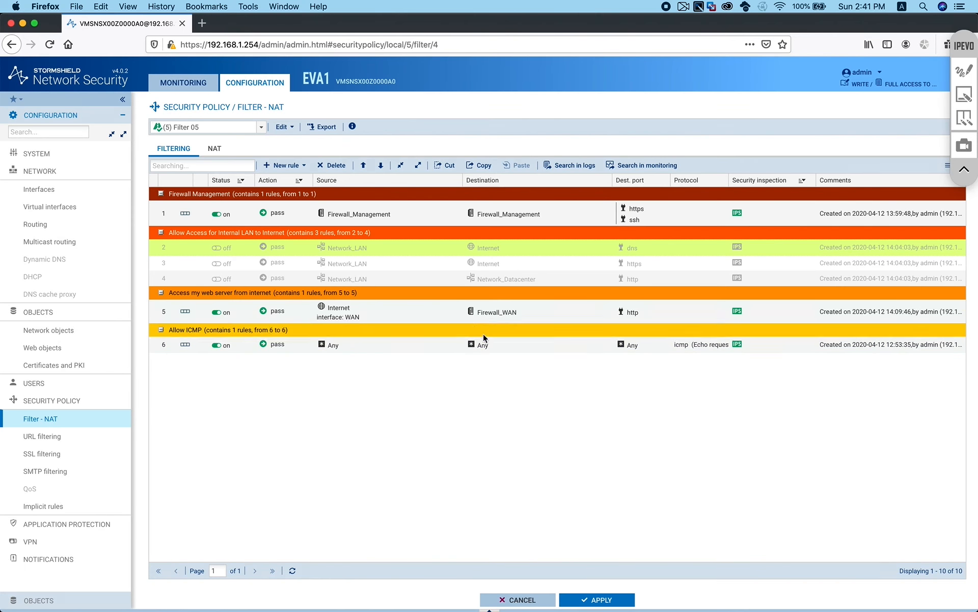
left_click(405, 282, "shift")
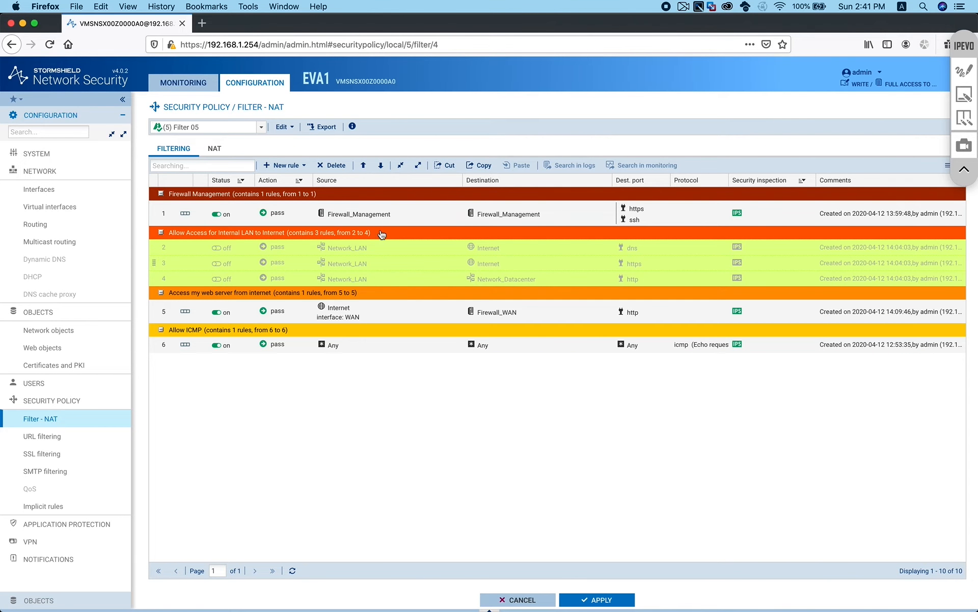
left_click(334, 165)
left_click(526, 358)
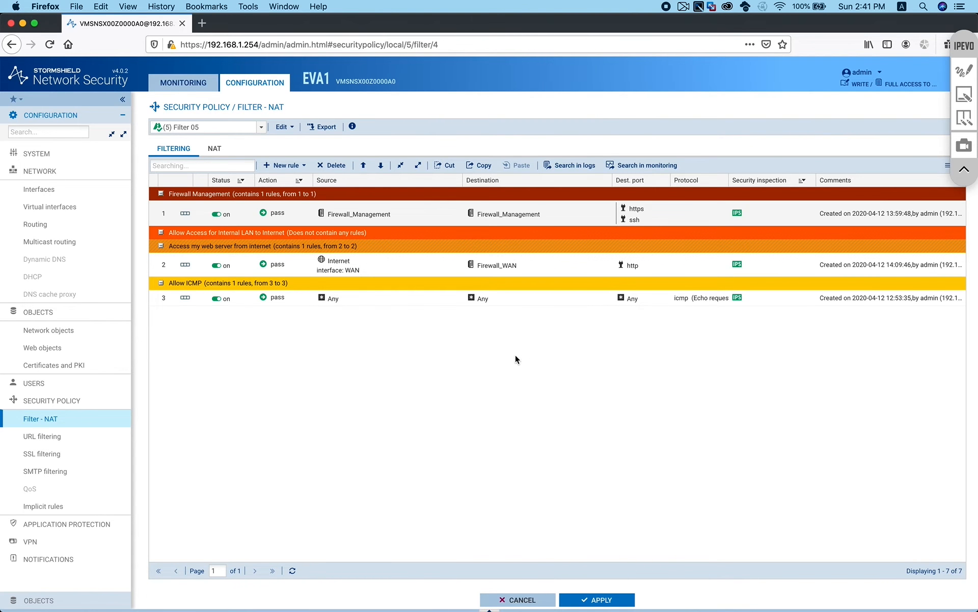
Delete the disabled Network_LAN NAT rule and activate the updated policy
left_click(213, 149)
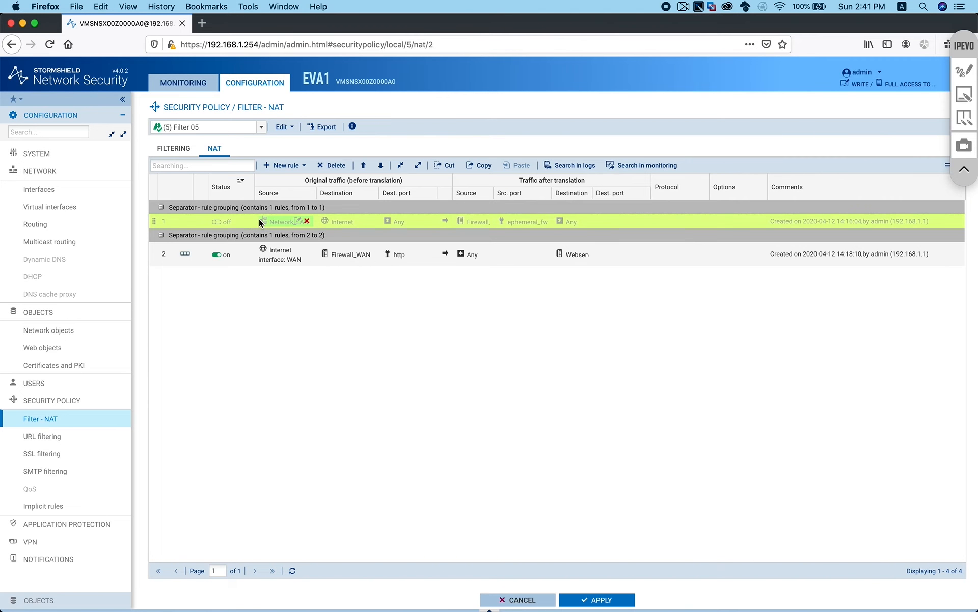
left_click(345, 165)
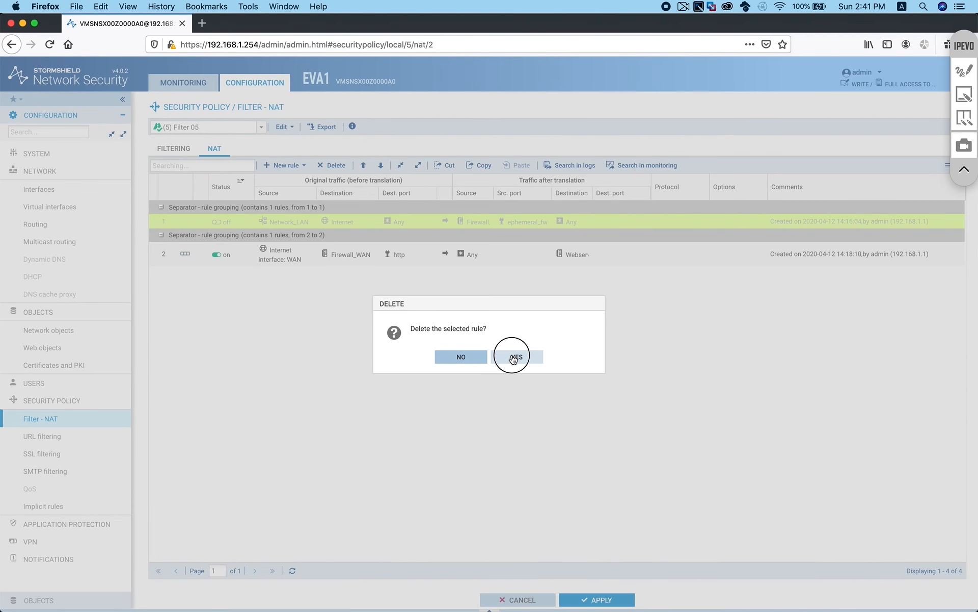
left_click(514, 358)
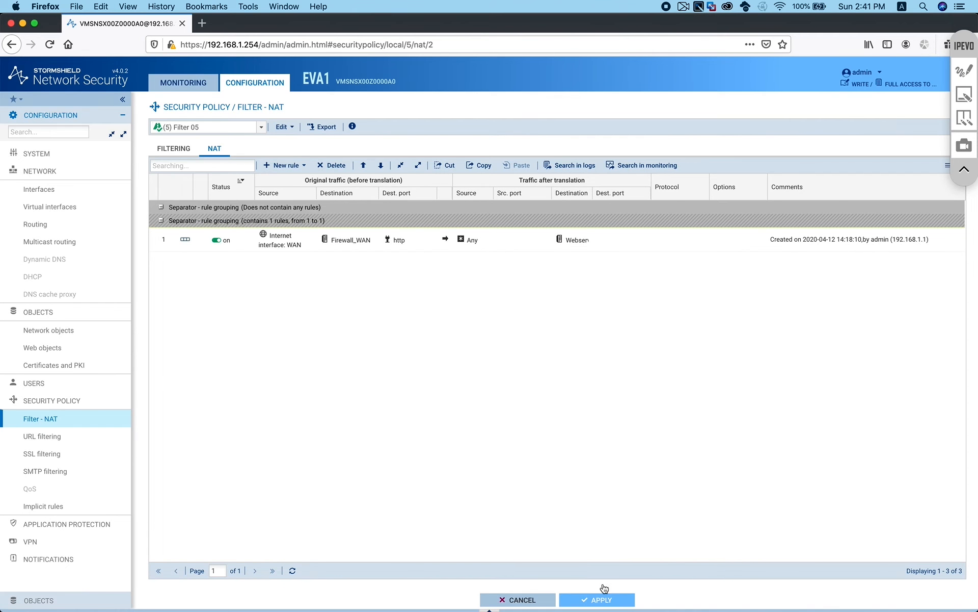
left_click(602, 594)
left_click(516, 359)
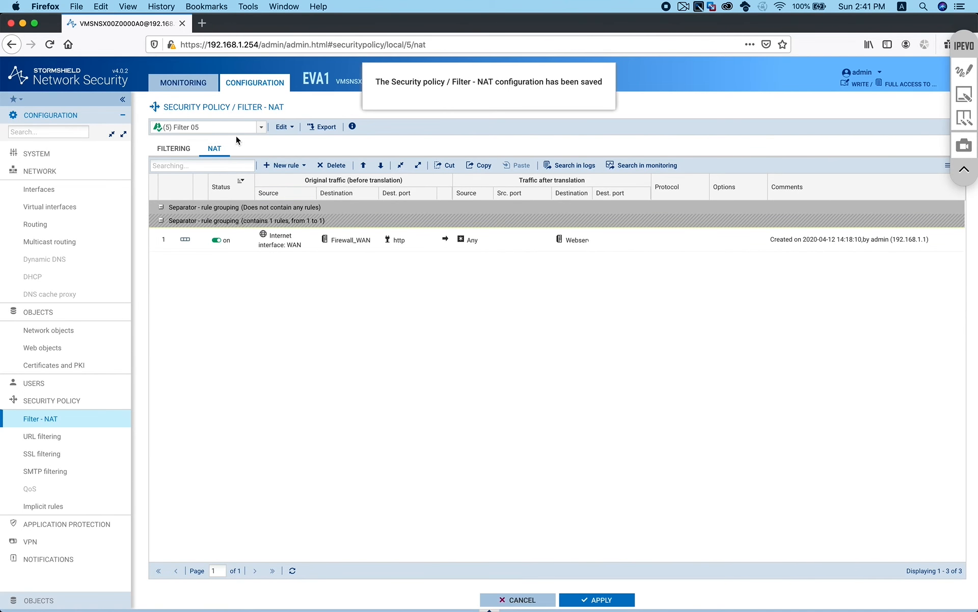
Create new_bridge1 bridging LAN and Datacenter with DHCP addressing, and save the interfaces
left_click(54, 190)
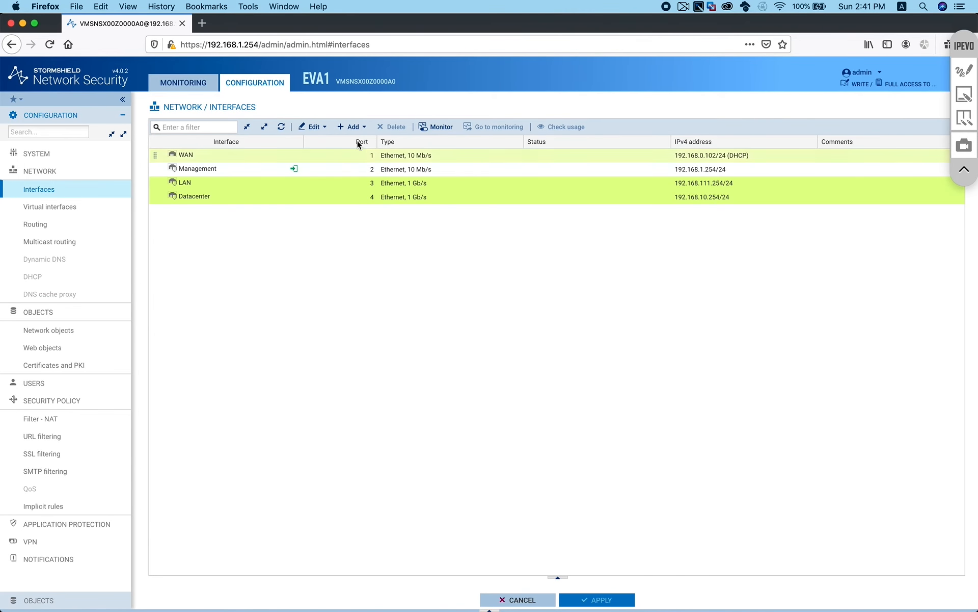
left_click(352, 127)
mouse_move(363, 143)
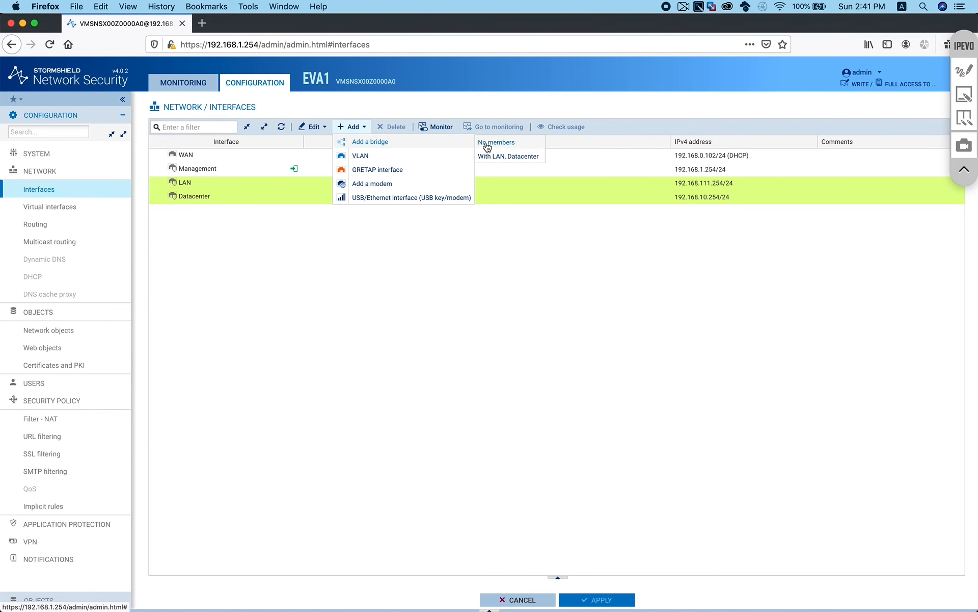
left_click(498, 156)
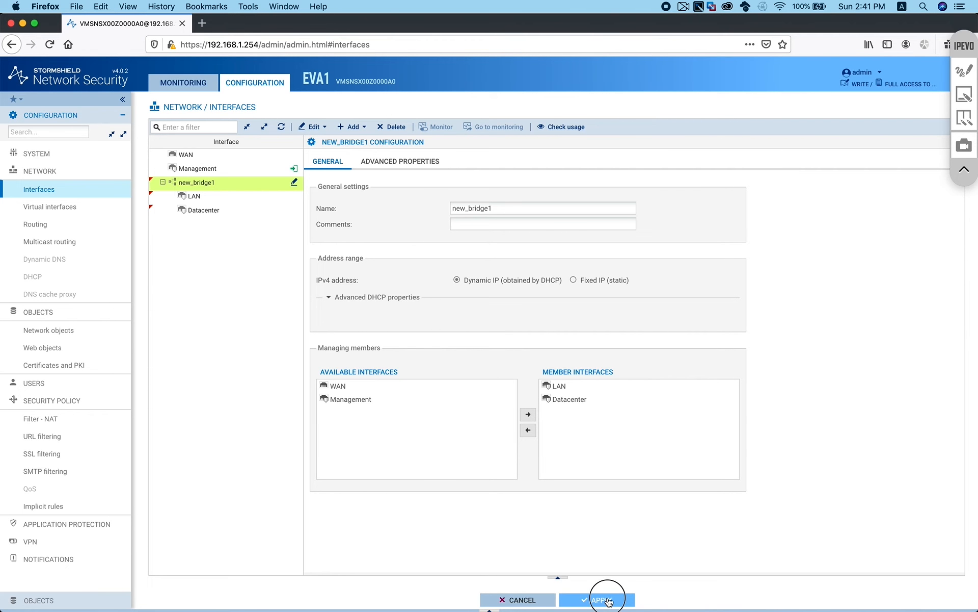
left_click(609, 601)
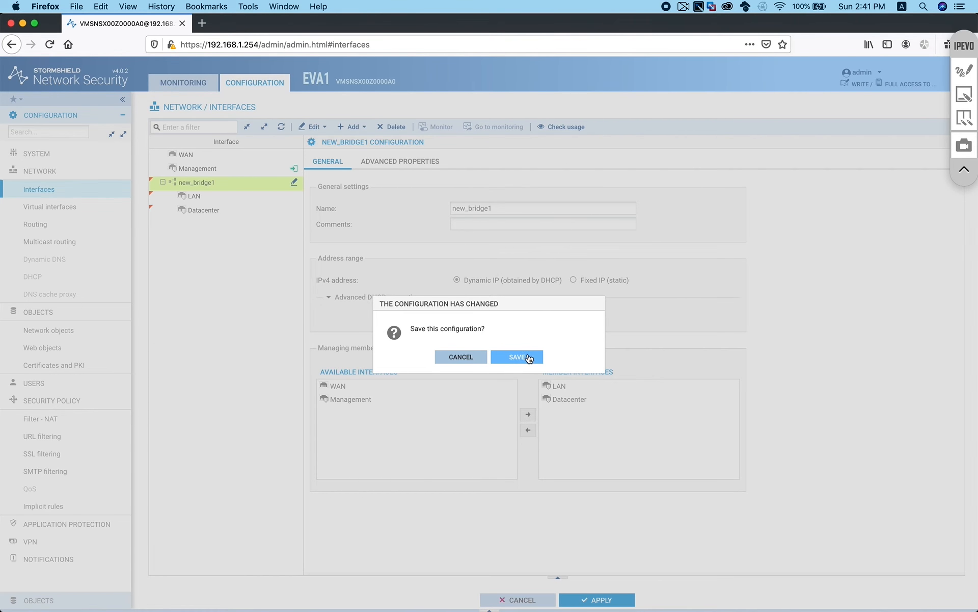
left_click(517, 356)
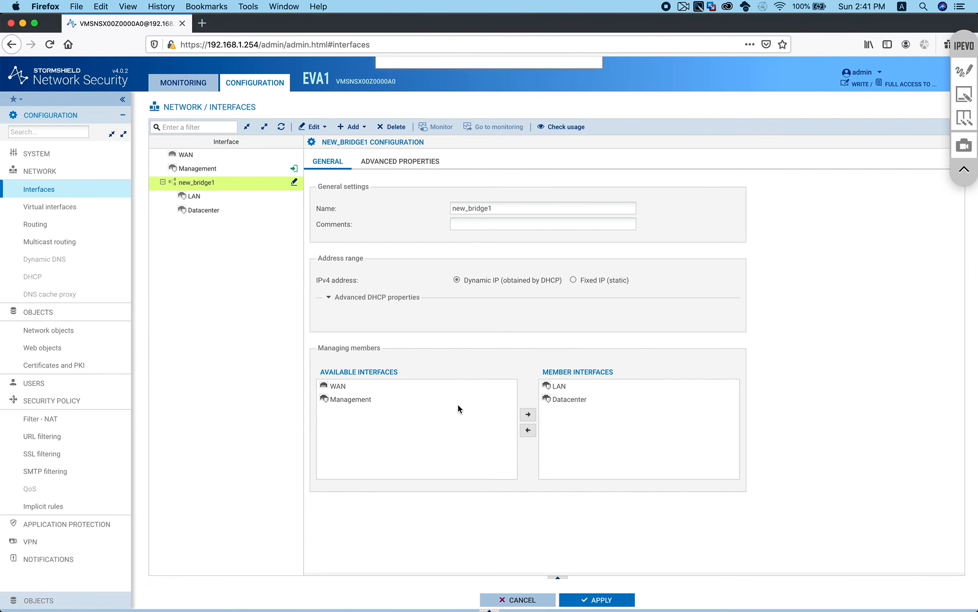
mouse_move(220, 193)
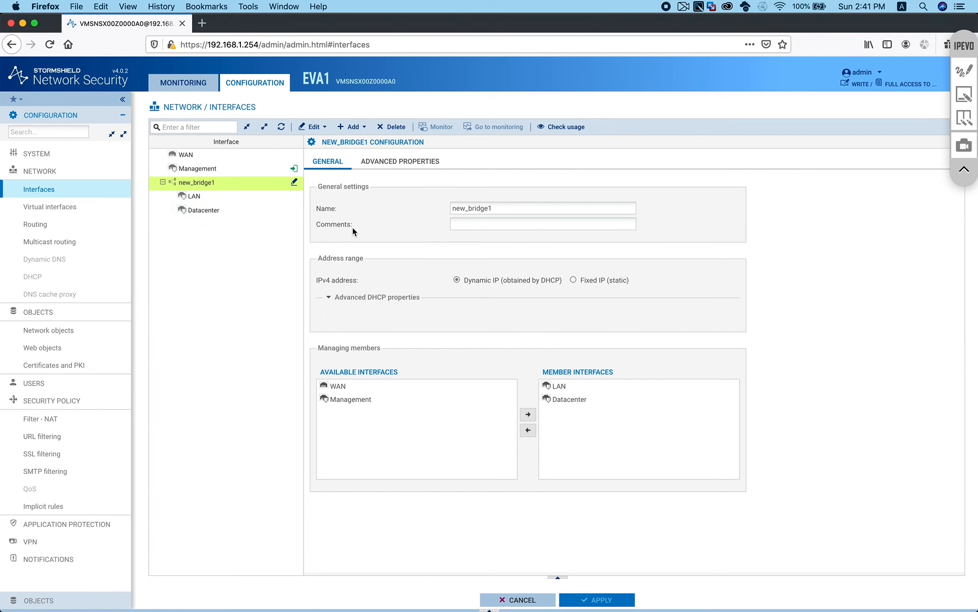
Switch new_bridge1 to a fixed static IP of 192.168.10.254/24
left_click(201, 210)
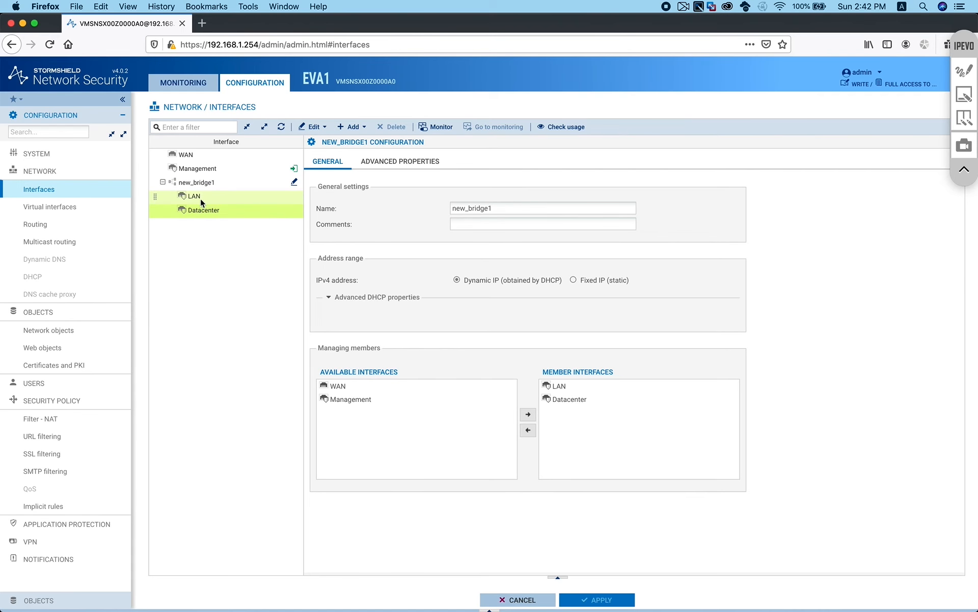
left_click(193, 184)
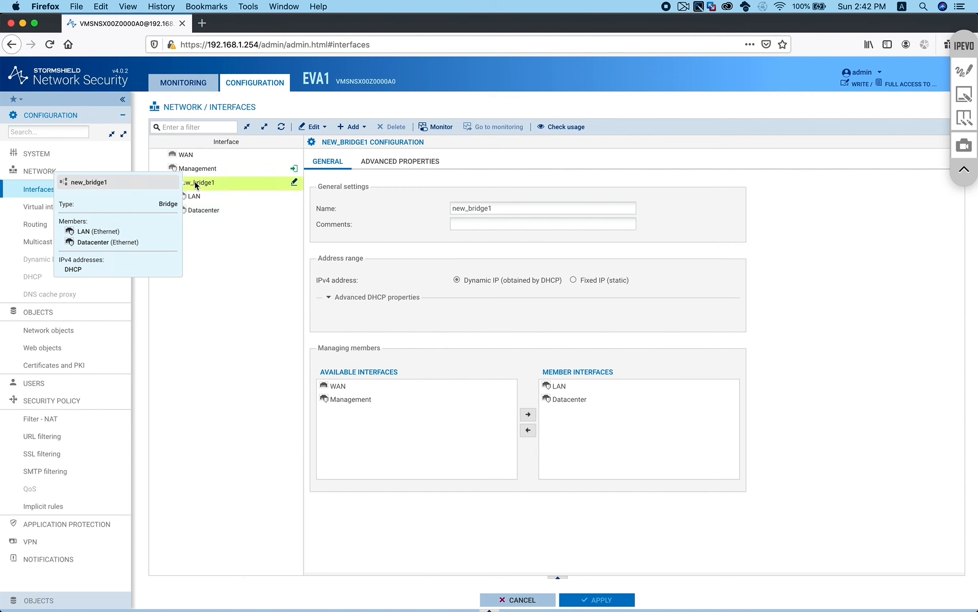
left_click(573, 280)
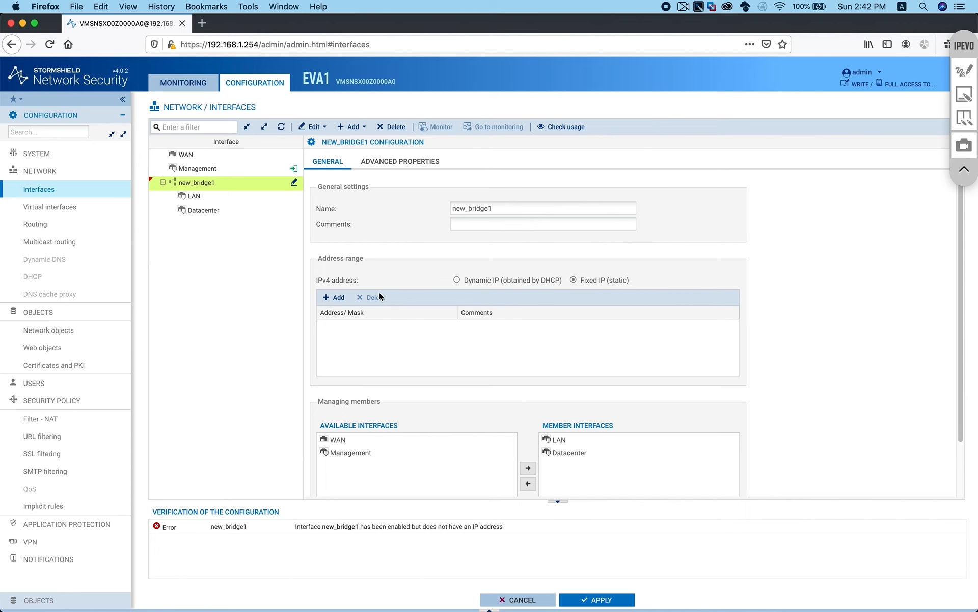
left_click(335, 297)
type("192.168.1")
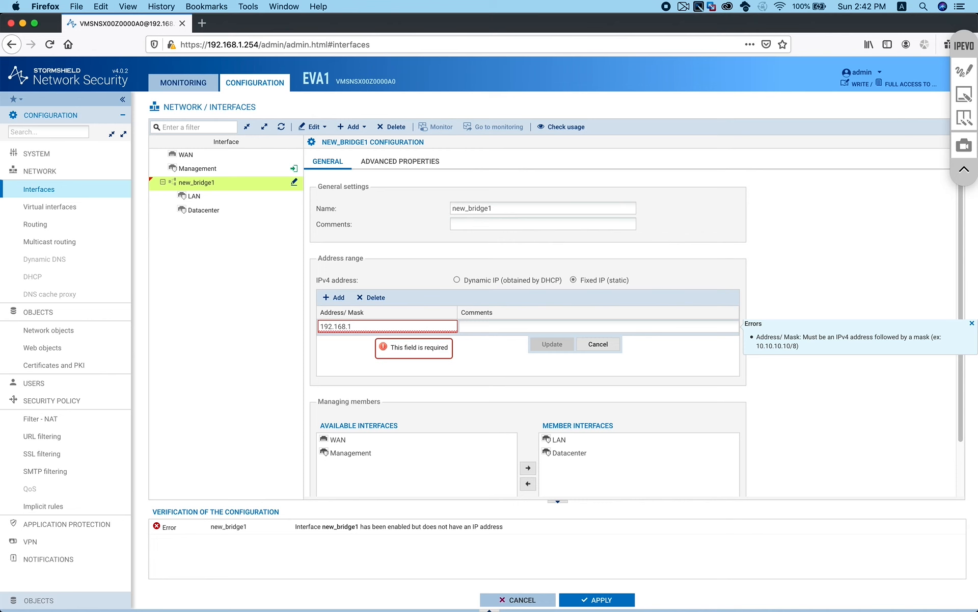
type("0.254/24")
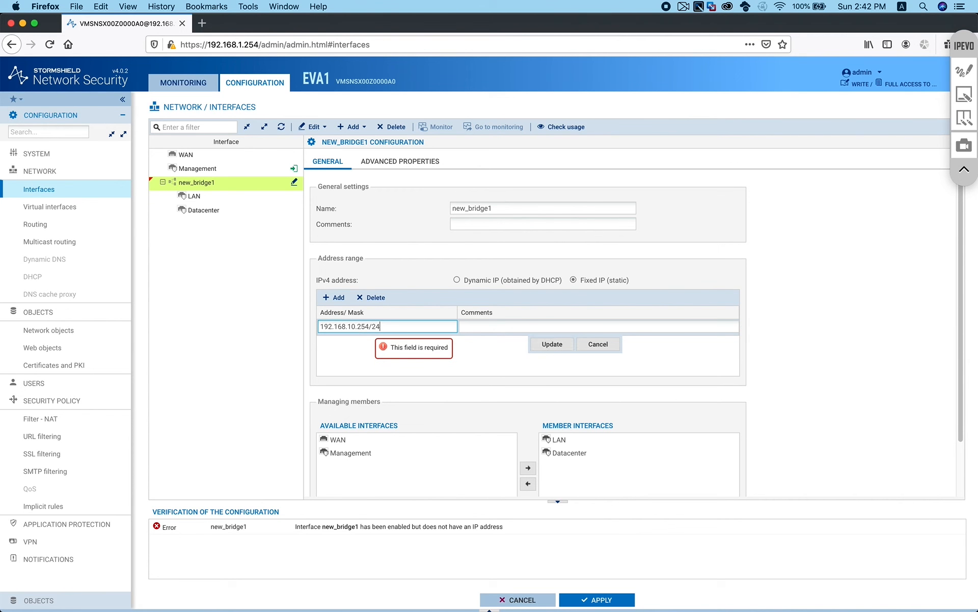
left_click(548, 344)
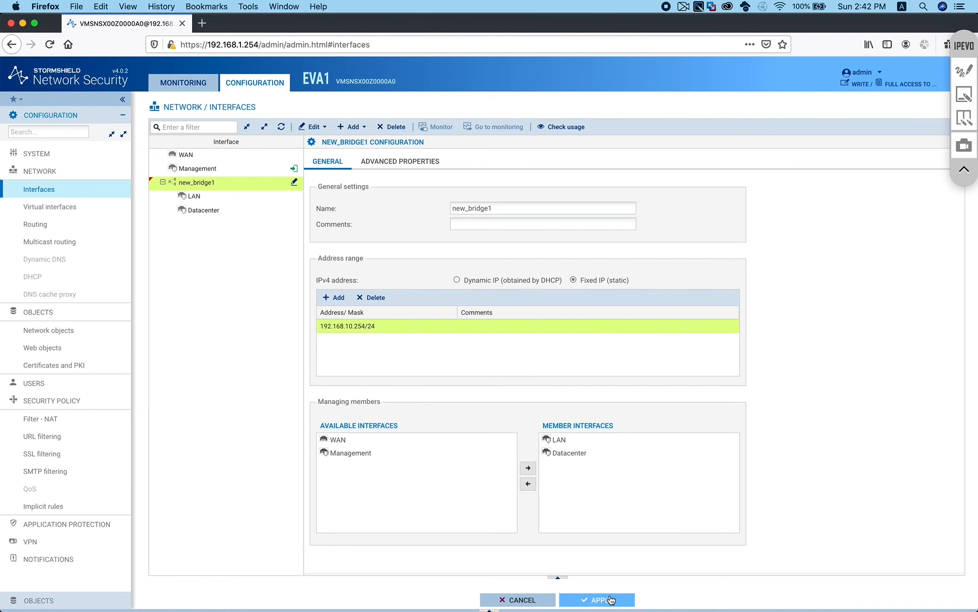
Apply and save the updated interface configuration
left_click(608, 599)
left_click(524, 358)
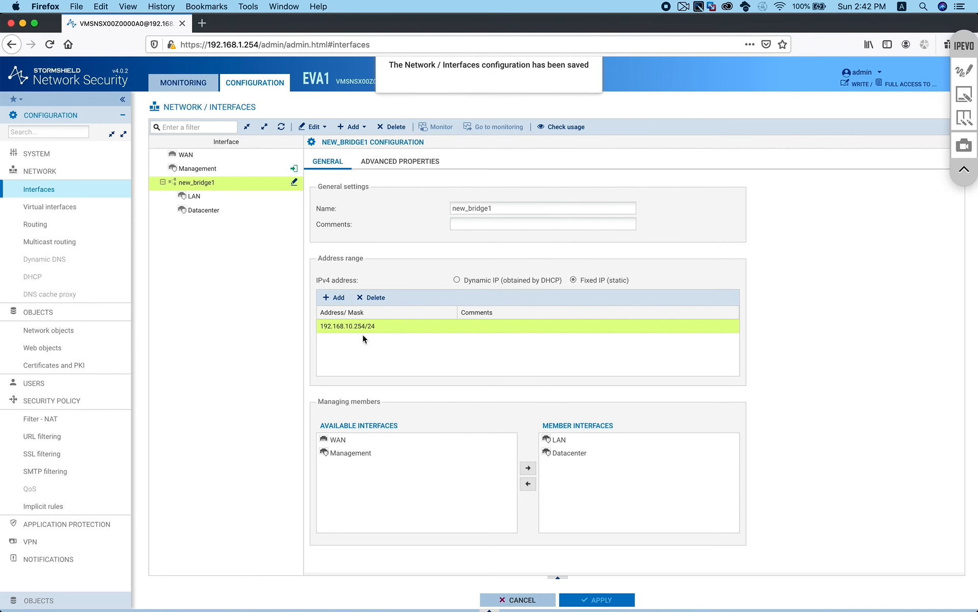
left_click(61, 422)
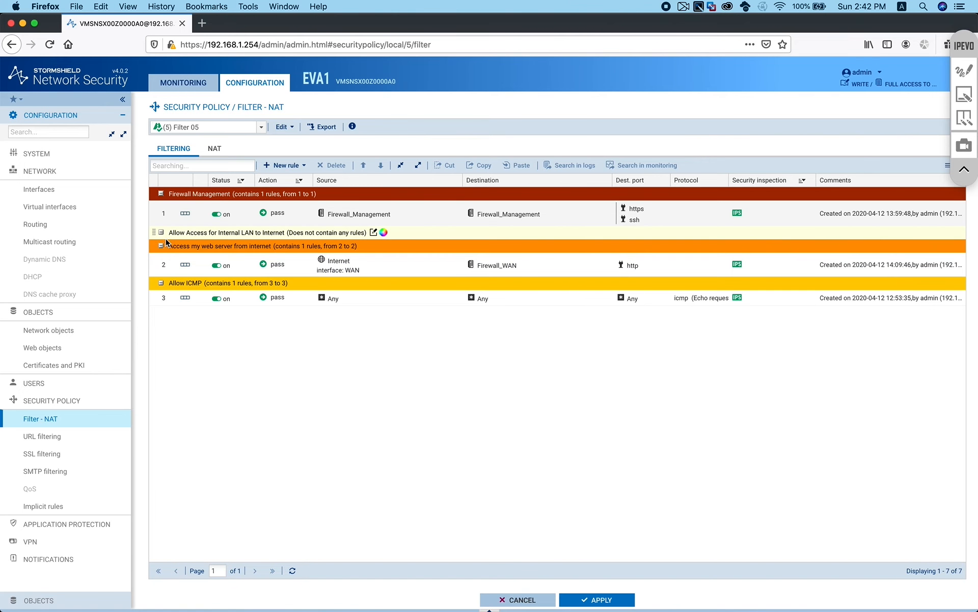
Insert a simple rule in the Internal LAN to Internet group with source LAN-Internal
left_click(194, 232)
left_click(303, 165)
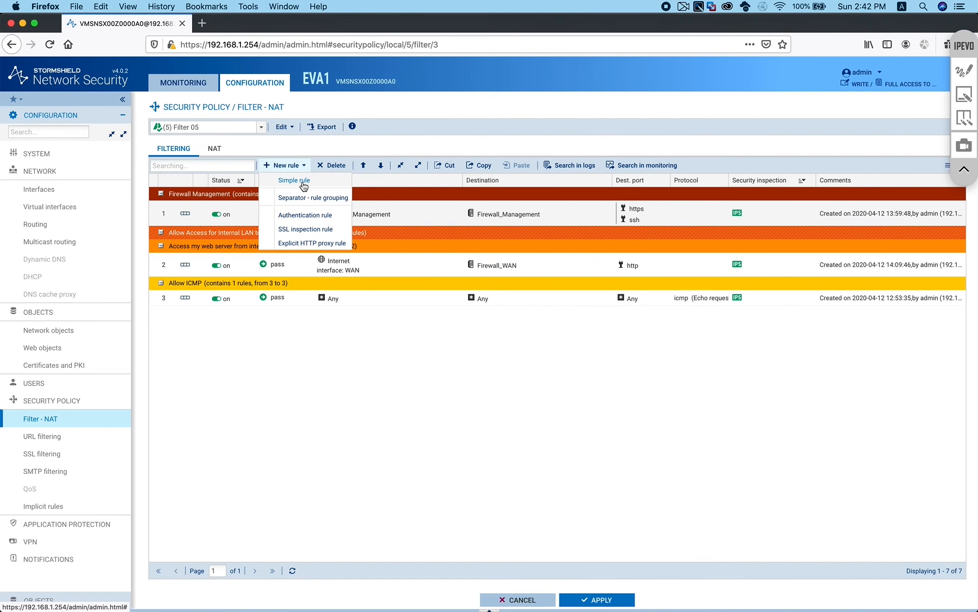
left_click(303, 182)
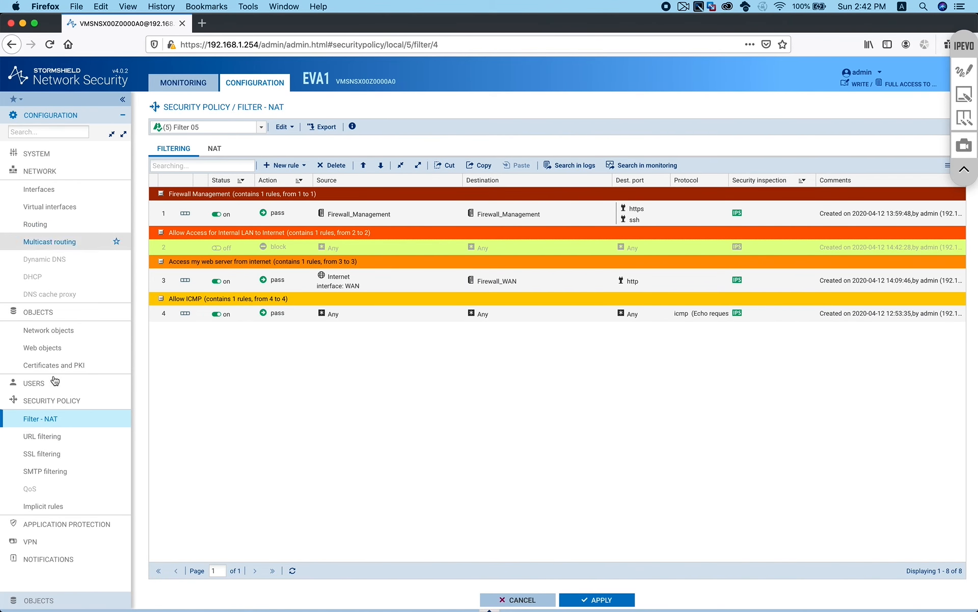
left_click(61, 597)
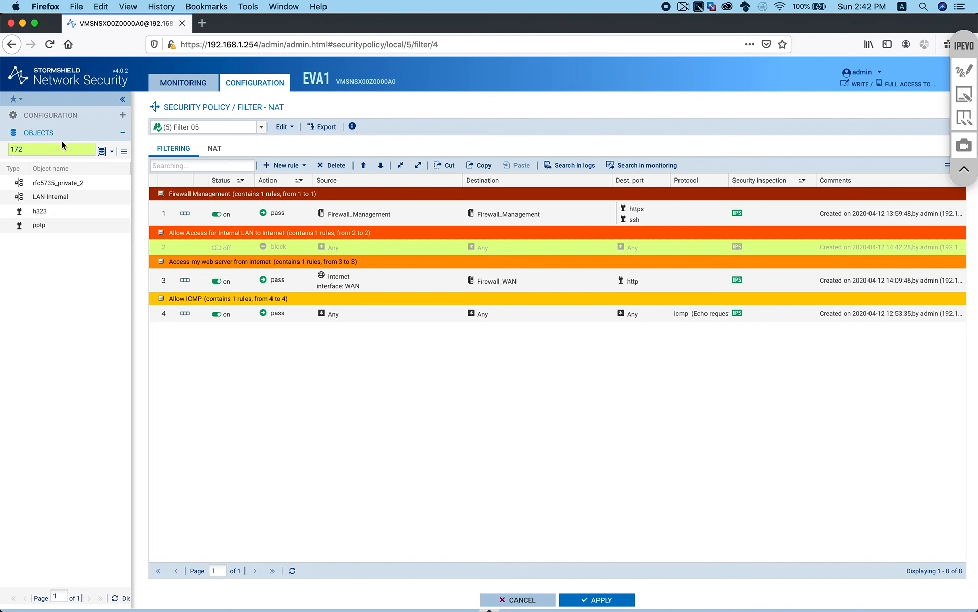
double_click(45, 149)
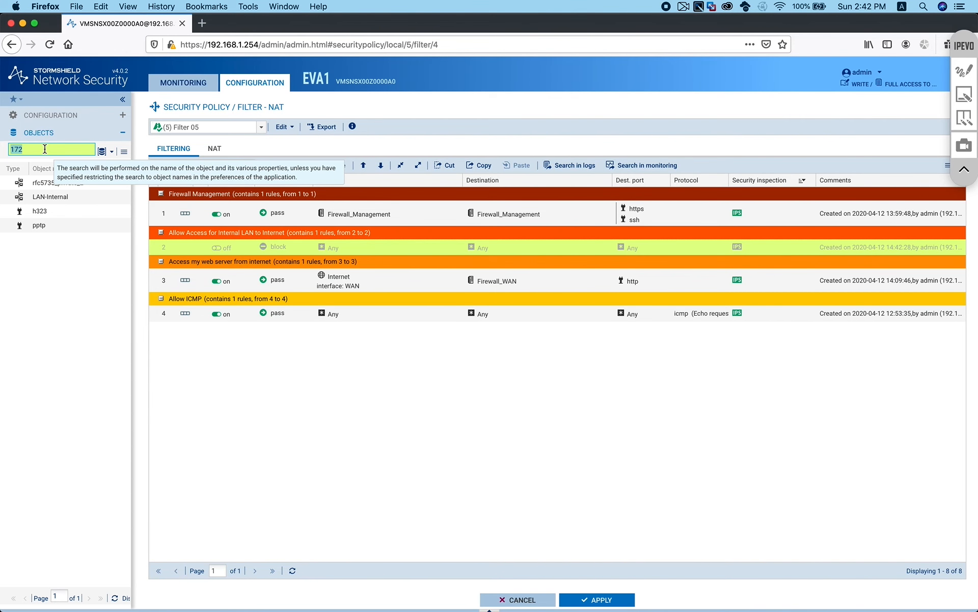
type("intern")
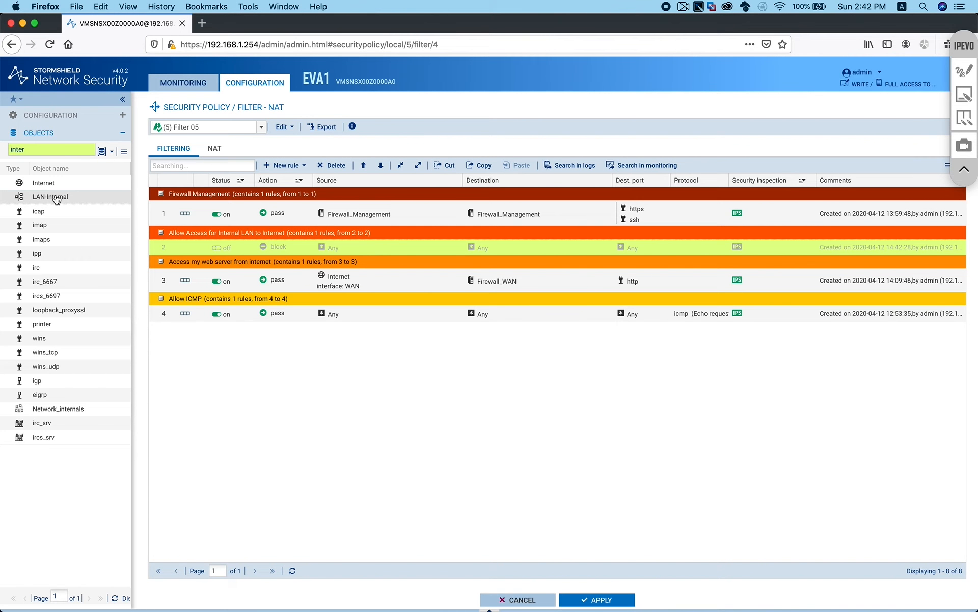
left_click_drag(56, 199, 341, 248)
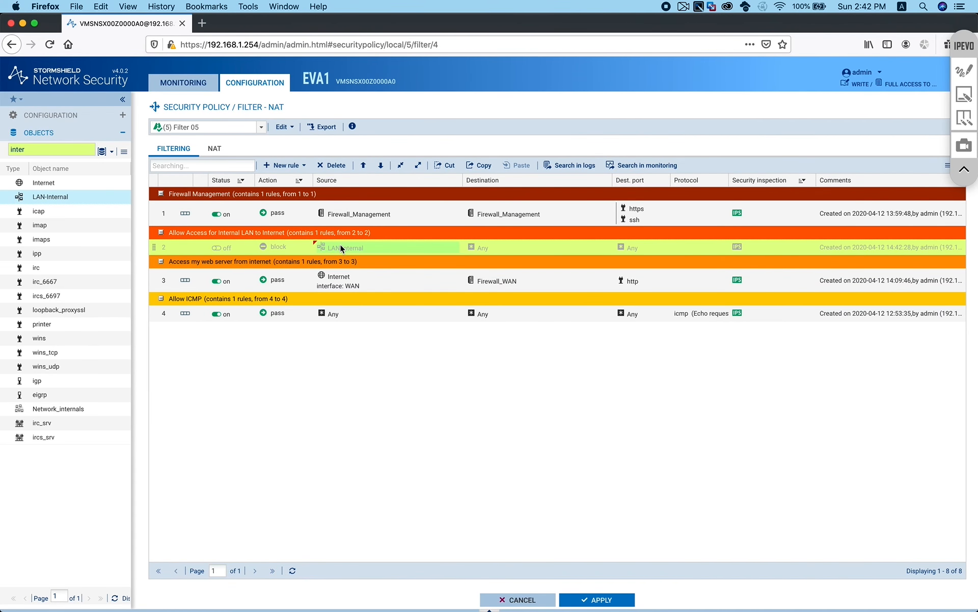
Make rule 2 an enabled pass rule to Internet on web_srv ports
left_click_drag(279, 280, 277, 248)
double_click(219, 246)
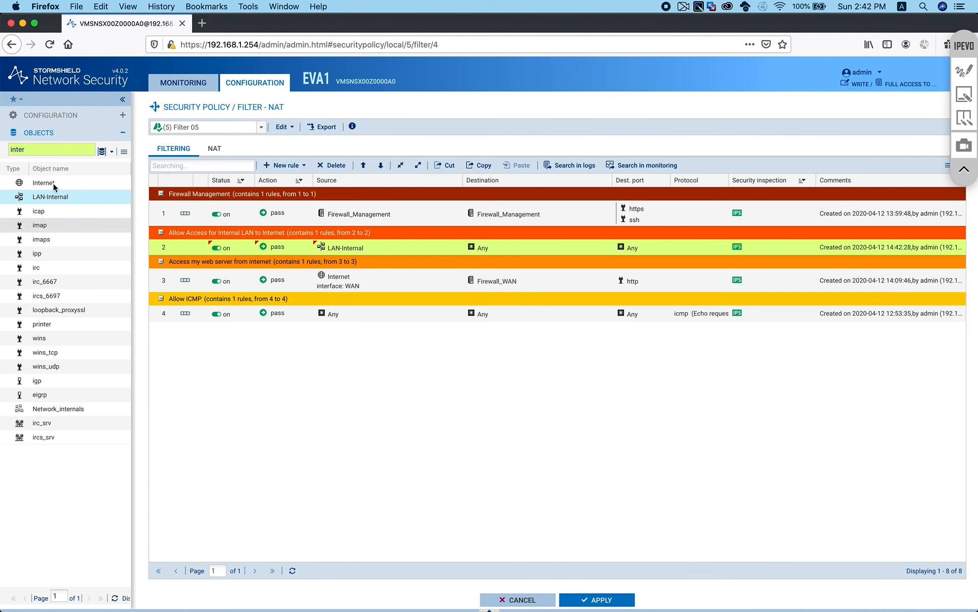
mouse_move(41, 182)
left_mouse_down()
mouse_move(431, 263)
mouse_move(520, 258)
mouse_move(495, 248)
left_mouse_up()
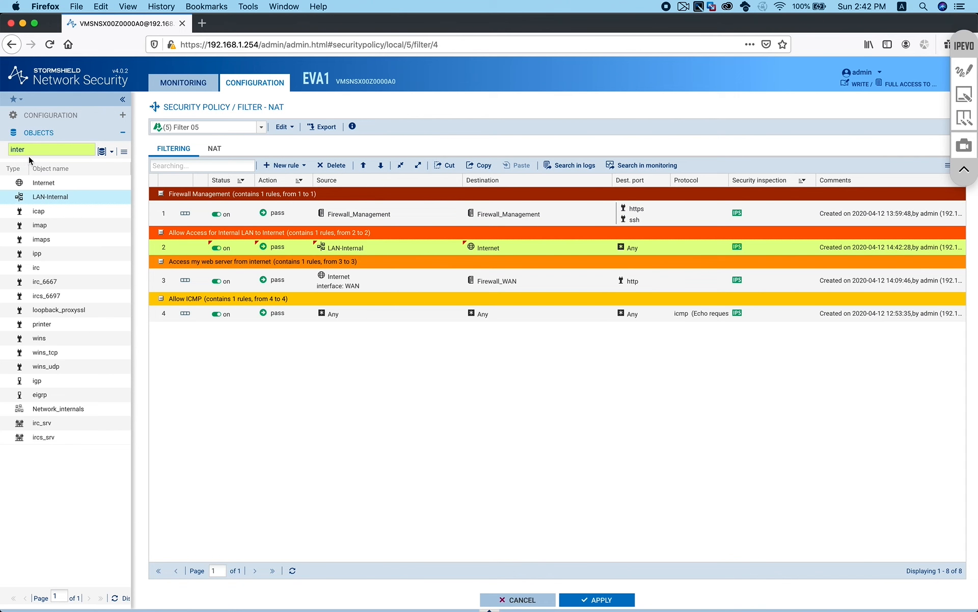
left_click_drag(50, 153, 12, 151)
type("web")
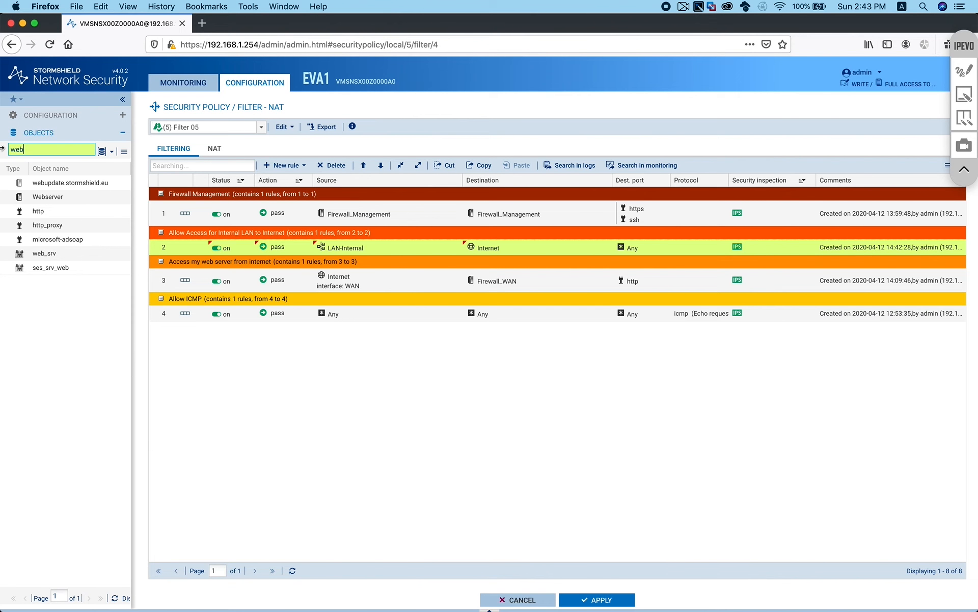
left_click_drag(46, 253, 636, 247)
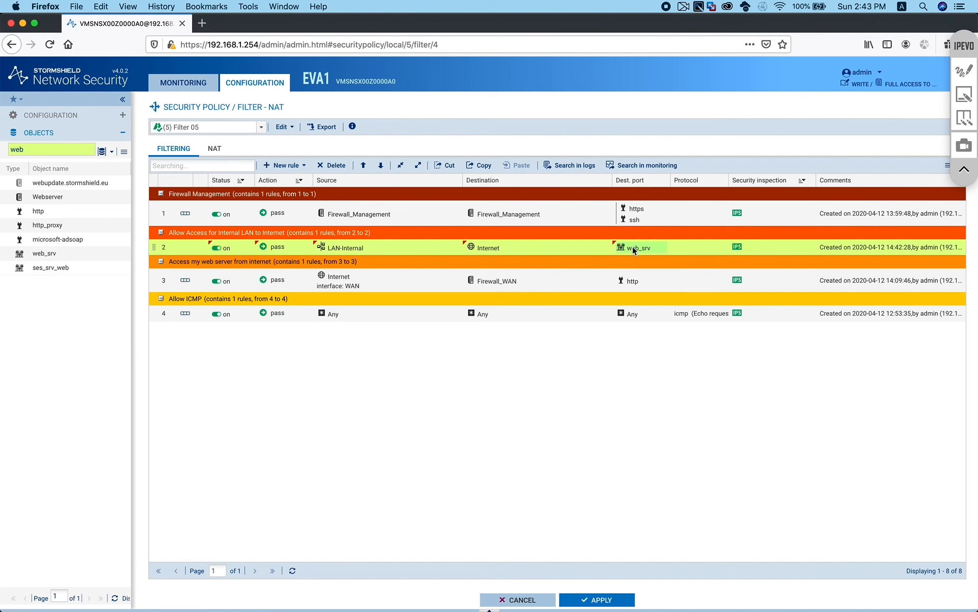
mouse_move(635, 250)
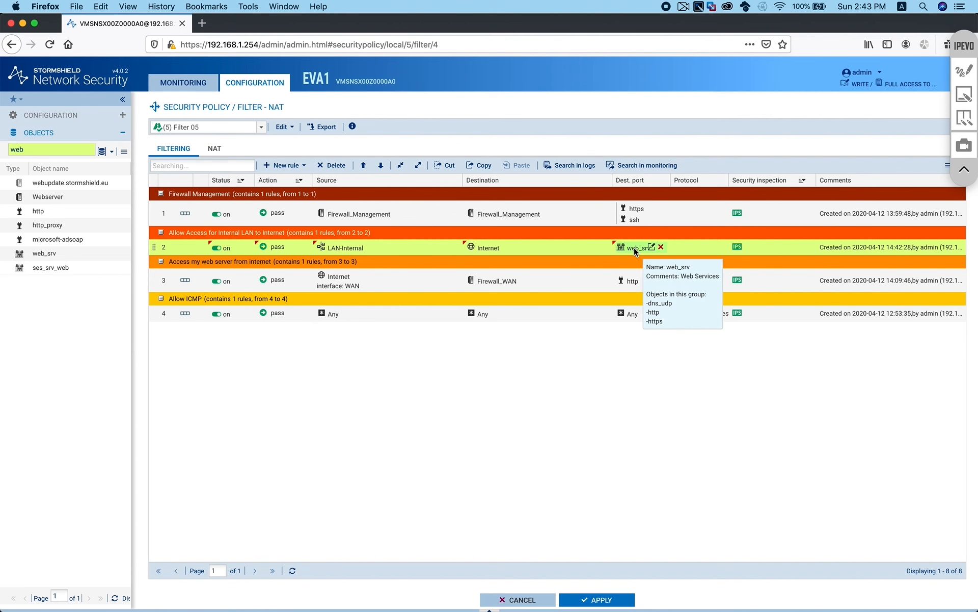
left_click(215, 149)
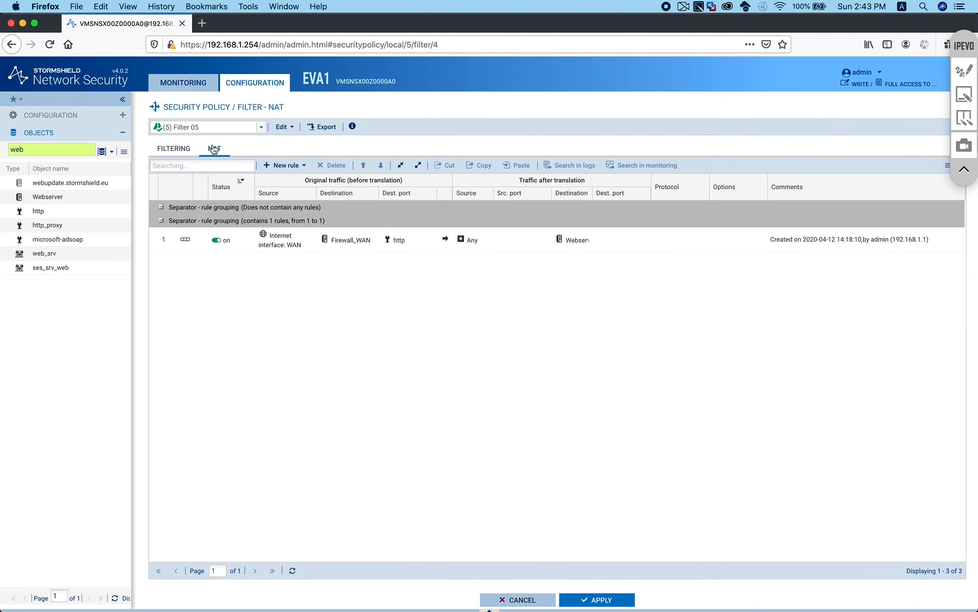
Add an enabled dynamic PAT rule at the top with source LAN-Internal
left_click(286, 165)
left_click(308, 194)
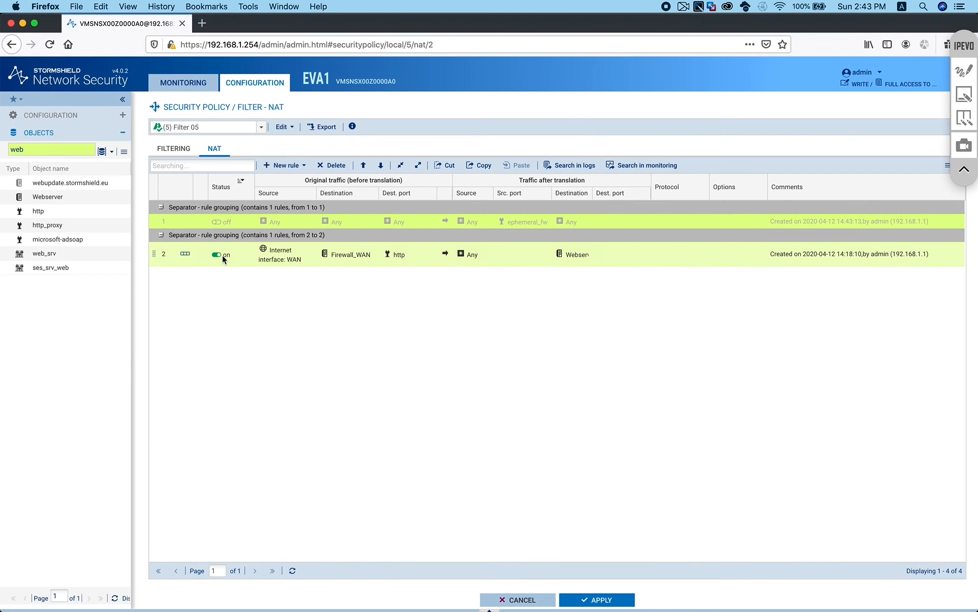
left_click(280, 221)
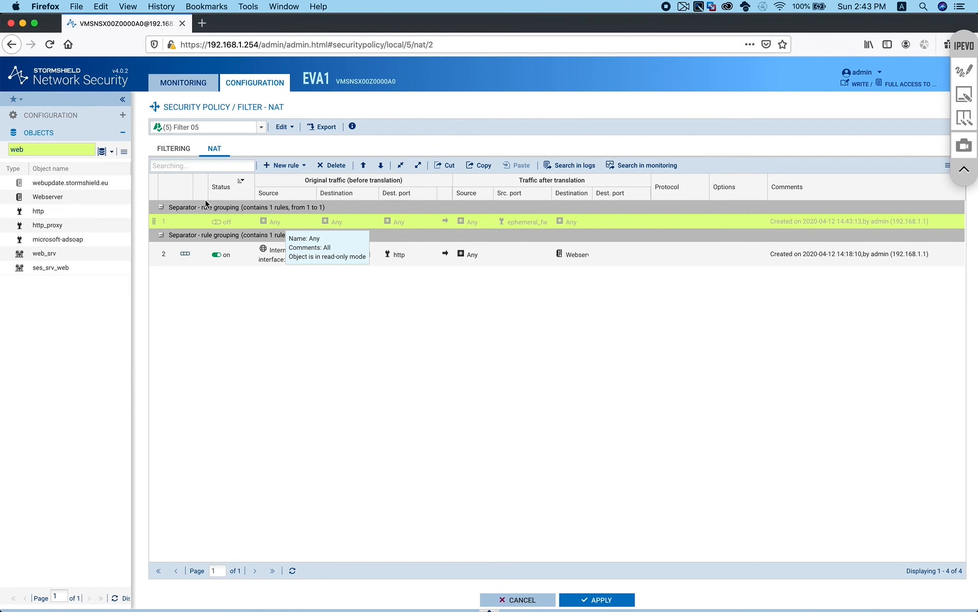
double_click(62, 149)
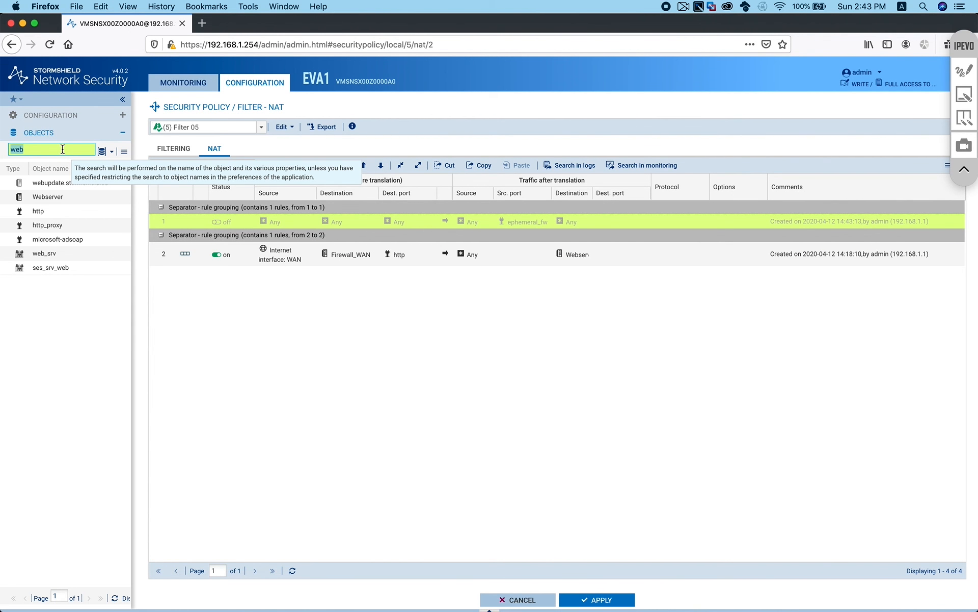
type("lan")
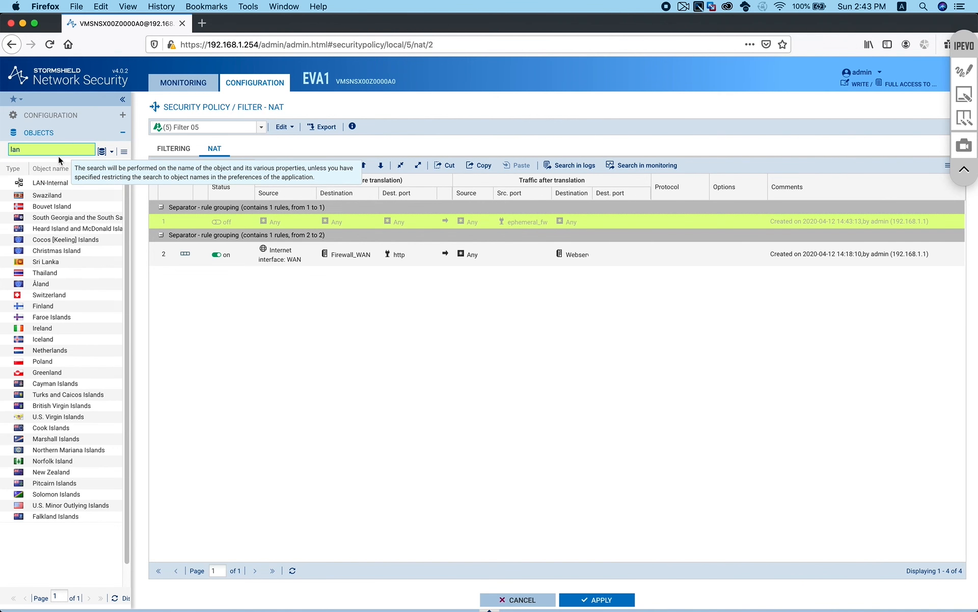
left_click_drag(42, 182, 275, 221)
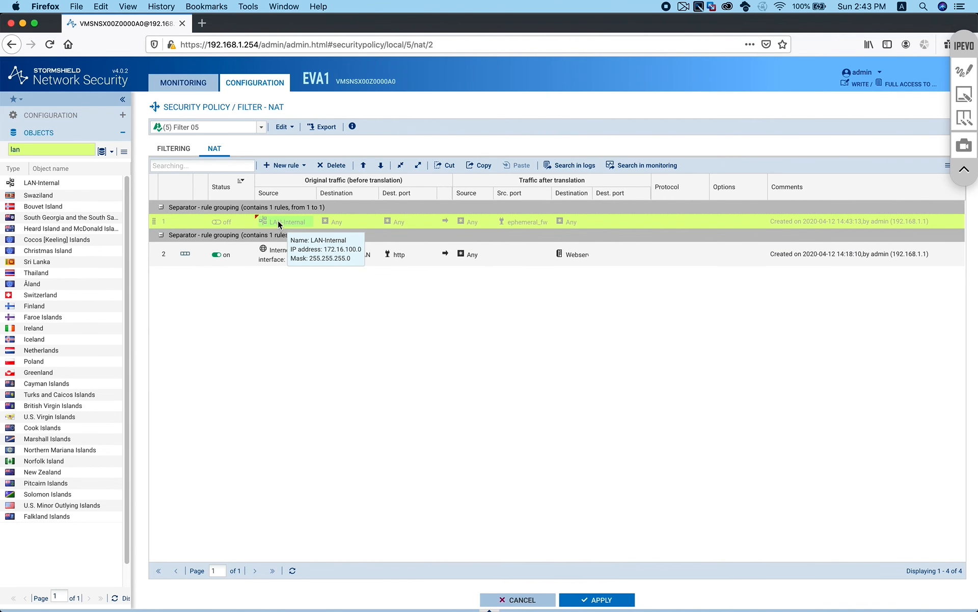
left_click(230, 220)
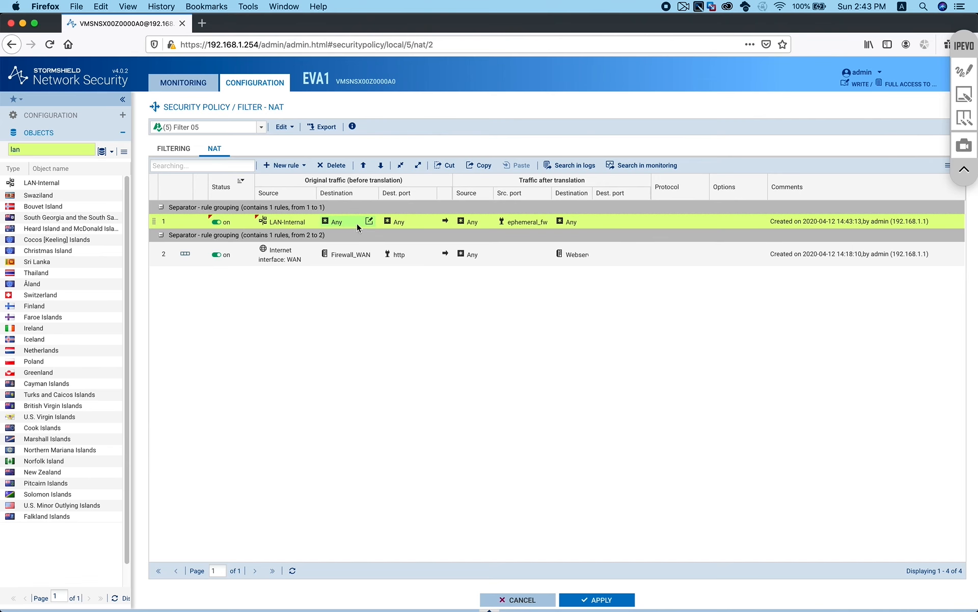
Set NAT rule 1's destination to Internet, translate to Firewall_WAN, then save and activate
left_click_drag(278, 250, 347, 219)
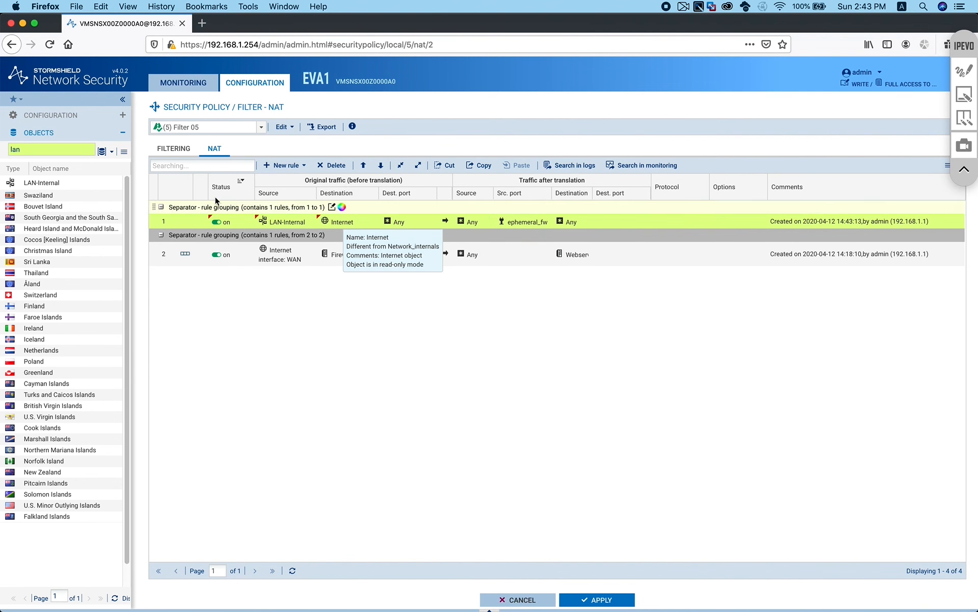
left_click_drag(340, 258, 472, 219)
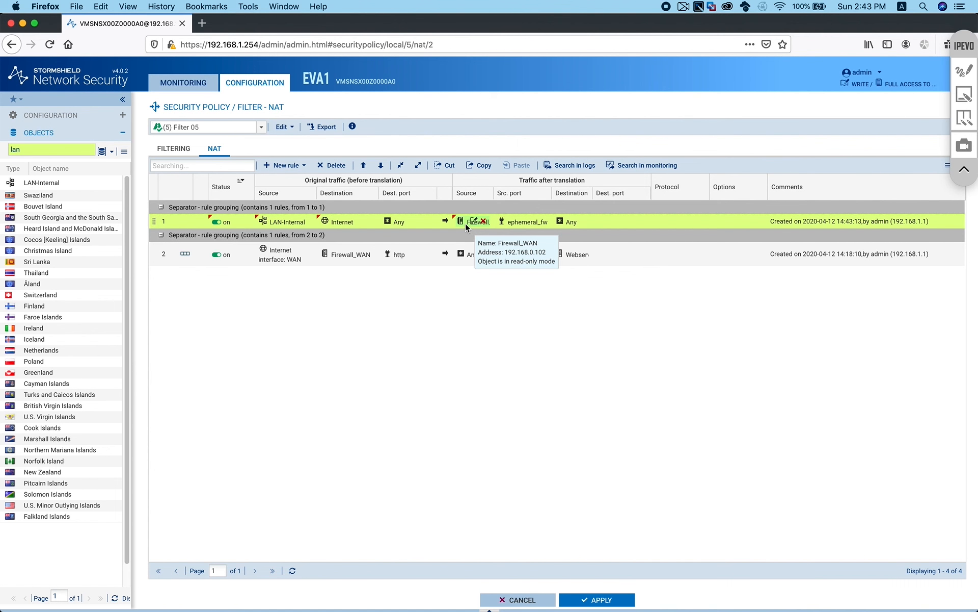
left_click(602, 597)
left_click(507, 358)
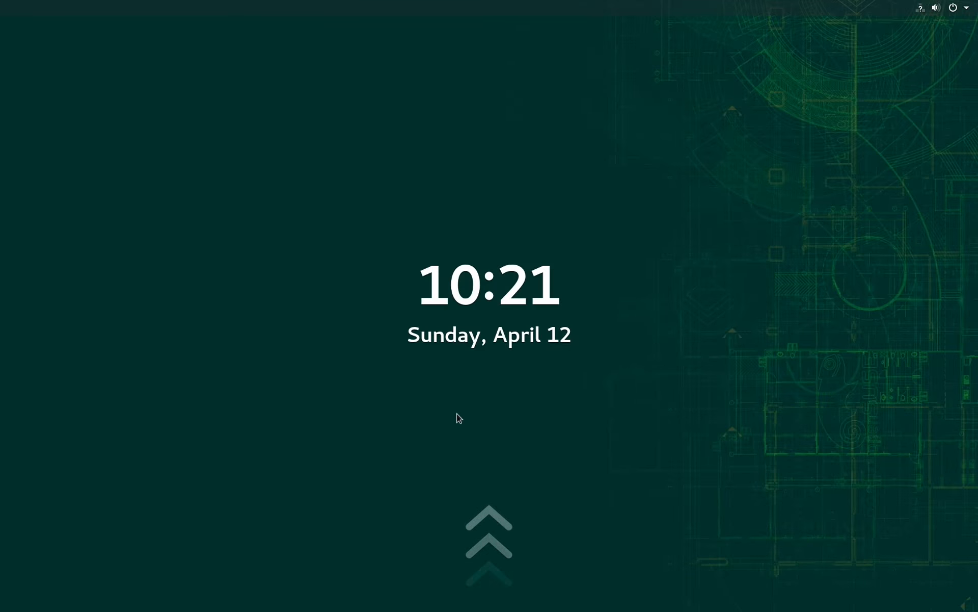
Load google.com in Firefox to confirm Internet access, then return to the slideshow
left_click_drag(457, 415, 482, 93)
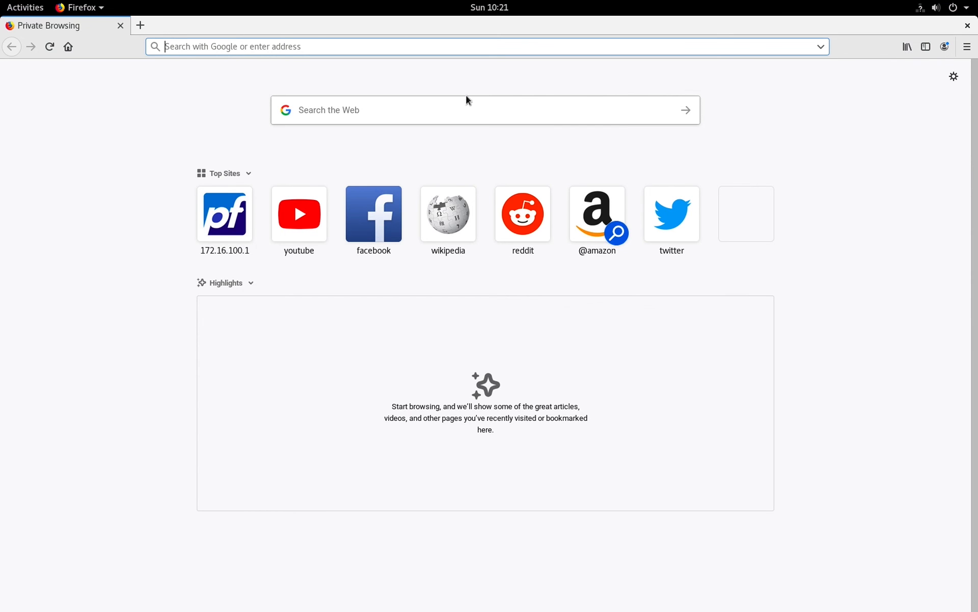
type("google.com")
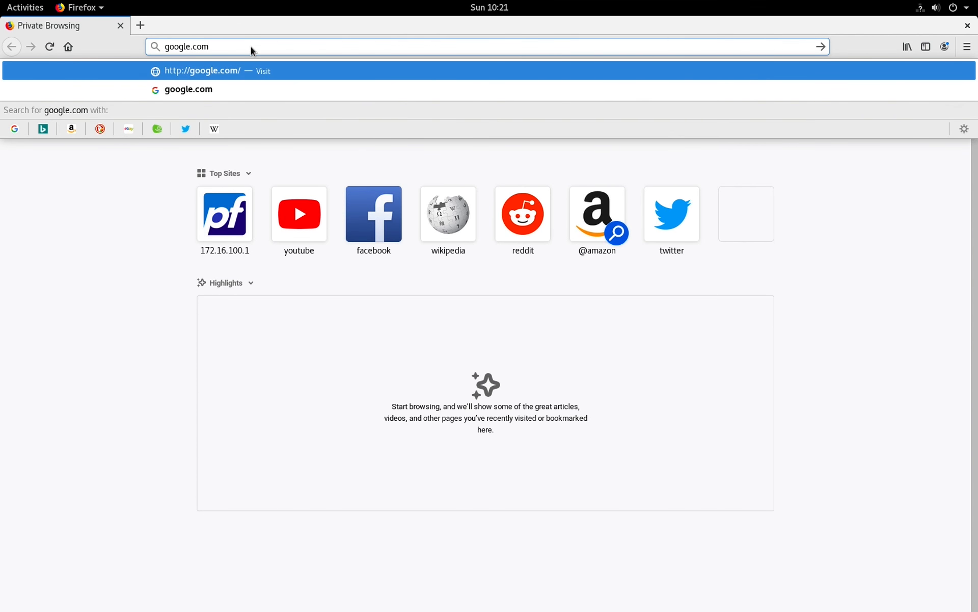
key("Return")
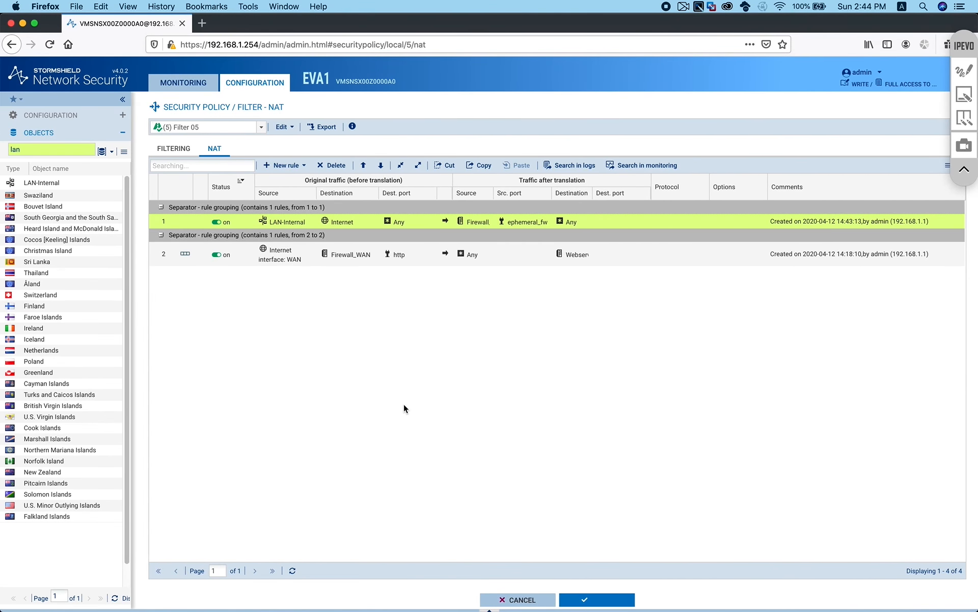
key("super+Tab")
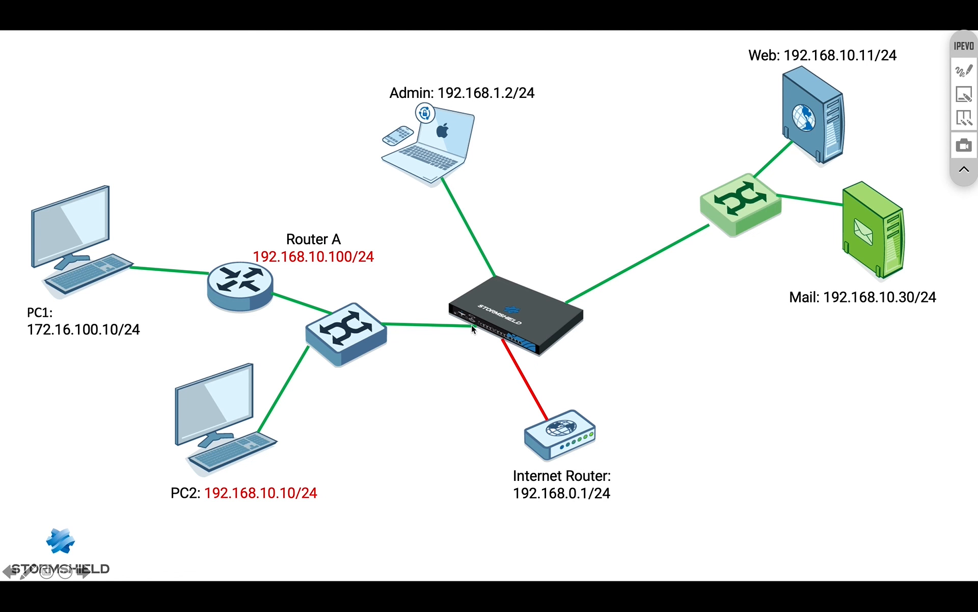
Draw a red circle around the firewall appliance at the diagram's centre
left_click(968, 67)
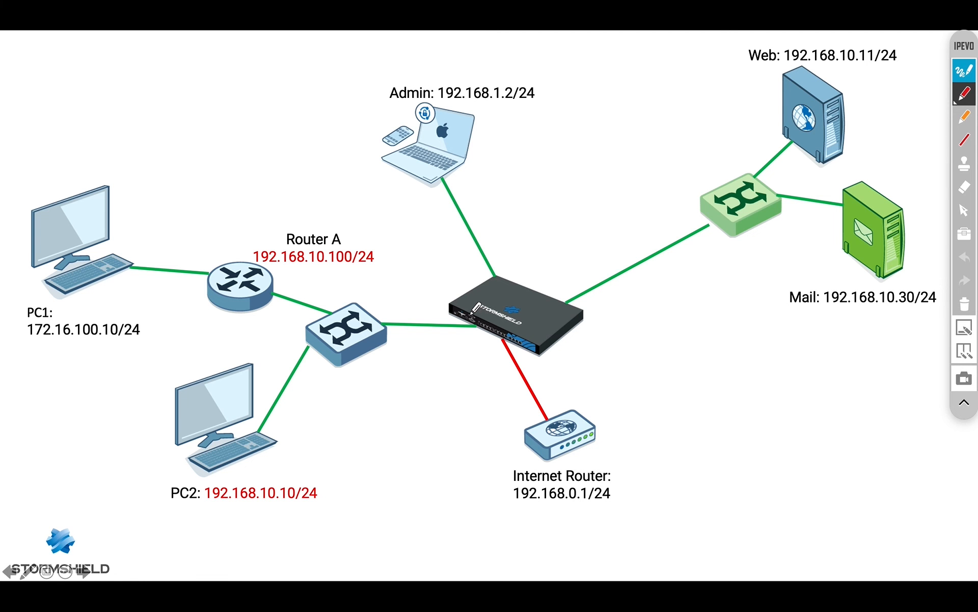
mouse_move(469, 317)
left_mouse_down()
mouse_move(563, 293)
mouse_move(525, 292)
mouse_move(473, 312)
mouse_move(540, 334)
mouse_move(573, 291)
mouse_move(502, 308)
left_mouse_up()
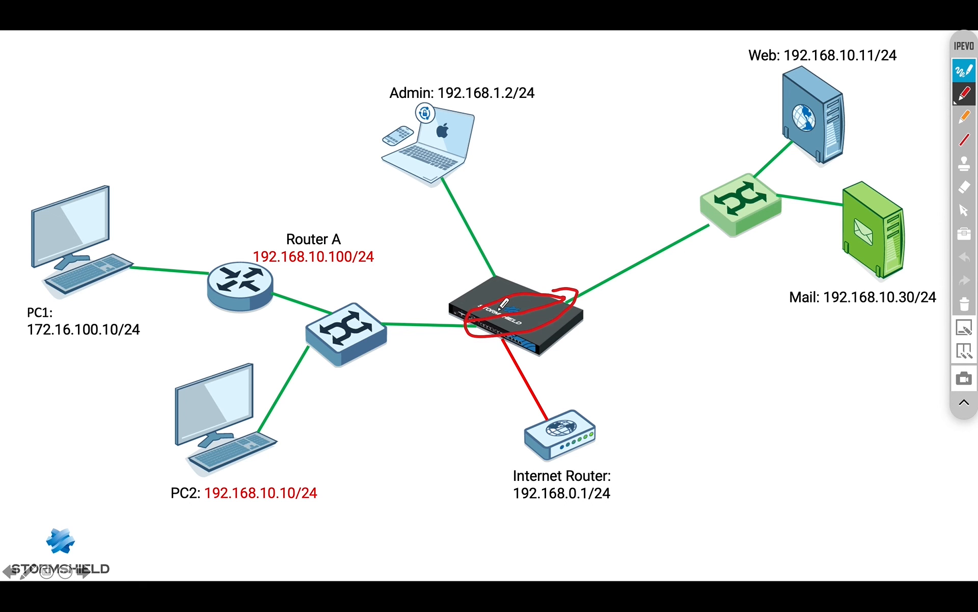